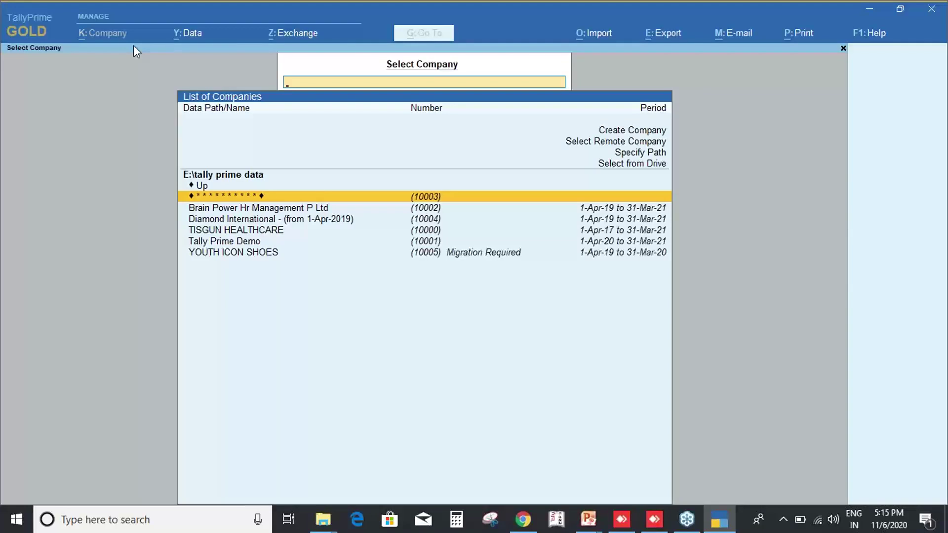
# Move up the E:\tally prime data company list toward the company options.
pyautogui.press('Up')
pyautogui.press('Up')
pyautogui.press('Up')
pyautogui.press('Up')
pyautogui.press('Up')
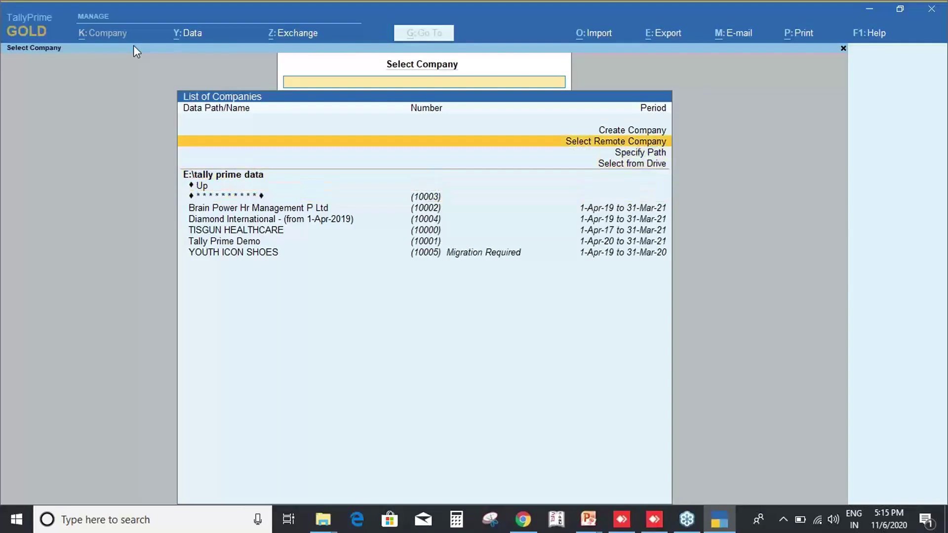
# Choose Create Company from the List of Companies.
pyautogui.press('Up')
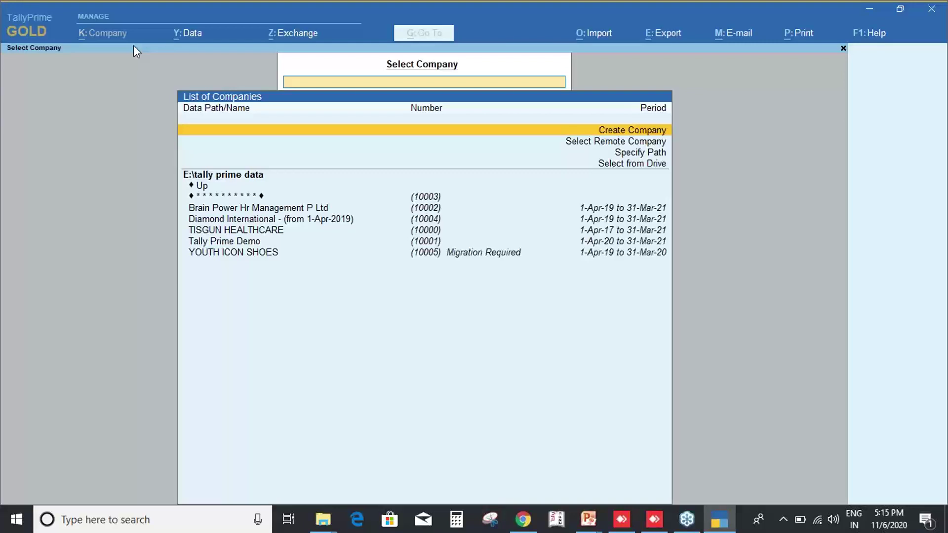
pyautogui.press('Return')
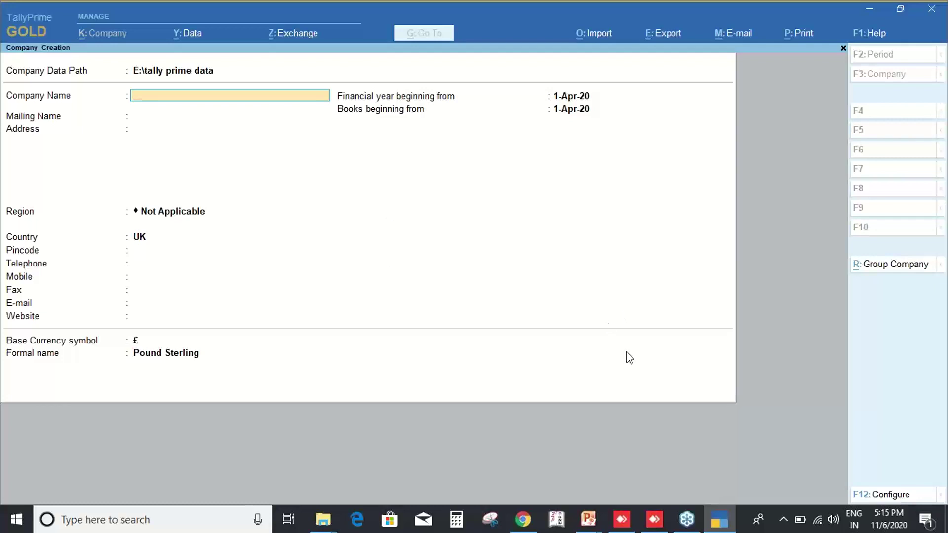
# Adjust the contact-details configuration and name the company 'Tally Prime Demo 1'.
pyautogui.click(878, 495)
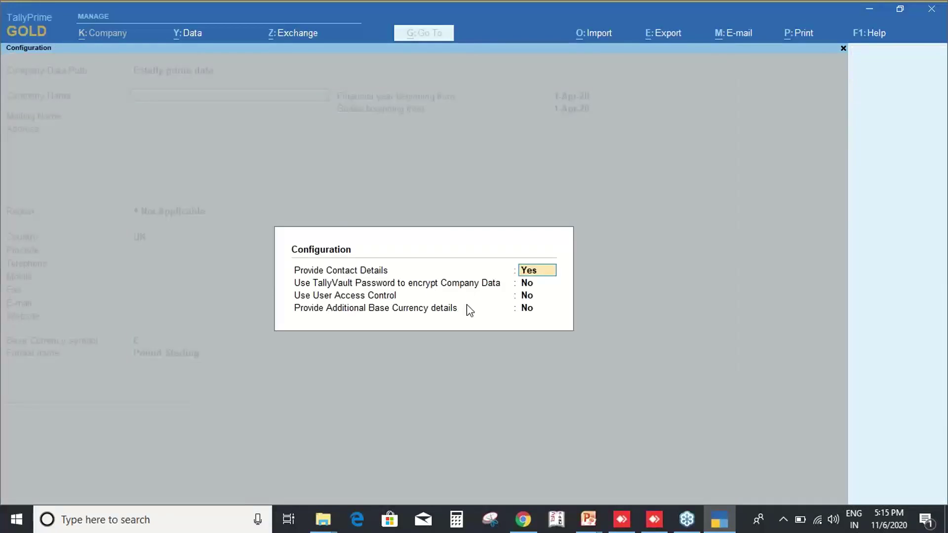
pyautogui.press('BackSpace')
pyautogui.press('Return')
pyautogui.write('Tally Prime Demo')
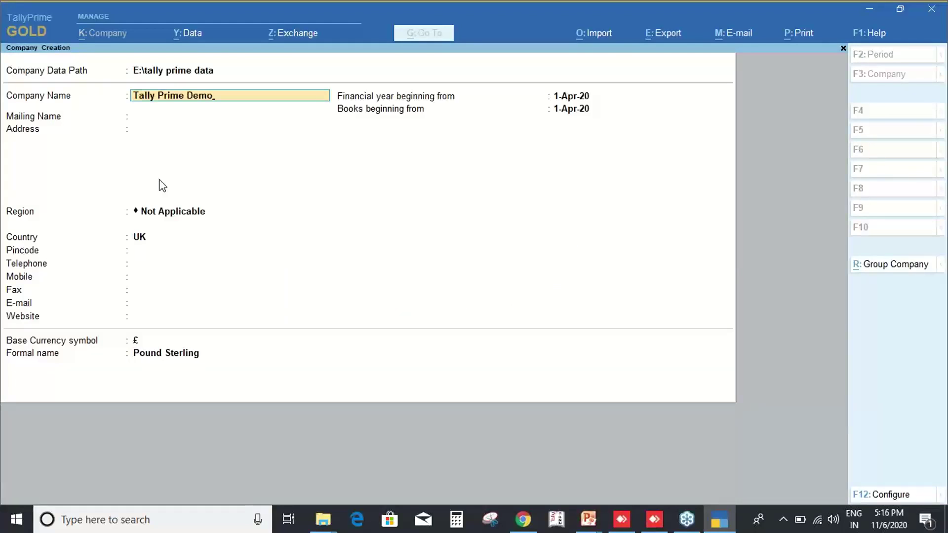
pyautogui.write(' 1')
pyautogui.press('Return')
pyautogui.press('Return')
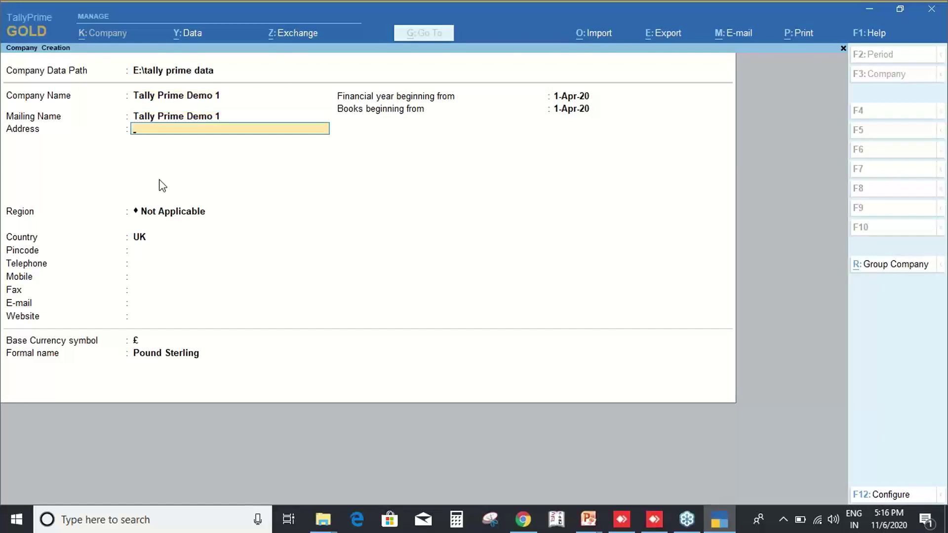
pyautogui.press('Return')
# Set the state to Uttar Pradesh, leave pincode and telephone blank, and save the company.
pyautogui.write('Uttar')
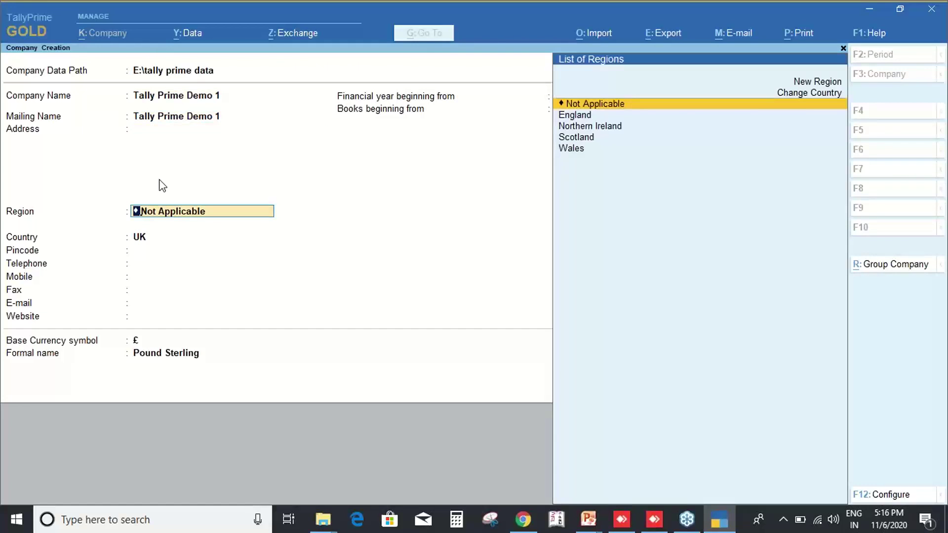
pyautogui.press('Down')
pyautogui.press('Down')
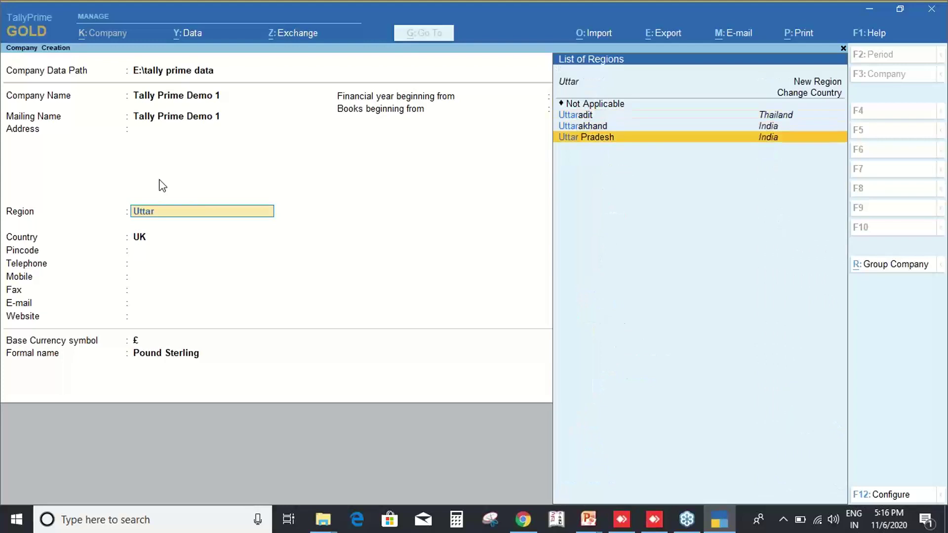
pyautogui.press('Return')
pyautogui.hotkey('ctrl', '2')
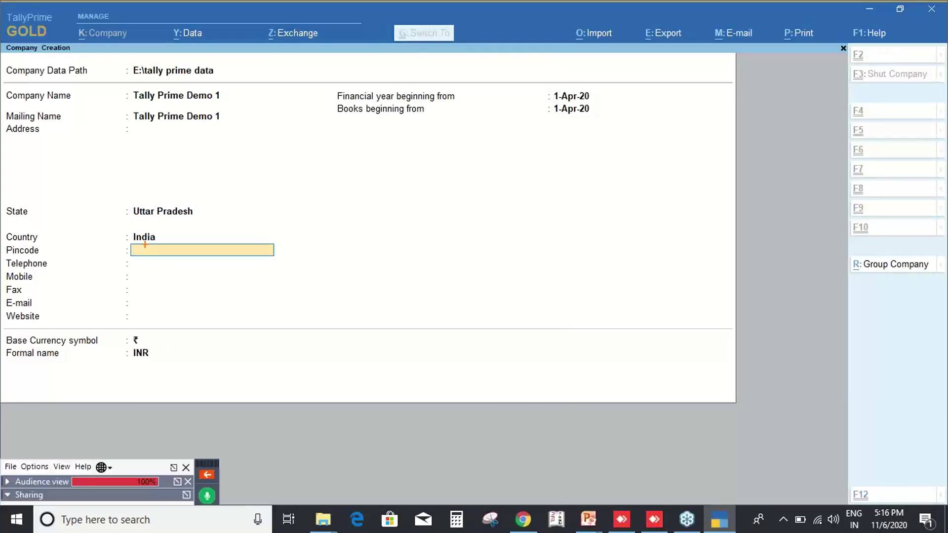
pyautogui.moveTo(120, 228); pyautogui.dragTo(276, 276)
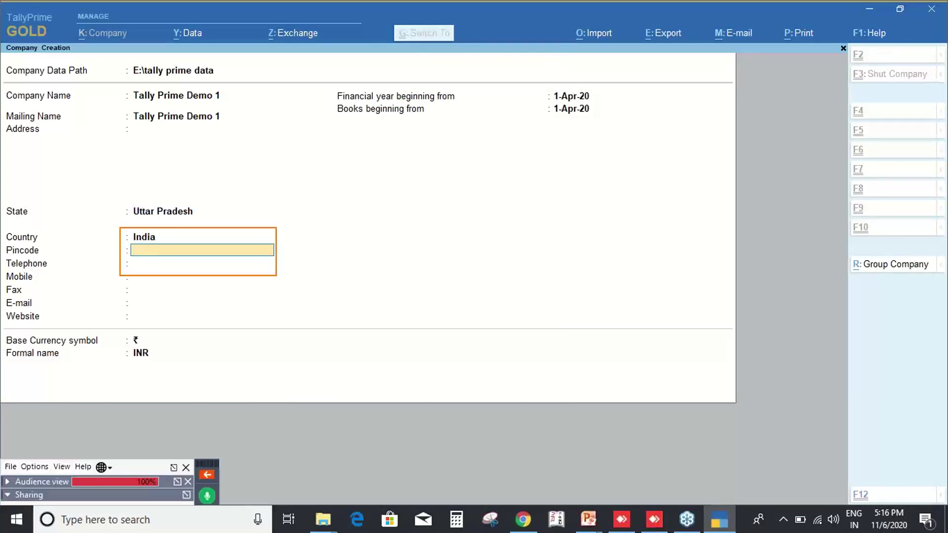
pyautogui.press('Escape')
pyautogui.press('Return')
pyautogui.press('Return')
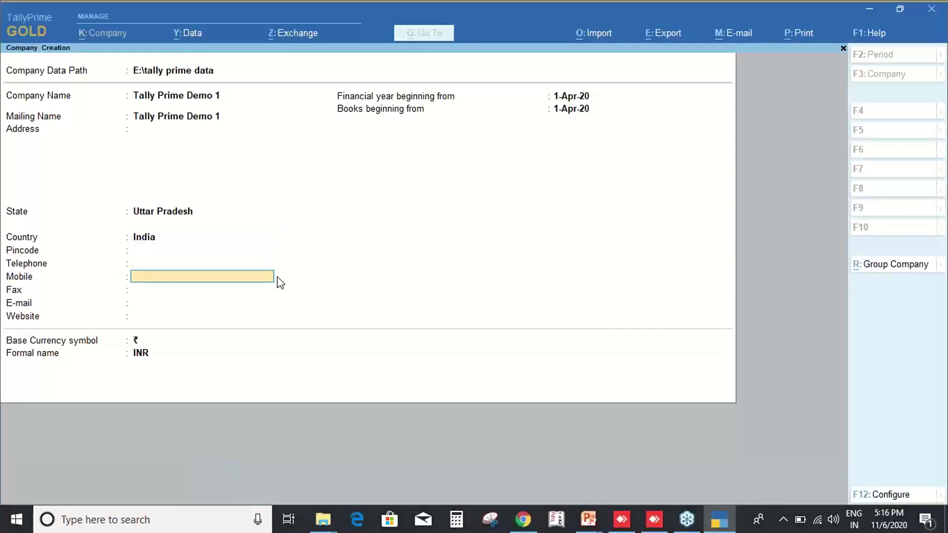
pyautogui.press('Return')
pyautogui.press('ctrl')
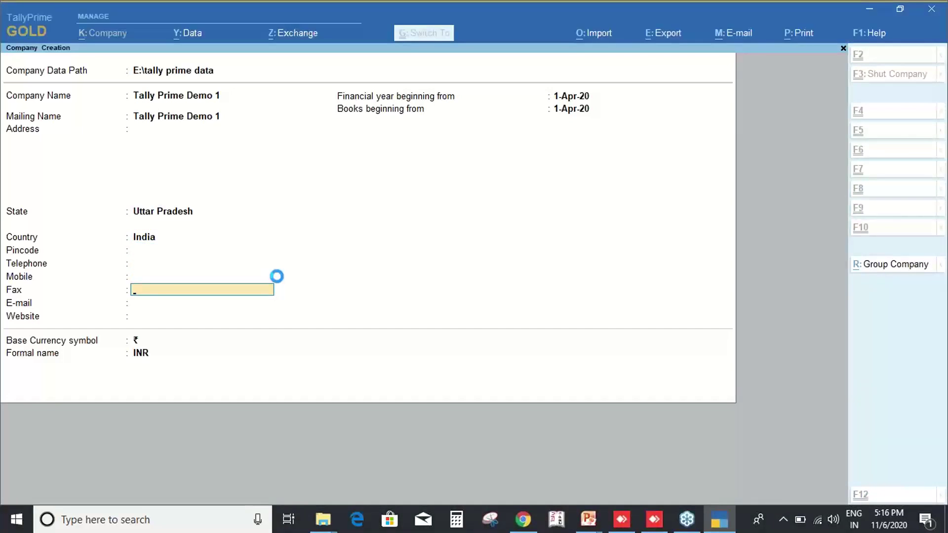
pyautogui.hotkey('ctrl', 'a')
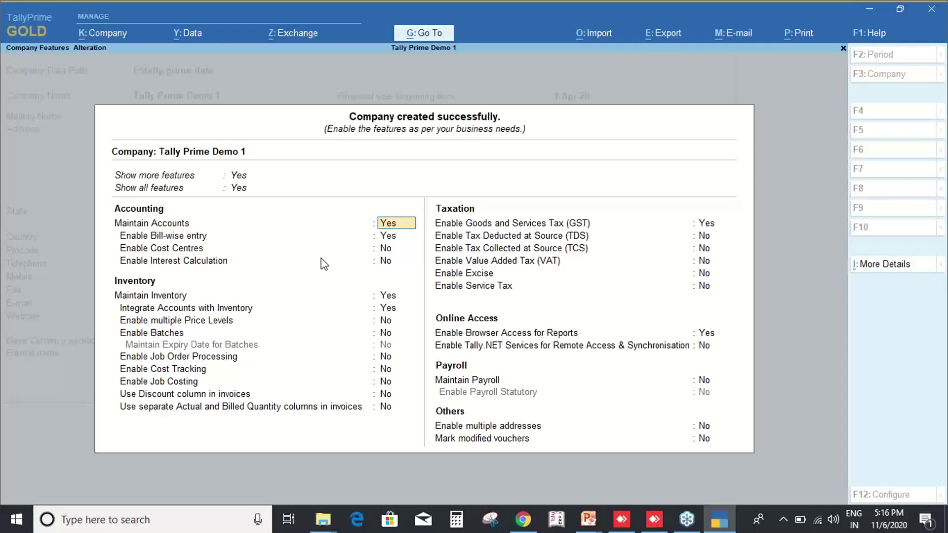
# Review Tally Prime Demo 1's default Company Features and quit without changes.
pyautogui.press('Return')
pyautogui.press('Return')
pyautogui.press('Return')
pyautogui.press('Return')
pyautogui.press('Return')
pyautogui.press('Return')
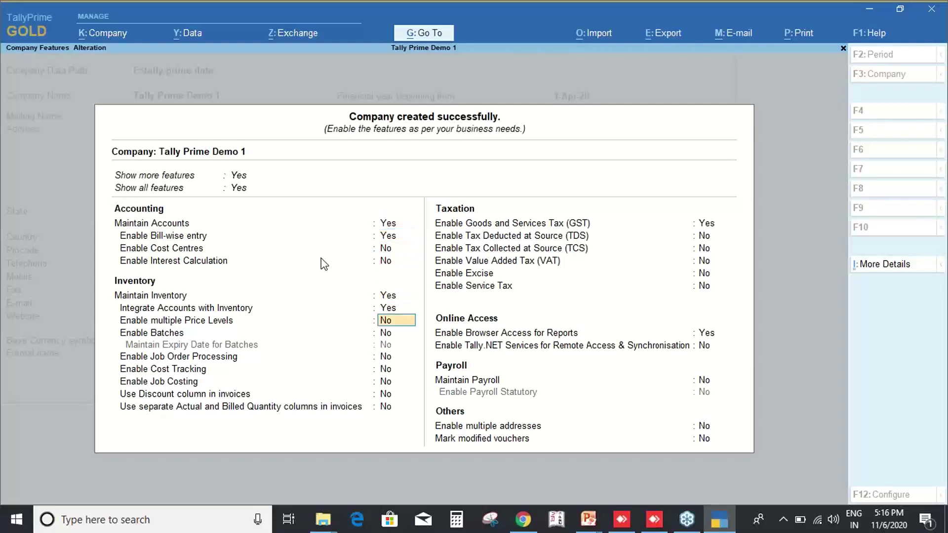
pyautogui.press('Up')
pyautogui.press('Up')
pyautogui.press('Up')
pyautogui.press('Up')
pyautogui.press('Up')
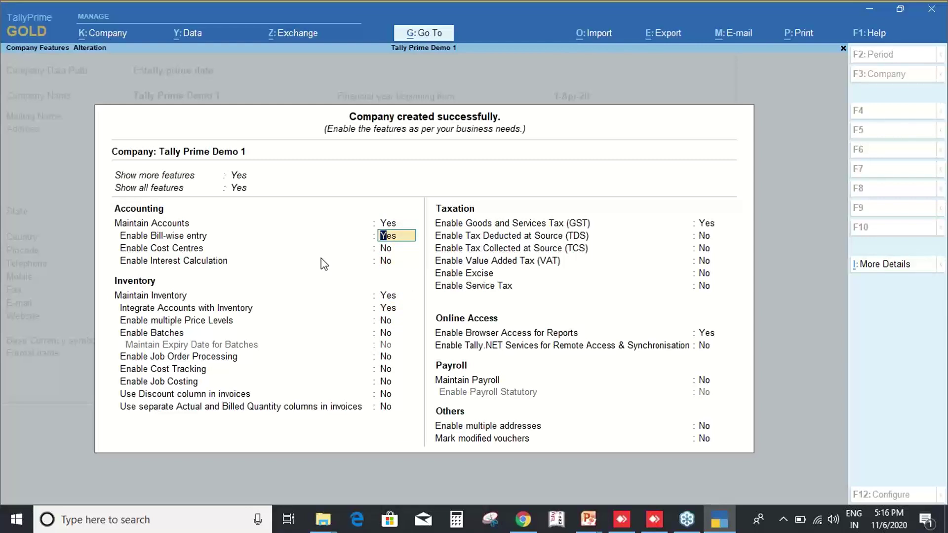
pyautogui.press('Return')
pyautogui.press('Return')
pyautogui.press('Return')
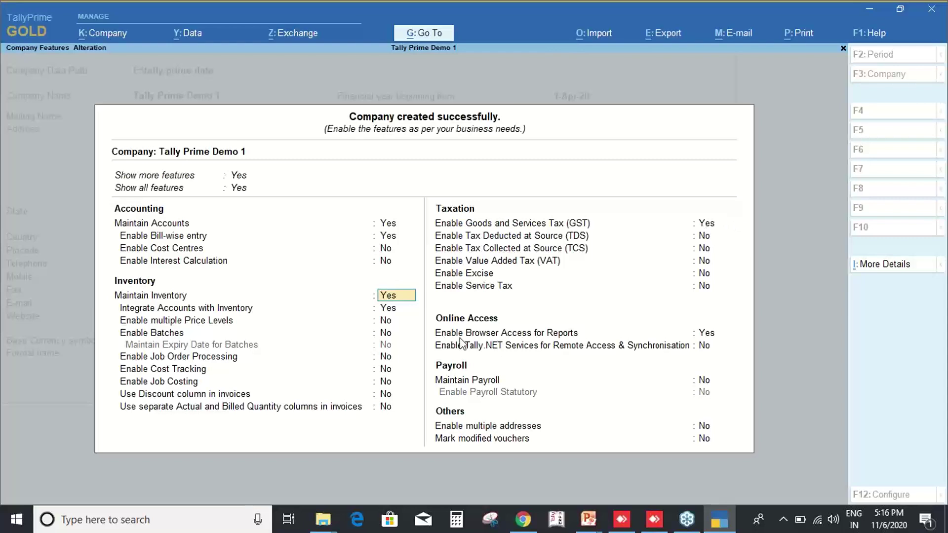
pyautogui.press('ctrl')
pyautogui.moveTo(426, 299); pyautogui.dragTo(577, 353)
pyautogui.moveTo(430, 354); pyautogui.dragTo(550, 389)
pyautogui.moveTo(427, 400); pyautogui.dragTo(571, 441)
pyautogui.moveTo(672, 406); pyautogui.dragTo(766, 453)
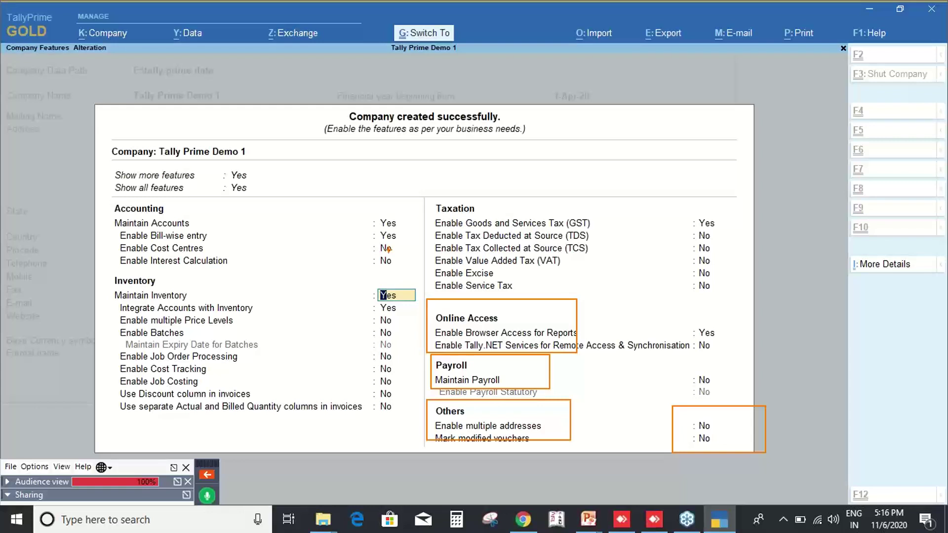
pyautogui.press('Escape')
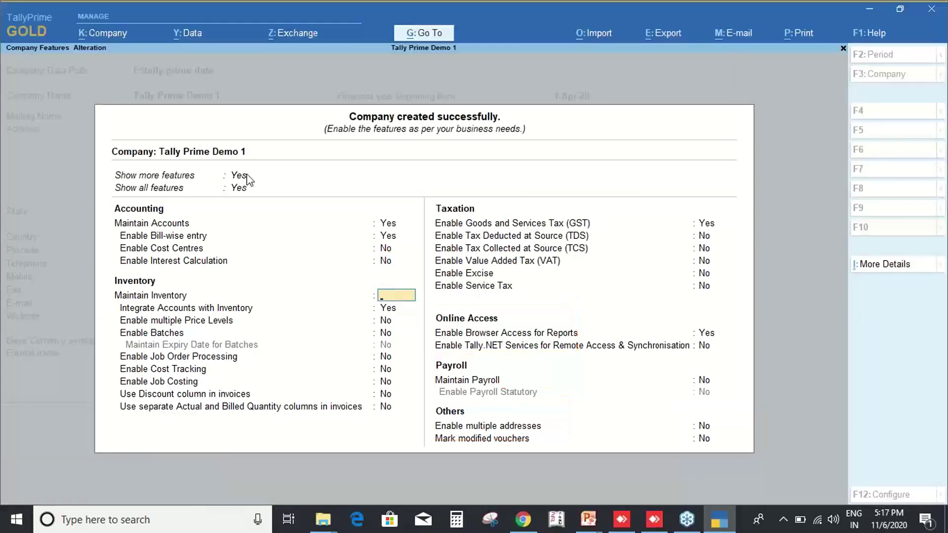
pyautogui.press('Escape')
pyautogui.press('y')
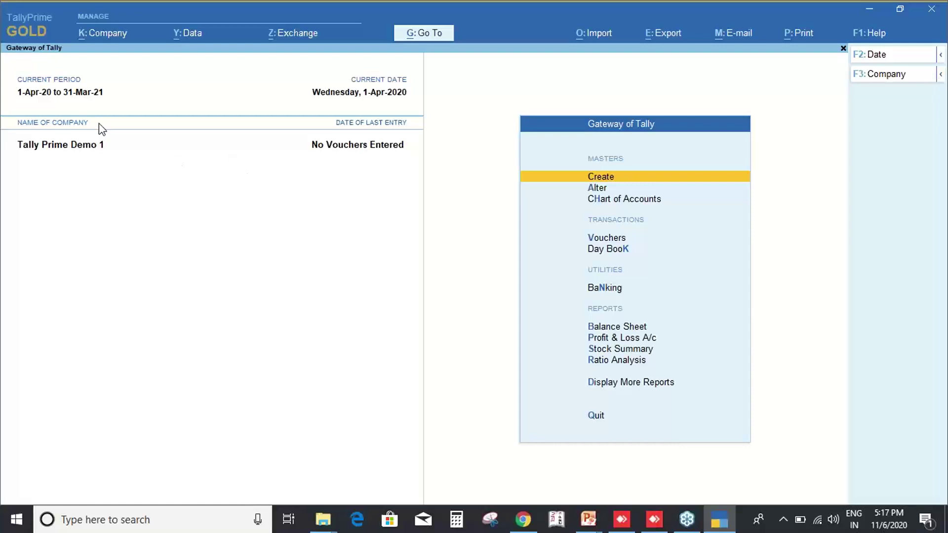
pyautogui.click(36, 36)
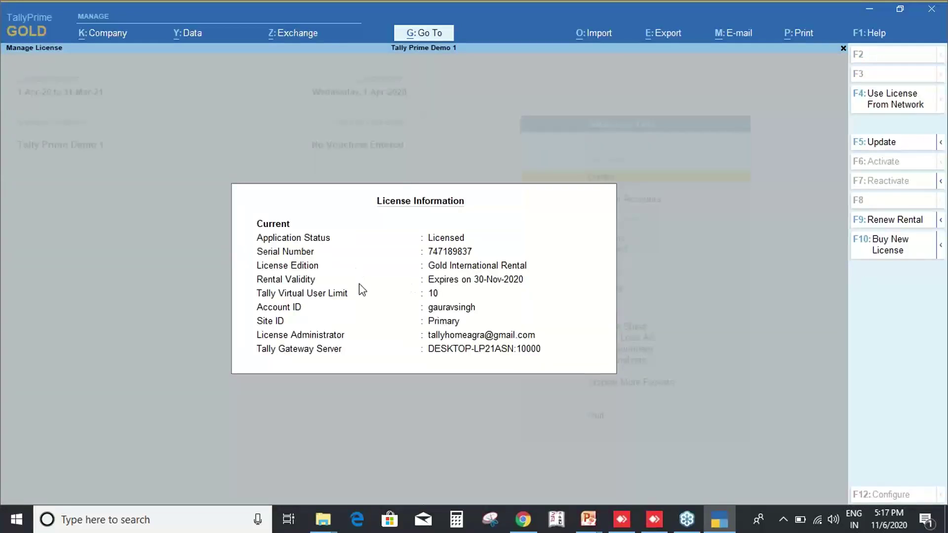
pyautogui.moveTo(234, 182)
pyautogui.mouseDown()
pyautogui.moveTo(431, 314)
pyautogui.moveTo(585, 358)
pyautogui.mouseUp()
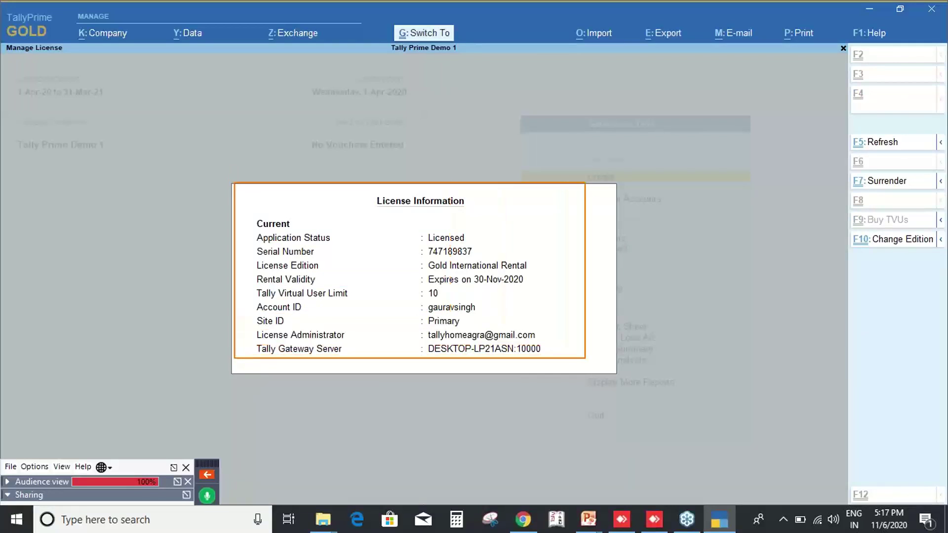
pyautogui.press('Escape')
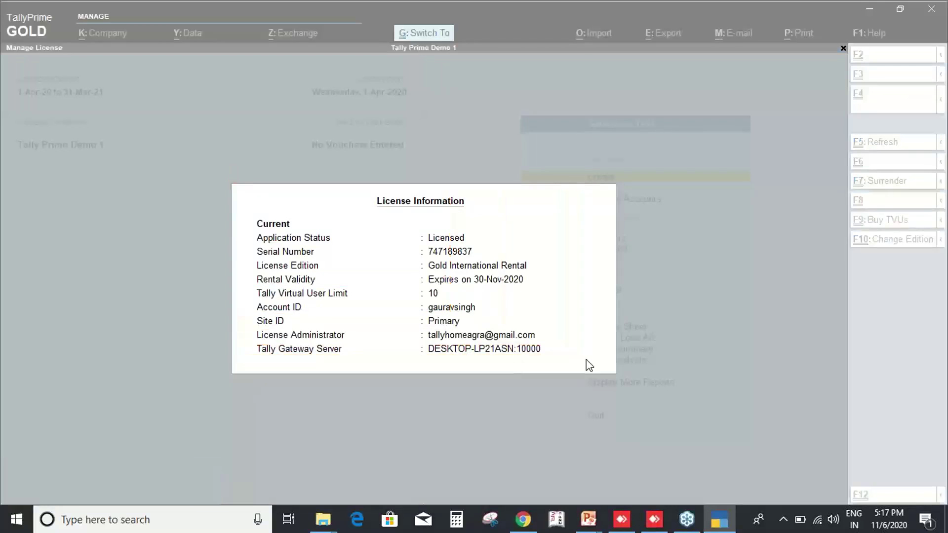
pyautogui.press('Escape')
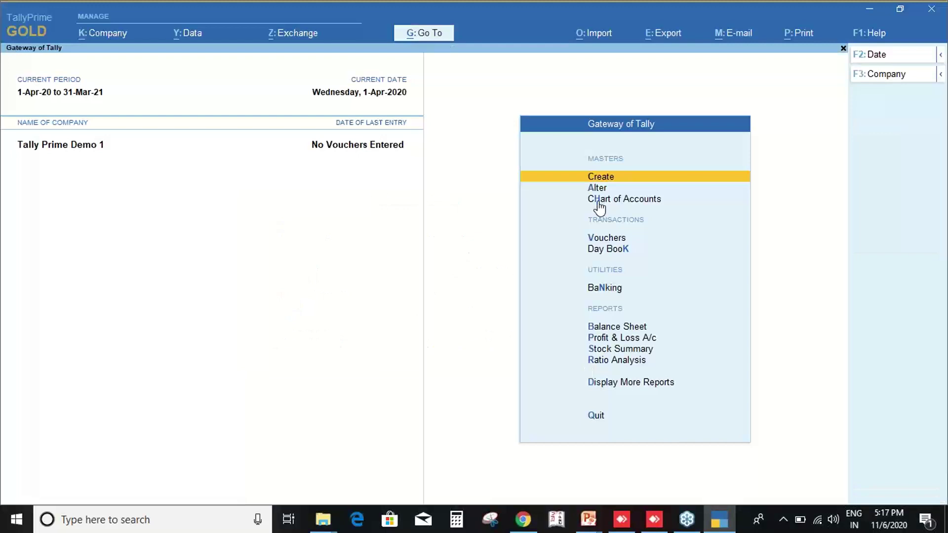
pyautogui.press('F1')
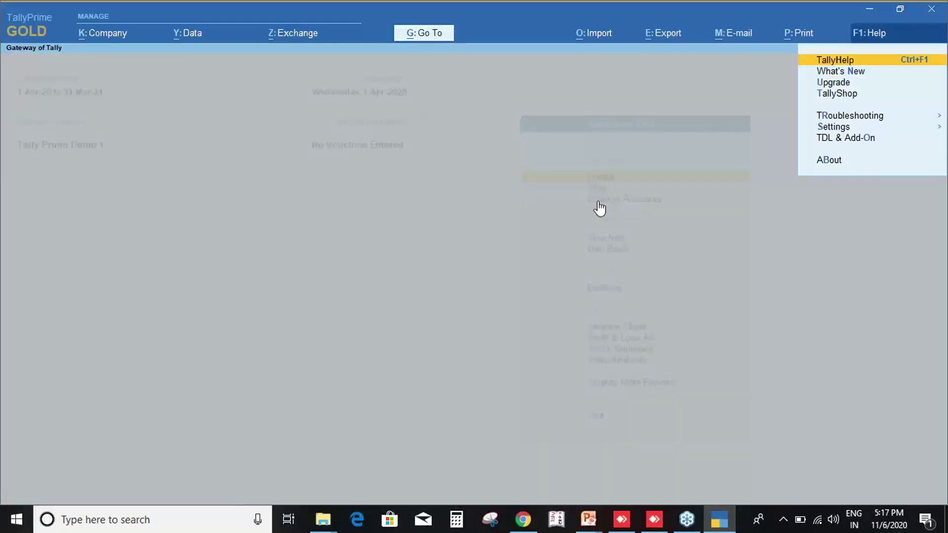
pyautogui.press('Escape')
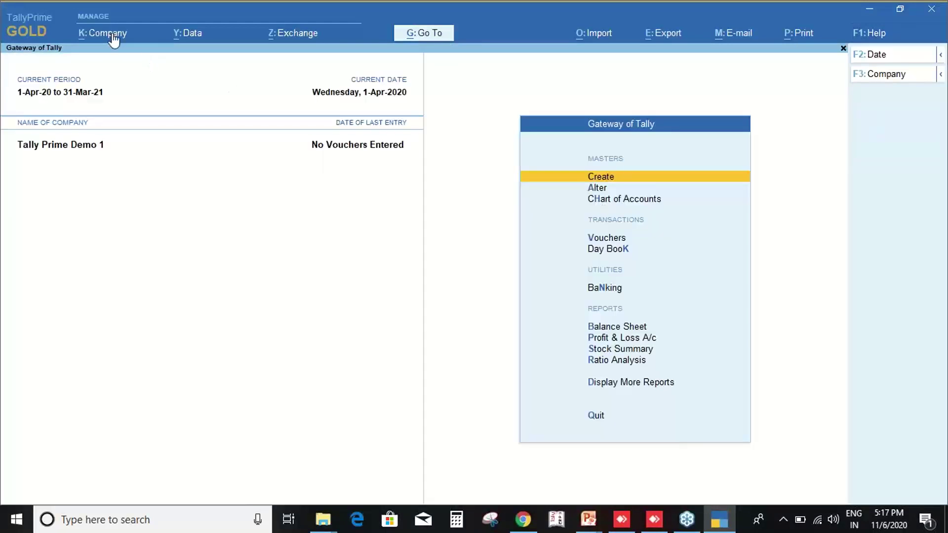
pyautogui.click(111, 33)
pyautogui.press('Down')
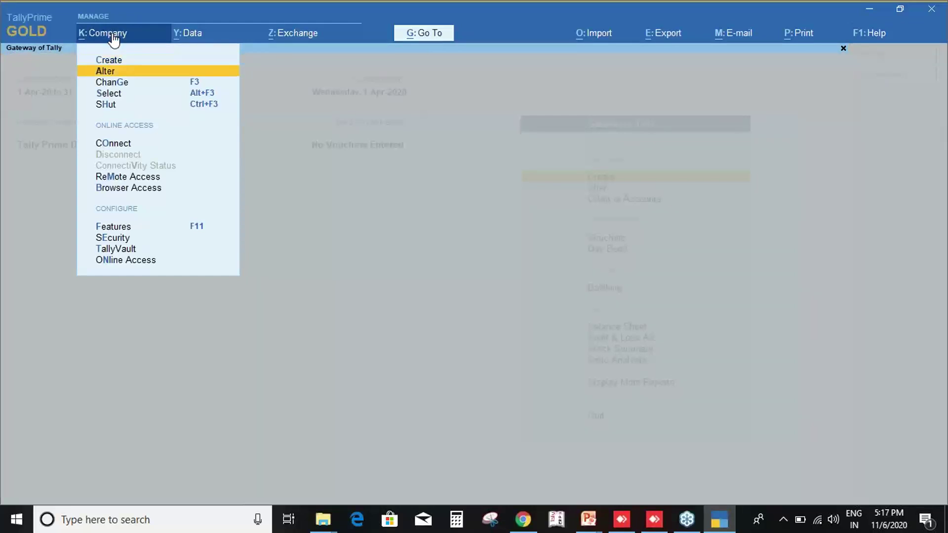
pyautogui.press('Down')
pyautogui.press('Return')
pyautogui.press('Up')
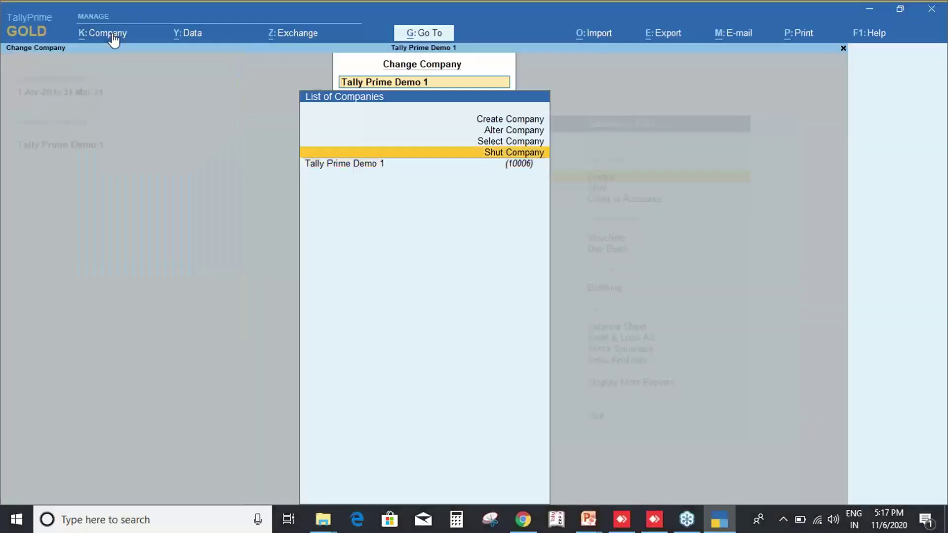
pyautogui.press('Up')
pyautogui.press('Return')
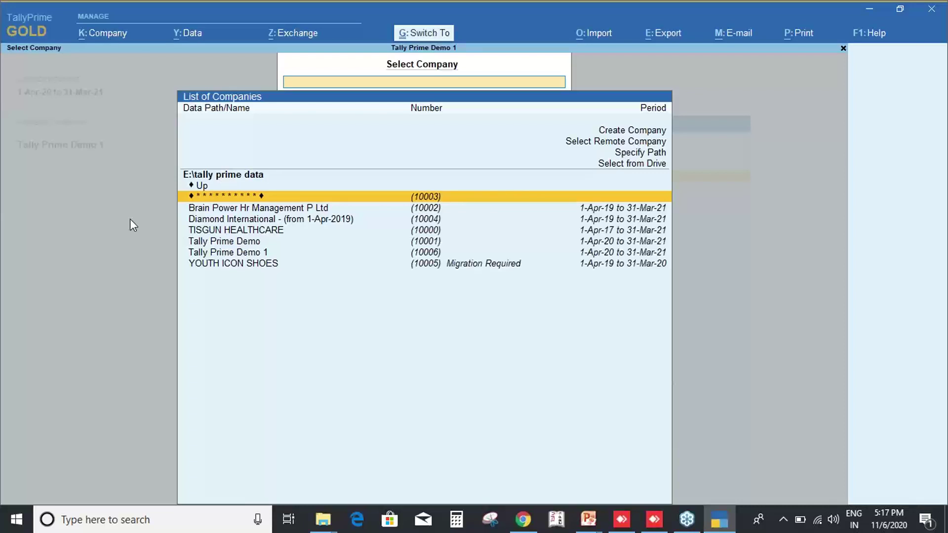
pyautogui.hotkey('ctrl', '2')
pyautogui.moveTo(177, 159)
pyautogui.mouseDown()
pyautogui.moveTo(205, 176)
pyautogui.moveTo(296, 182)
pyautogui.mouseUp()
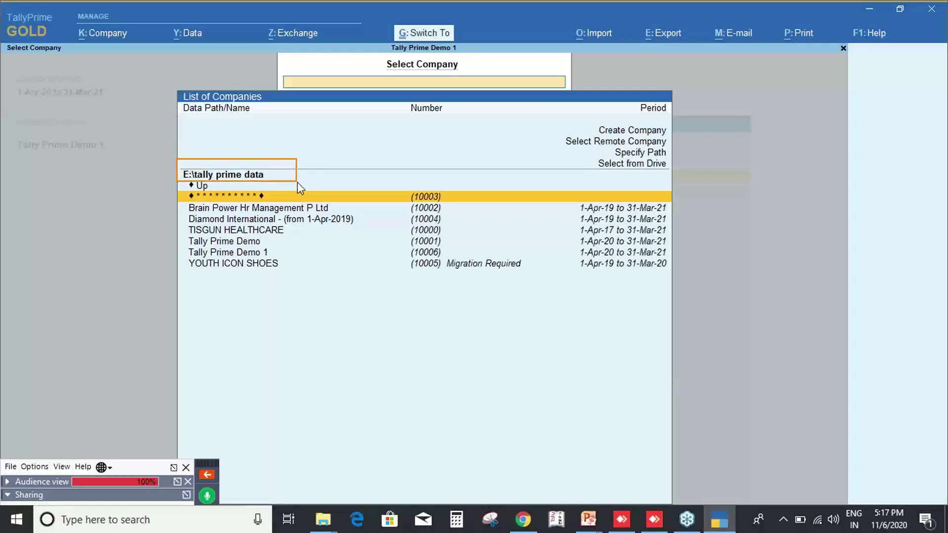
pyautogui.press('Escape')
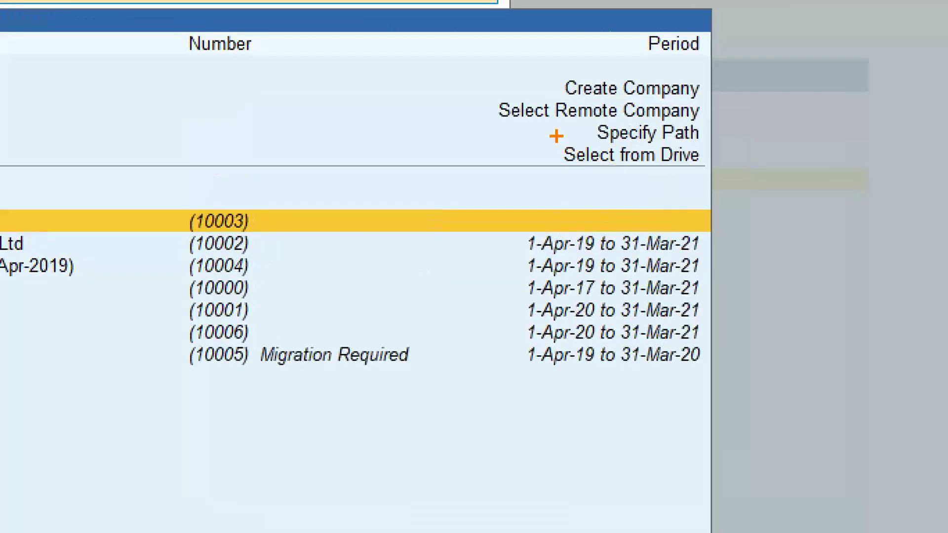
pyautogui.moveTo(595, 154); pyautogui.dragTo(713, 169)
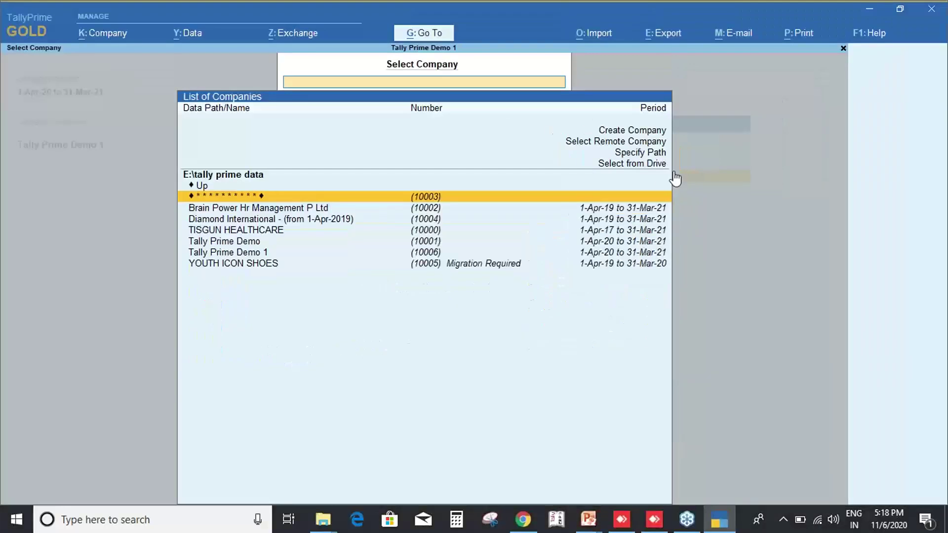
pyautogui.click(659, 167)
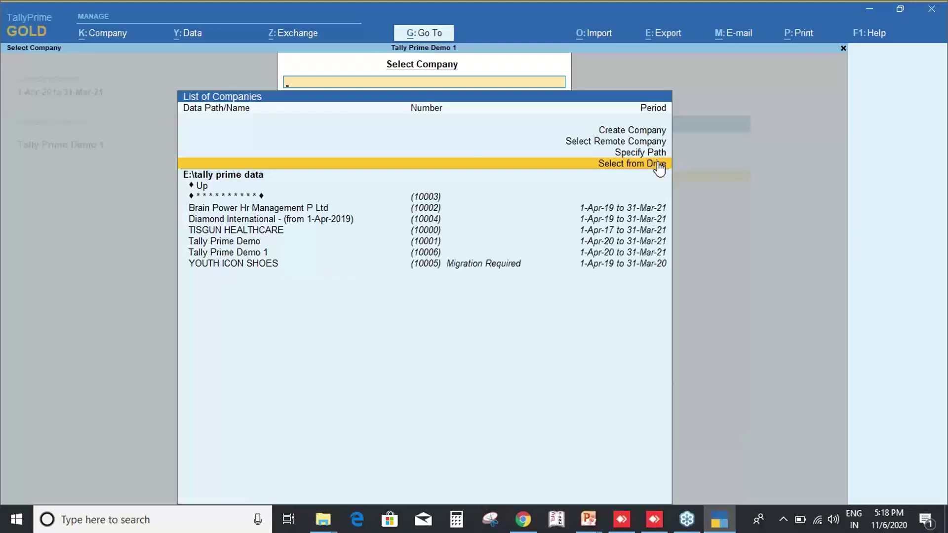
# Browse from the drive list to C:\Users\user\Desktop\tally prime data to list its two companies.
pyautogui.click(659, 164)
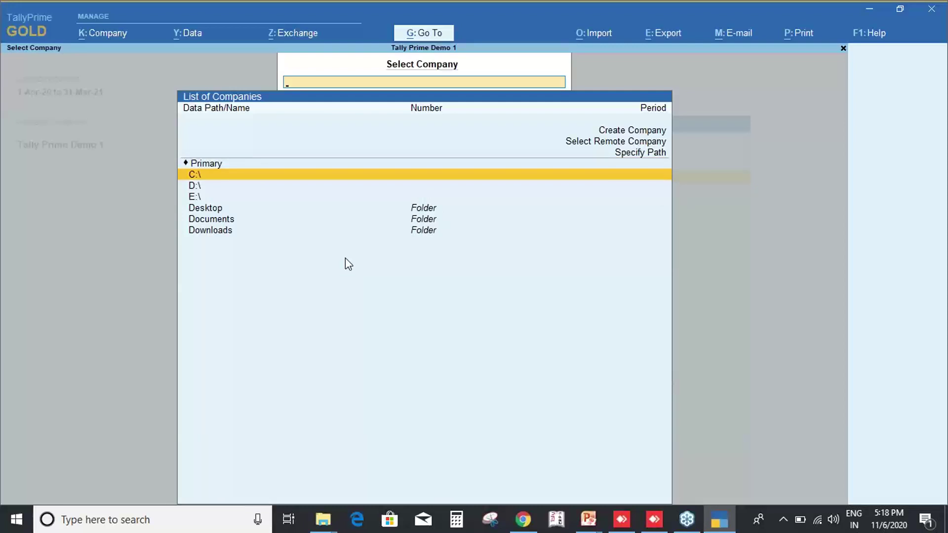
pyautogui.press('Down')
pyautogui.press('Up')
pyautogui.press('Down')
pyautogui.press('Down')
pyautogui.press('Down')
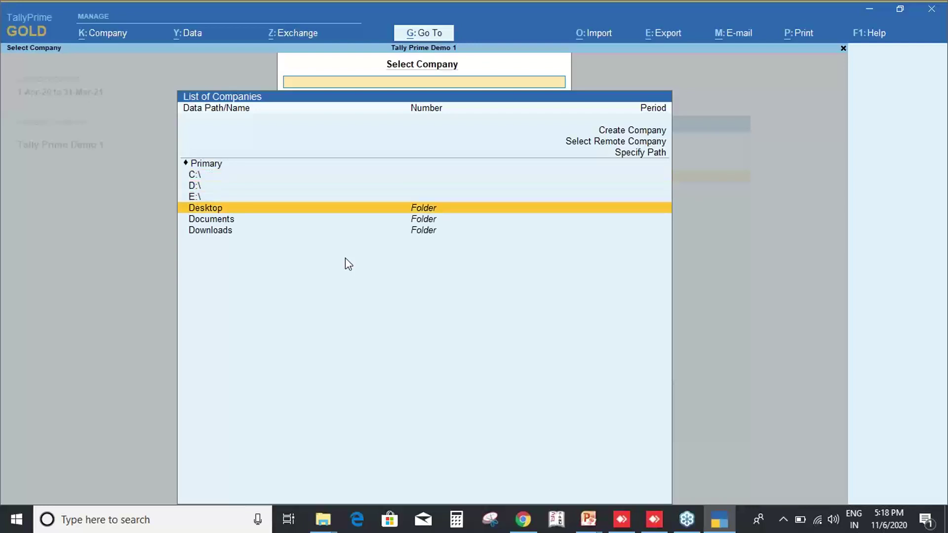
pyautogui.press('Return')
pyautogui.press('Down')
pyautogui.press('Down')
pyautogui.press('Down')
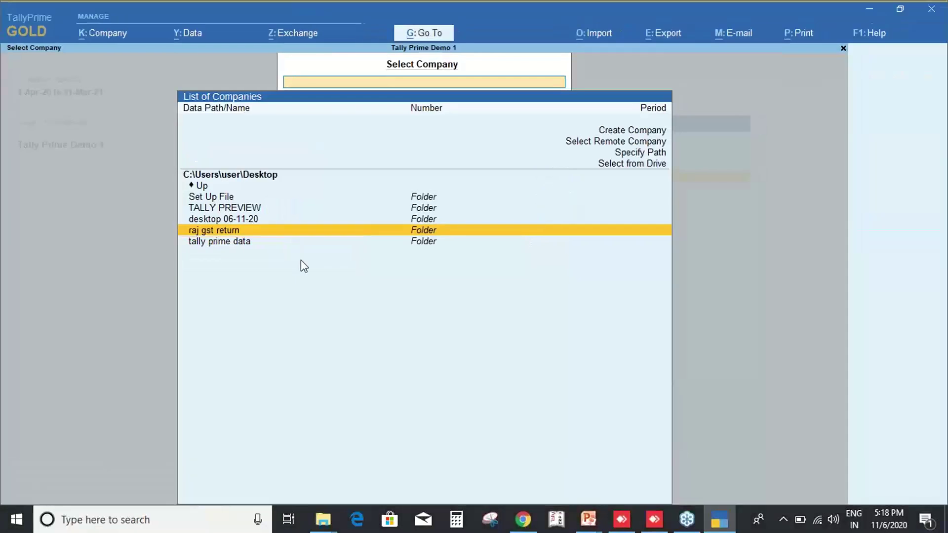
pyautogui.press('Down')
pyautogui.press('Return')
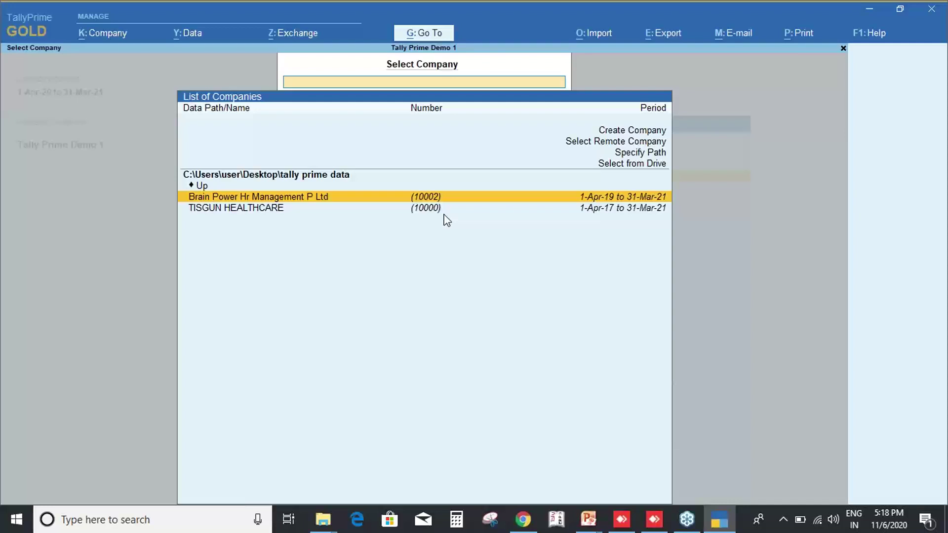
# Select TISGUN HEALTHCARE from the E:\tally prime data company list and load it.
pyautogui.press('Escape')
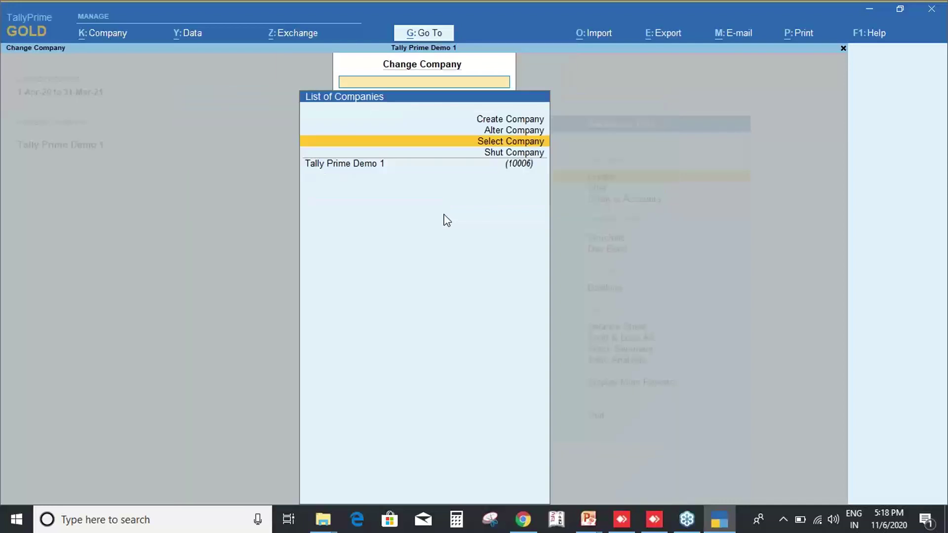
pyautogui.press('Return')
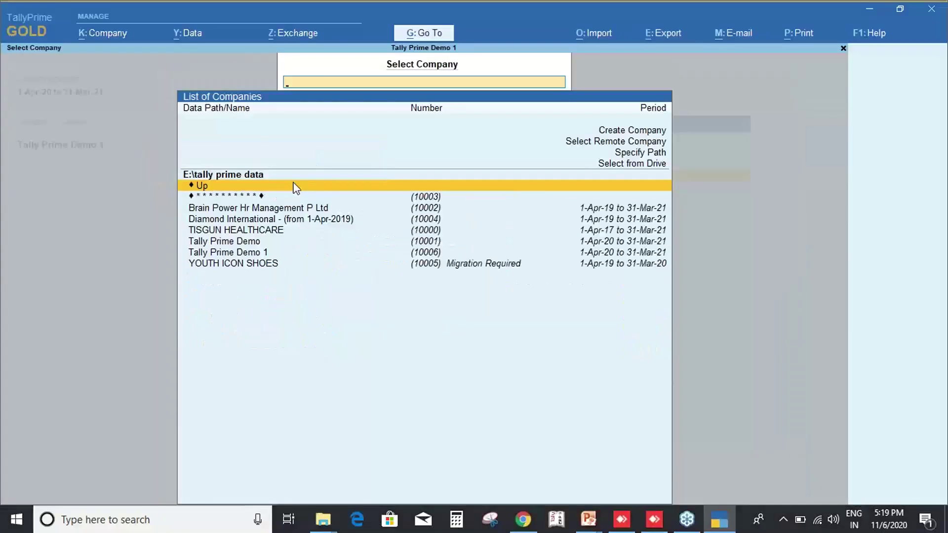
pyautogui.press('Down')
pyautogui.press('Down')
pyautogui.press('Down')
pyautogui.press('Down')
pyautogui.press('Return')
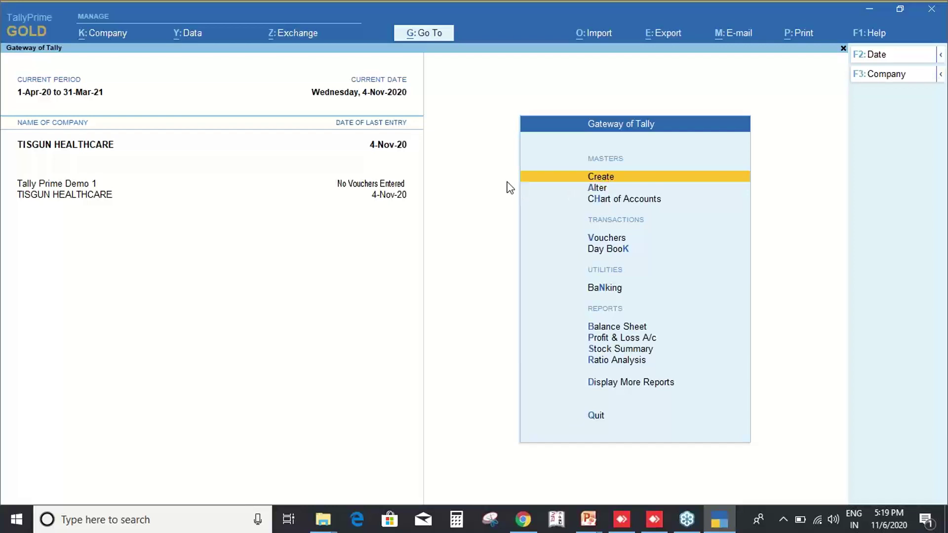
# Open a blank Ledger creation form from Create, then close it without saving.
pyautogui.click(601, 172)
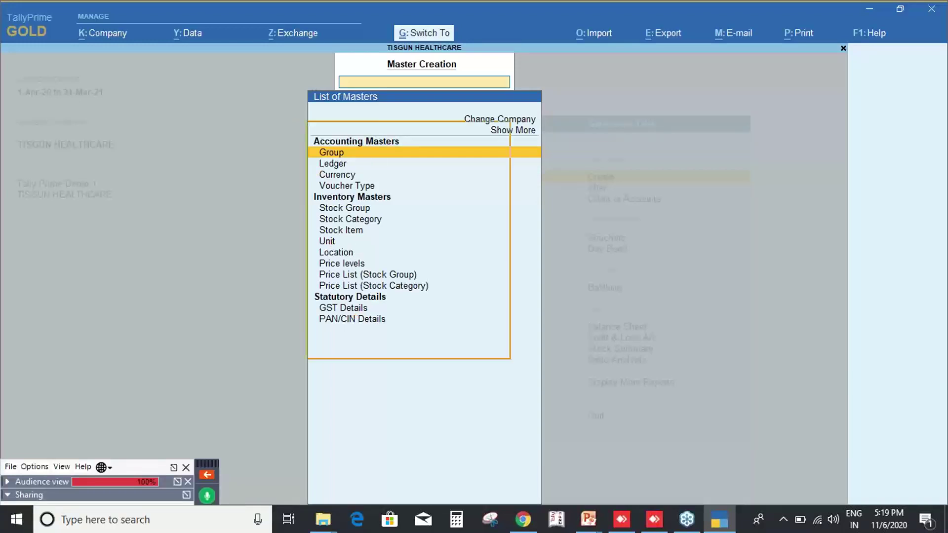
pyautogui.press('Down')
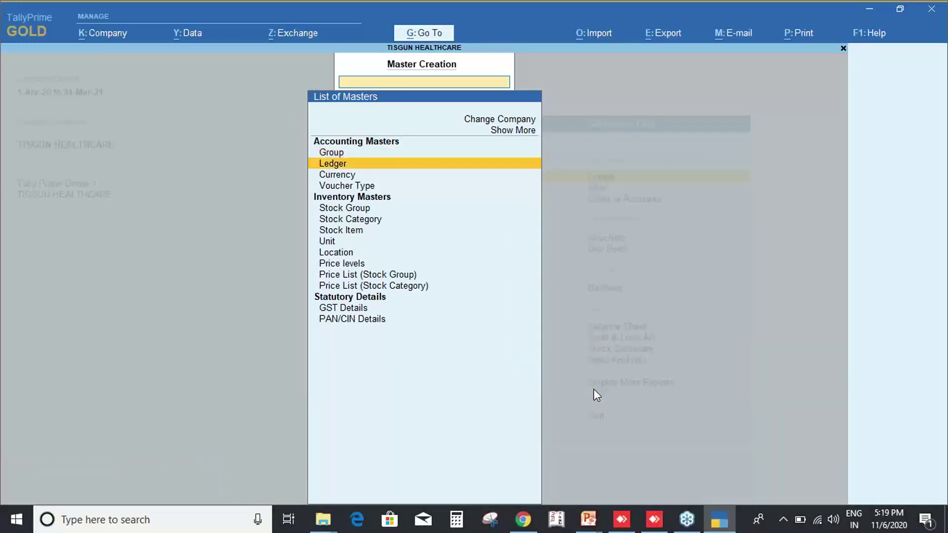
pyautogui.press('Return')
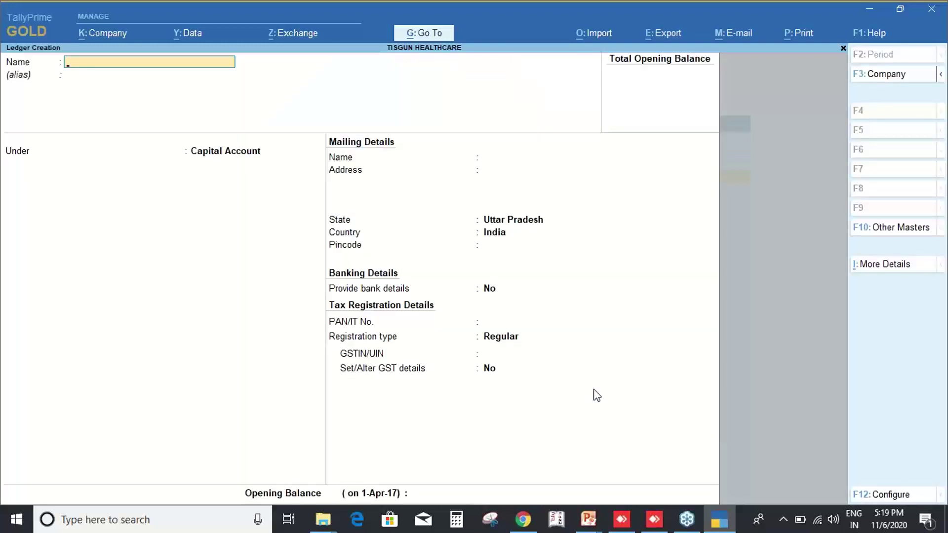
pyautogui.press('Escape')
# Leave Master Creation and briefly open the Alter masters list.
pyautogui.press('Up')
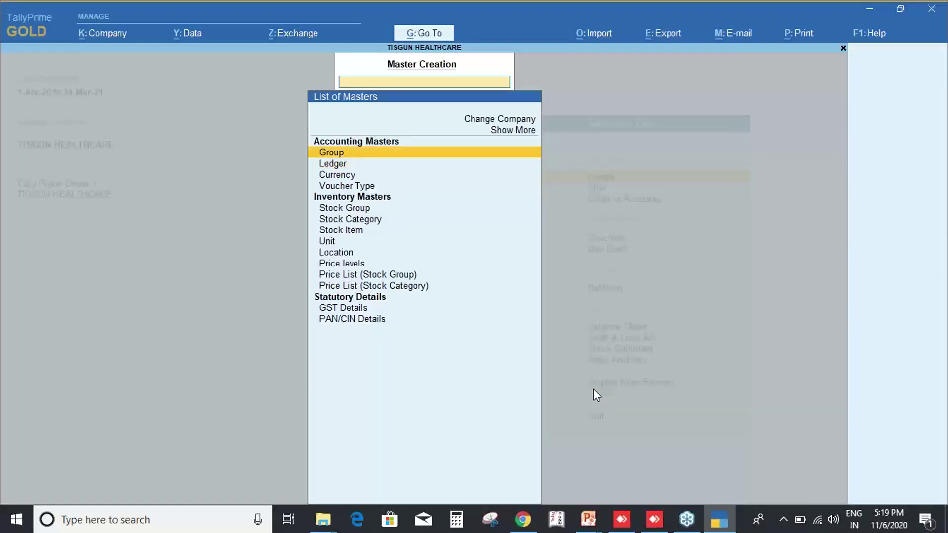
pyautogui.press('Escape')
pyautogui.press('Down')
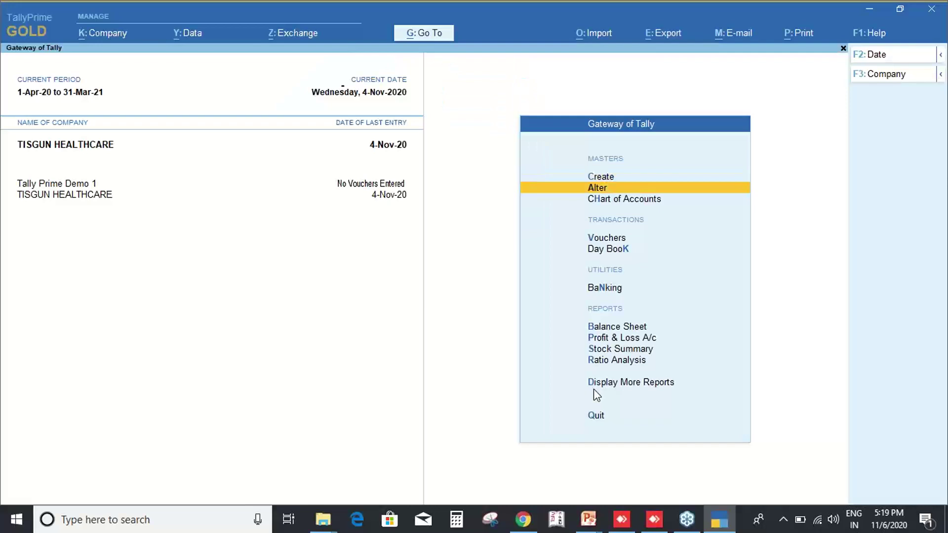
pyautogui.press('Return')
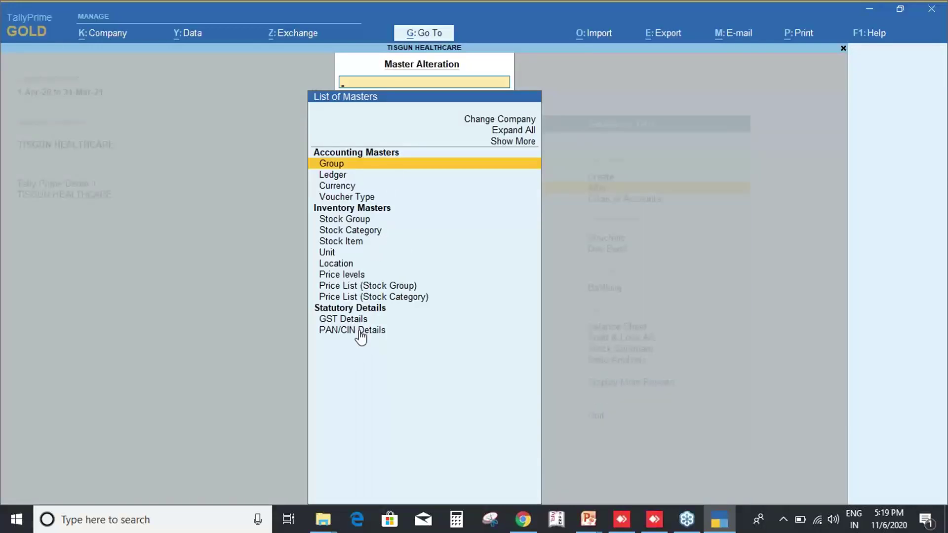
pyautogui.press('Escape')
# Open Chart of Accounts and choose Ledgers to show the List of Ledgers.
pyautogui.press('Down')
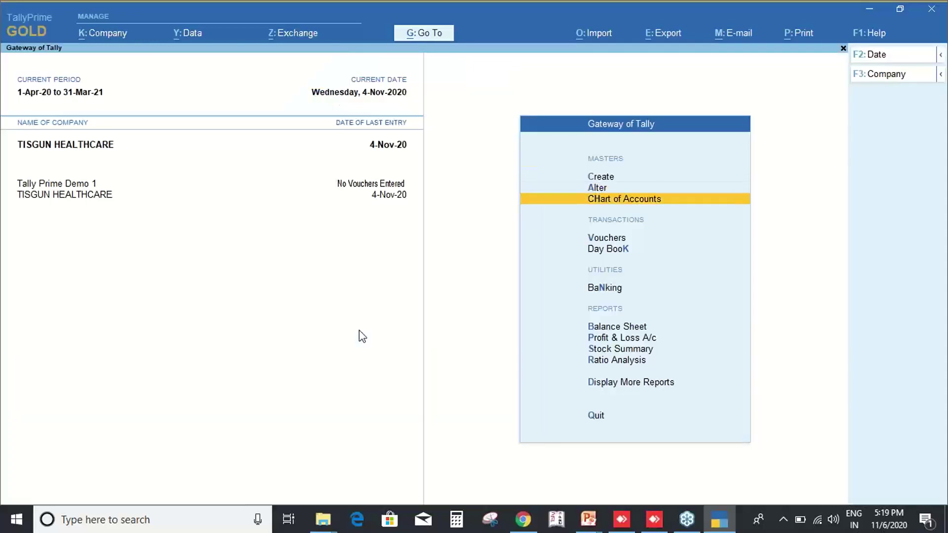
pyautogui.press('Return')
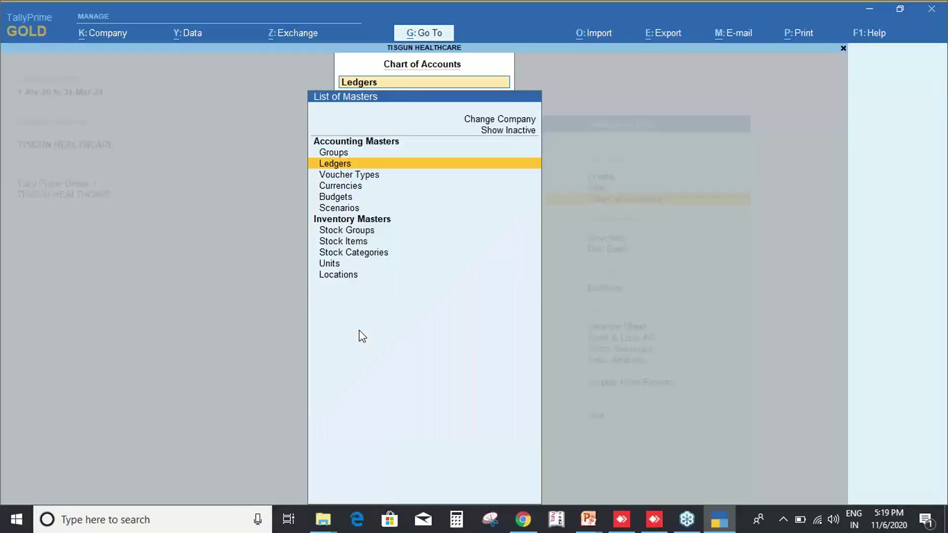
pyautogui.press('Down')
pyautogui.press('Down')
pyautogui.press('Down')
pyautogui.press('Down')
pyautogui.press('Down')
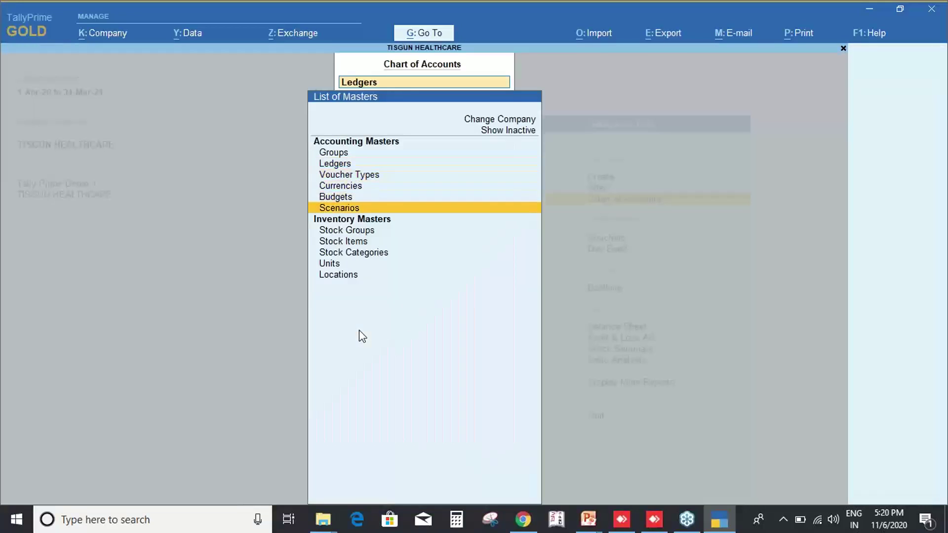
pyautogui.press('Up')
pyautogui.press('Up')
pyautogui.press('Up')
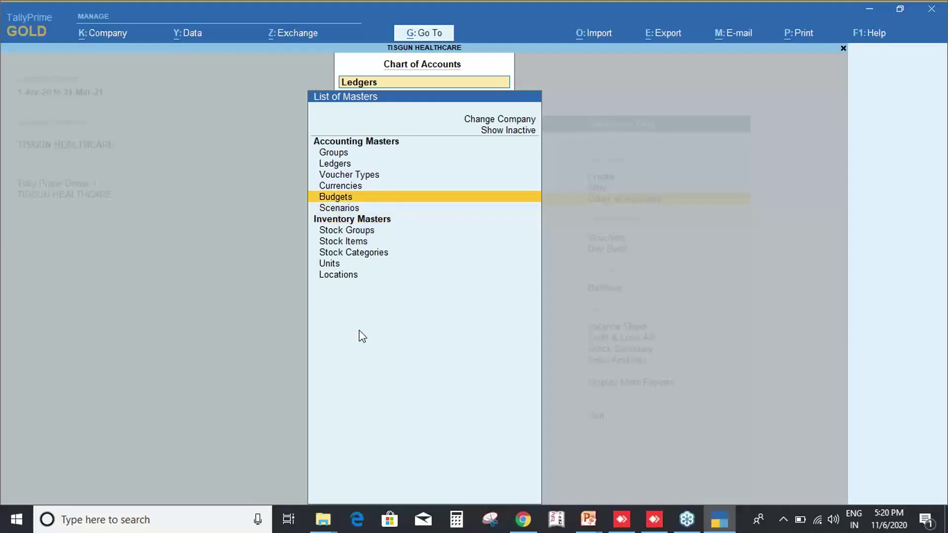
pyautogui.press('Up')
pyautogui.press('Up')
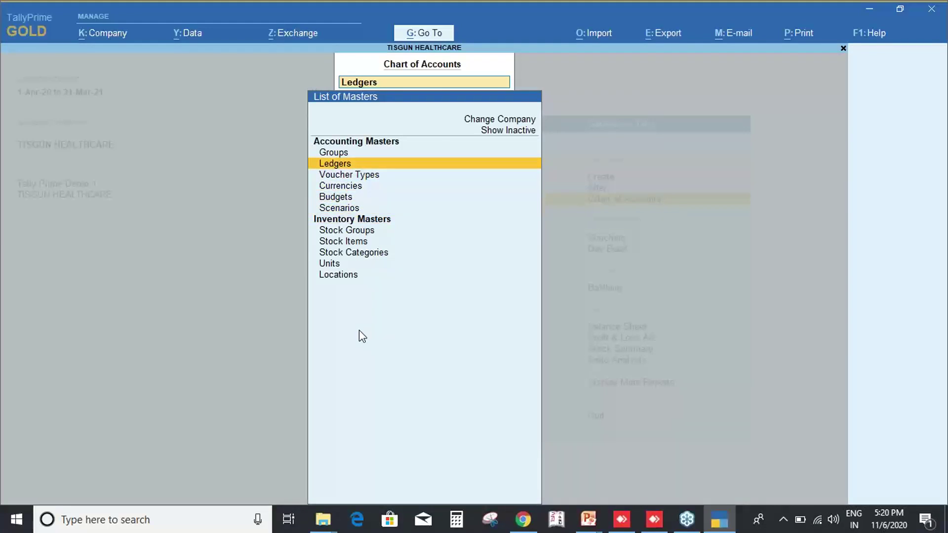
pyautogui.press('Return')
# Toggle the List of Ledgers between condensed groups and detailed ledgers, then close it.
pyautogui.hotkey('alt', 'F5')
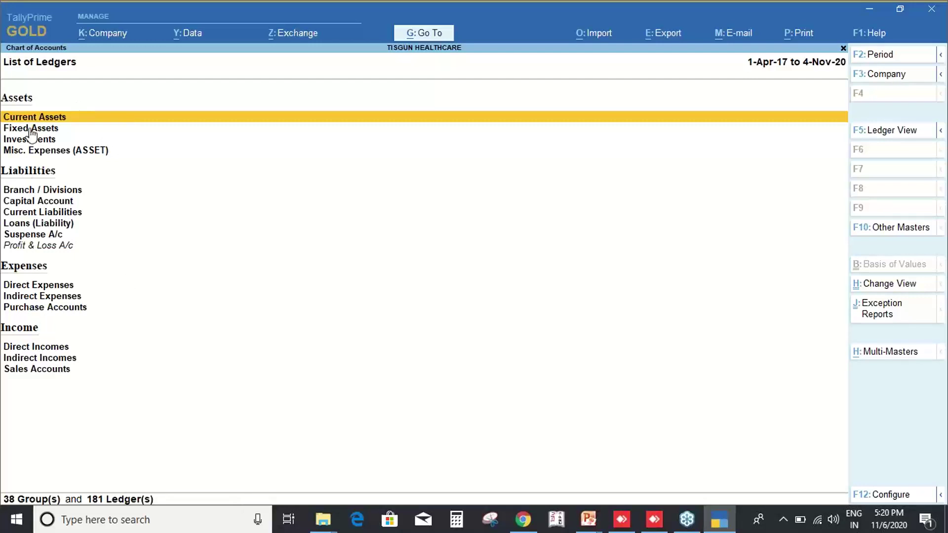
pyautogui.hotkey('alt', 'F5')
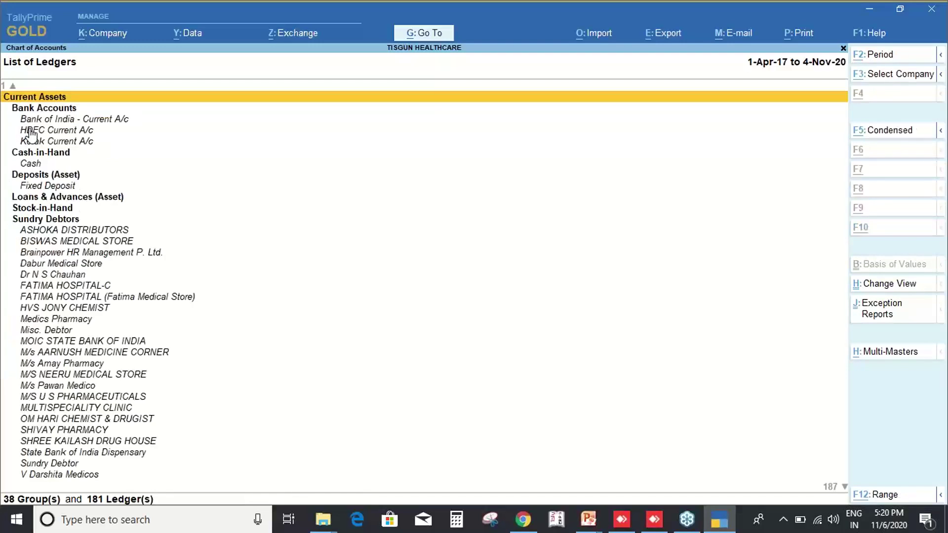
pyautogui.hotkey('alt', 'F5')
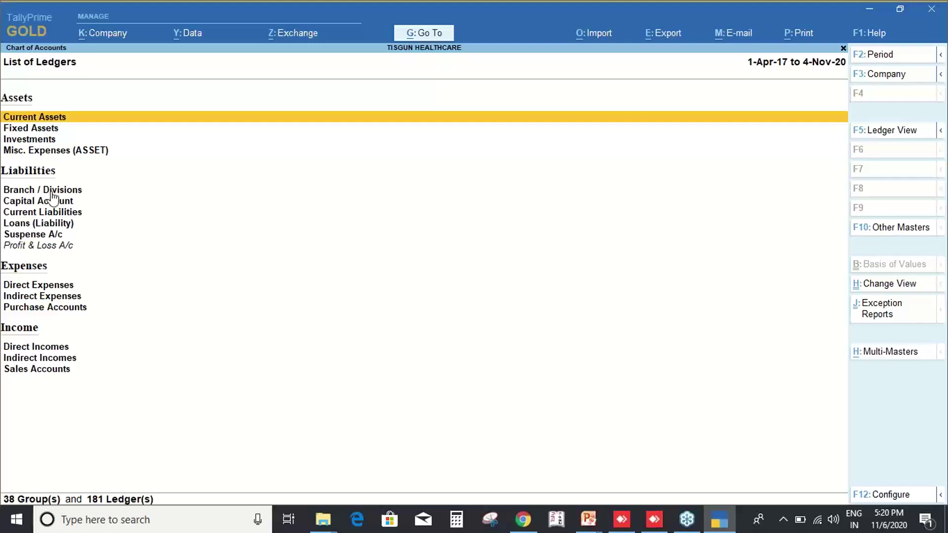
pyautogui.press('Escape')
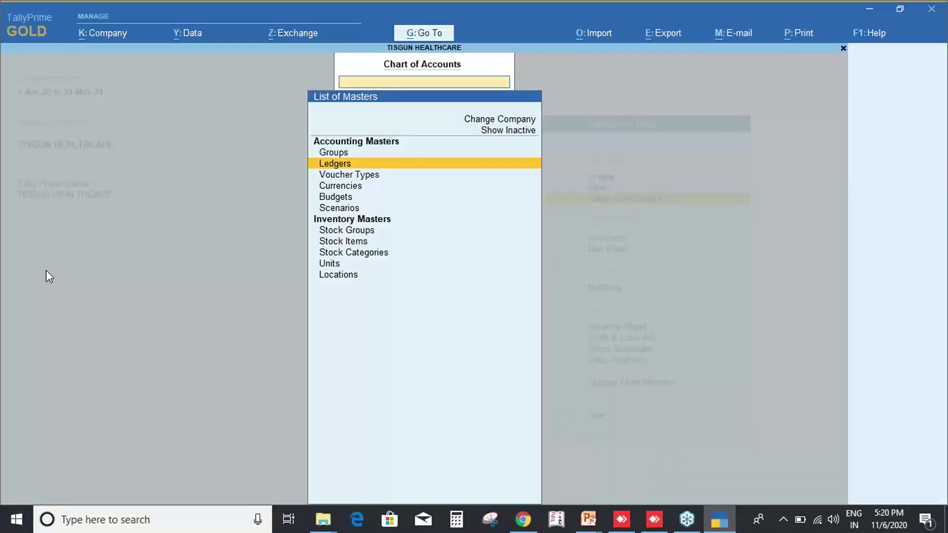
pyautogui.press('Escape')
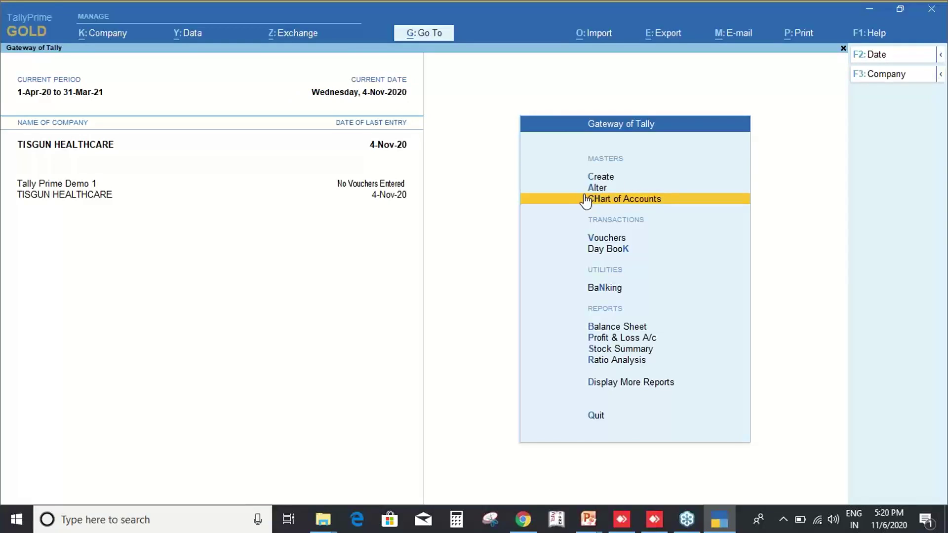
pyautogui.press('Up')
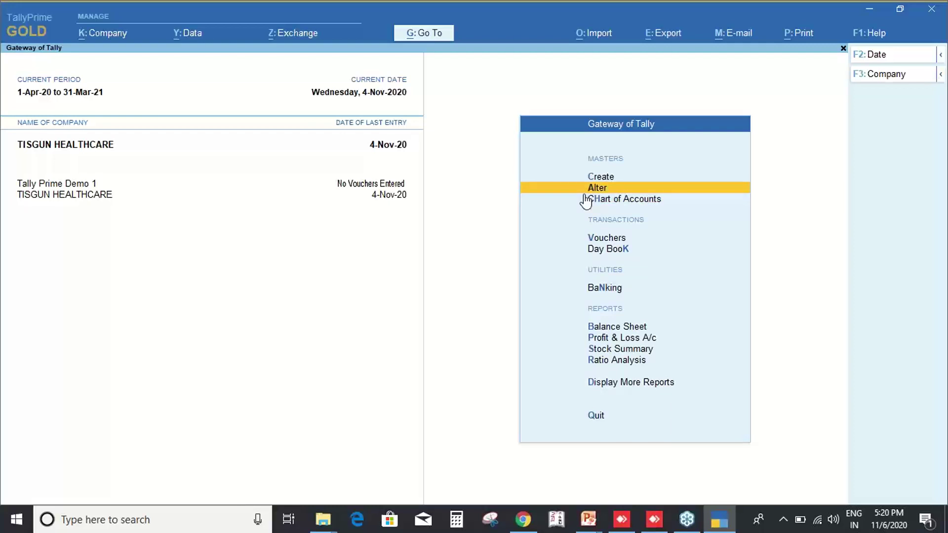
pyautogui.press('Up')
pyautogui.press('Return')
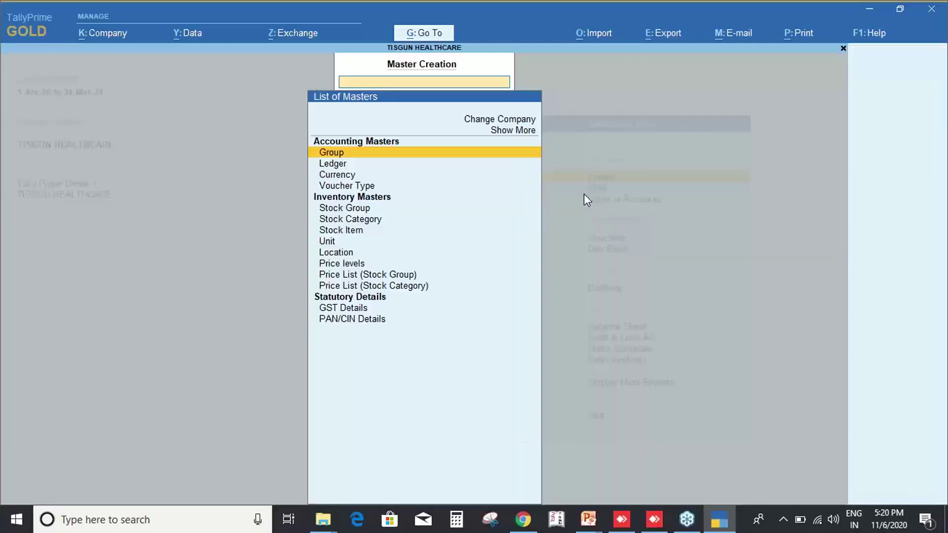
pyautogui.press('Escape')
pyautogui.press('Down')
pyautogui.press('Down')
pyautogui.press('Down')
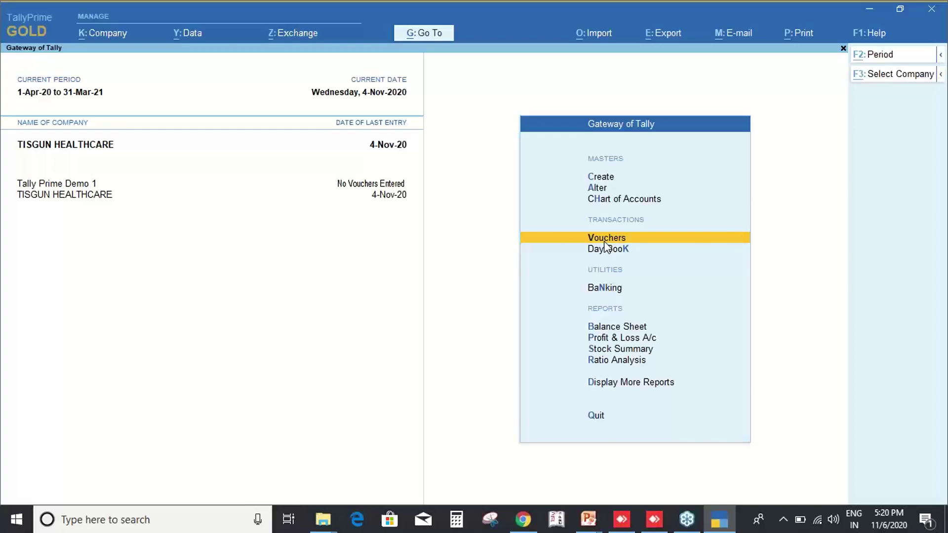
pyautogui.hotkey('alt', 'Tab')
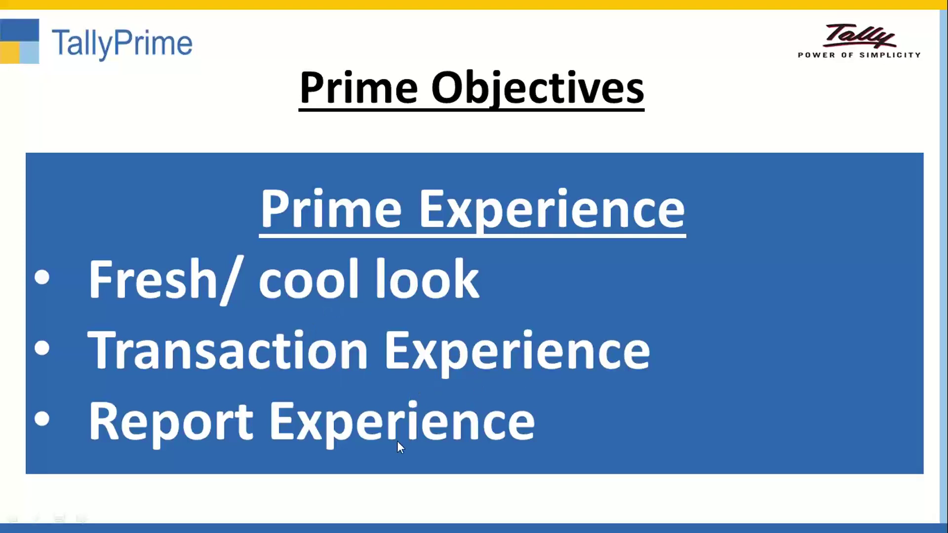
pyautogui.hotkey('alt', 'Tab')
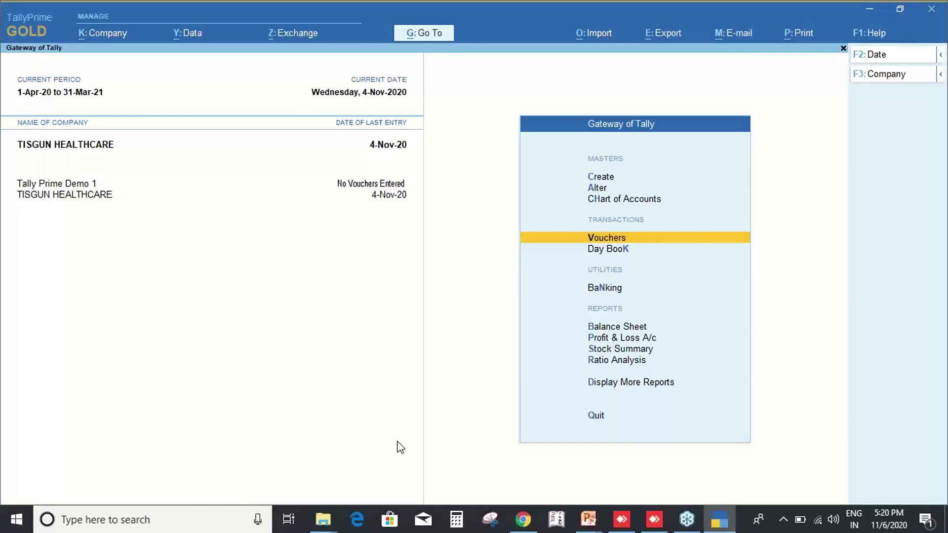
pyautogui.press('Return')
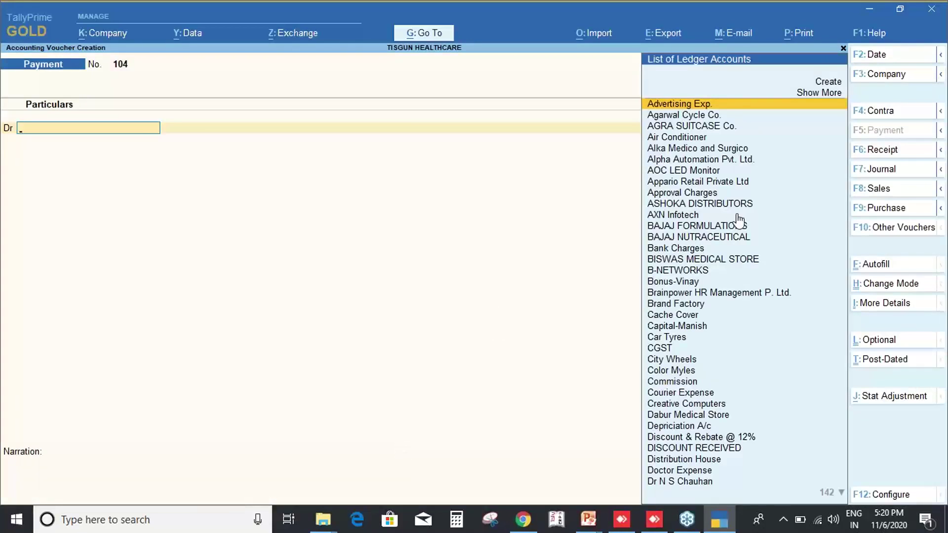
# From Payment voucher No. 104's List of Ledger Accounts, start creating a new ledger.
pyautogui.press('Down')
pyautogui.press('Down')
pyautogui.press('Down')
pyautogui.press('Up')
pyautogui.press('Up')
pyautogui.press('Up')
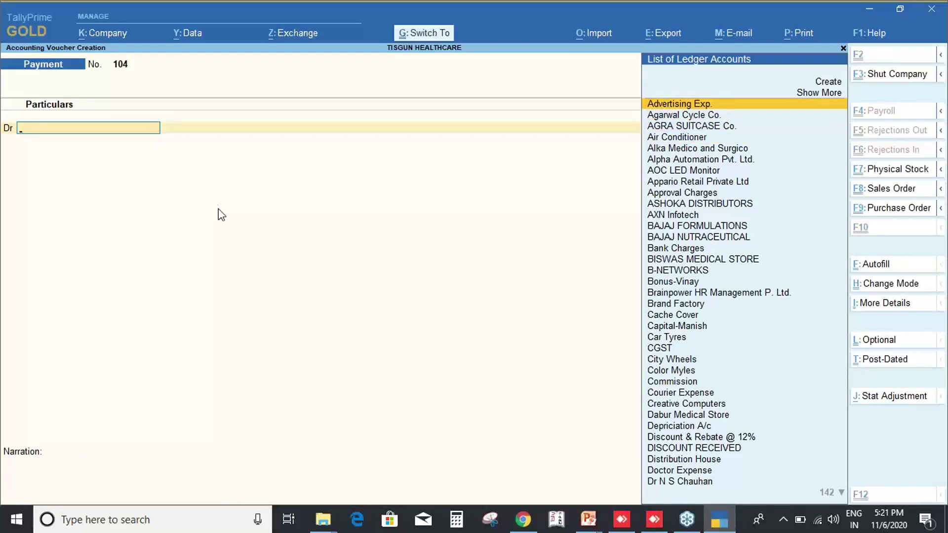
pyautogui.hotkey('ctrl', '2')
pyautogui.write('talt+c')
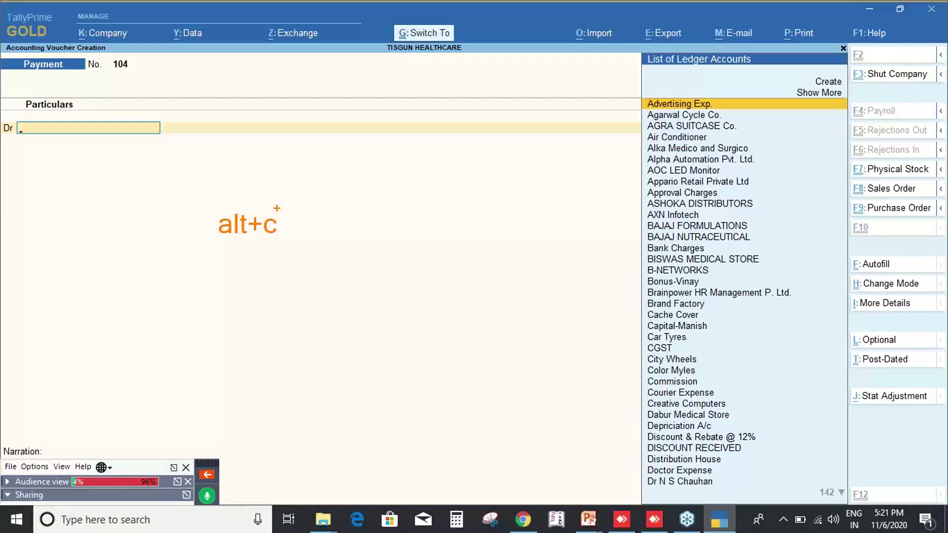
pyautogui.press('Escape')
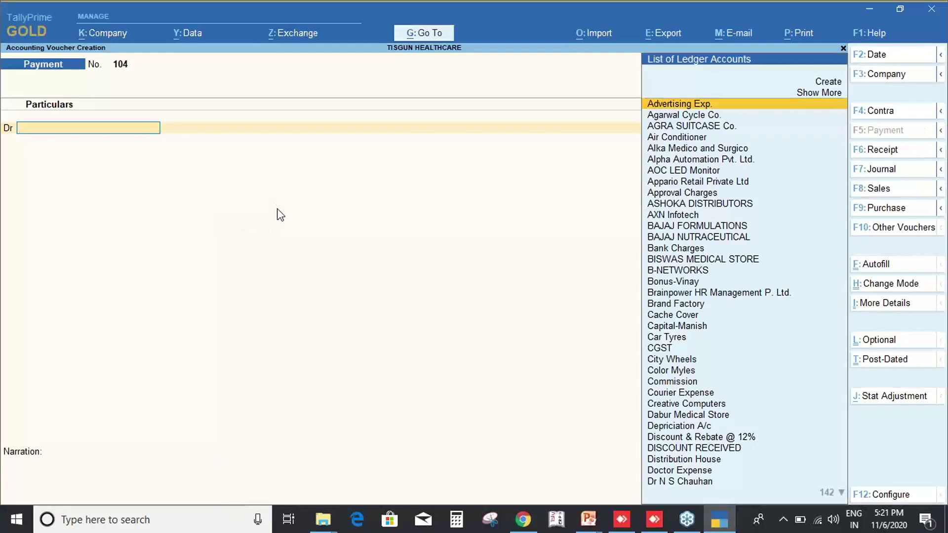
pyautogui.press('alt')
pyautogui.moveTo(809, 69); pyautogui.dragTo(864, 95)
pyautogui.press('Escape')
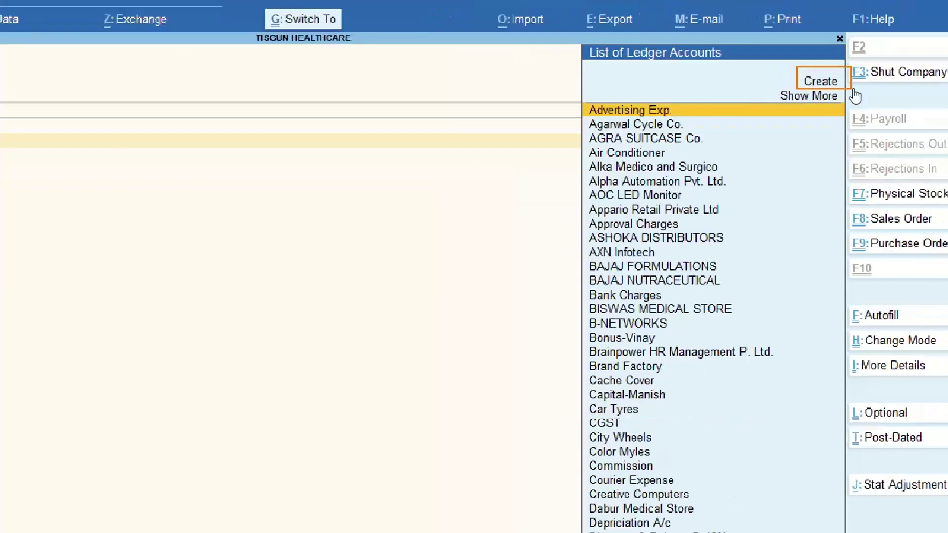
pyautogui.press('Up')
pyautogui.press('Up')
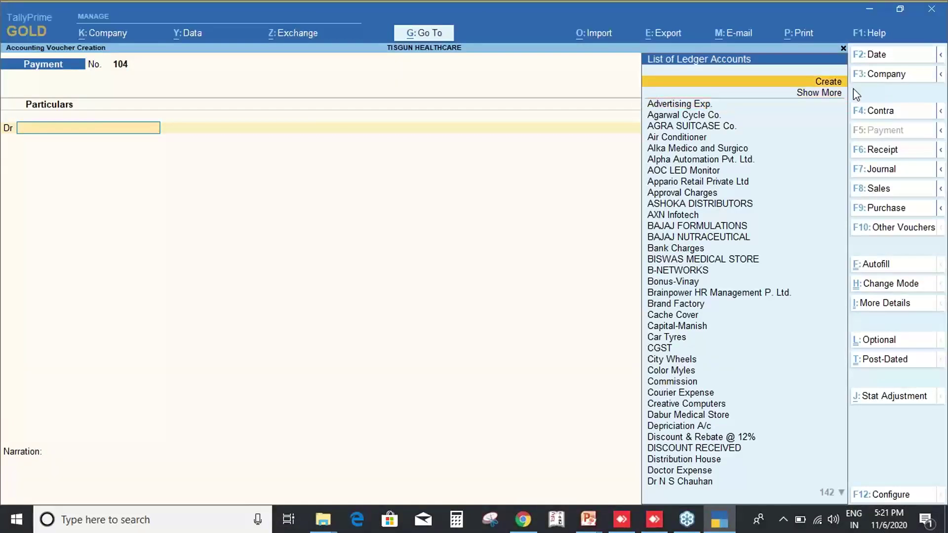
pyautogui.press('Return')
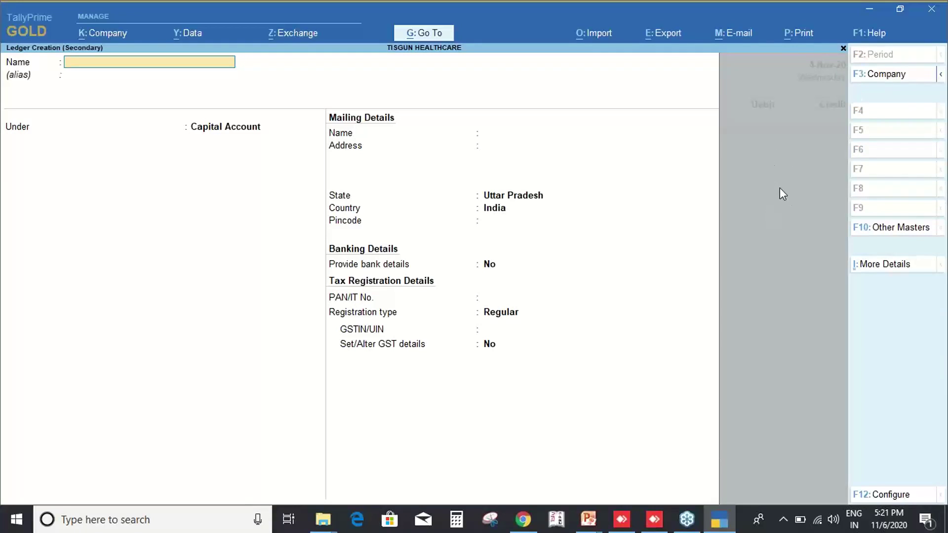
# Enter the new customer's name and place the ledger under Sundry Debtors.
pyautogui.press('Return')
pyautogui.press('Return')
pyautogui.write('Sund')
pyautogui.press('Down')
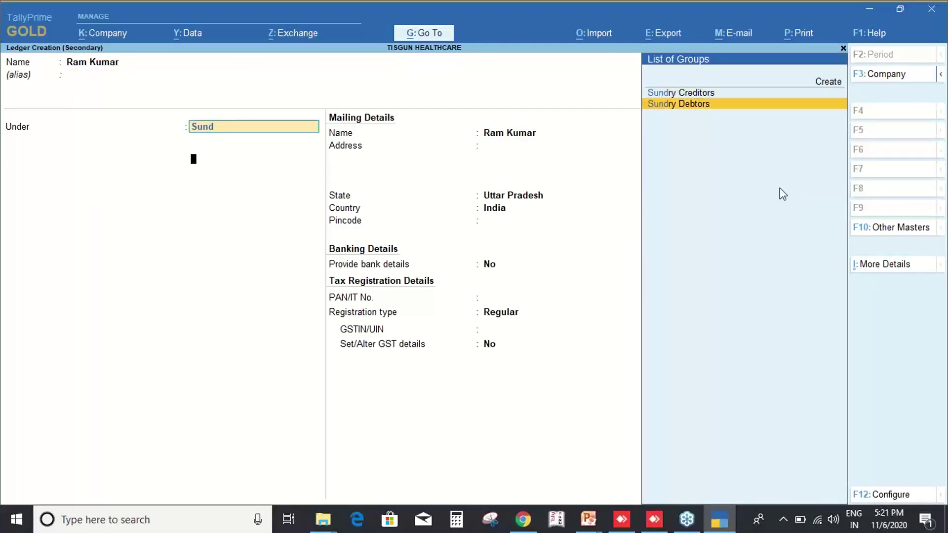
pyautogui.press('Return')
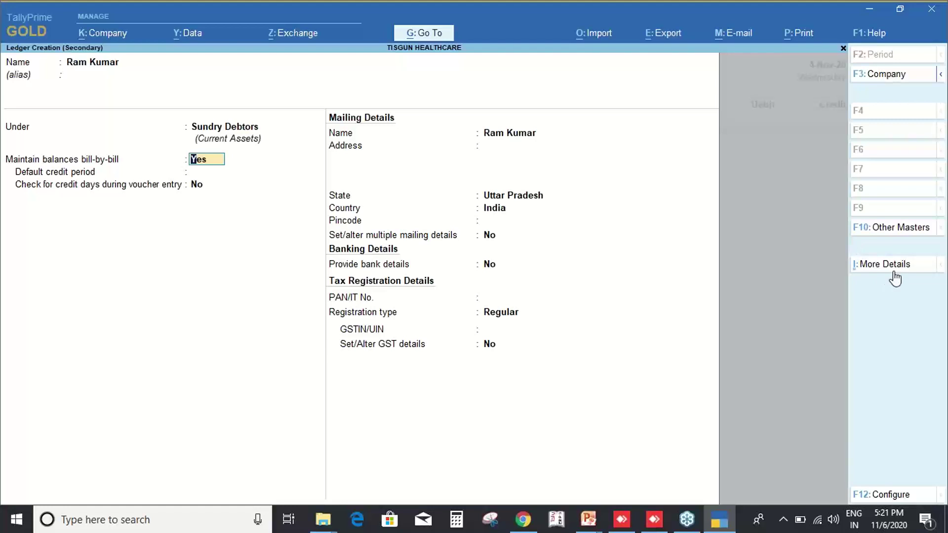
# Review the ledger's More Details list, then quit the ledger without saving.
pyautogui.press('ctrl')
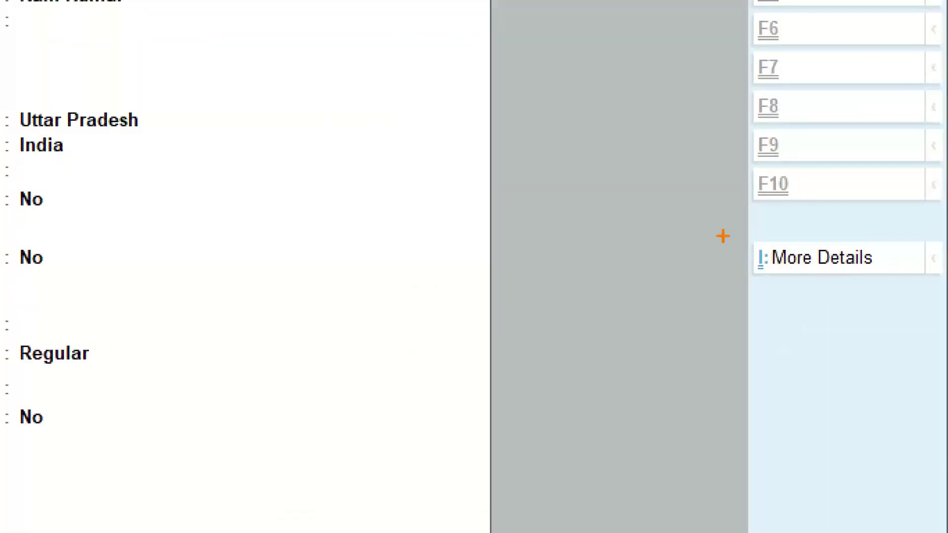
pyautogui.moveTo(748, 218); pyautogui.dragTo(916, 311)
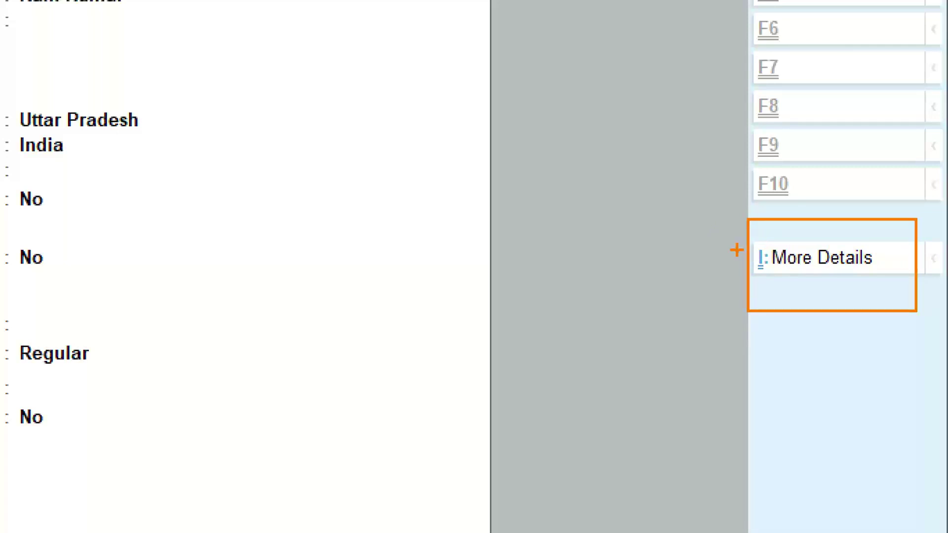
pyautogui.press('Escape')
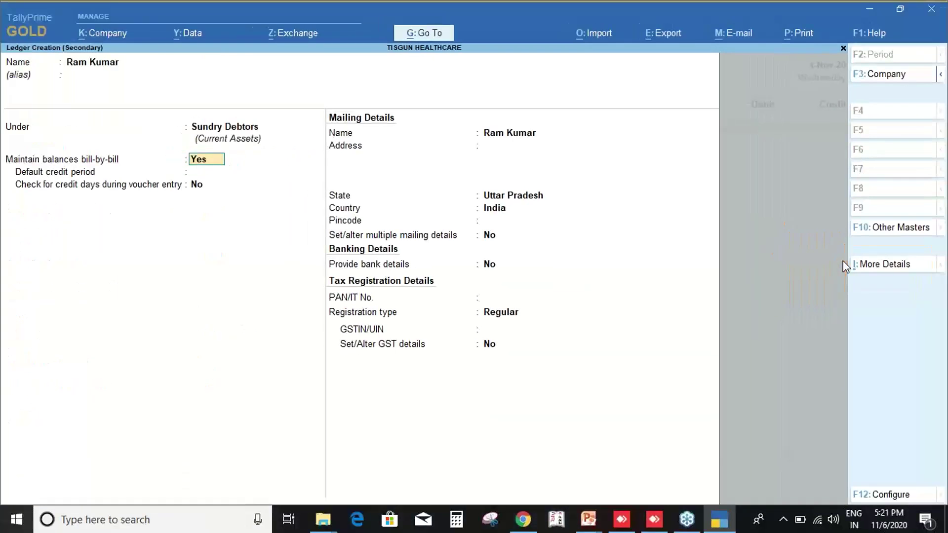
pyautogui.press('ctrl')
pyautogui.hotkey('ctrl', 'i')
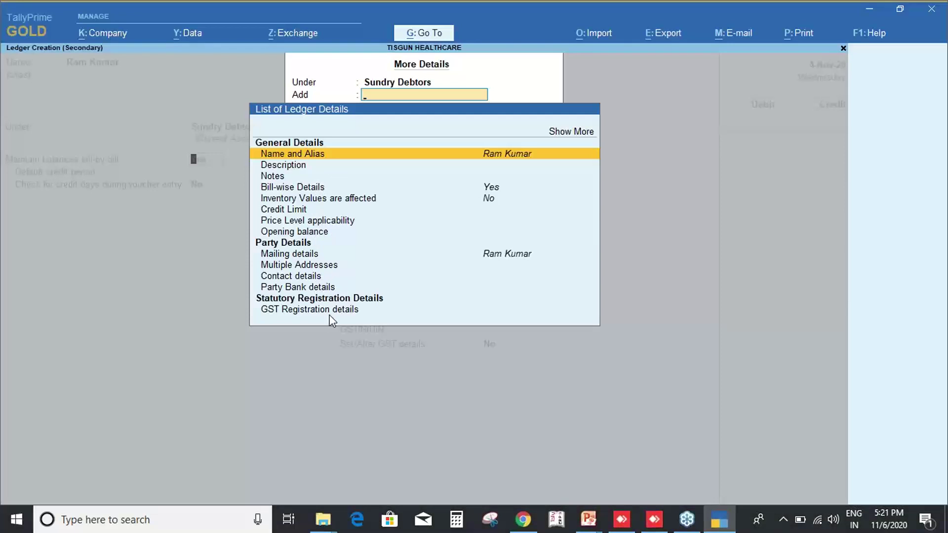
pyautogui.press('Escape')
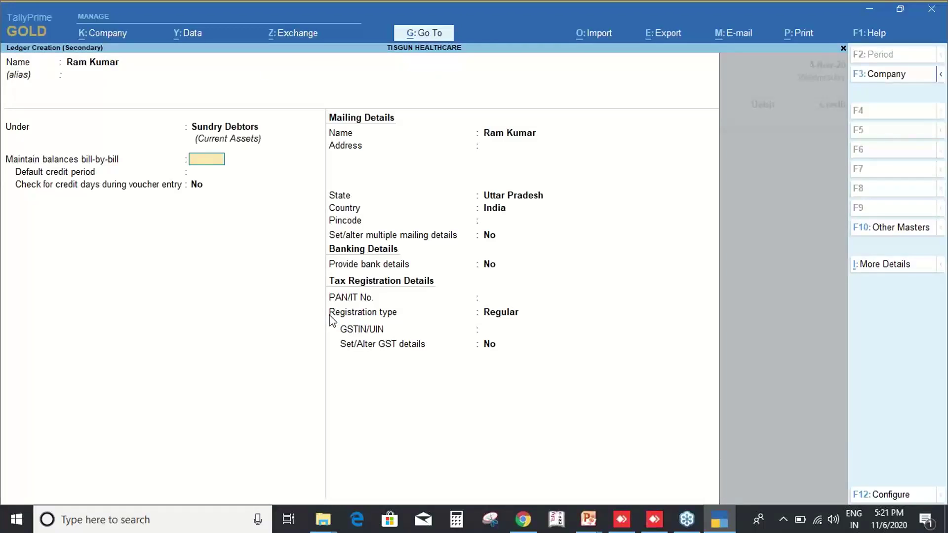
pyautogui.press('Escape')
pyautogui.press('y')
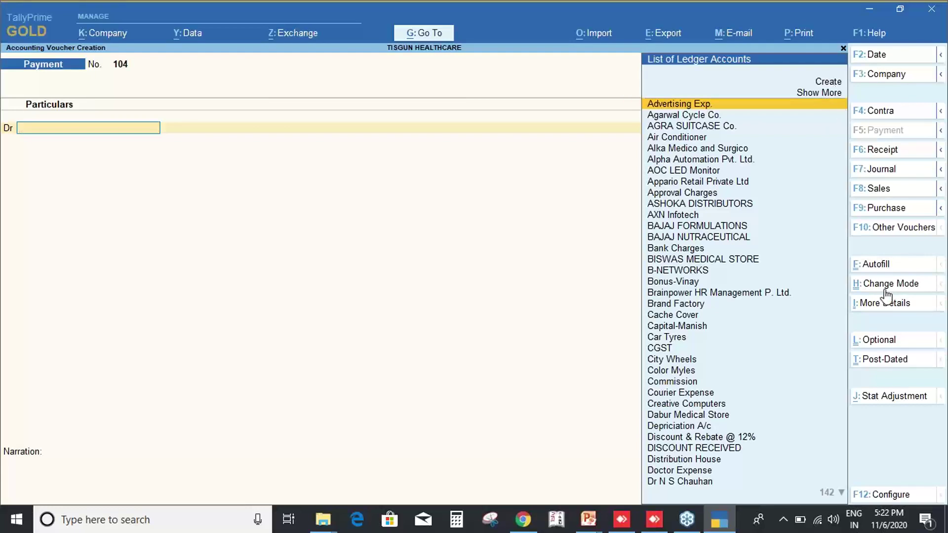
# Return to TallyPrime and bring up Change Voucher Mode for Payment voucher No. 104.
pyautogui.press('ctrl')
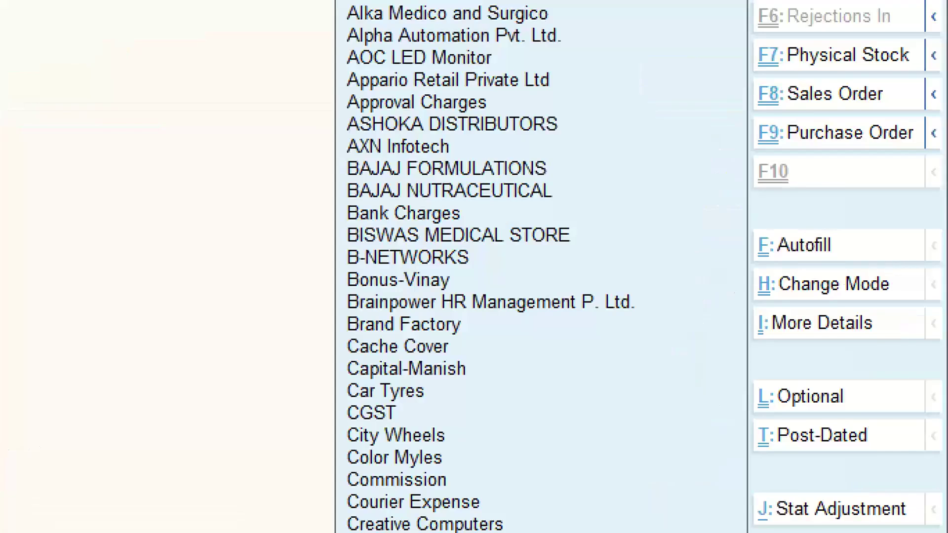
pyautogui.moveTo(746, 204)
pyautogui.mouseDown()
pyautogui.moveTo(853, 321)
pyautogui.moveTo(928, 372)
pyautogui.moveTo(945, 370)
pyautogui.mouseUp()
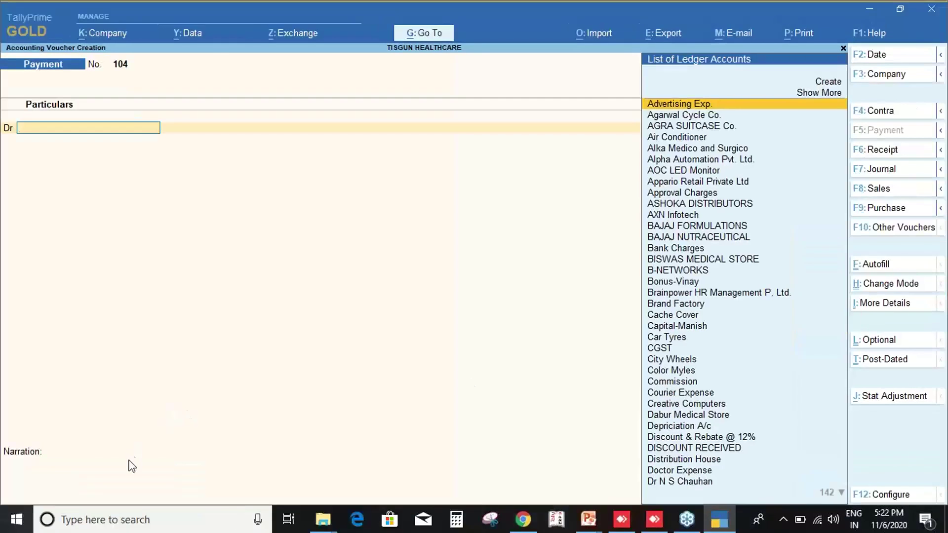
pyautogui.hotkey('alt', 'Tab')
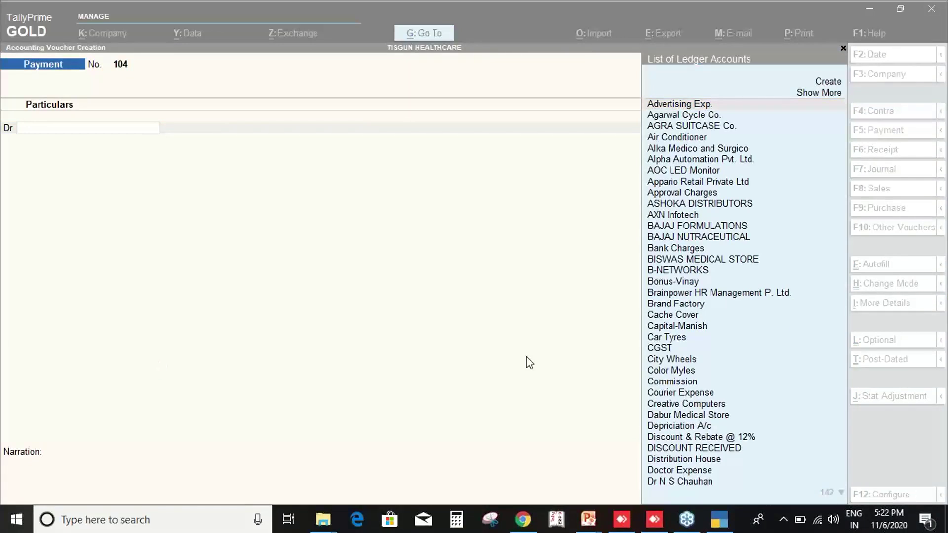
pyautogui.click(159, 228)
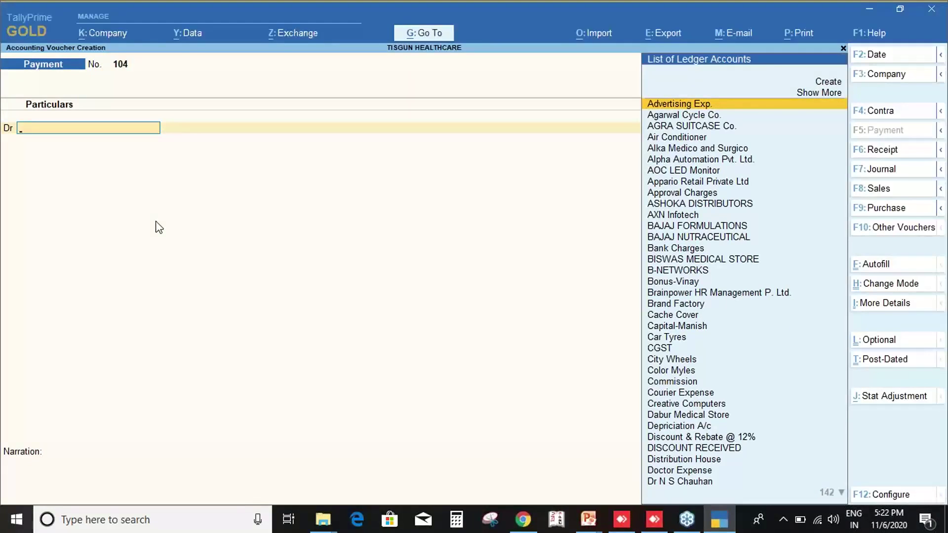
pyautogui.click(897, 292)
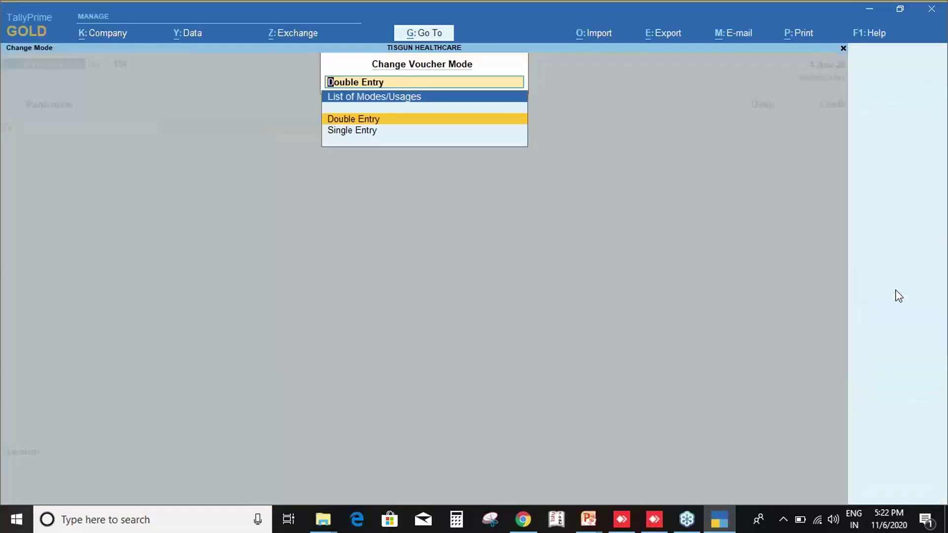
# Switch the Payment voucher to Single Entry, close it, and start a new Purchase voucher.
pyautogui.press('Down')
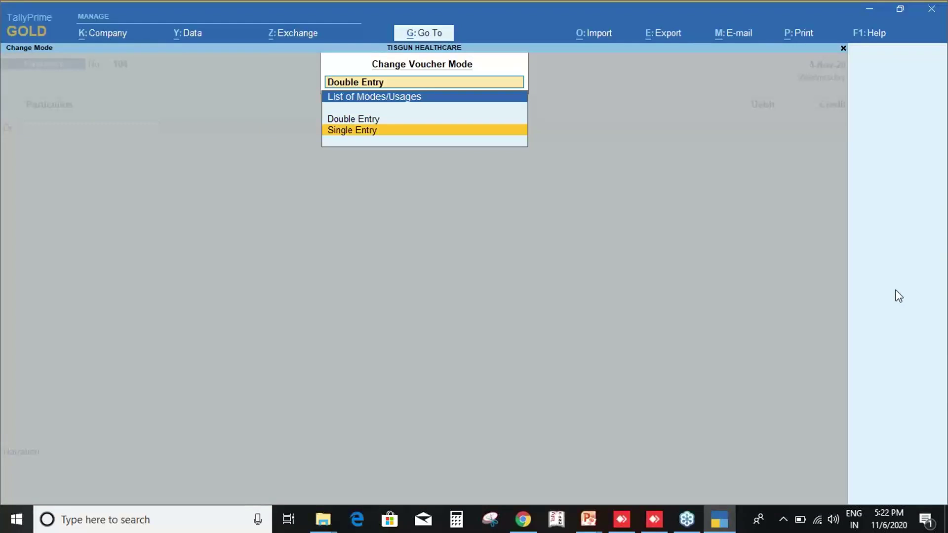
pyautogui.press('Return')
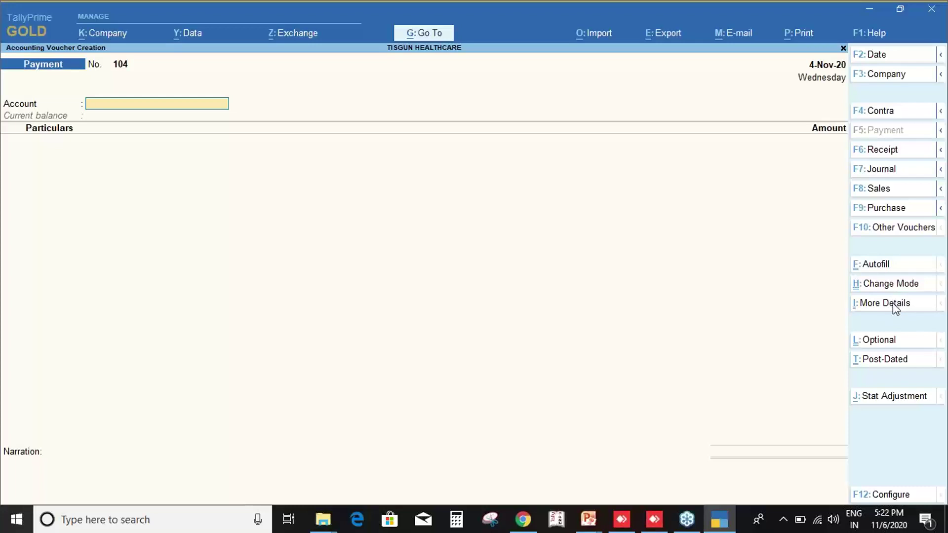
pyautogui.press('Escape')
pyautogui.press('Return')
pyautogui.press('F9')
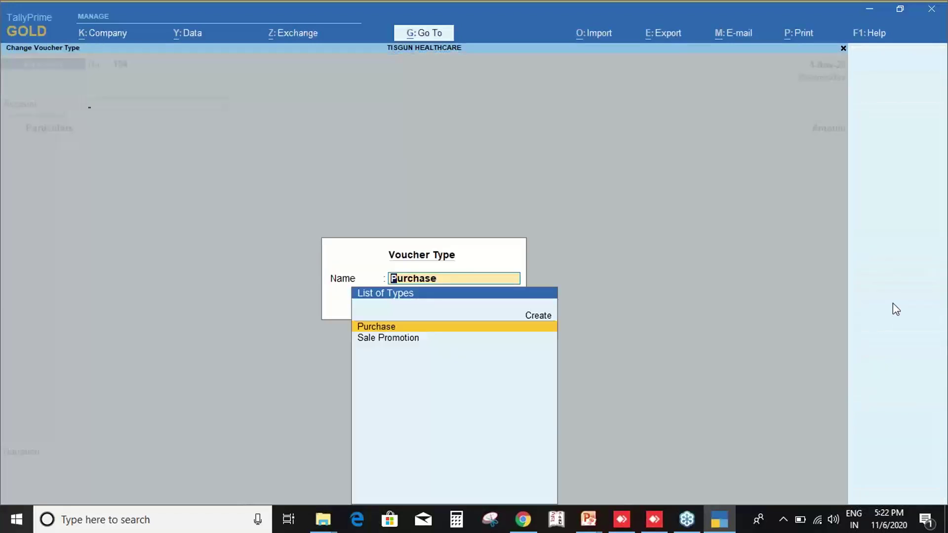
pyautogui.press('Return')
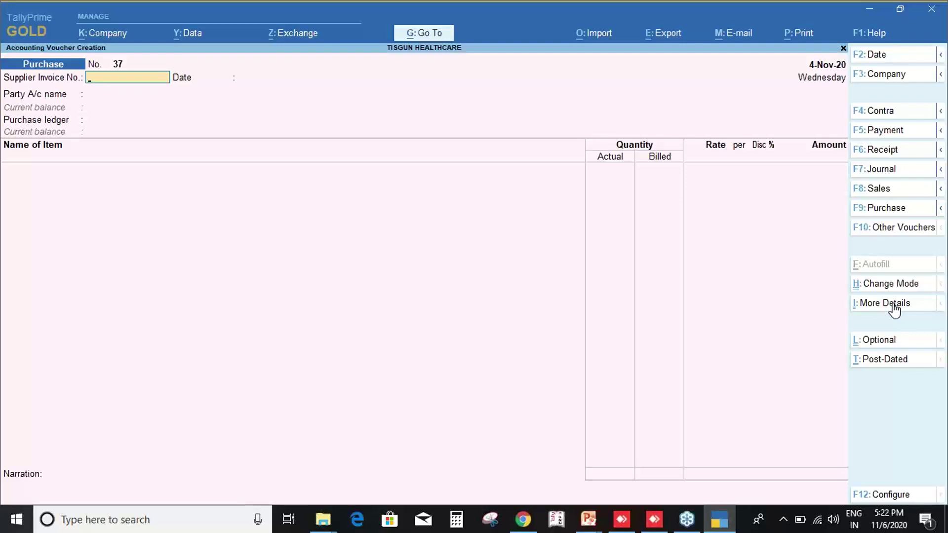
# Put Purchase voucher No. 37 in Accounting Invoice mode, then restore Item Invoice mode.
pyautogui.hotkey('ctrl', 'h')
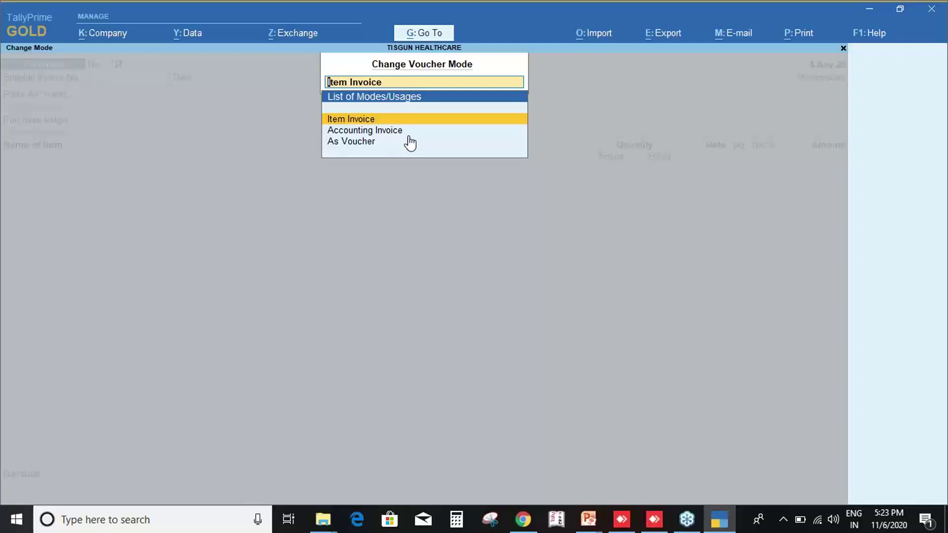
pyautogui.press('Down')
pyautogui.press('Down')
pyautogui.press('Up')
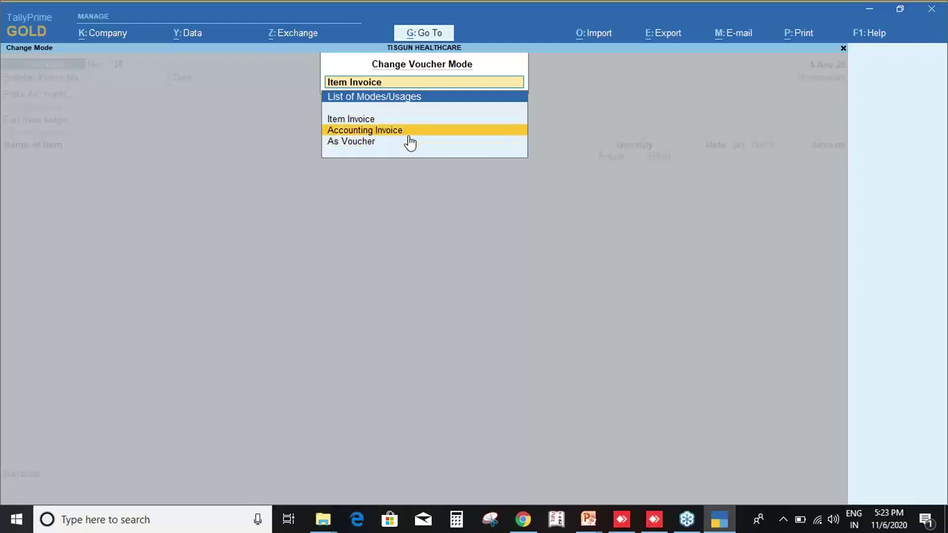
pyautogui.press('Return')
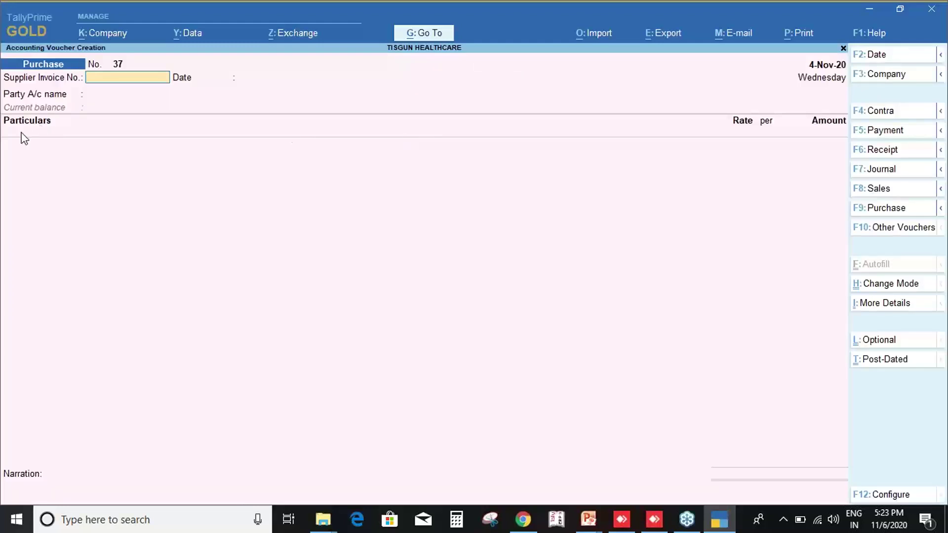
pyautogui.press('ctrl')
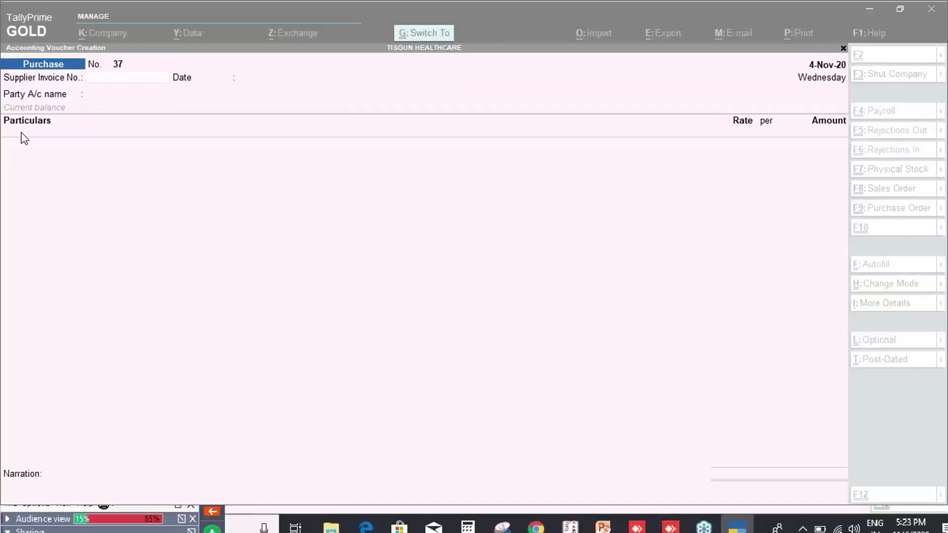
pyautogui.hotkey('ctrl', 'h')
pyautogui.press('Up')
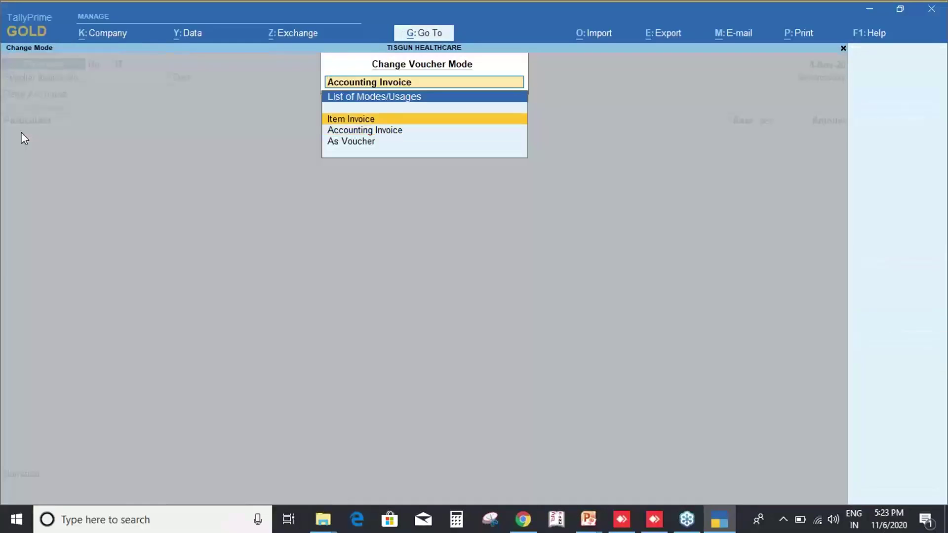
pyautogui.press('Return')
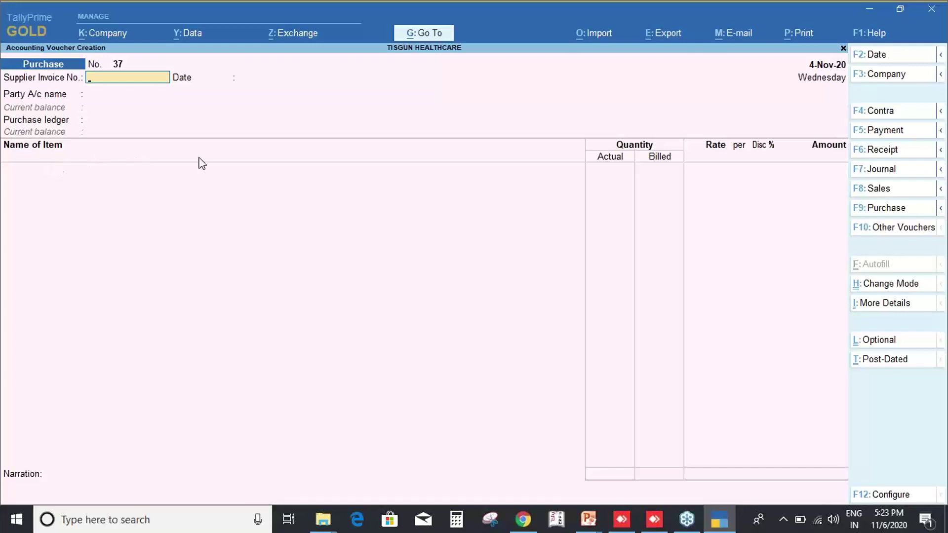
pyautogui.press('Return')
pyautogui.press('Return')
# Select VRINDAVAN PHARMA as the party account and skip the empty receipt details.
pyautogui.write('Vrin')
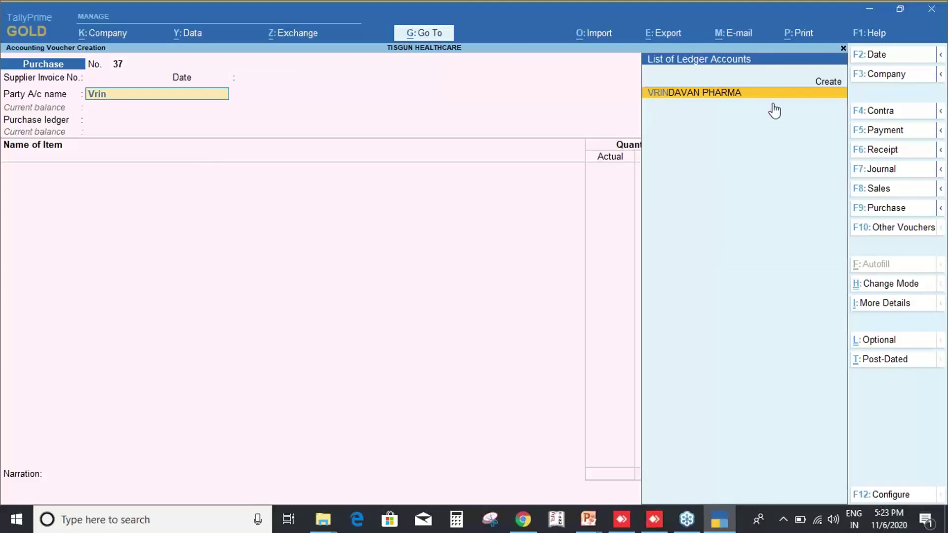
pyautogui.press('ctrl')
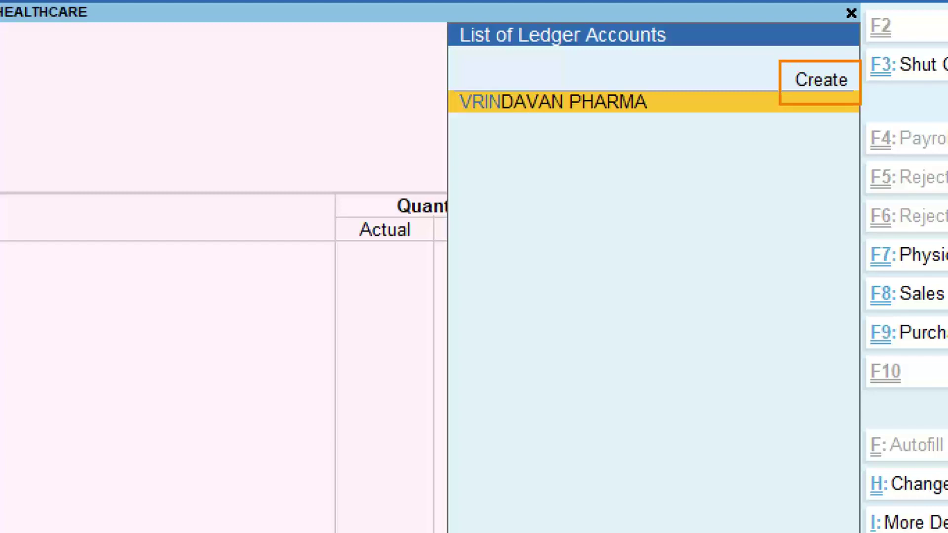
pyautogui.press('Return')
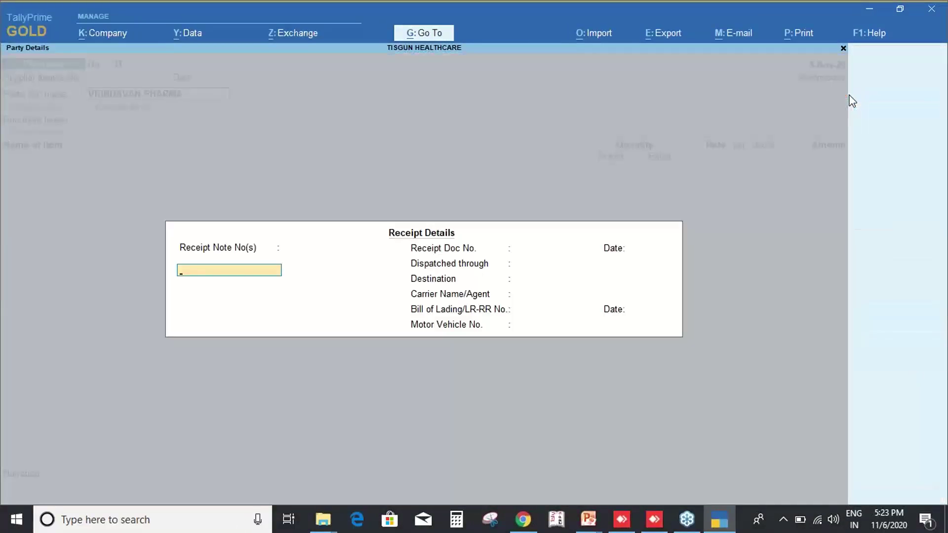
pyautogui.press('Return')
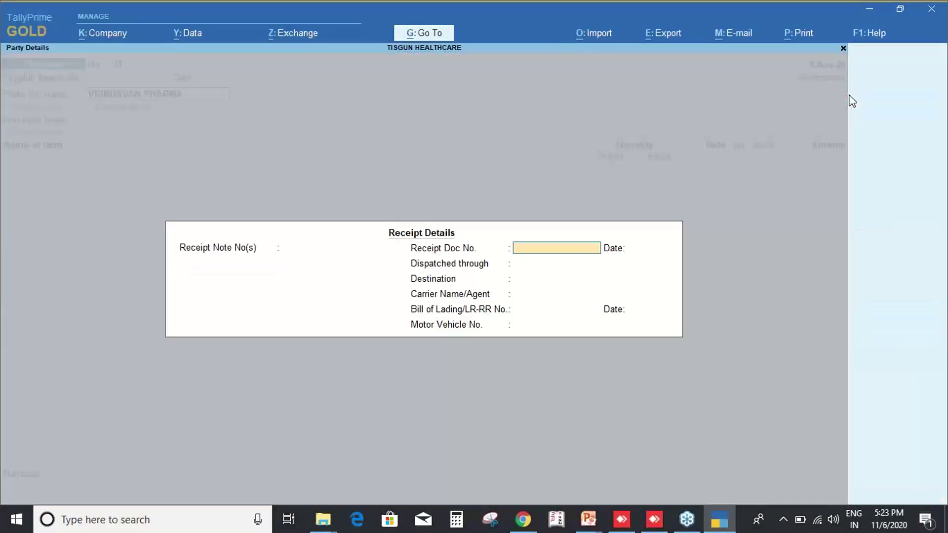
pyautogui.press('Return')
pyautogui.press('Return')
pyautogui.press('Return')
pyautogui.press('Return')
pyautogui.press('Return')
pyautogui.press('Return')
pyautogui.press('Return')
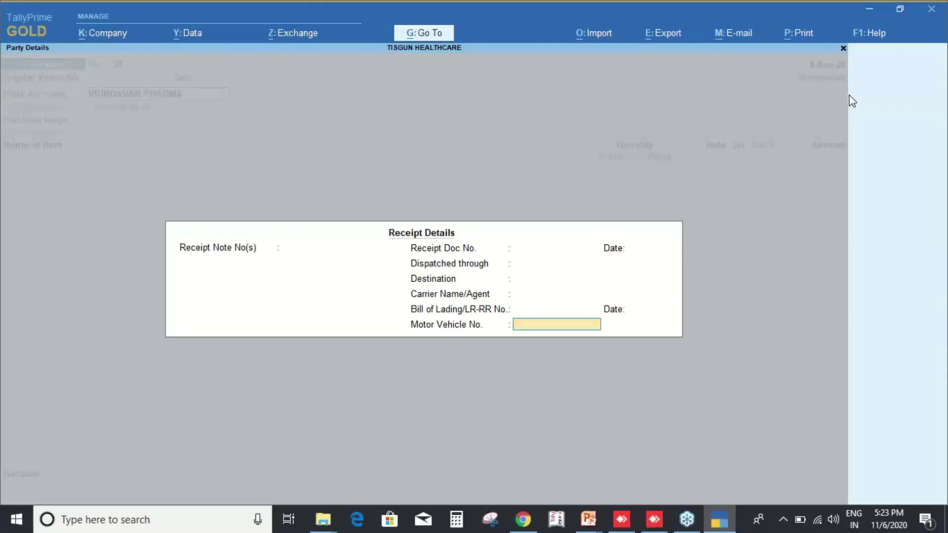
pyautogui.press('Return')
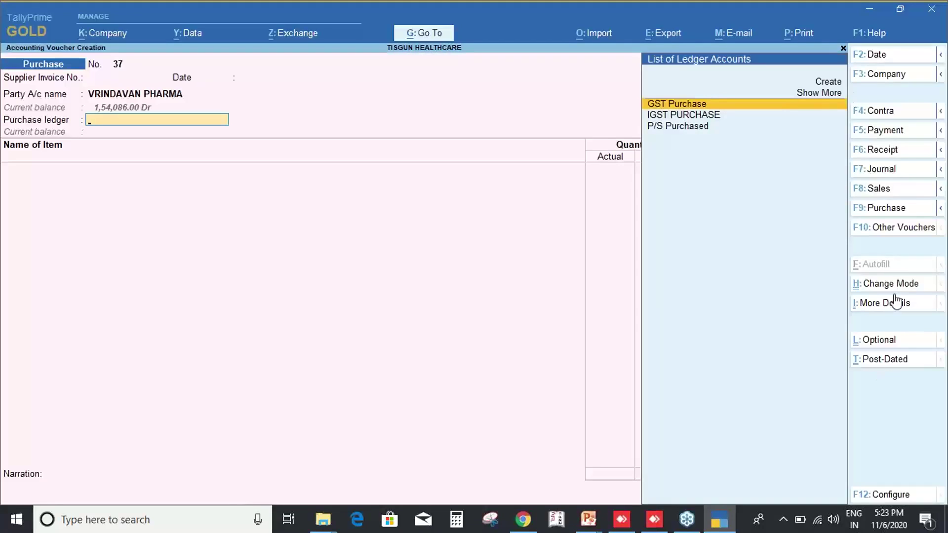
# Browse the additional voucher details, then choose GST Purchase as the purchase ledger.
pyautogui.hotkey('ctrl', 'i')
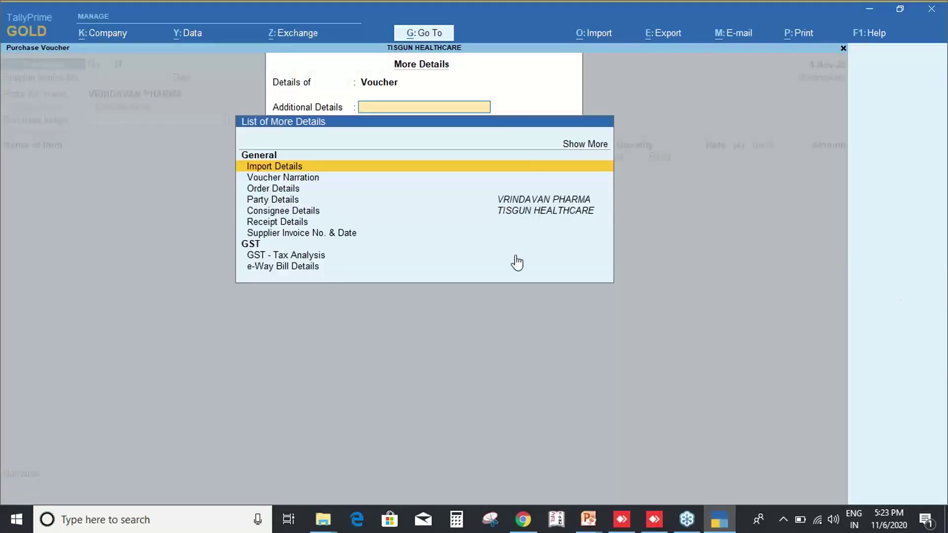
pyautogui.press('Down')
pyautogui.press('Down')
pyautogui.press('Down')
pyautogui.press('Down')
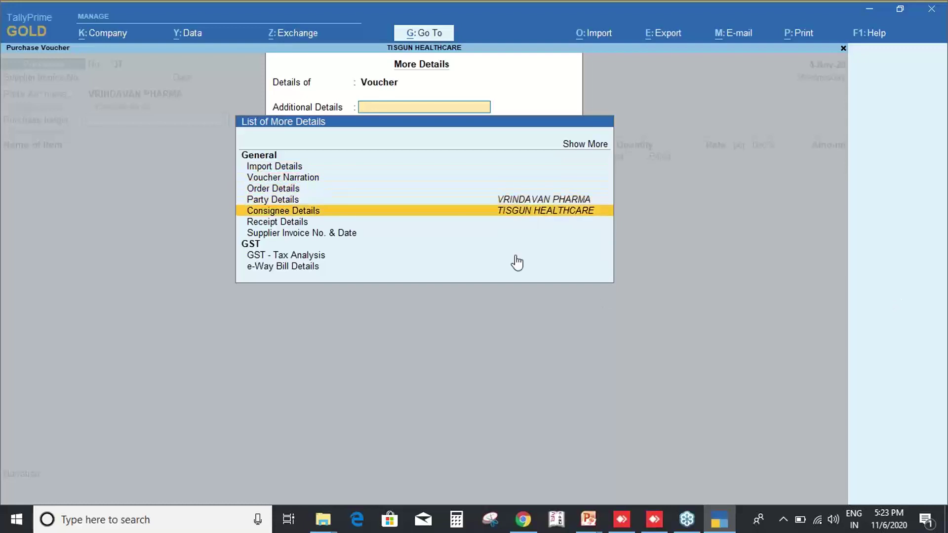
pyautogui.press('Down')
pyautogui.press('Down')
pyautogui.press('Down')
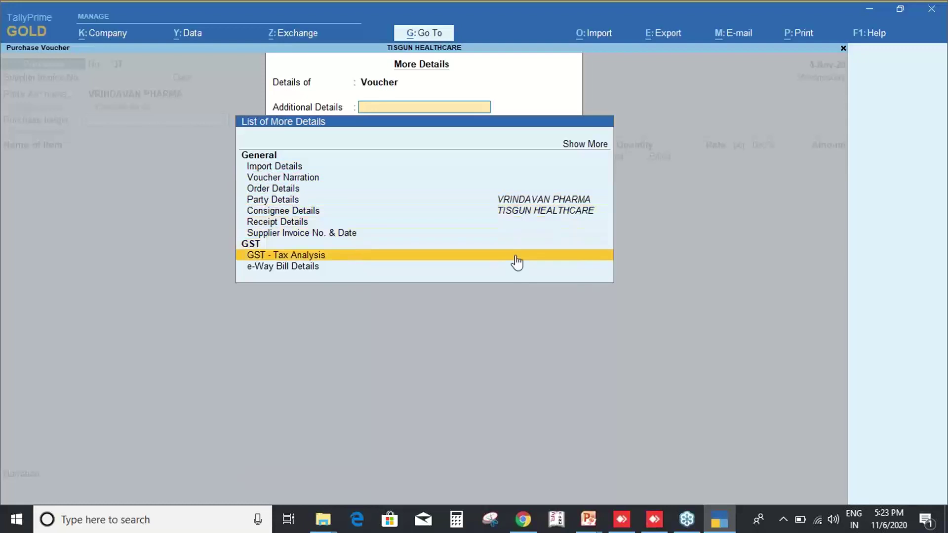
pyautogui.press('Escape')
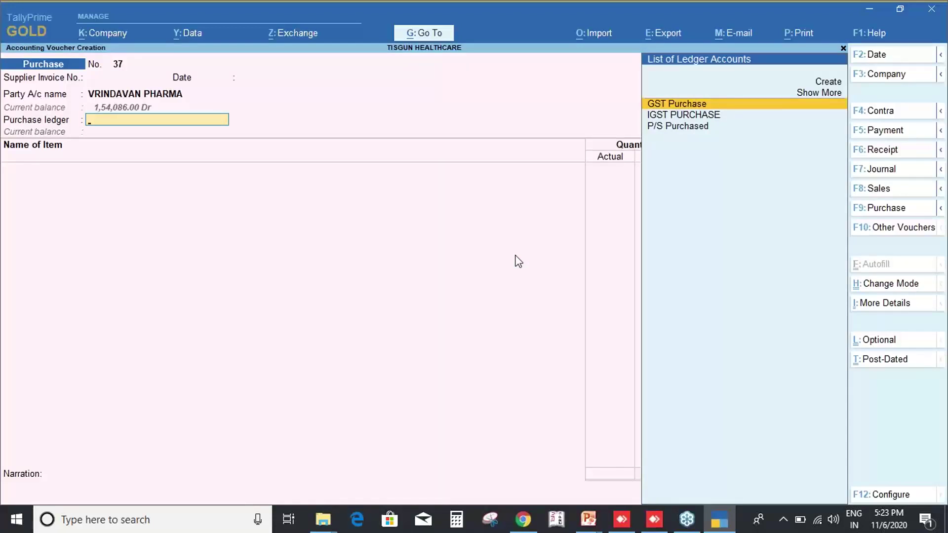
pyautogui.press('Down')
pyautogui.press('Up')
pyautogui.press('Return')
pyautogui.press('Return')
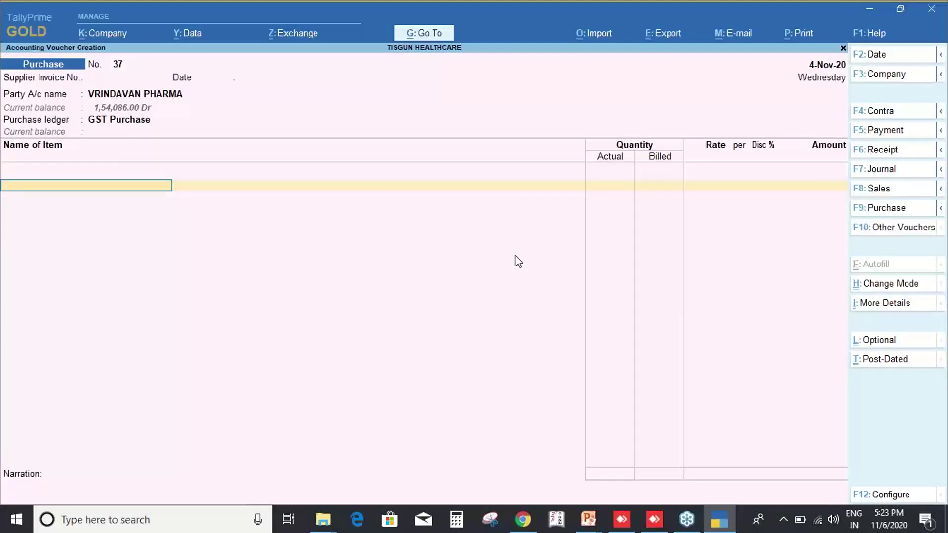
# Type a partial item name 'Hy', then abandon the purchase voucher without saving.
pyautogui.write('Hy')
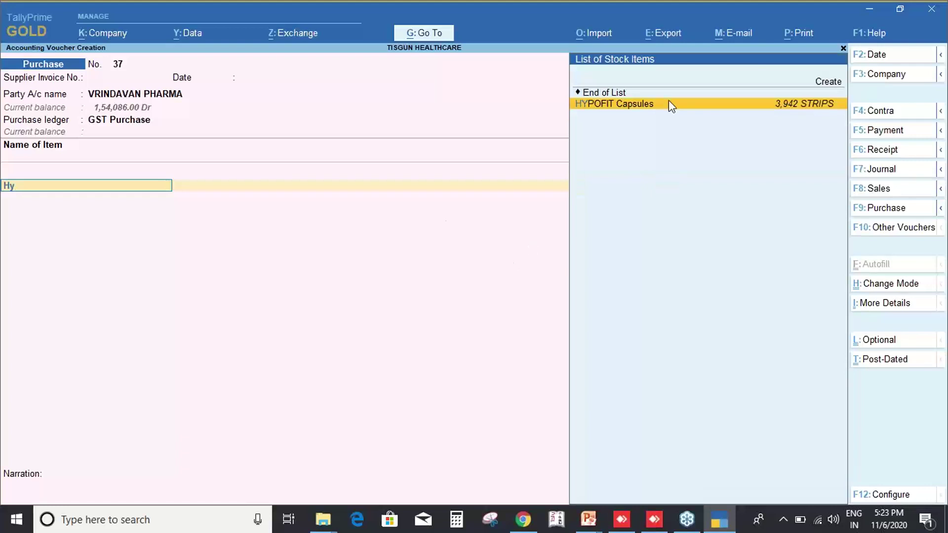
pyautogui.press('ctrl')
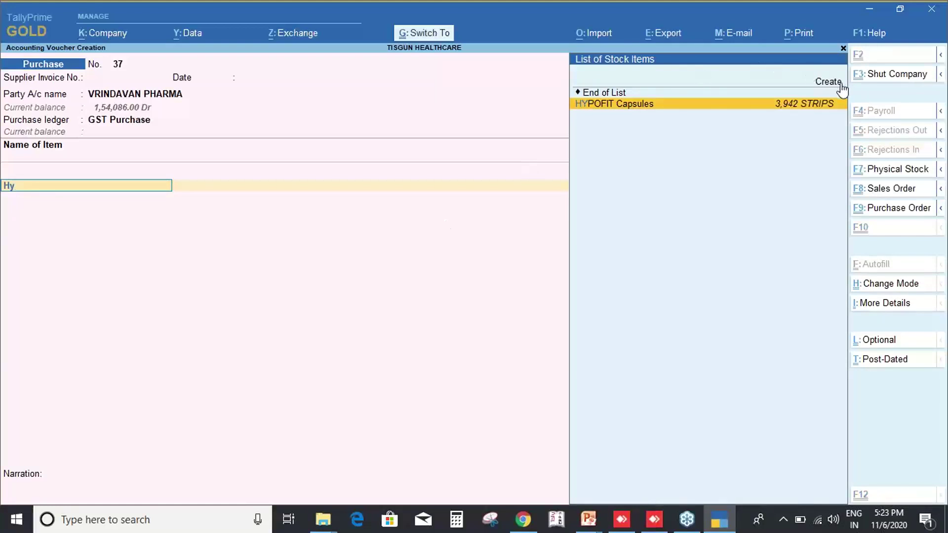
pyautogui.moveTo(756, 48); pyautogui.dragTo(842, 104)
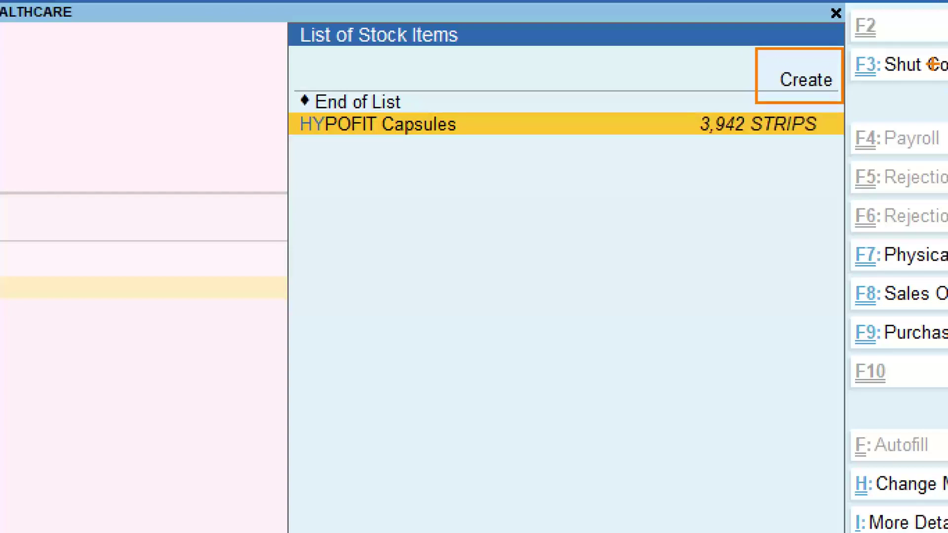
pyautogui.press('Escape')
pyautogui.click(452, 233)
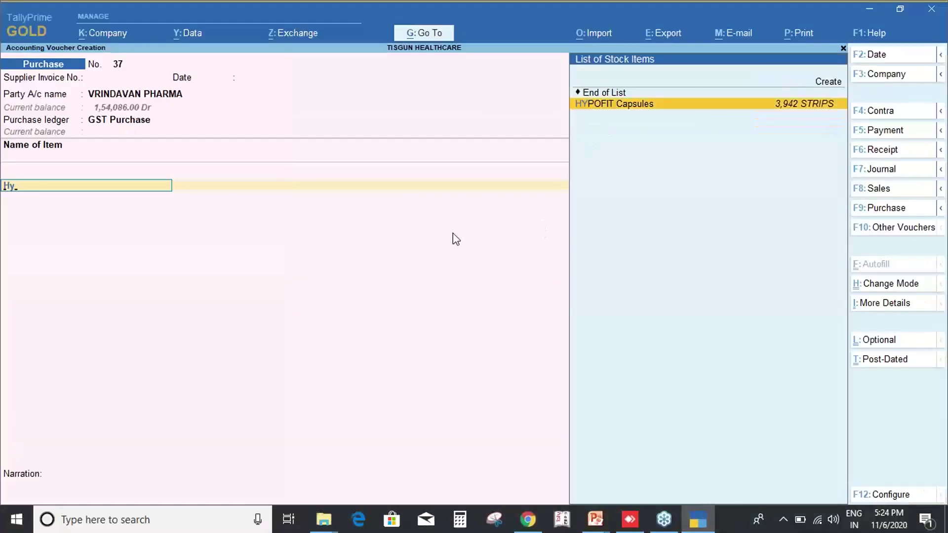
pyautogui.press('Escape')
pyautogui.press('Escape')
pyautogui.press('Return')
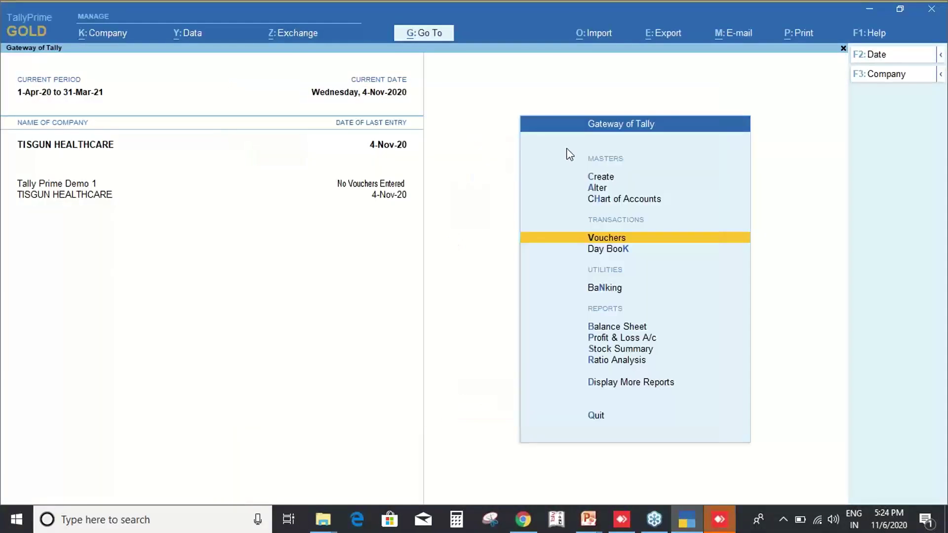
# Open the monthly Sales Register and the first November sales voucher.
pyautogui.press('d')
pyautogui.press('a')
pyautogui.press('s')
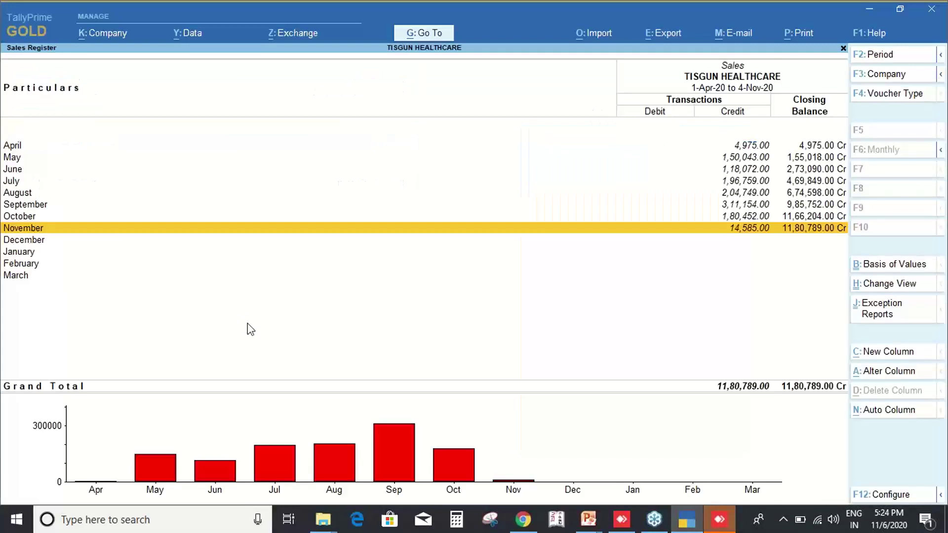
pyautogui.press('Return')
pyautogui.press('Escape')
pyautogui.press('Return')
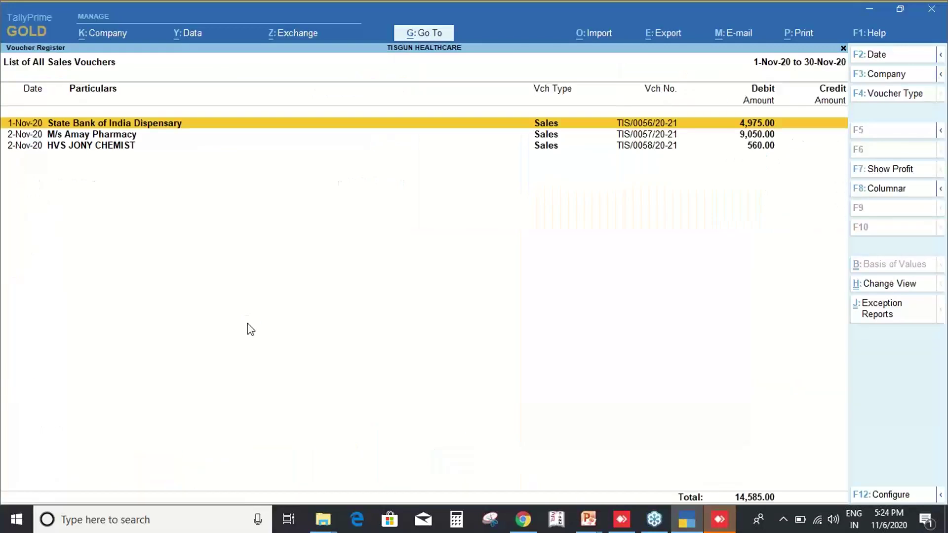
pyautogui.press('Return')
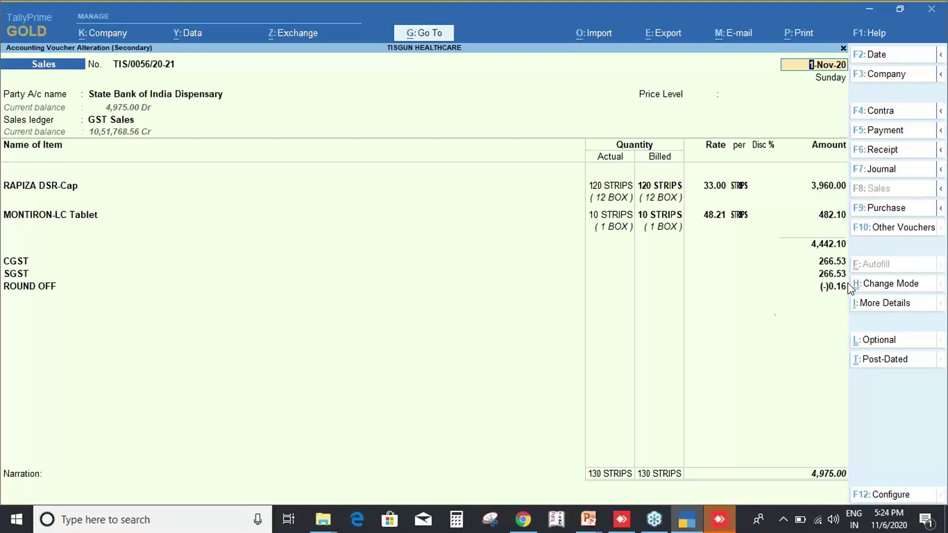
# Check the voucher mode choices, then view the GST - Tax Analysis in detail and close it.
pyautogui.press('ctrl')
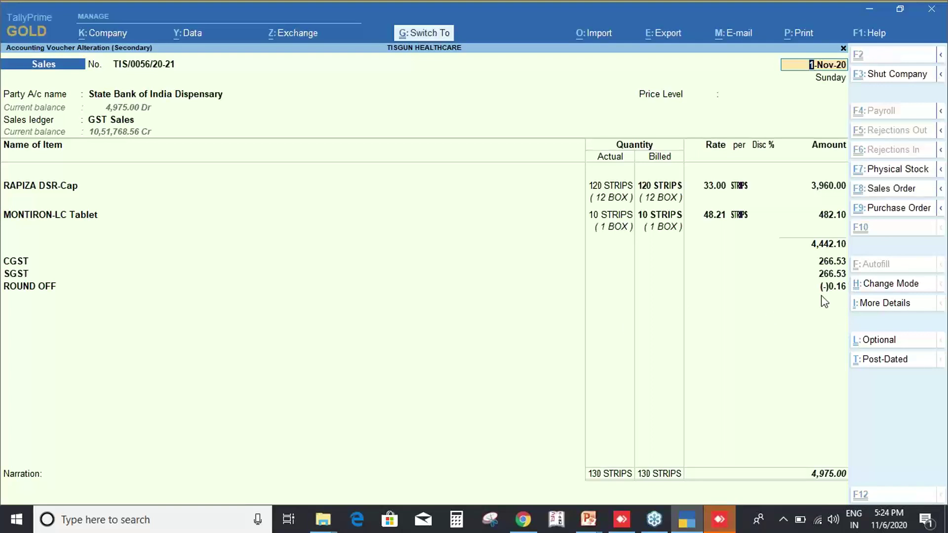
pyautogui.hotkey('ctrl', 'h')
pyautogui.press('BackSpace')
pyautogui.press('Escape')
pyautogui.hotkey('ctrl', 'i')
pyautogui.press('Down')
pyautogui.press('Down')
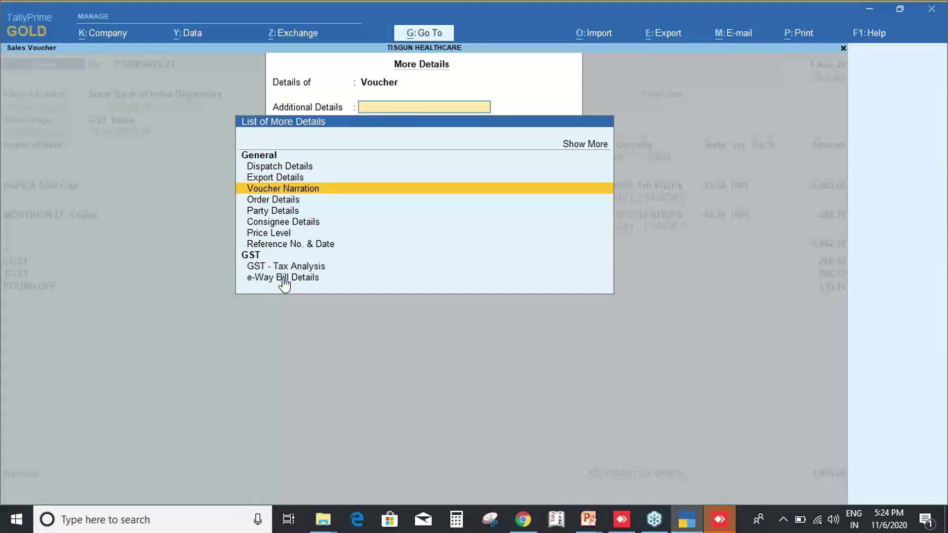
pyautogui.press('Down')
pyautogui.press('Down')
pyautogui.press('Down')
pyautogui.press('Down')
pyautogui.press('Down')
pyautogui.press('Down')
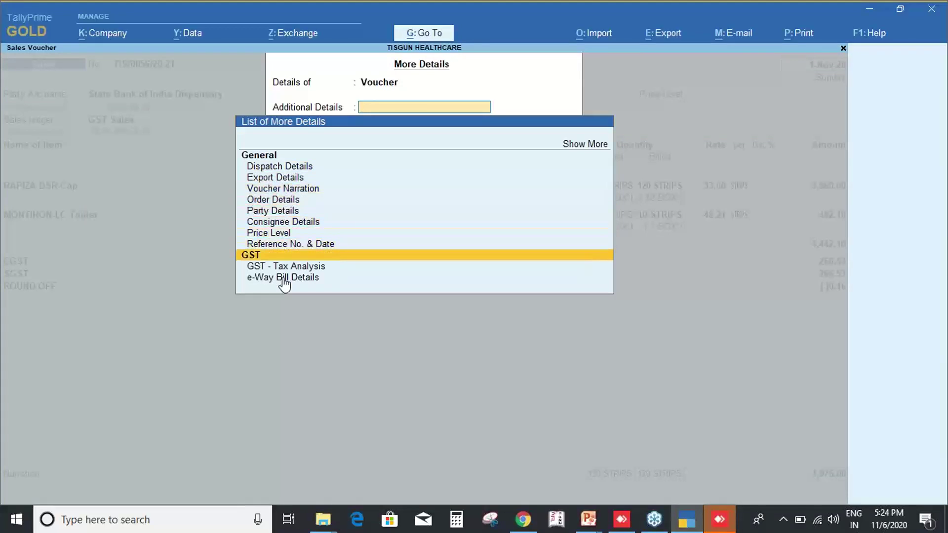
pyautogui.press('Return')
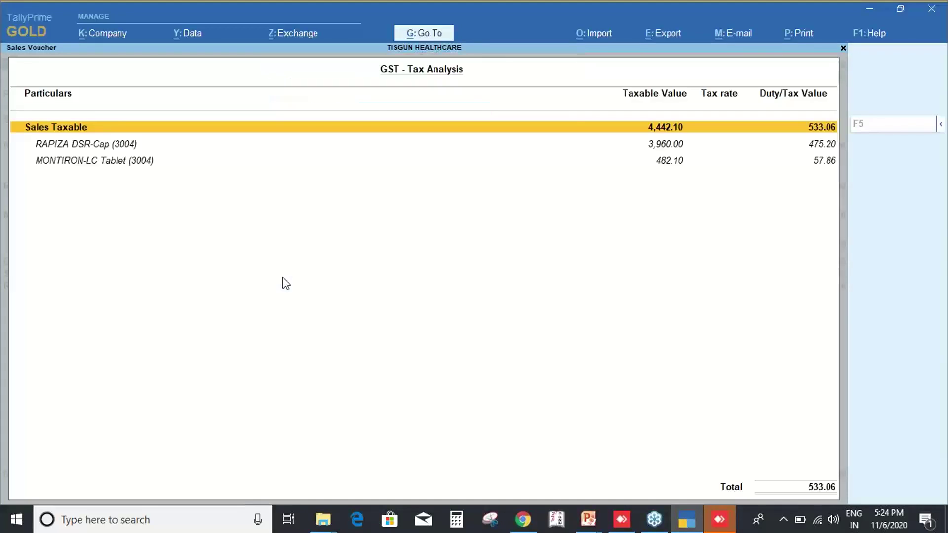
pyautogui.press('F5')
pyautogui.press('Escape')
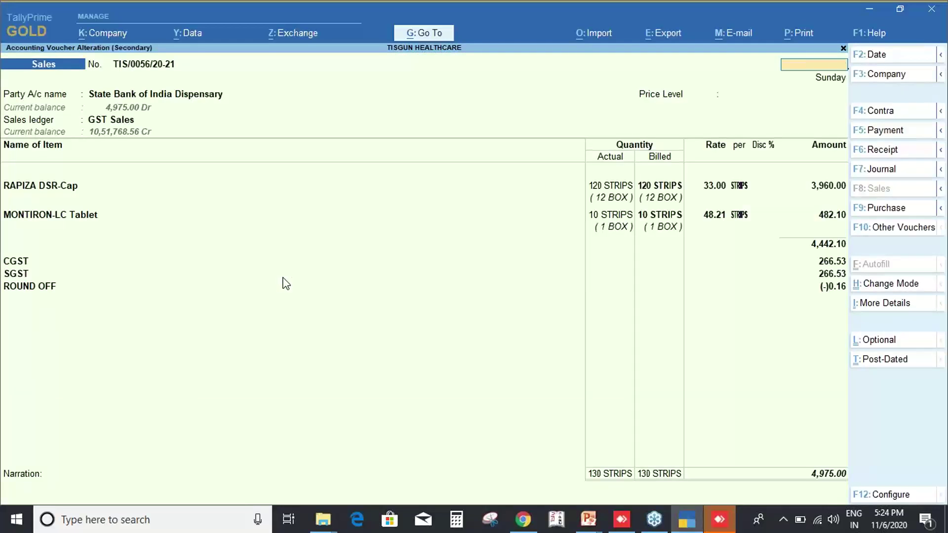
pyautogui.press('Escape')
# Back out to Gateway of Tally and browse Display More Reports to Statements of Accounts.
pyautogui.press('Escape')
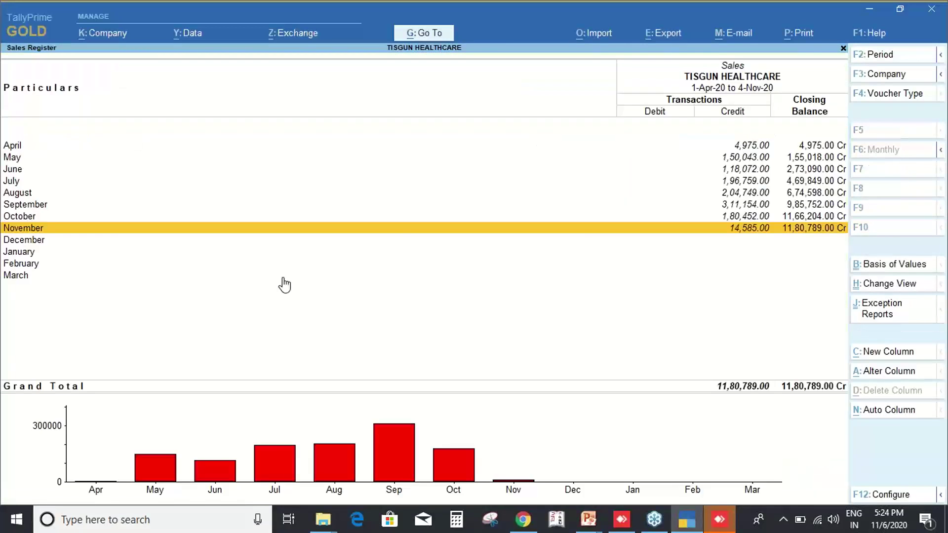
pyautogui.press('Escape')
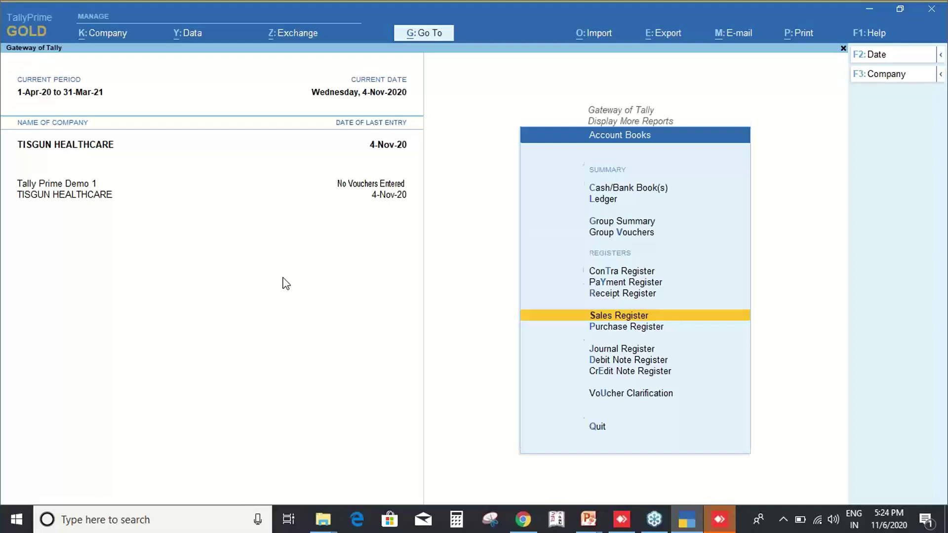
pyautogui.press('Escape')
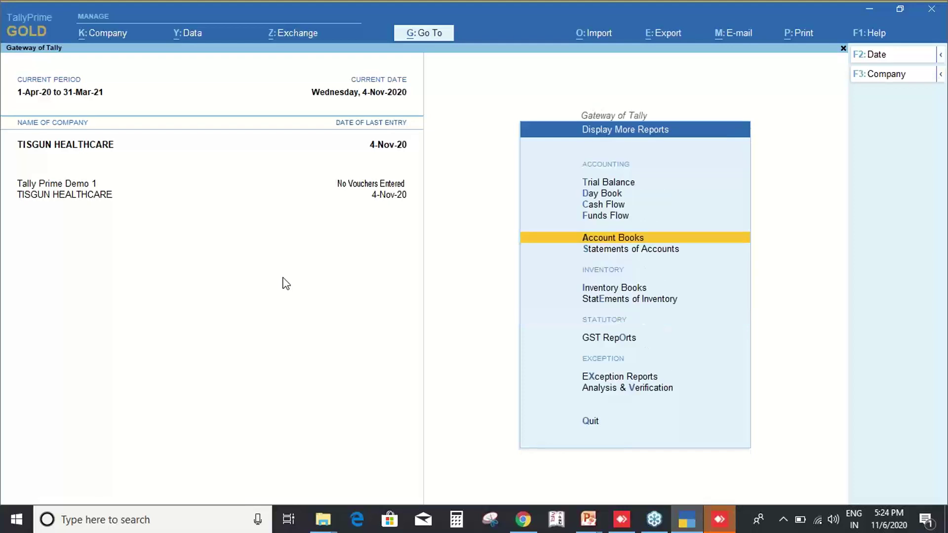
pyautogui.press('Down')
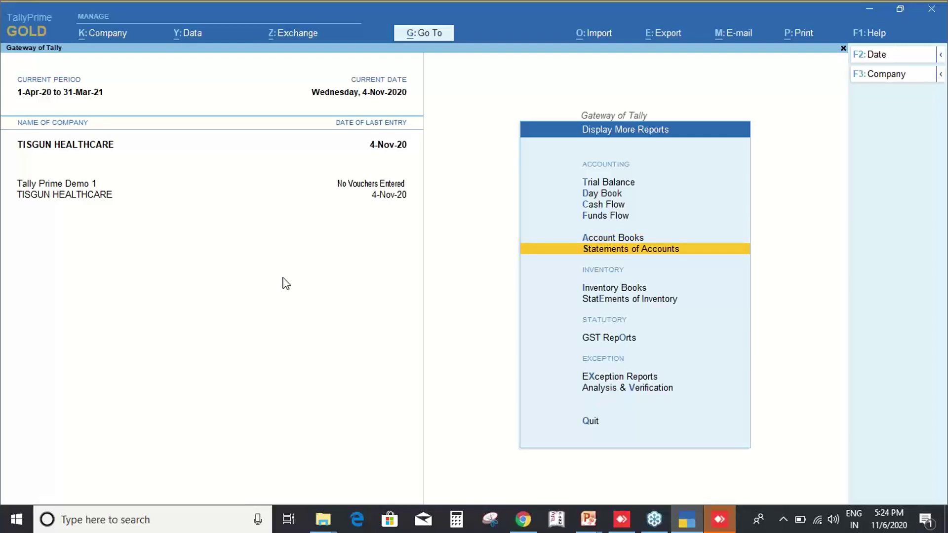
pyautogui.press('Escape')
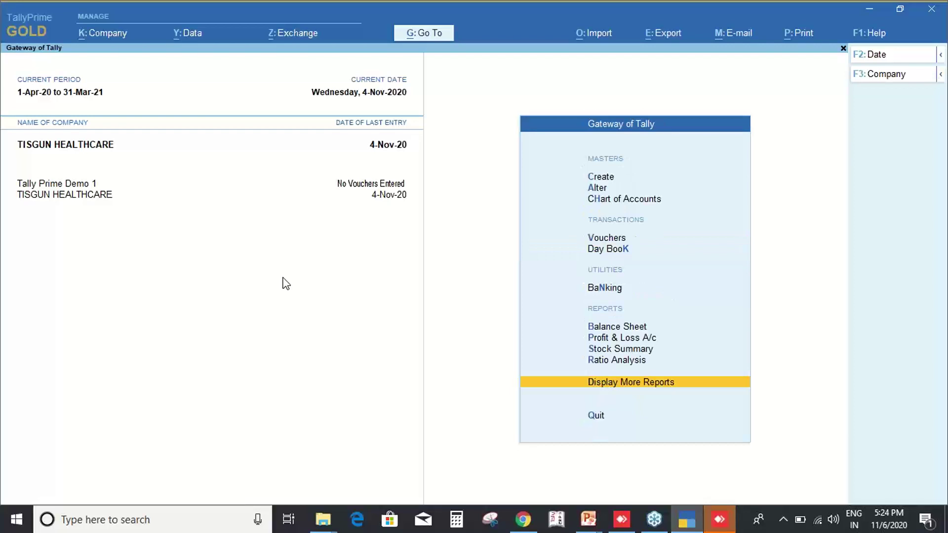
pyautogui.press('Up')
pyautogui.press('Up')
pyautogui.press('Up')
pyautogui.press('Up')
pyautogui.press('Up')
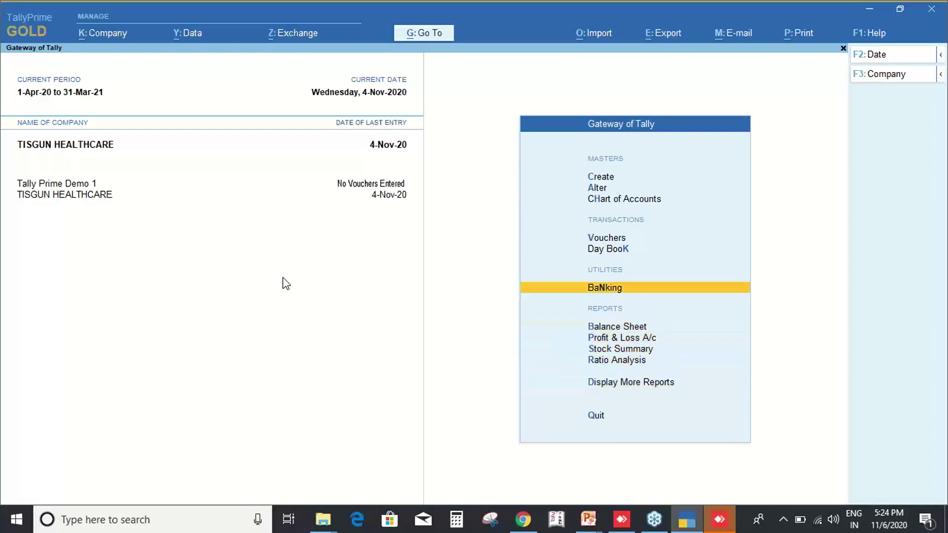
pyautogui.press('Down')
pyautogui.press('Down')
pyautogui.press('Down')
pyautogui.press('Down')
pyautogui.press('Down')
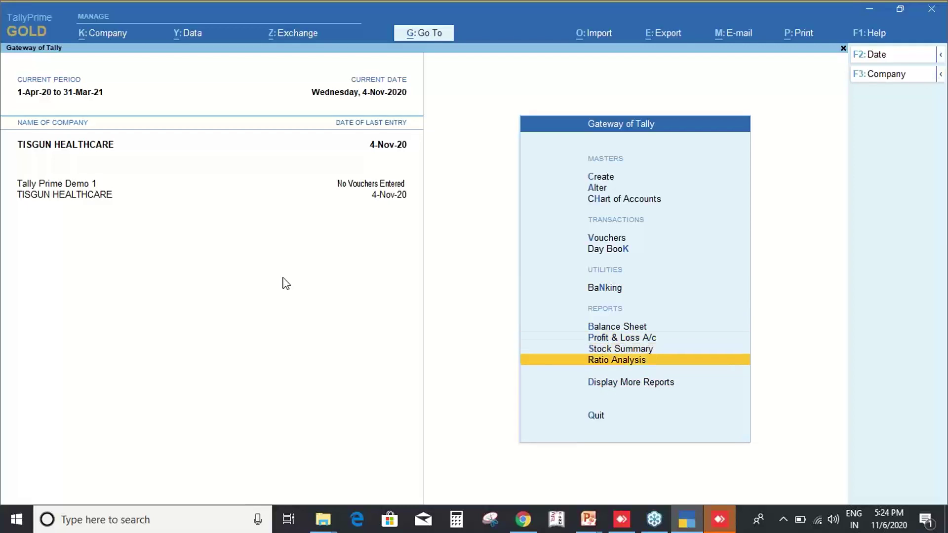
pyautogui.press('Return')
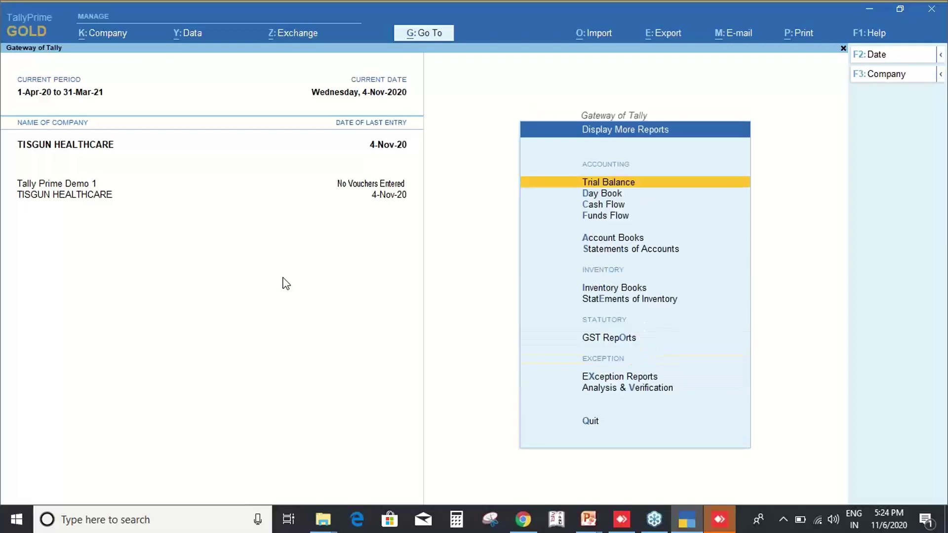
pyautogui.press('Down')
pyautogui.press('Down')
pyautogui.press('Down')
pyautogui.press('Down')
pyautogui.press('Down')
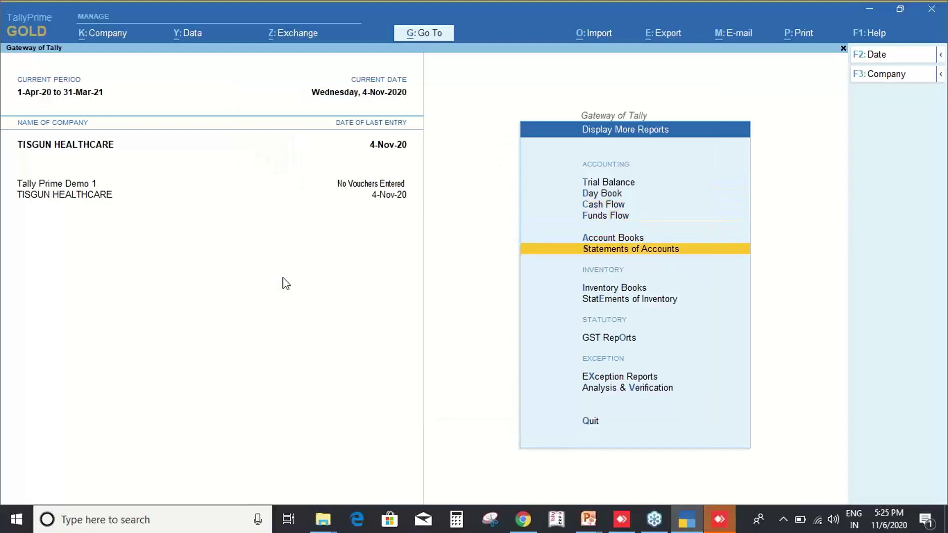
pyautogui.press('Return')
# Open Account Books, view the Contra Register with its 5 vouchers, then close it.
pyautogui.press('Escape')
pyautogui.press('Up')
pyautogui.press('Return')
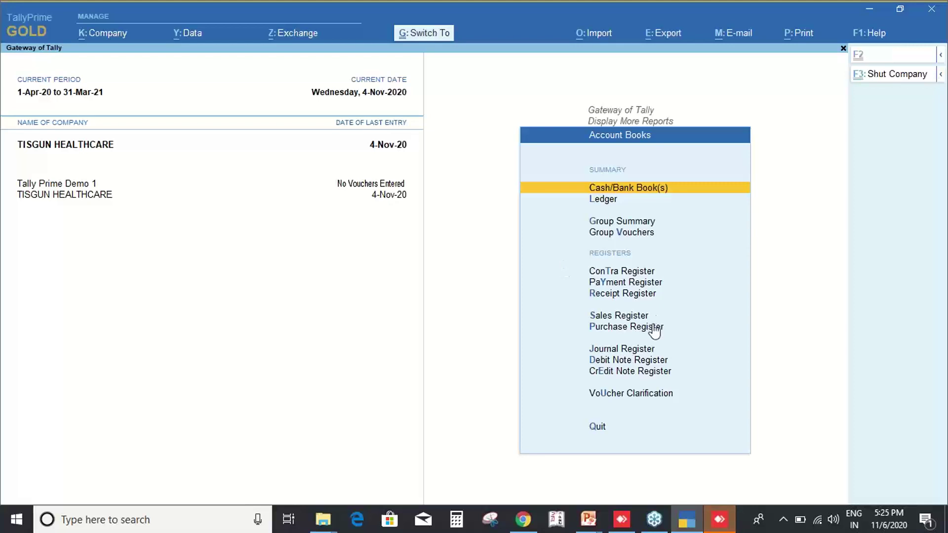
pyautogui.hotkey('ctrl', '1')
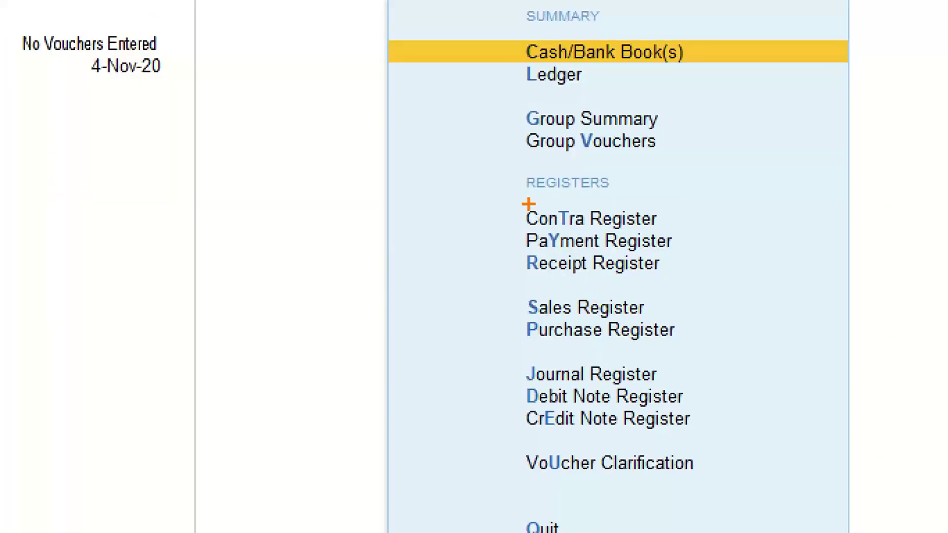
pyautogui.moveTo(510, 199); pyautogui.dragTo(715, 440)
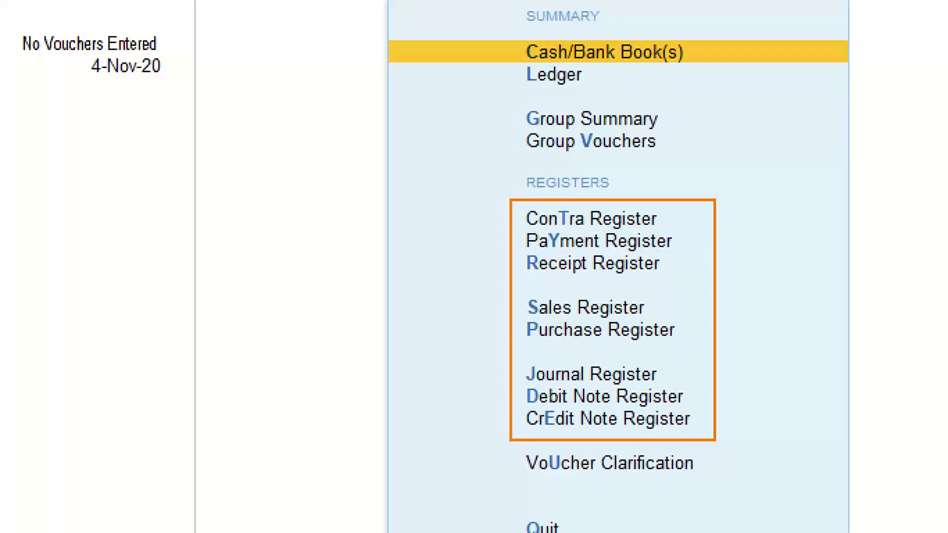
pyautogui.press('Escape')
pyautogui.press('Down')
pyautogui.press('Down')
pyautogui.press('Down')
pyautogui.press('Down')
pyautogui.press('Down')
pyautogui.press('Up')
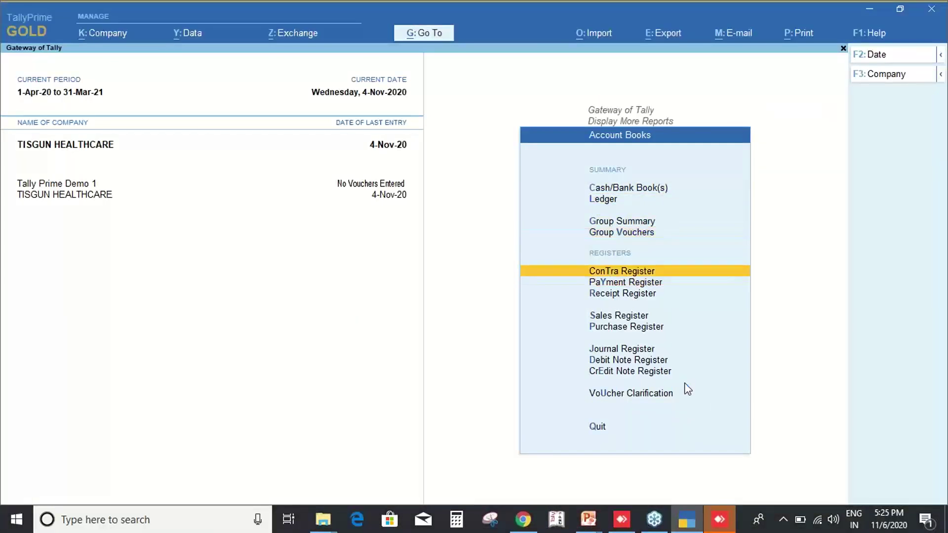
pyautogui.press('Return')
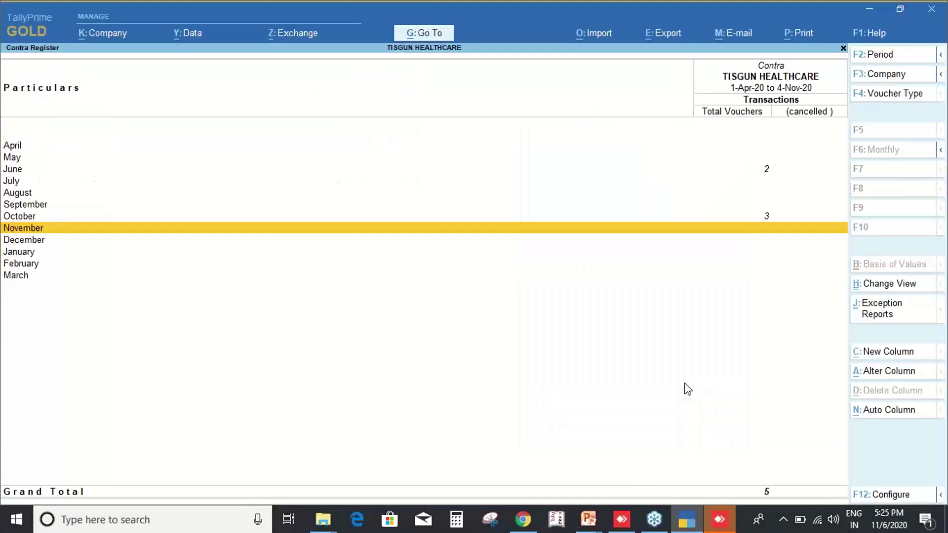
pyautogui.press('Escape')
pyautogui.press('Down')
pyautogui.press('Down')
pyautogui.press('Down')
pyautogui.press('Down')
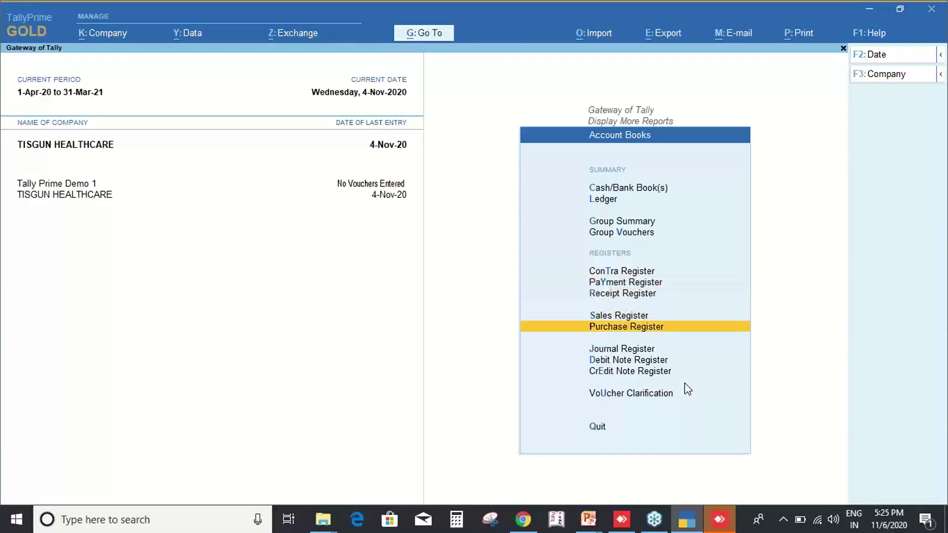
# Open VRINDAVAN PHARMA's Ledger Vouchers via 'dalVrind' and list its views, highlighting Movement Analysis.
pyautogui.press('Escape')
pyautogui.press('Escape')
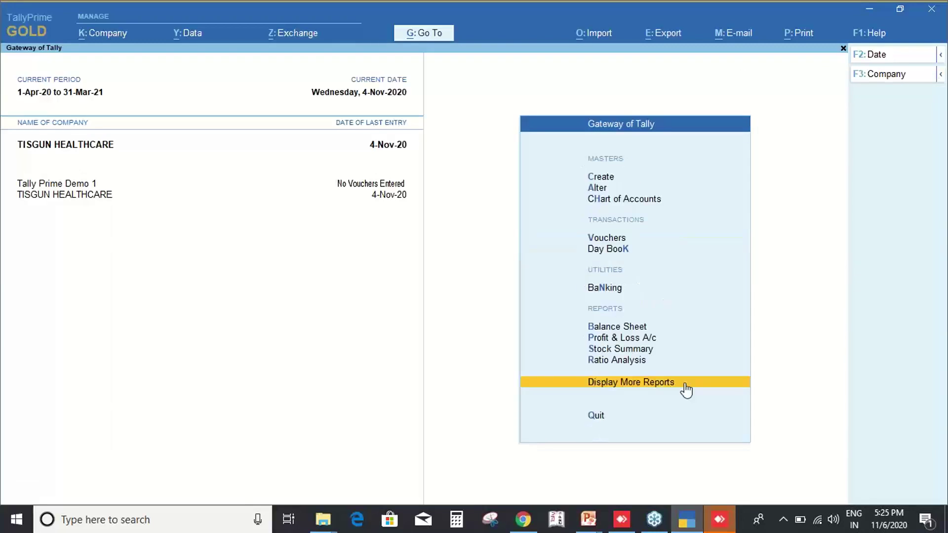
pyautogui.write('dalVrind')
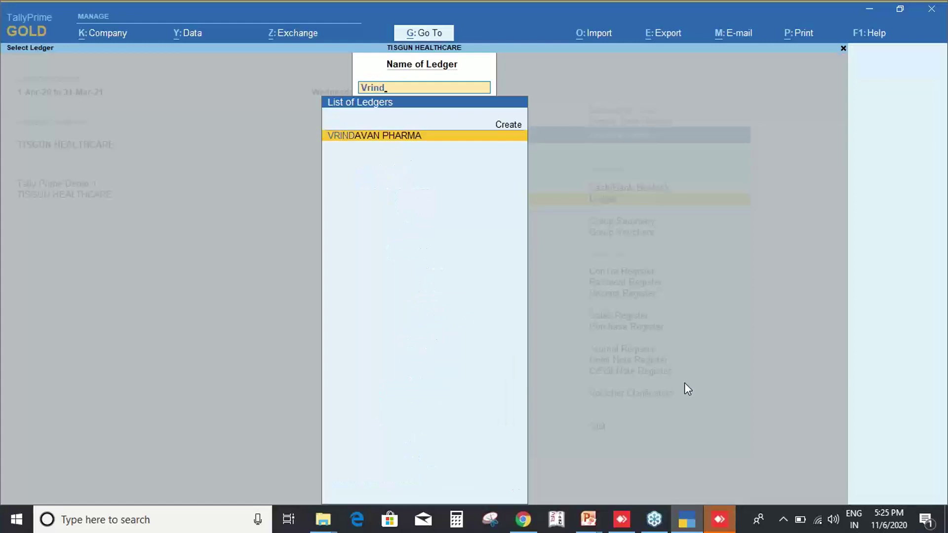
pyautogui.press('Return')
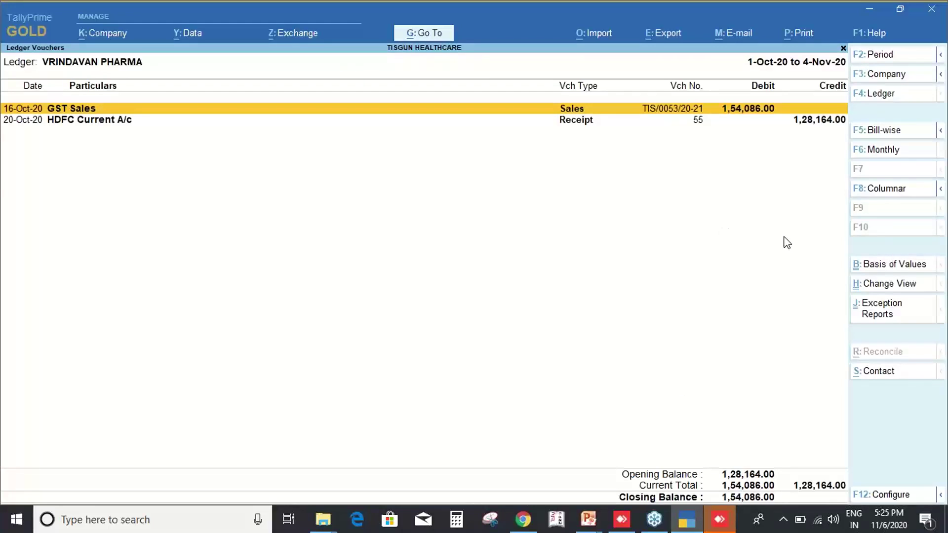
pyautogui.press('ctrl')
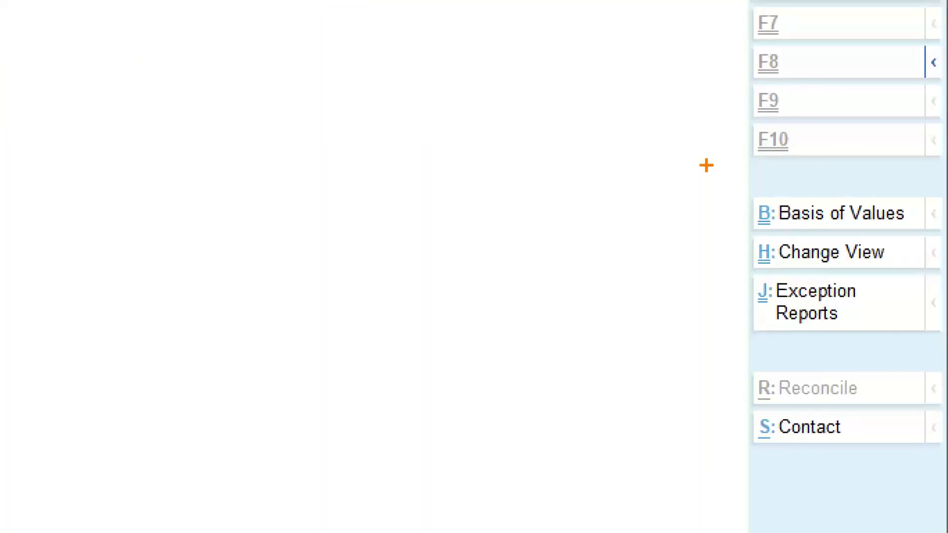
pyautogui.moveTo(706, 166)
pyautogui.mouseDown()
pyautogui.moveTo(901, 286)
pyautogui.moveTo(939, 324)
pyautogui.mouseUp()
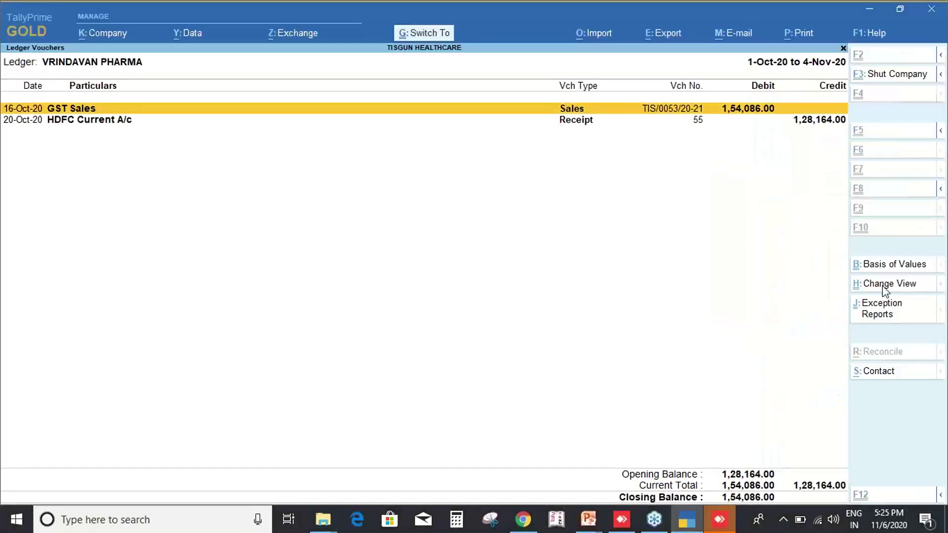
pyautogui.click(883, 287)
pyautogui.press('Down')
pyautogui.press('Down')
pyautogui.press('Down')
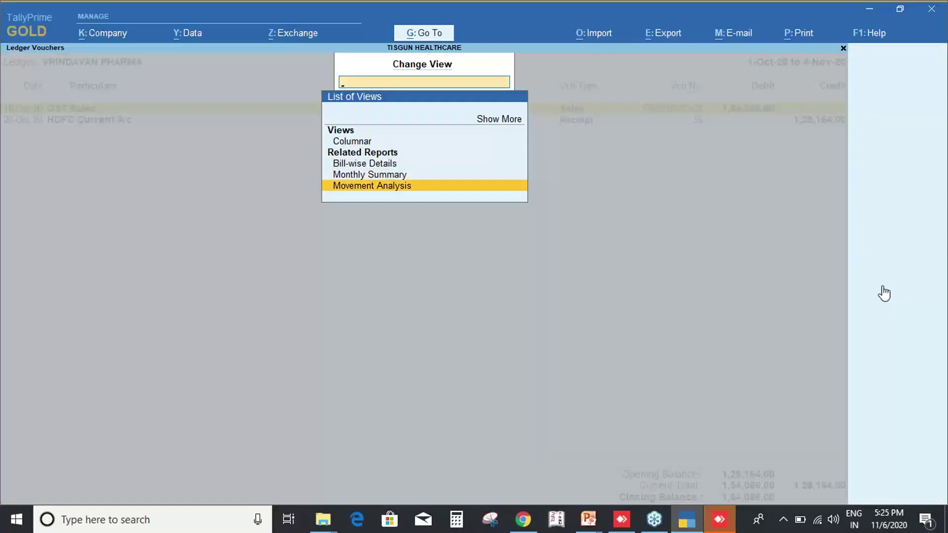
# View VRINDAVAN PHARMA's Movement Analysis showing 1,37,577.00 sales, then return to Ledger Vouchers.
pyautogui.press('Return')
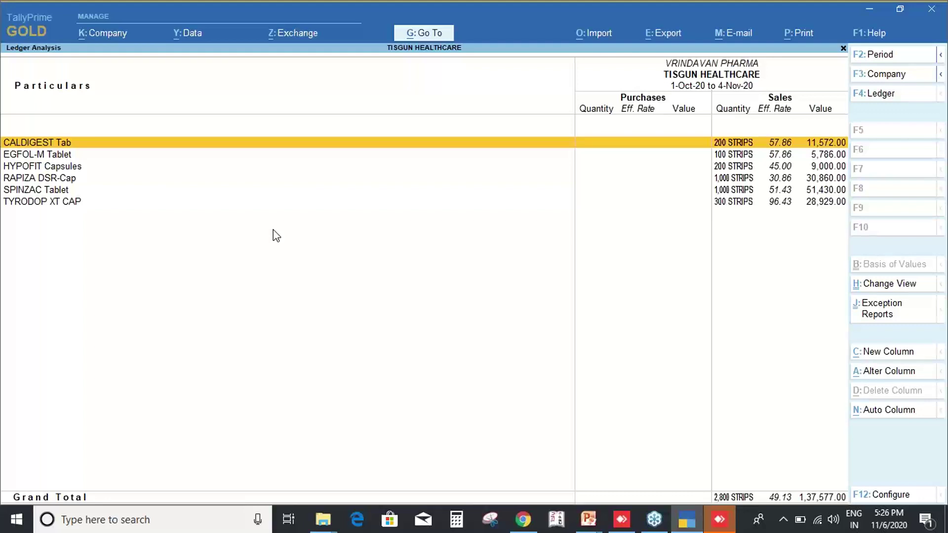
pyautogui.press('Escape')
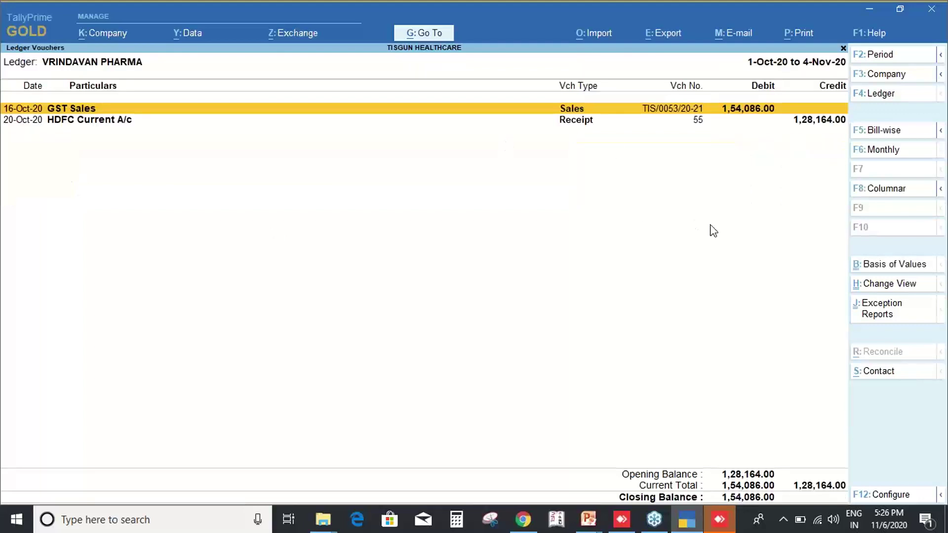
# Review the Basis of Values configuration, keeping Type of Voucher entries at All Vouchers.
pyautogui.hotkey('ctrl', 'b')
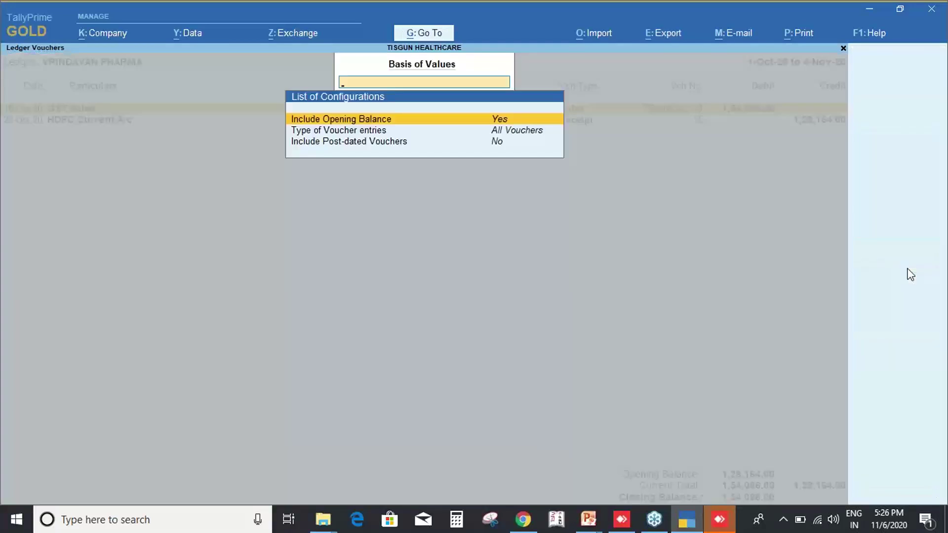
pyautogui.press('Down')
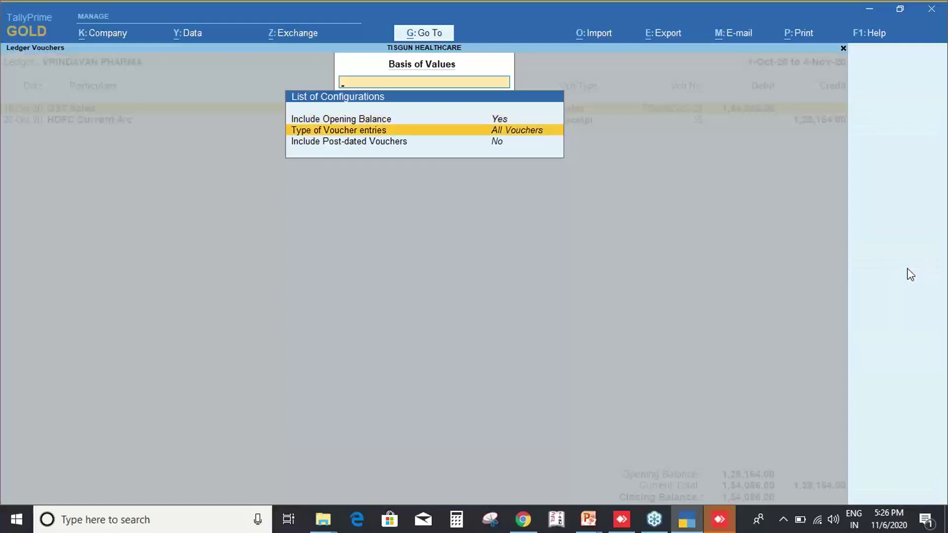
pyautogui.press('Return')
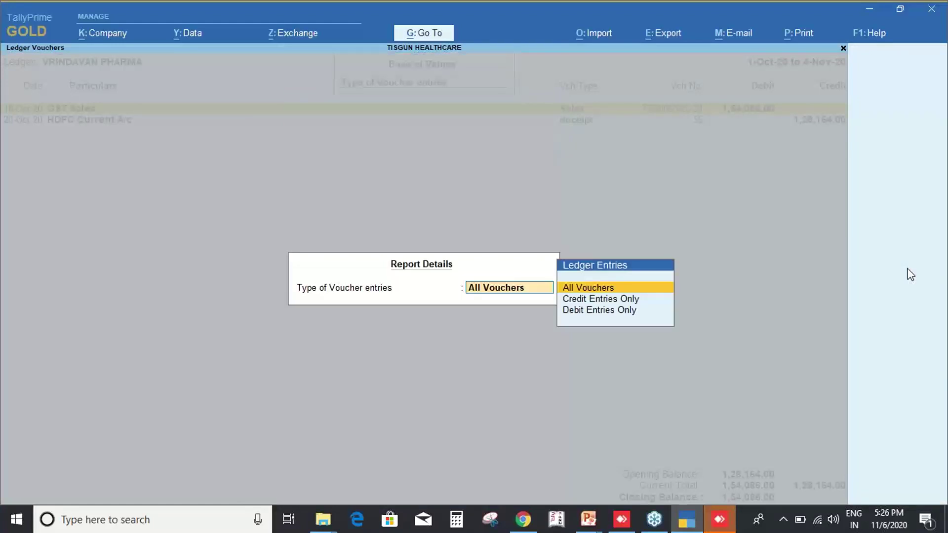
pyautogui.press('Down')
pyautogui.press('Down')
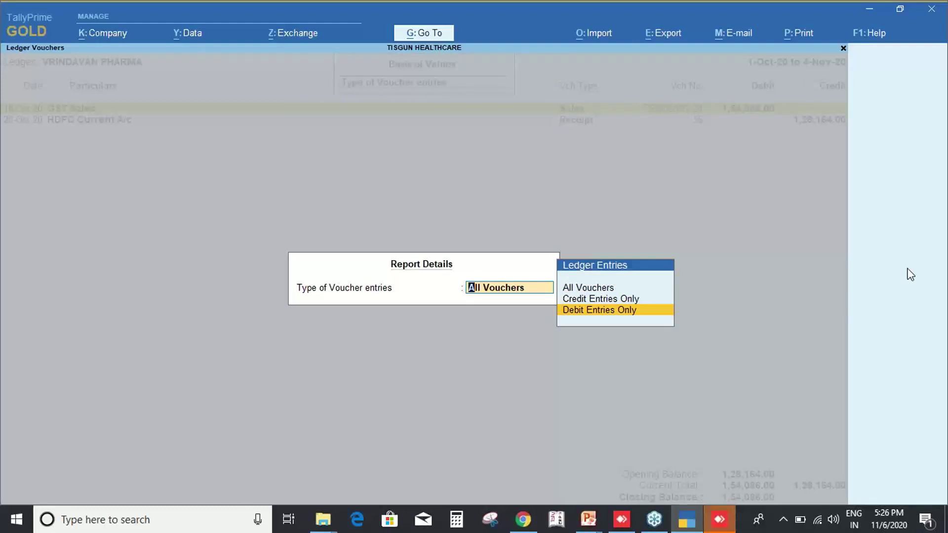
pyautogui.press('Up')
pyautogui.press('Up')
pyautogui.press('Return')
pyautogui.press('Down')
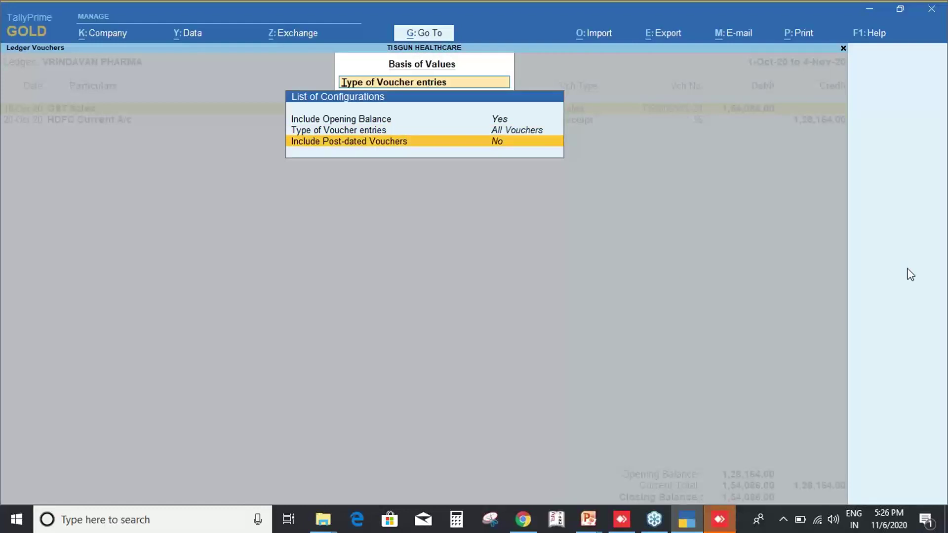
pyautogui.press('Escape')
pyautogui.press('Escape')
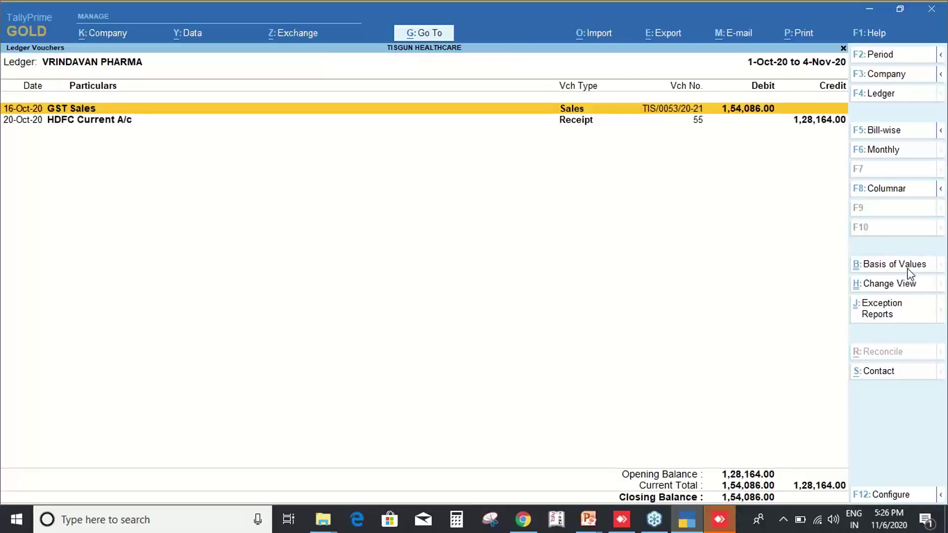
# Browse the exception reports down to Optional Vouchers, then close the ledger report.
pyautogui.hotkey('ctrl', 'j')
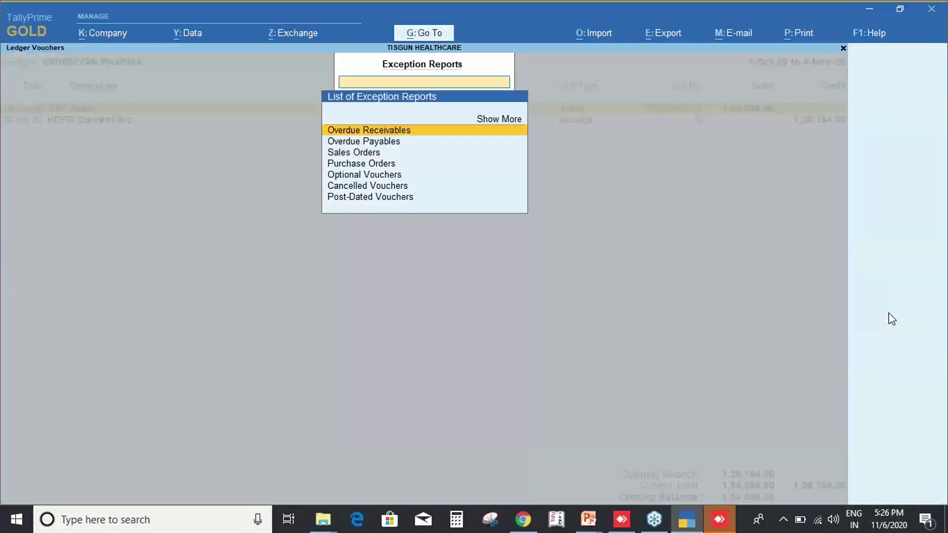
pyautogui.press('Down')
pyautogui.press('Down')
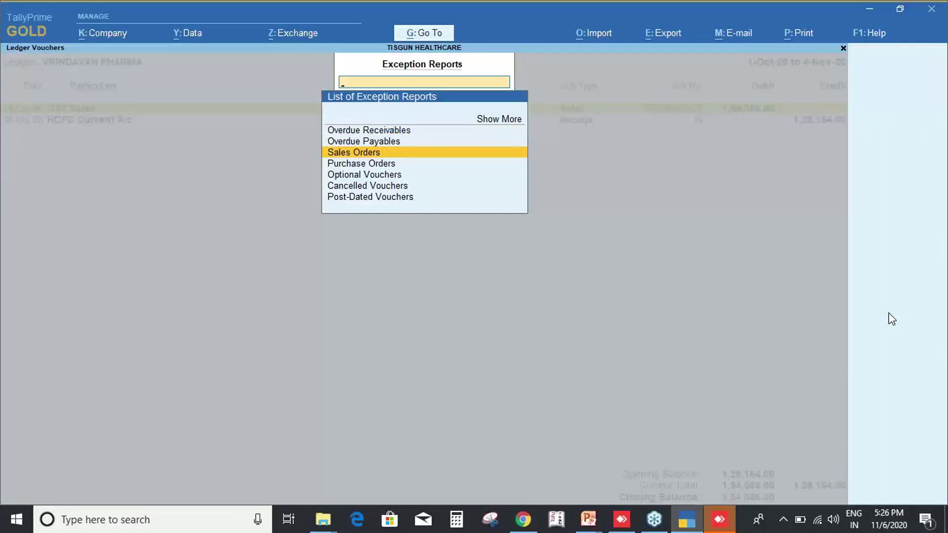
pyautogui.press('Down')
pyautogui.press('Down')
pyautogui.press('Down')
pyautogui.press('Down')
pyautogui.press('Escape')
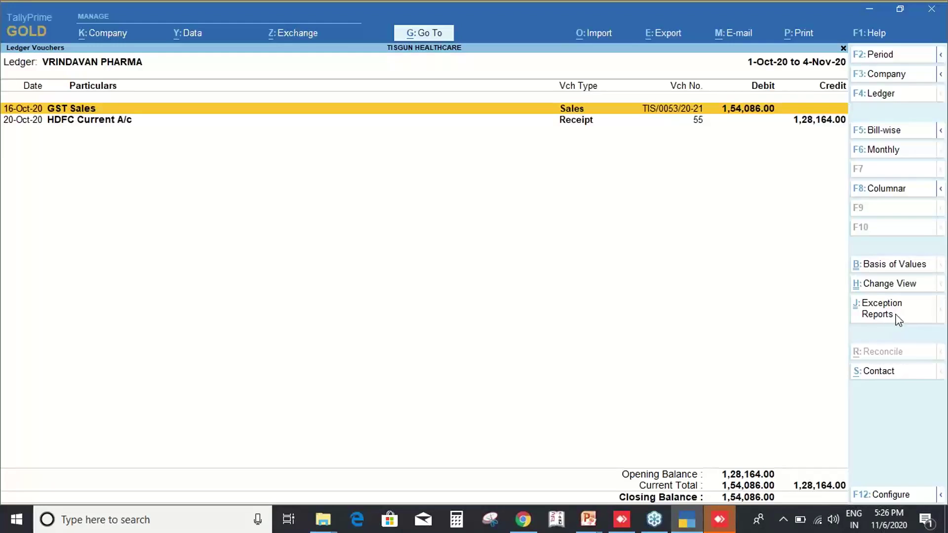
pyautogui.press('Escape')
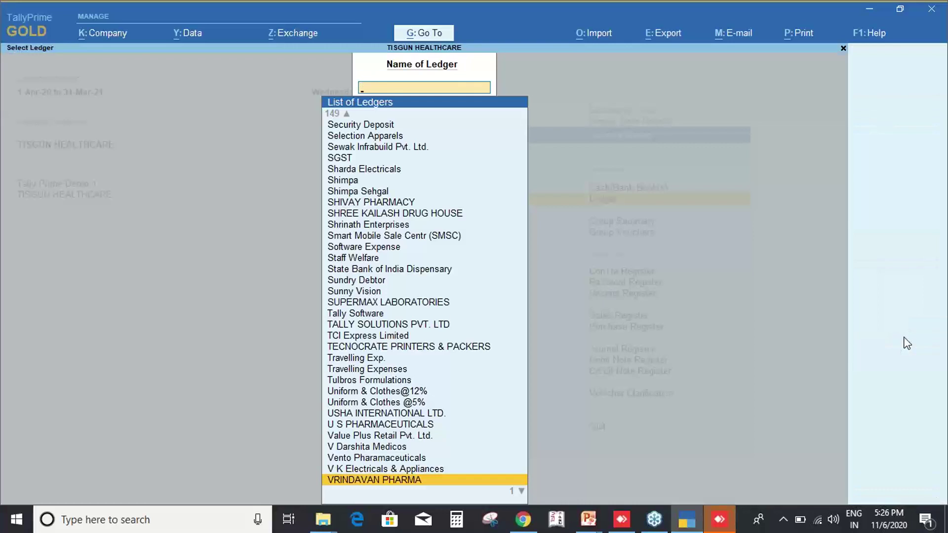
# Back out and preview the Sales Register with the 'das' shortcut, then close it.
pyautogui.press('Escape')
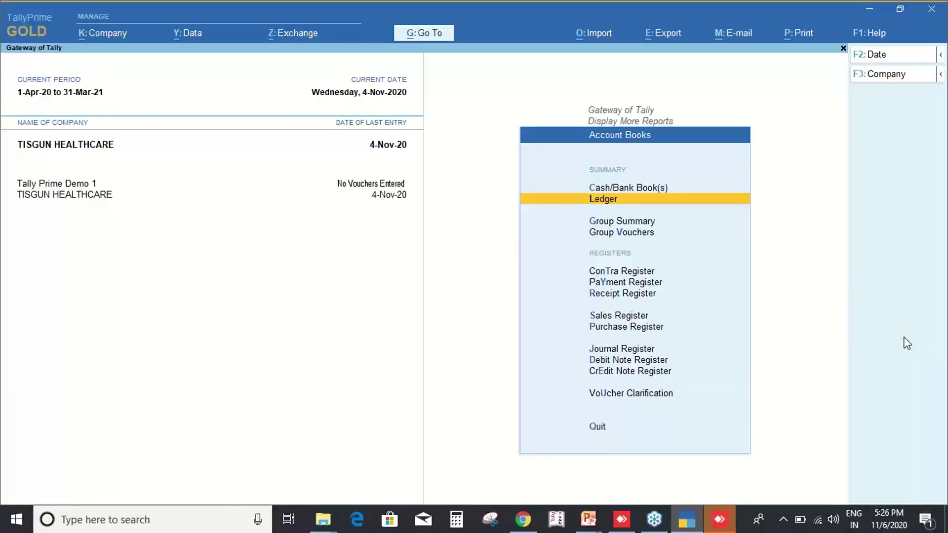
pyautogui.press('Escape')
pyautogui.press('Escape')
pyautogui.press('d')
pyautogui.press('a')
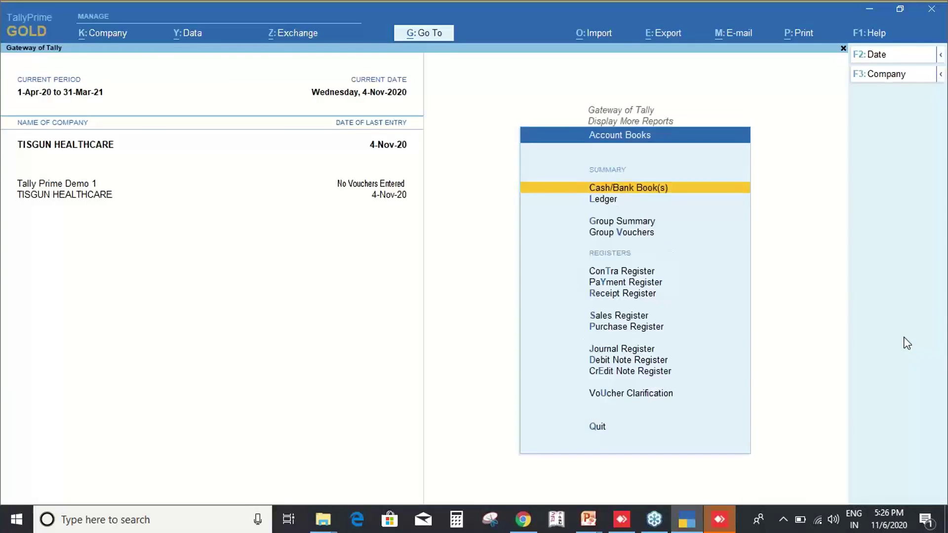
pyautogui.press('s')
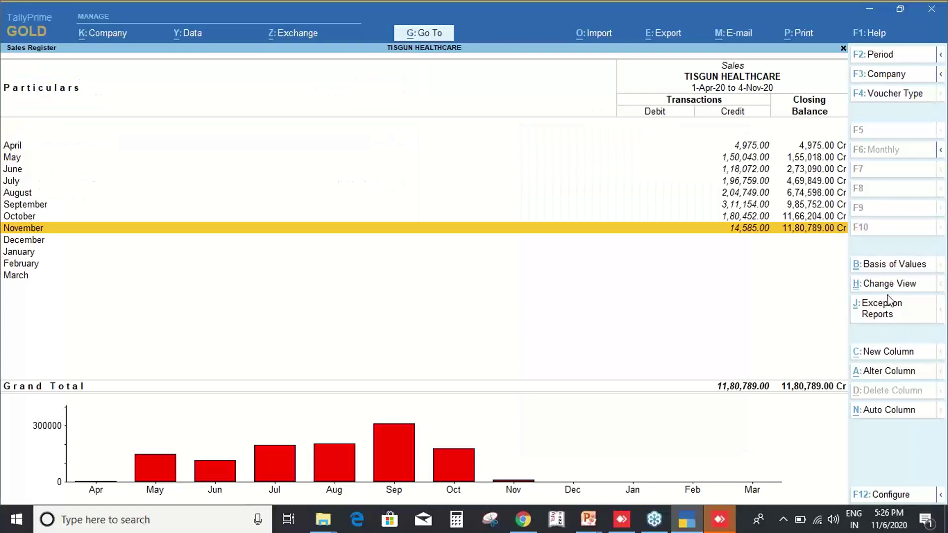
pyautogui.press('ctrl')
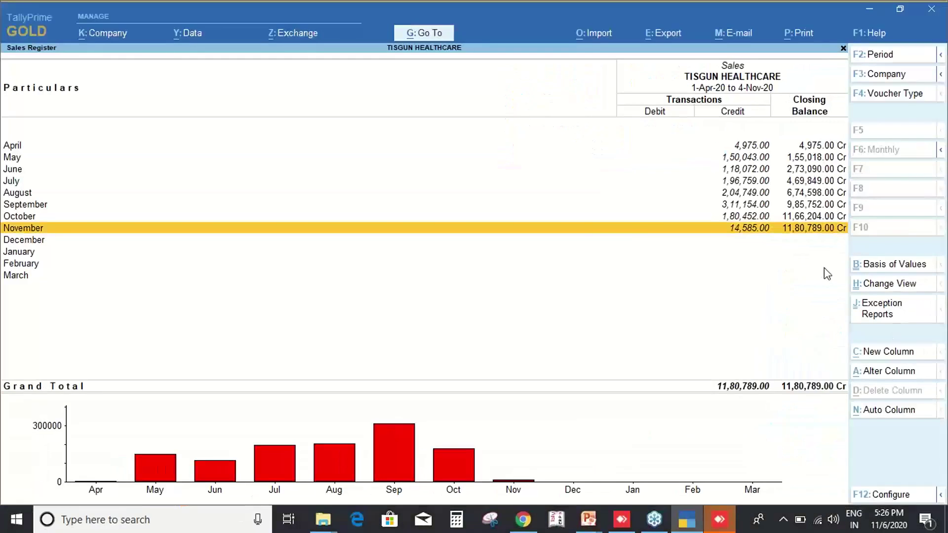
pyautogui.press('Escape')
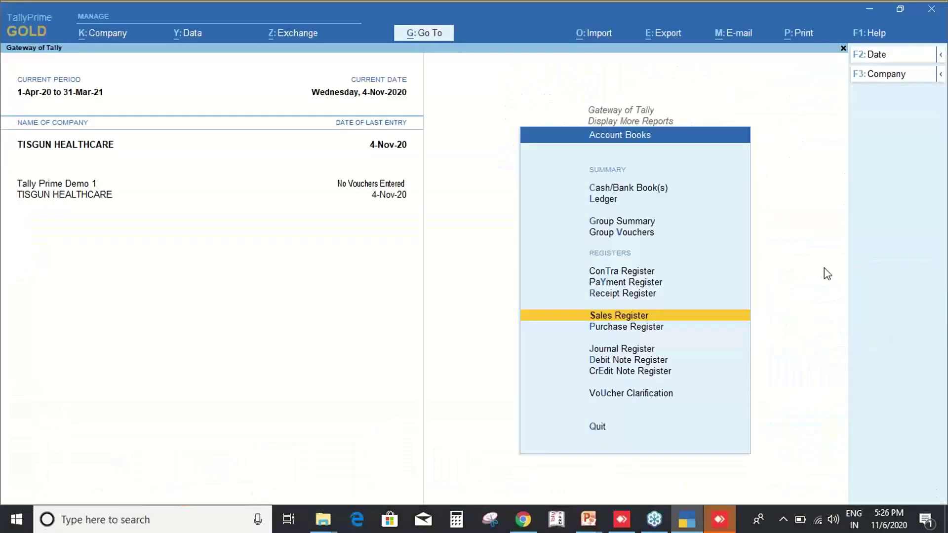
# Preview the Day Book for 4-Nov-20, then return to Gateway of Tally.
pyautogui.press('Escape')
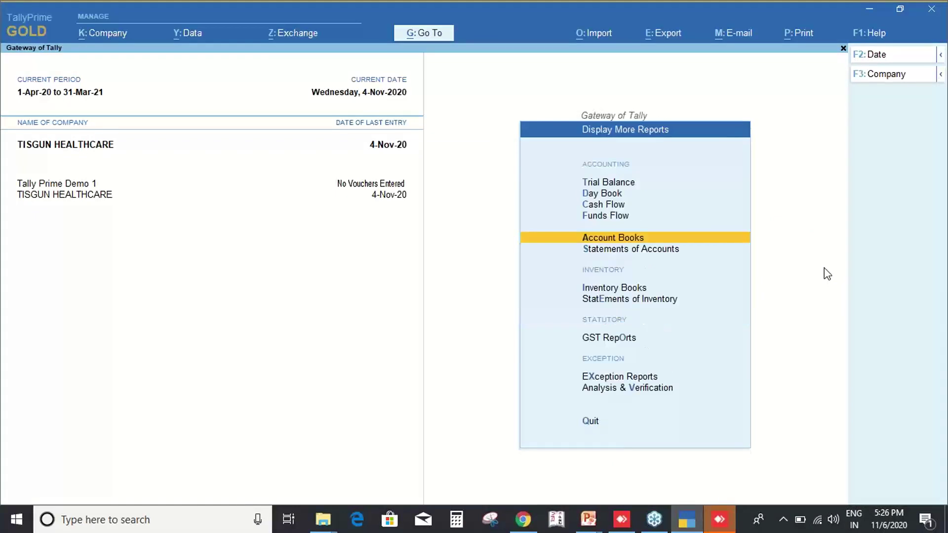
pyautogui.press('d')
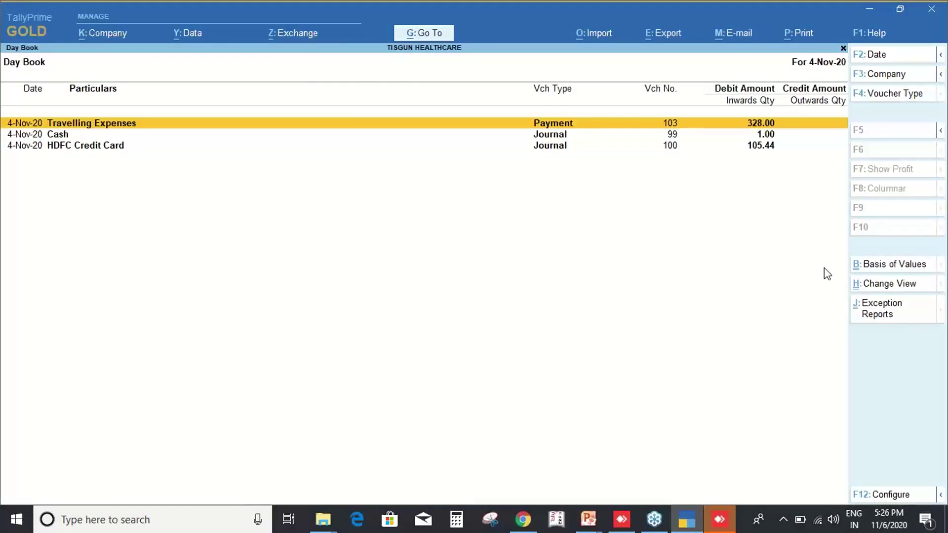
pyautogui.press('Escape')
pyautogui.press('Escape')
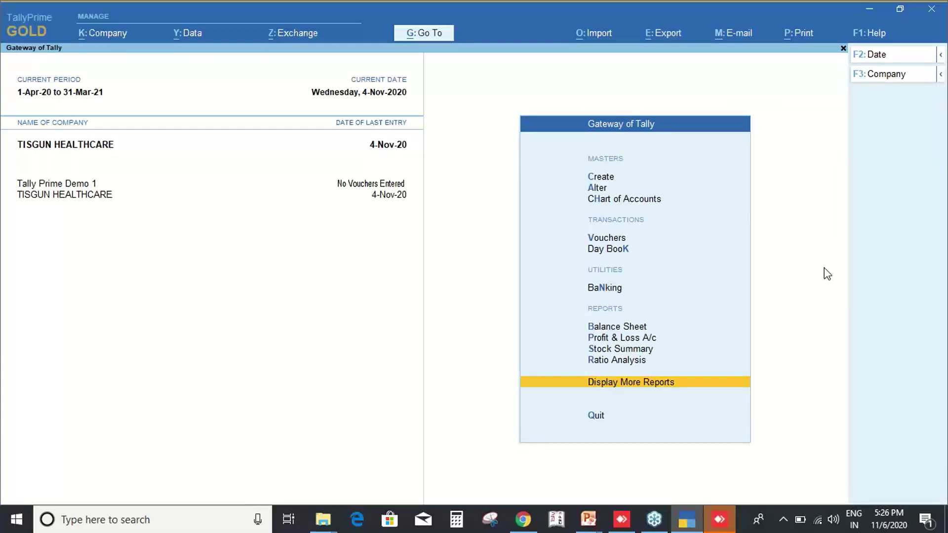
# Open VRINDAVAN PHARMA's ledger vouchers for the period 1-Apr-20 to 4-Nov-20.
pyautogui.press('Return')
pyautogui.write('al')
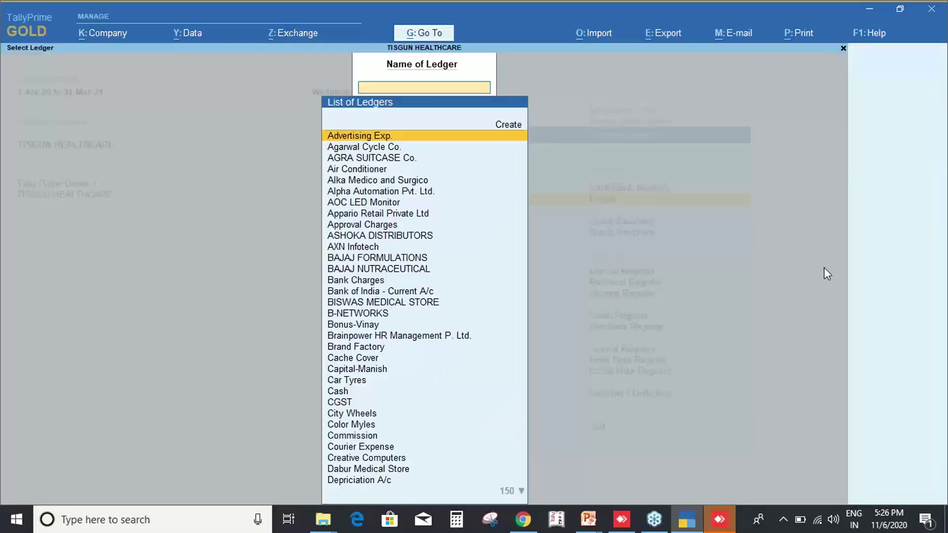
pyautogui.write('vrin')
pyautogui.press('Return')
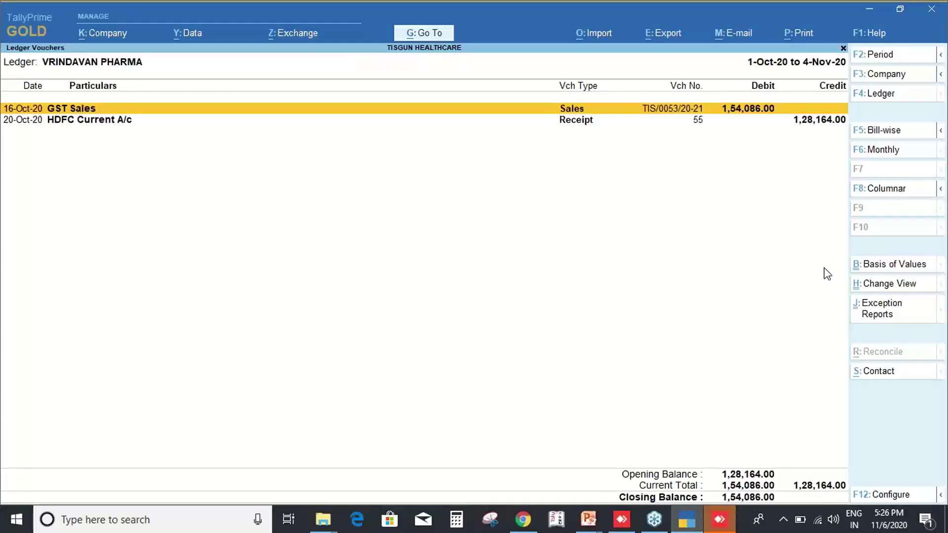
pyautogui.press('F2')
pyautogui.press('Return')
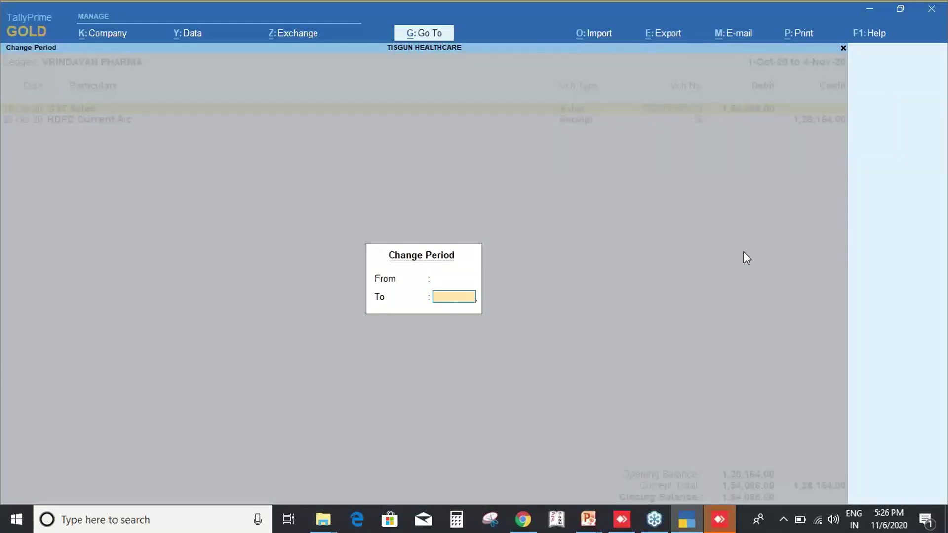
pyautogui.press('Return')
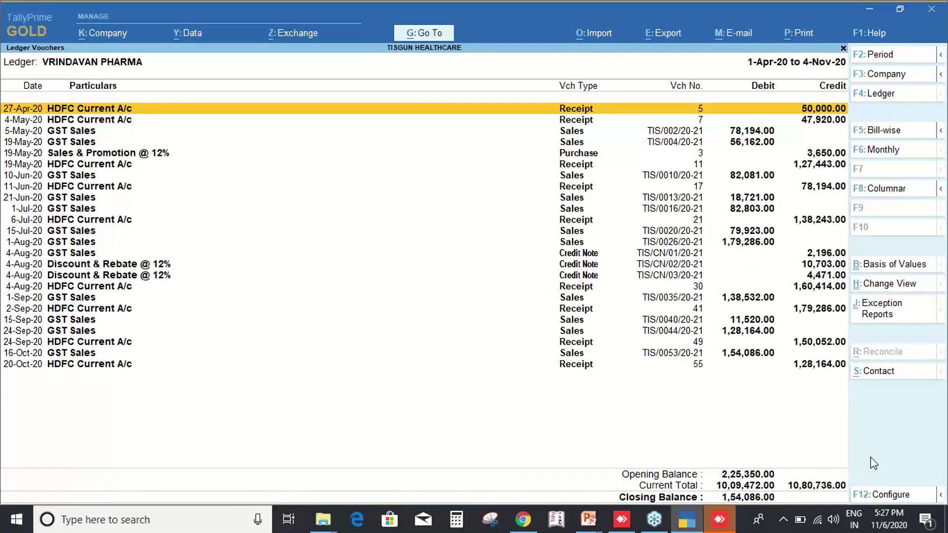
# Glance at the report configuration, leave the ledger report, and reopen VRINDAVAN PHARMA's vouchers.
pyautogui.press('F12')
pyautogui.press('Escape')
pyautogui.press('Escape')
pyautogui.press('Escape')
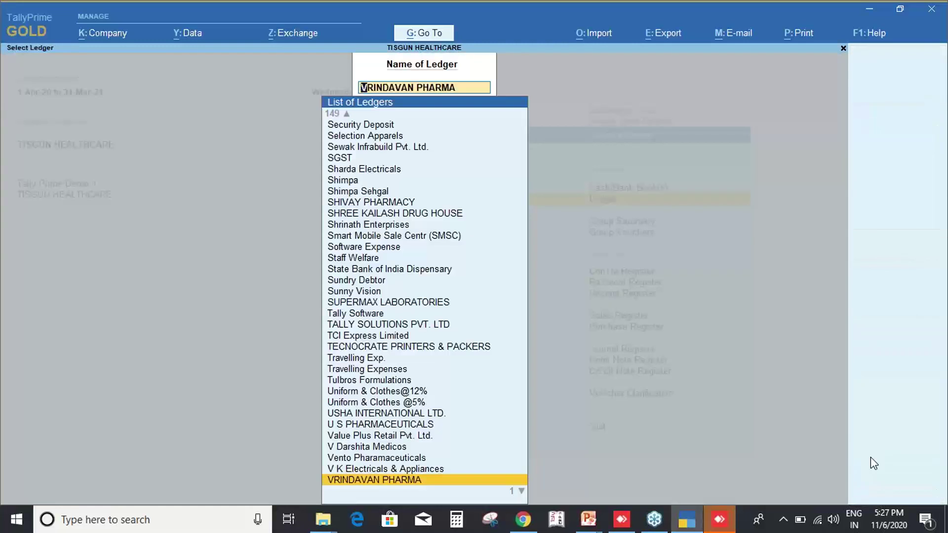
pyautogui.press('Return')
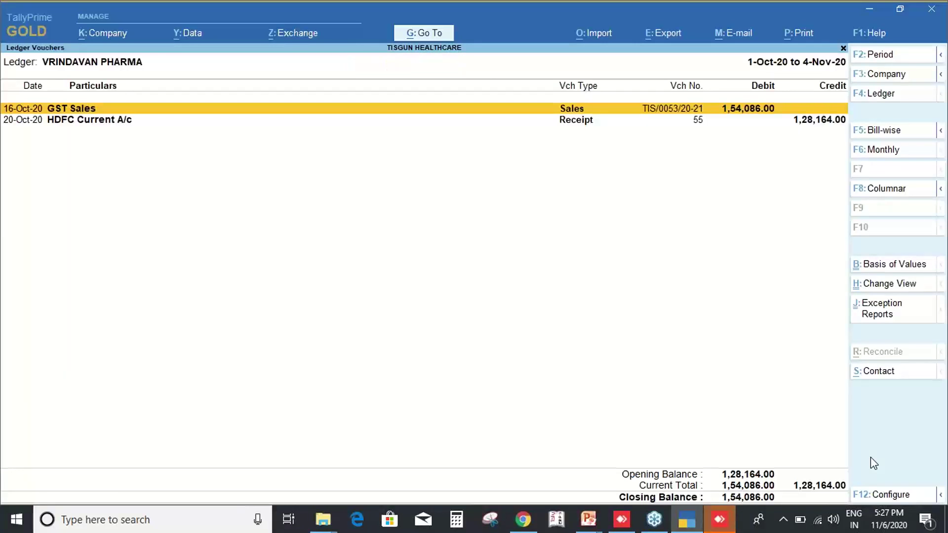
# Show the monthly summary with Highest and Lowest Balance rows, noting the 1,79,286.00 debit on 1-Aug-20.
pyautogui.press('F6')
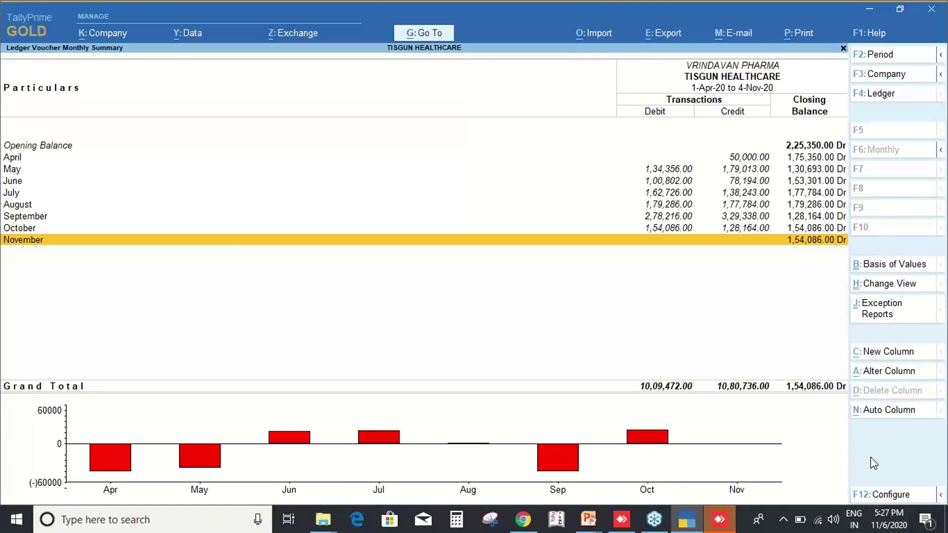
pyautogui.press('F12')
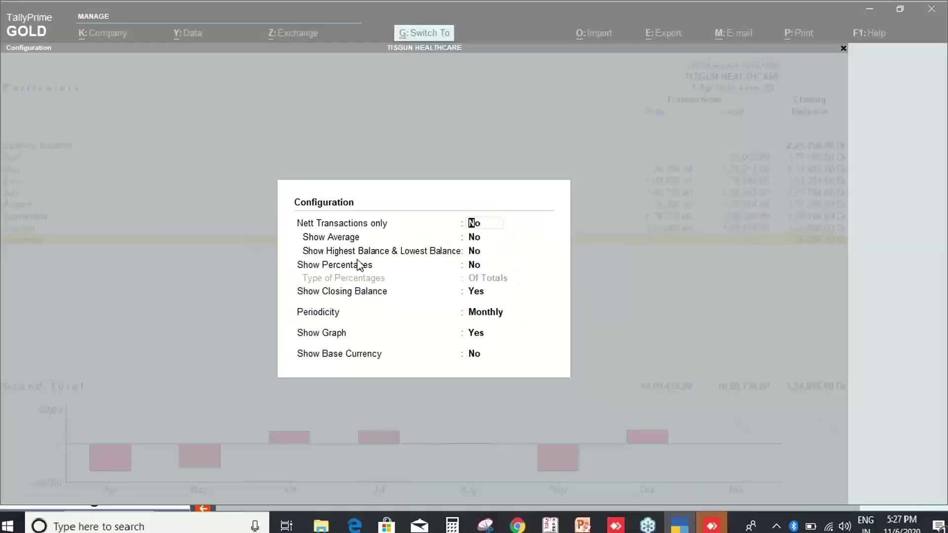
pyautogui.press('Down')
pyautogui.press('Down')
pyautogui.press('y')
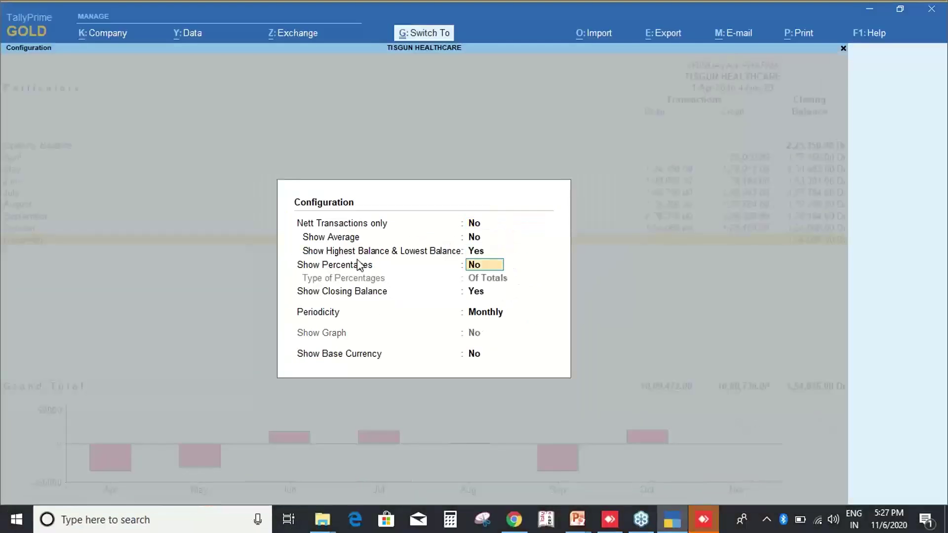
pyautogui.hotkey('ctrl', 'a')
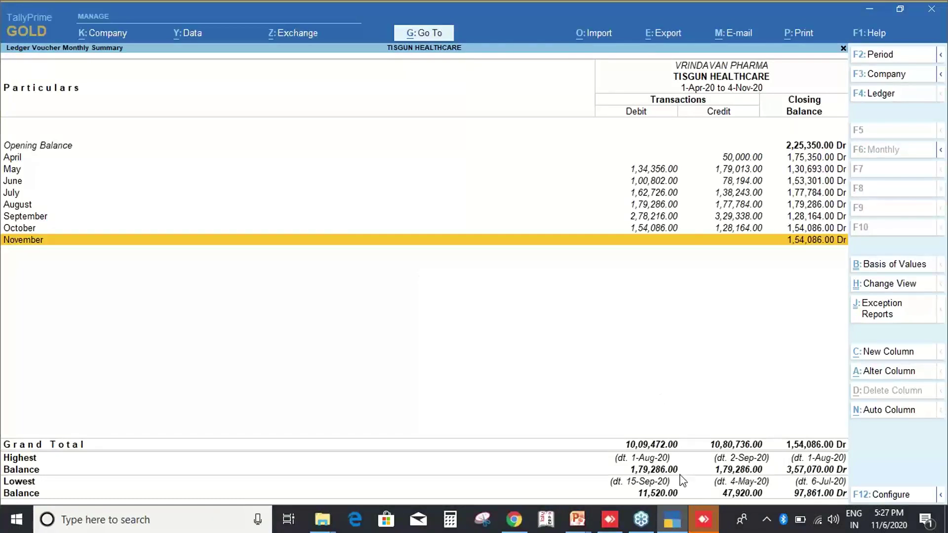
pyautogui.press('ctrl')
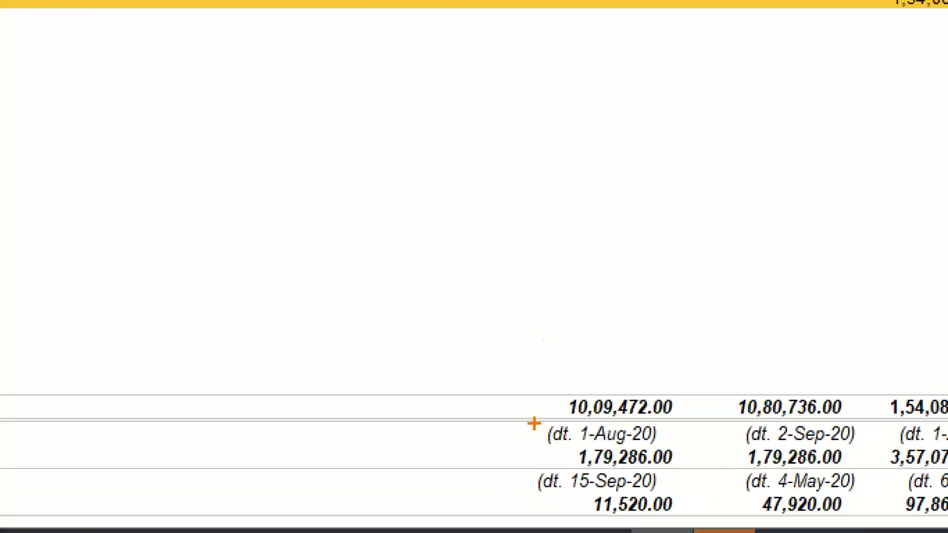
pyautogui.moveTo(531, 420); pyautogui.dragTo(696, 465)
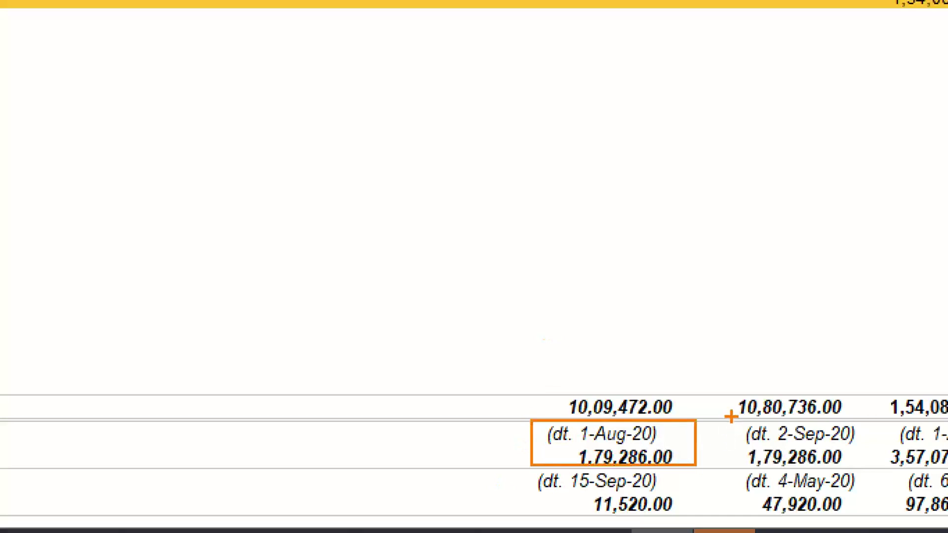
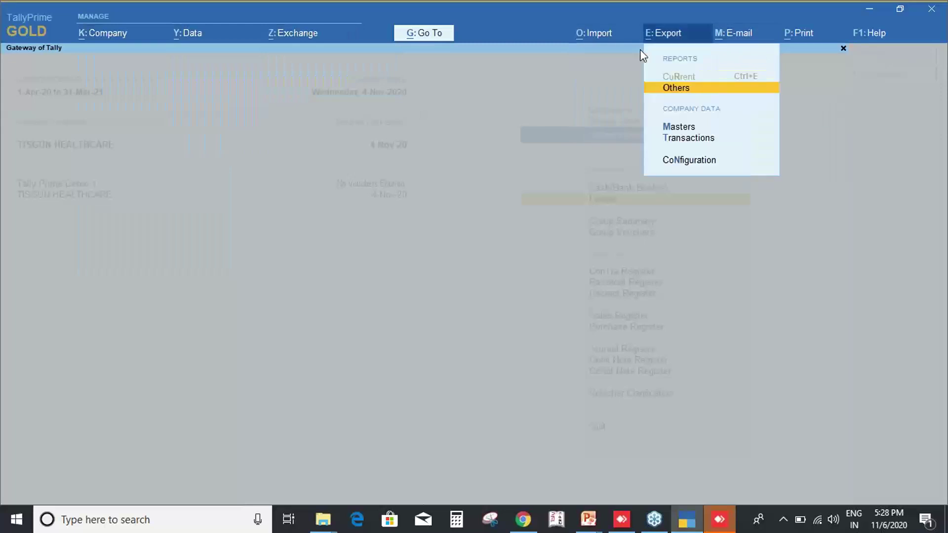
# Browse the Data and Company top menus.
pyautogui.hotkey('alt', 'z')
pyautogui.hotkey('alt', 'y')
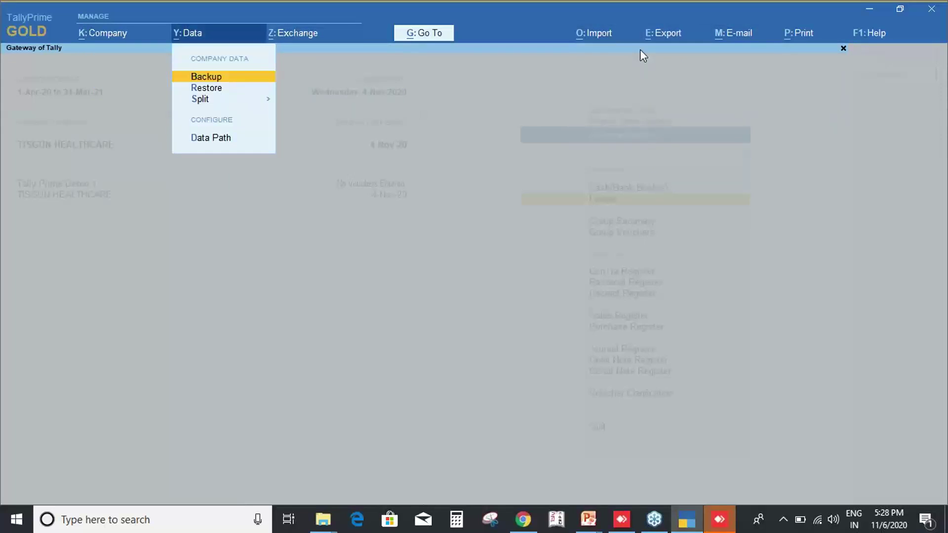
pyautogui.hotkey('alt', 'k')
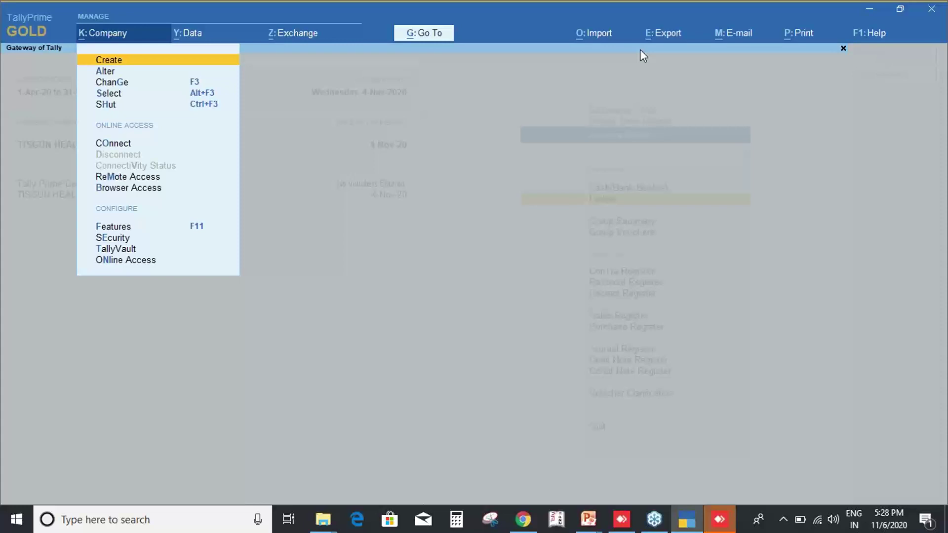
# Review the Data Path configuration (data E:\tally prime data, backup C:\) and close it.
pyautogui.hotkey('alt', 'y')
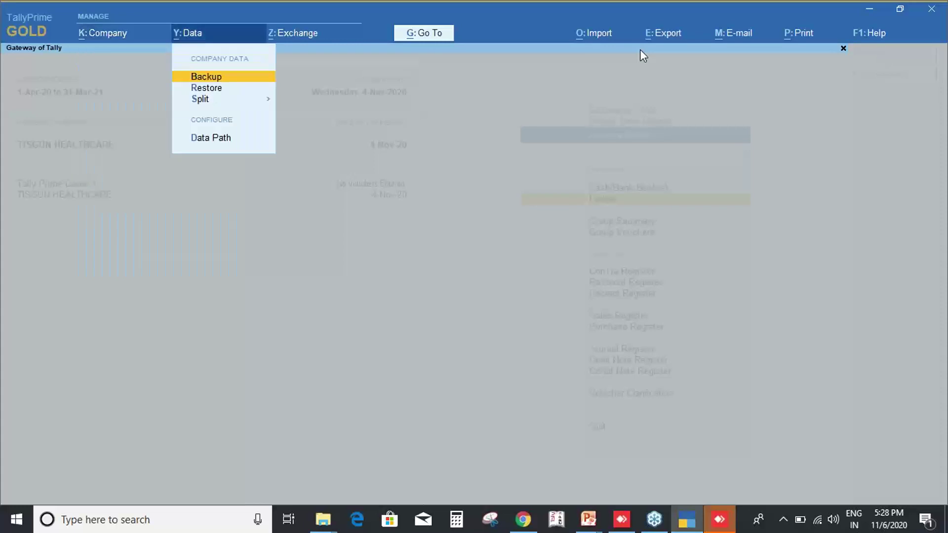
pyautogui.press('Down')
pyautogui.press('Down')
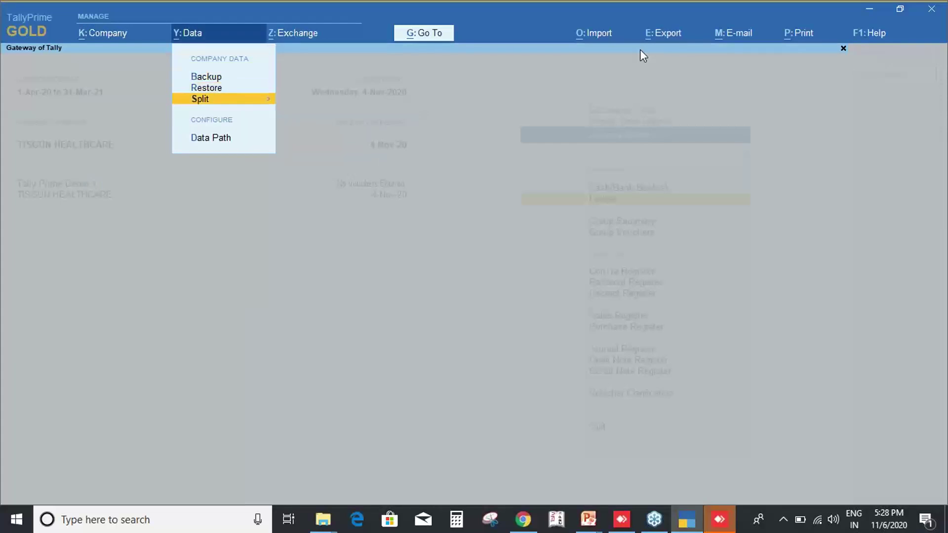
pyautogui.press('Down')
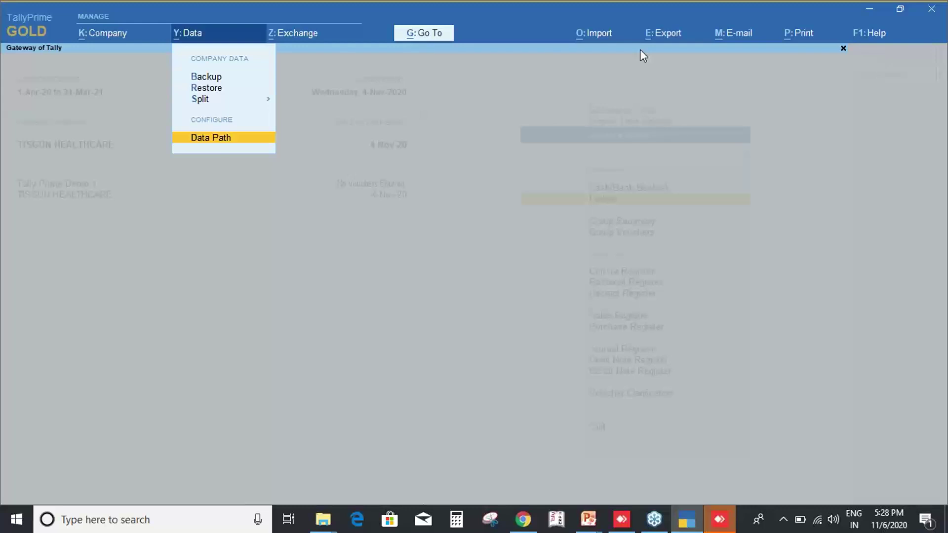
pyautogui.press('Return')
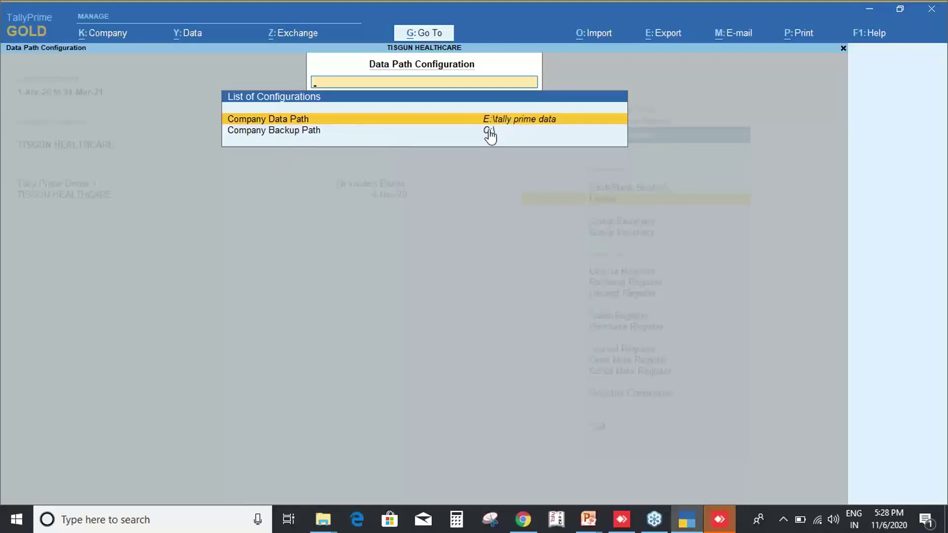
pyautogui.press('Escape')
pyautogui.press('Escape')
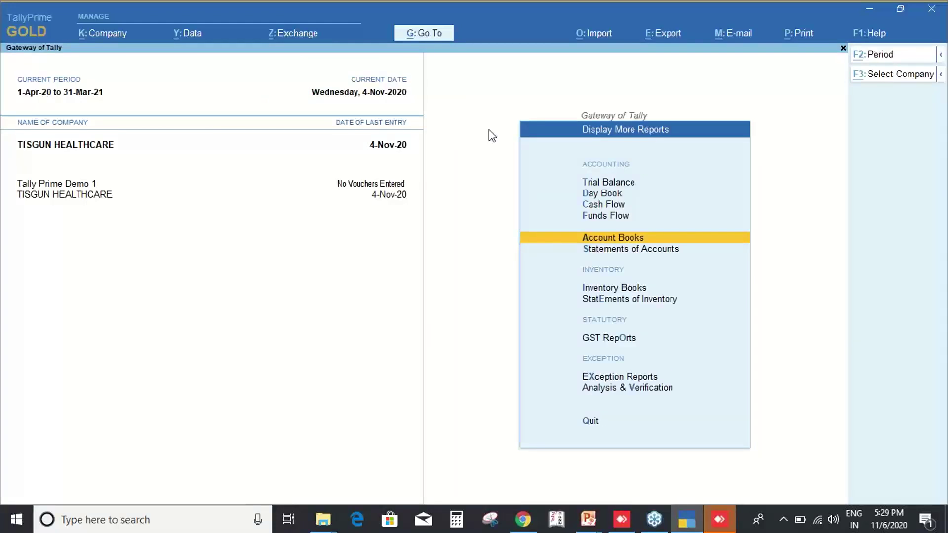
pyautogui.hotkey('alt', 'k')
pyautogui.hotkey('alt', 'y')
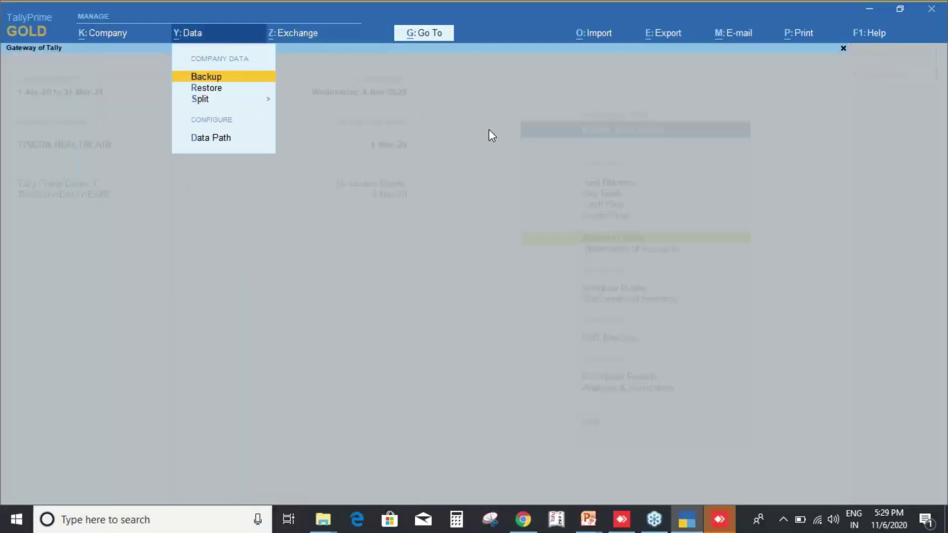
pyautogui.hotkey('alt', 'z')
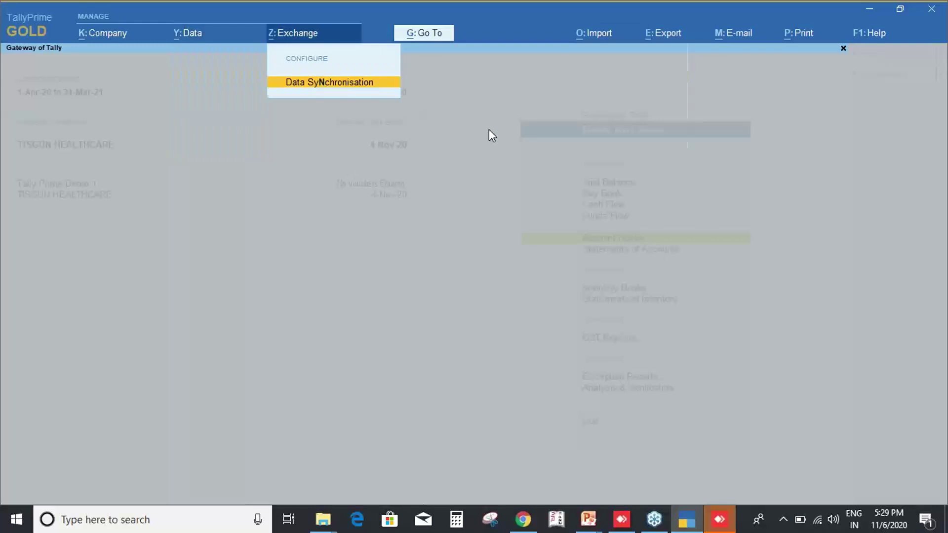
pyautogui.hotkey('alt', 'o')
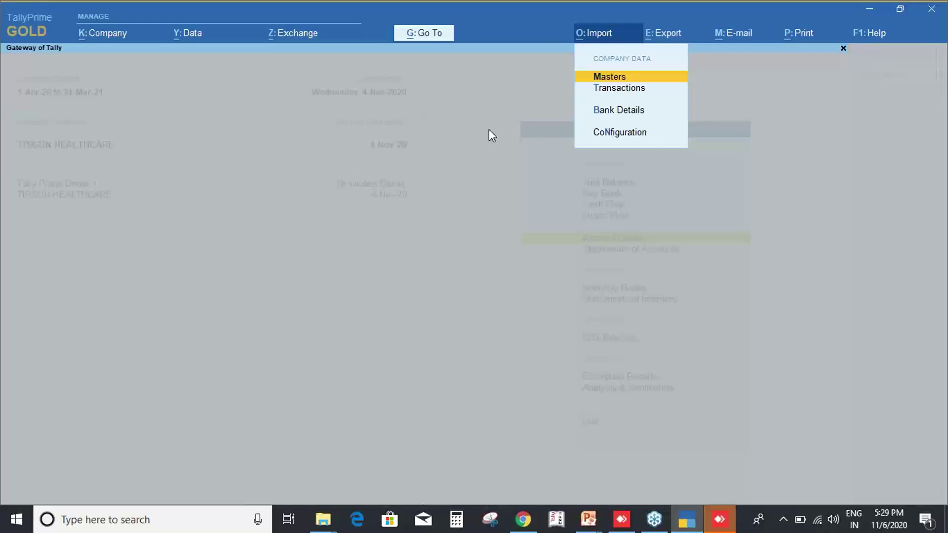
pyautogui.hotkey('alt', 'e')
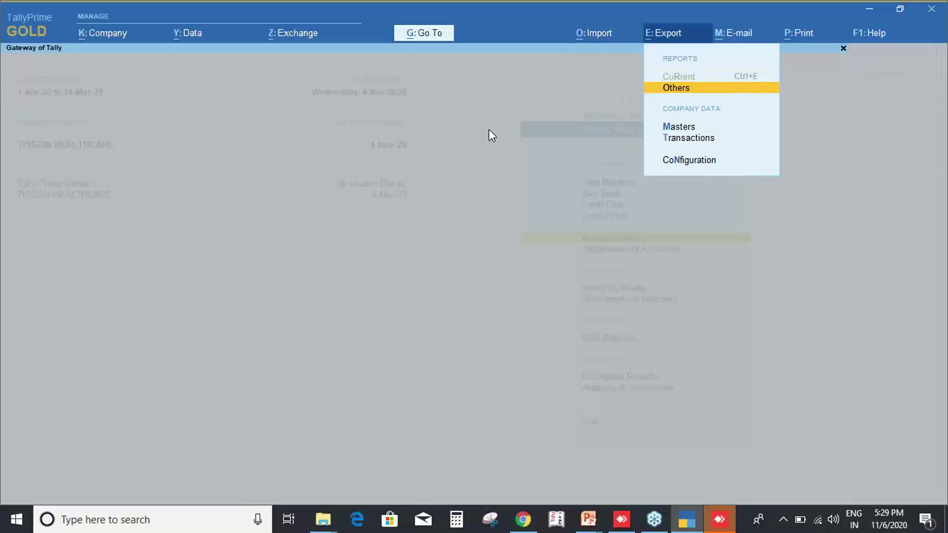
pyautogui.hotkey('alt', 'm')
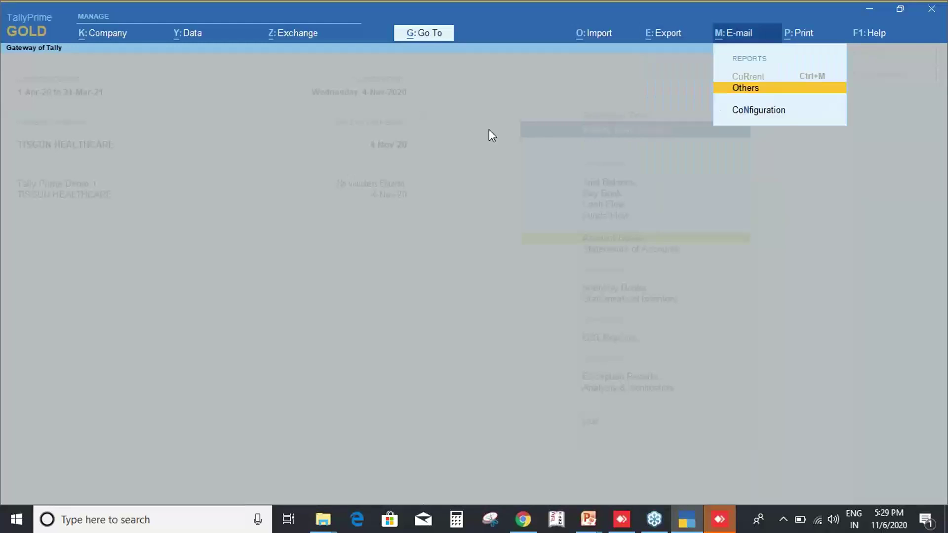
pyautogui.hotkey('alt', 'p')
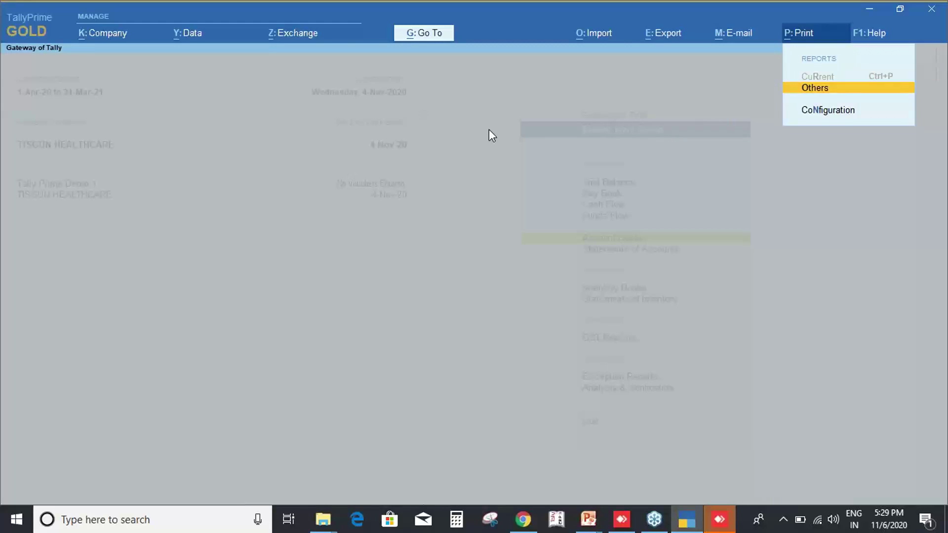
pyautogui.press('F1')
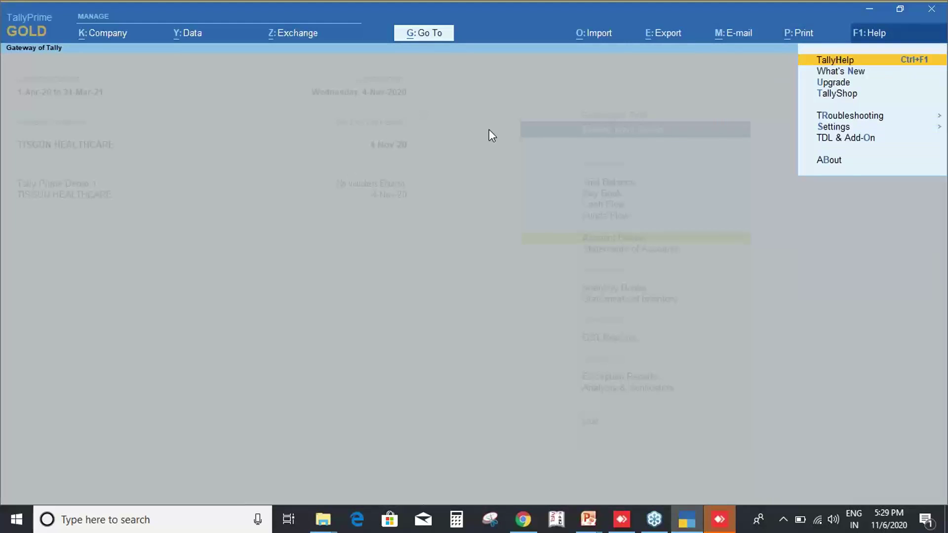
pyautogui.press('Down')
pyautogui.press('Down')
pyautogui.press('Down')
pyautogui.press('Down')
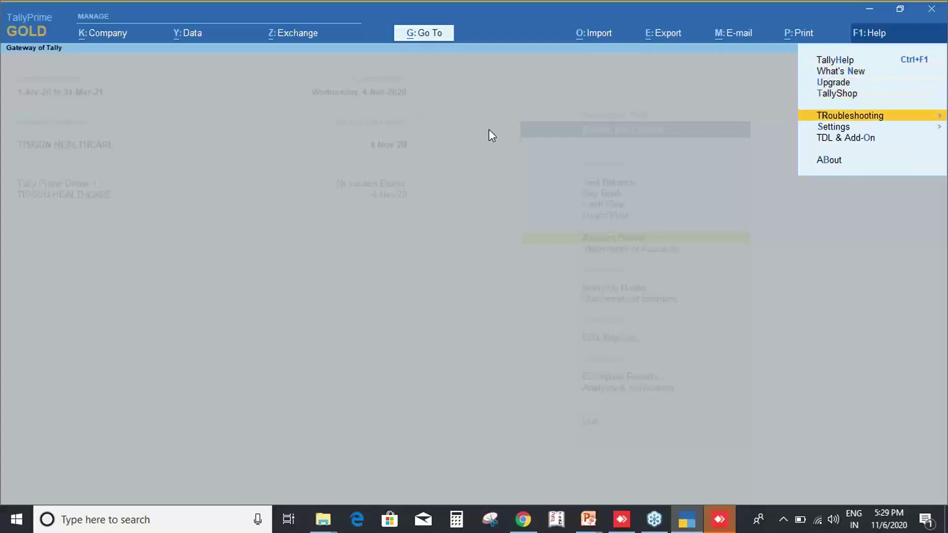
pyautogui.press('Down')
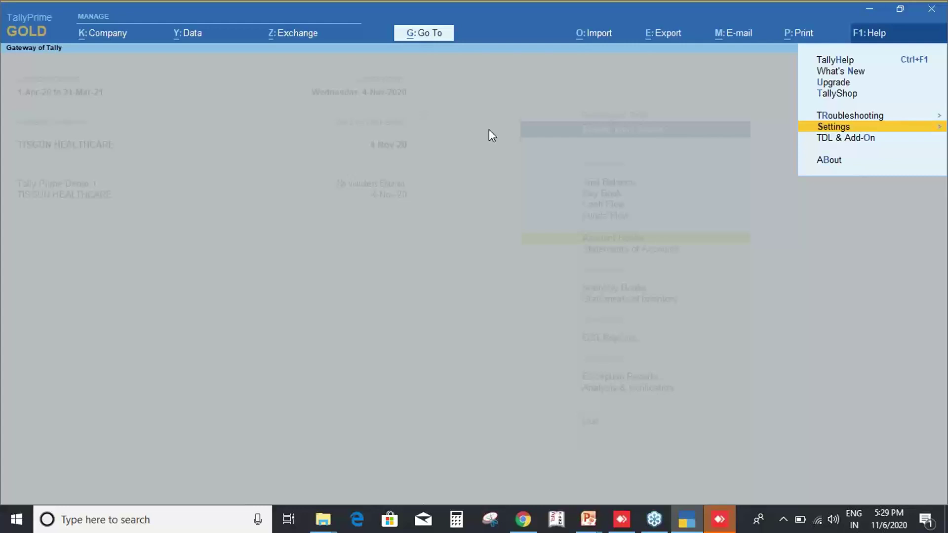
pyautogui.press('Escape')
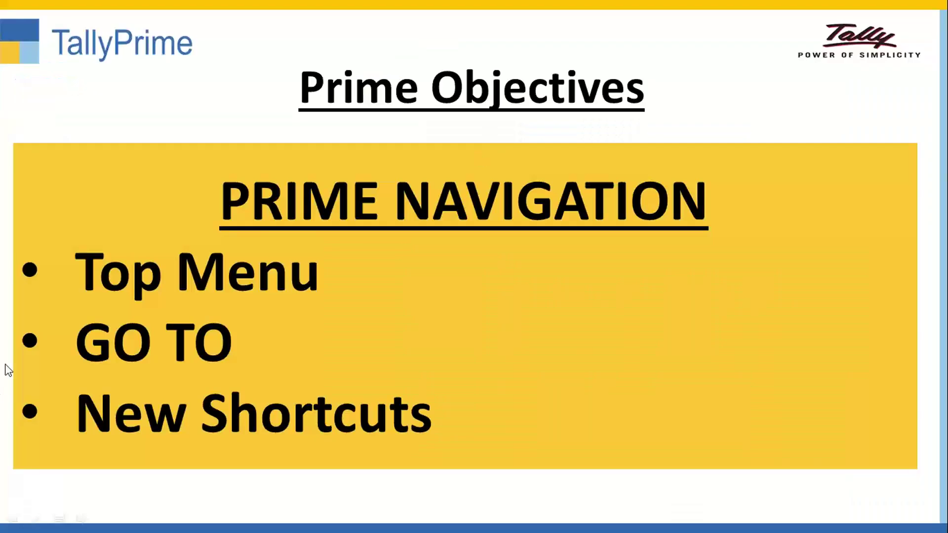
# Present the Prime Objectives slide (Top Menu, GO TO, New Shortcuts), then switch back to TallyPrime.
pyautogui.hotkey('ctrl', '2')
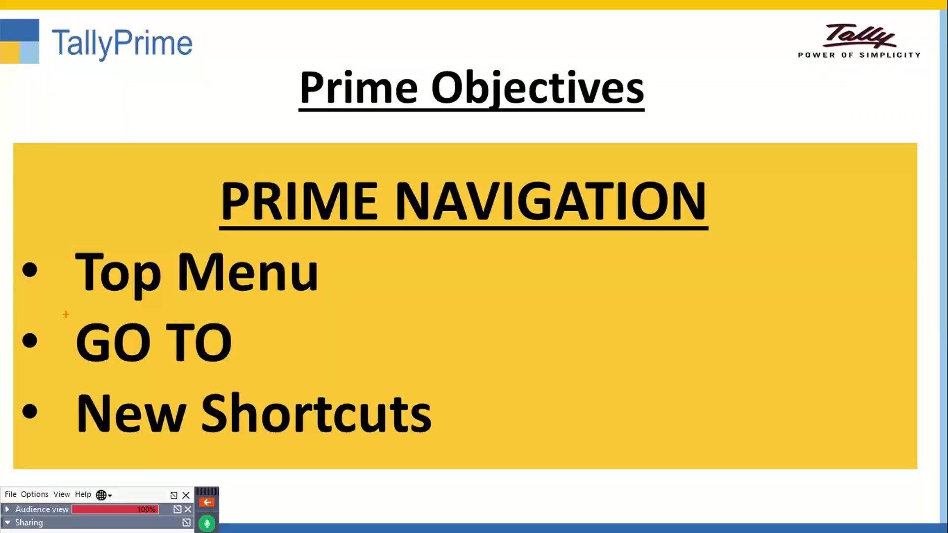
pyautogui.moveTo(66, 315)
pyautogui.mouseDown()
pyautogui.moveTo(283, 358)
pyautogui.moveTo(302, 374)
pyautogui.mouseUp()
pyautogui.press('Escape')
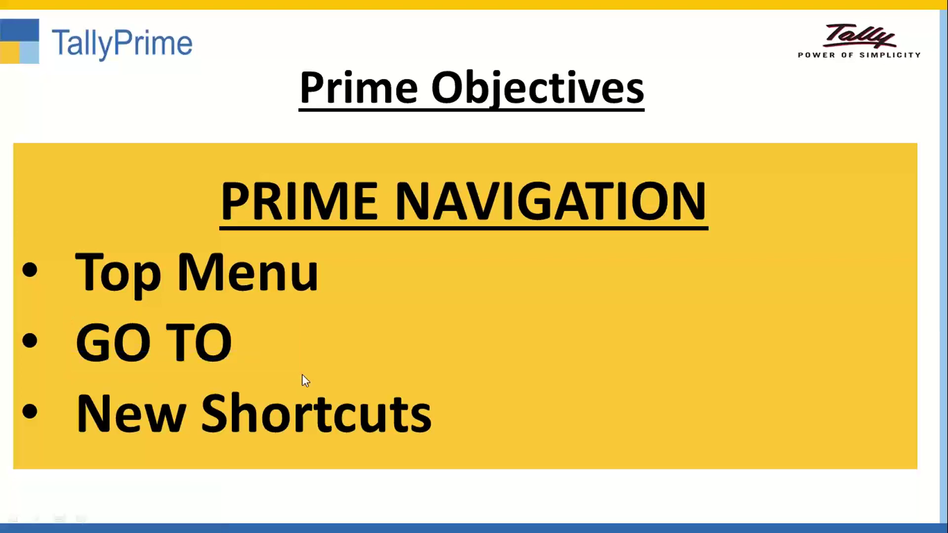
pyautogui.hotkey('alt', 'Tab')
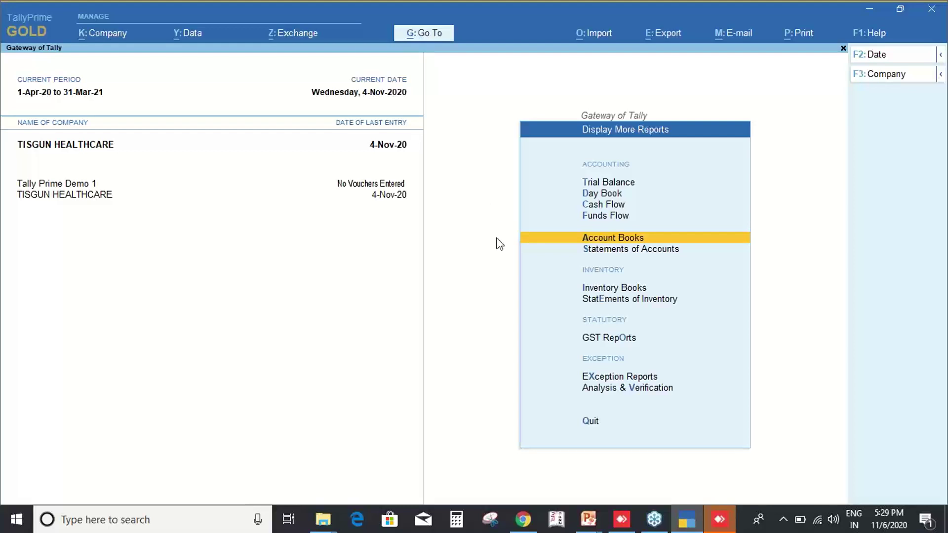
# From the Gateway of Tally, start Sales voucher No. TIS/0059/20-21.
pyautogui.press('Escape')
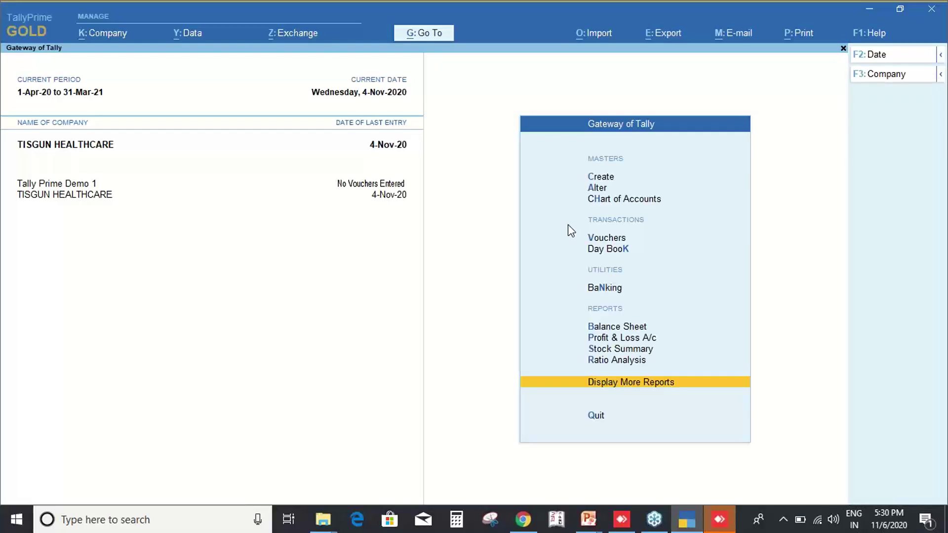
pyautogui.press('v')
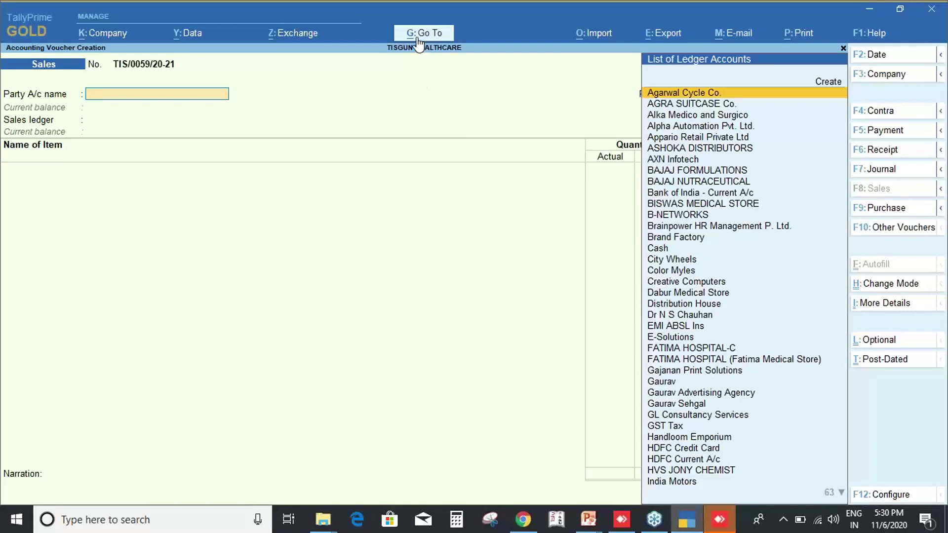
pyautogui.press('ctrl')
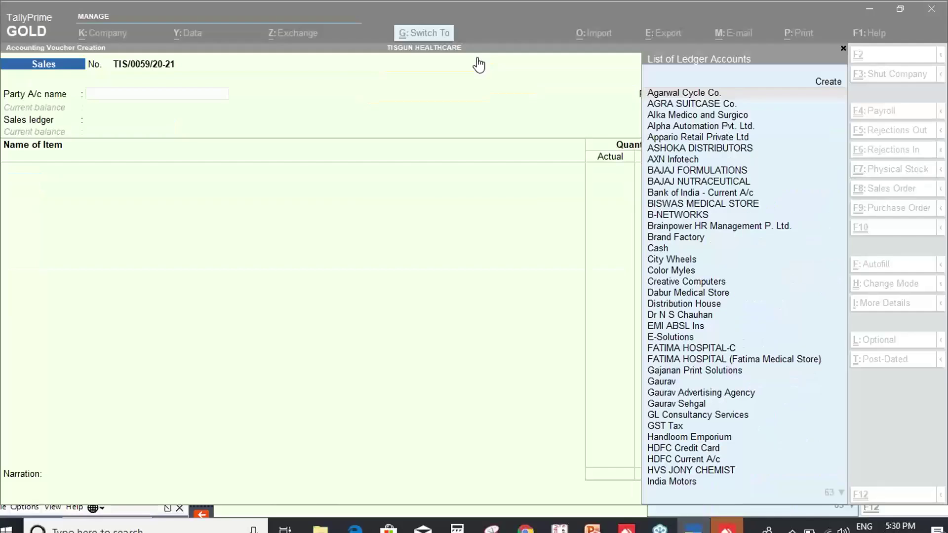
pyautogui.press('alt')
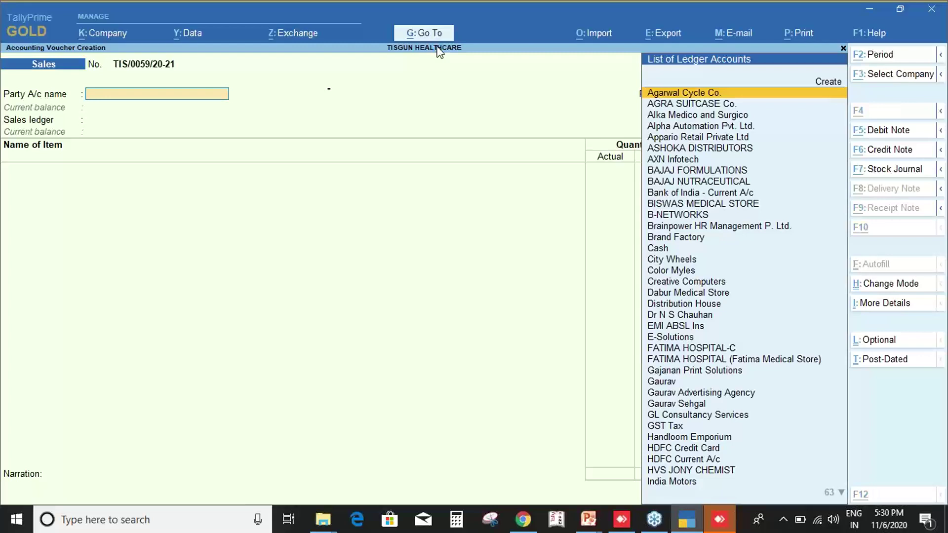
pyautogui.hotkey('alt', 'g')
pyautogui.press('Down')
pyautogui.press('Down')
pyautogui.press('Down')
pyautogui.press('Down')
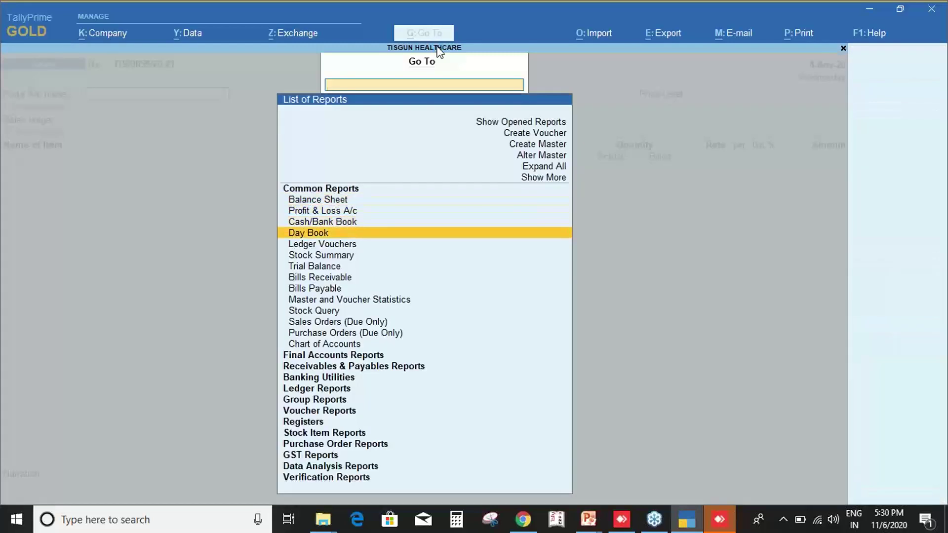
pyautogui.press('Return')
pyautogui.write('Cash')
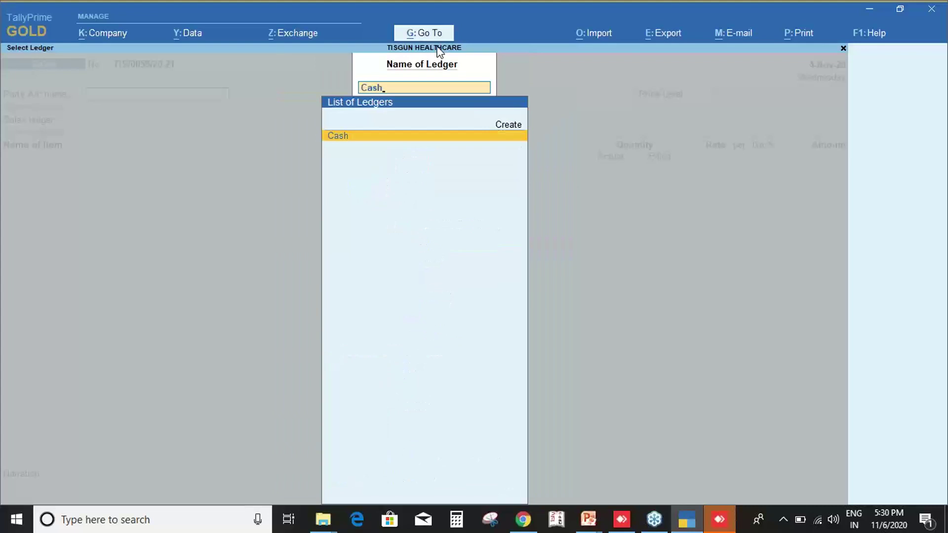
pyautogui.press('Return')
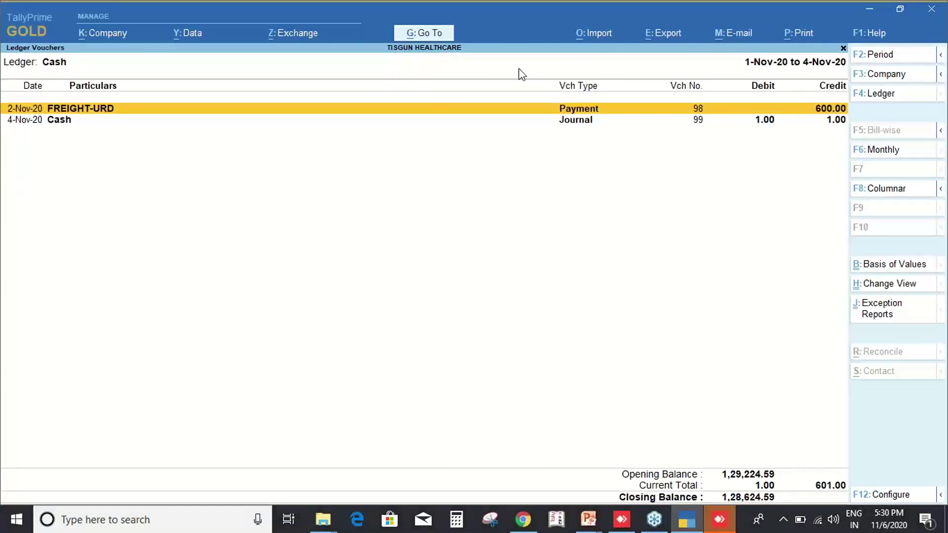
pyautogui.hotkey('alt', 'p')
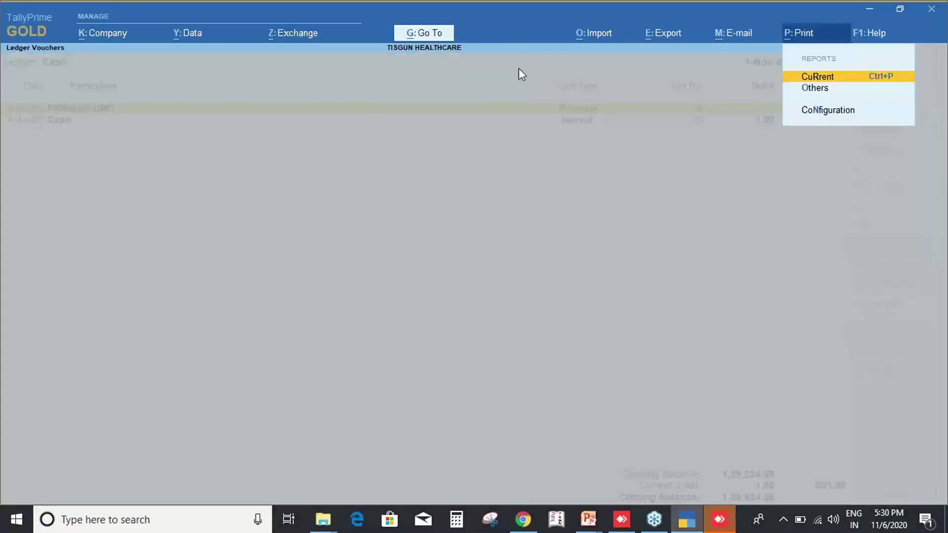
pyautogui.press('Escape')
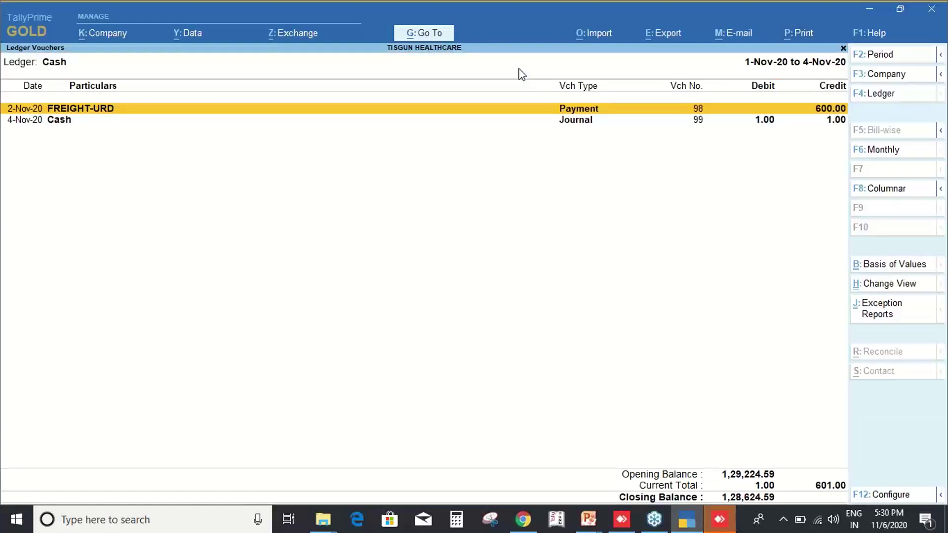
pyautogui.press('Escape')
pyautogui.press('Escape')
pyautogui.press('Escape')
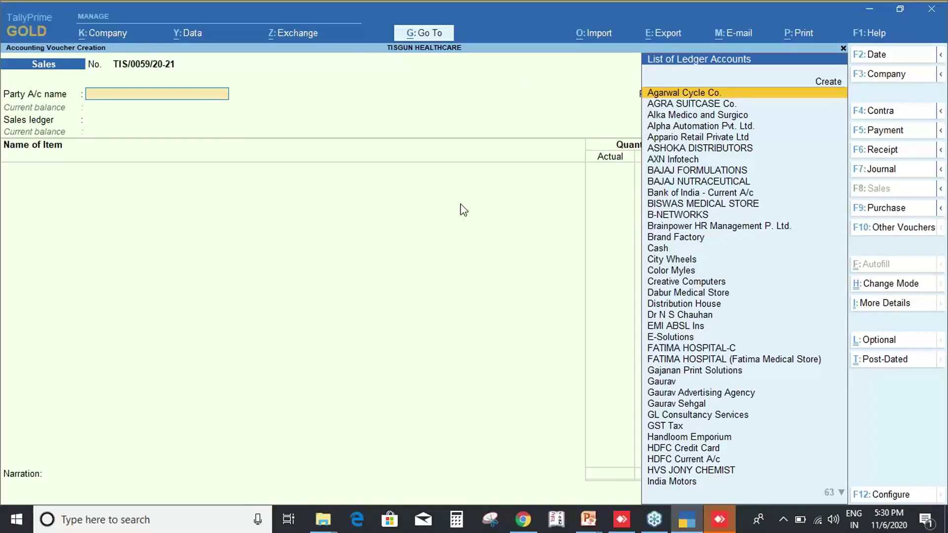
# Dismiss the Go To report list and quit the empty Sales voucher.
pyautogui.hotkey('alt', 'g')
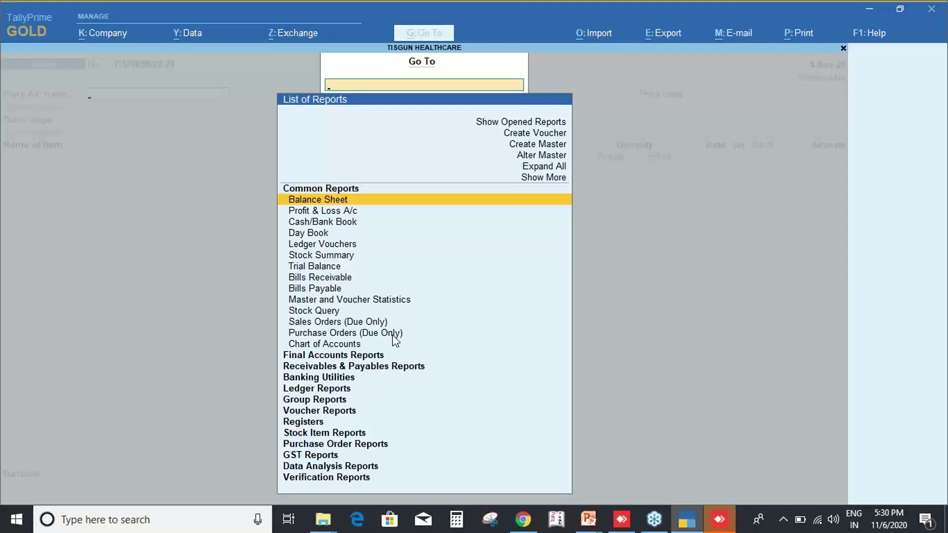
pyautogui.press('Escape')
pyautogui.press('Escape')
pyautogui.press('y')
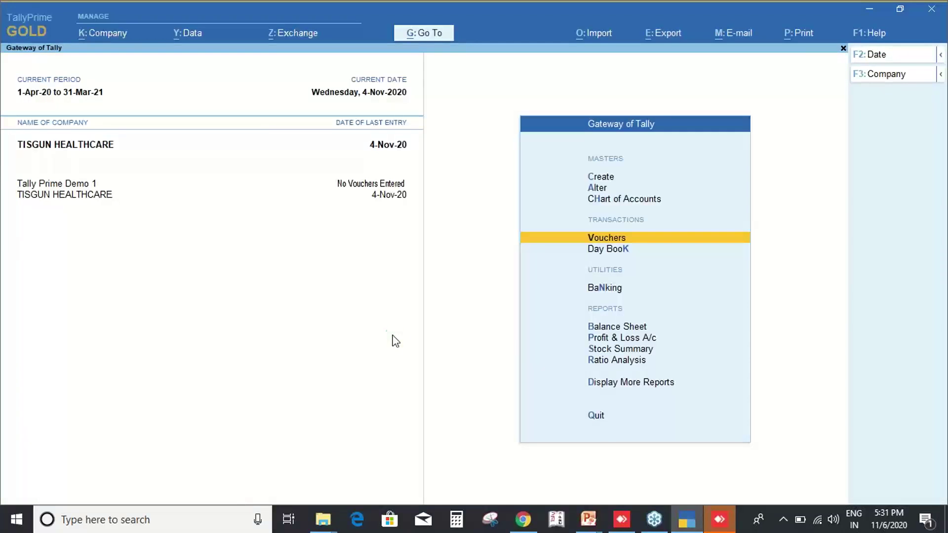
pyautogui.press('b')
pyautogui.hotkey('alt', 'F5')
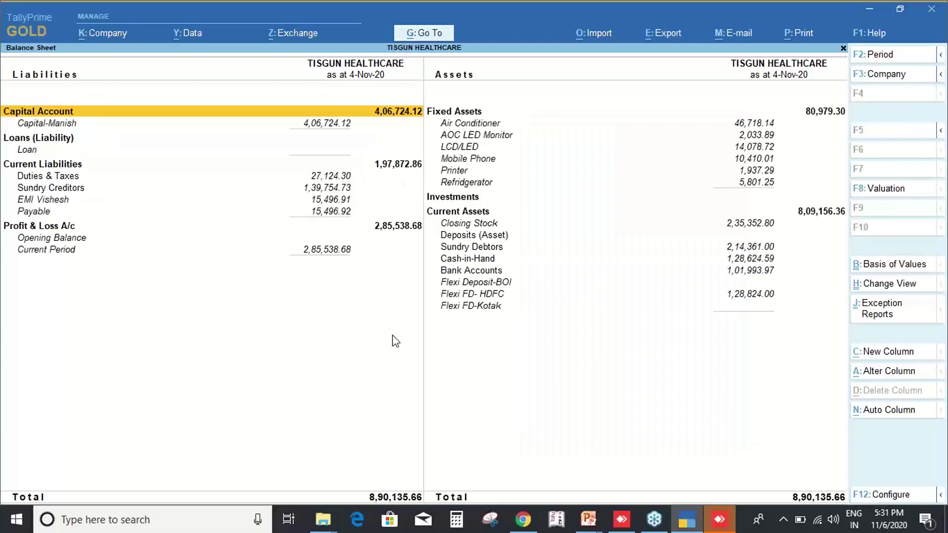
pyautogui.hotkey('alt', 'g')
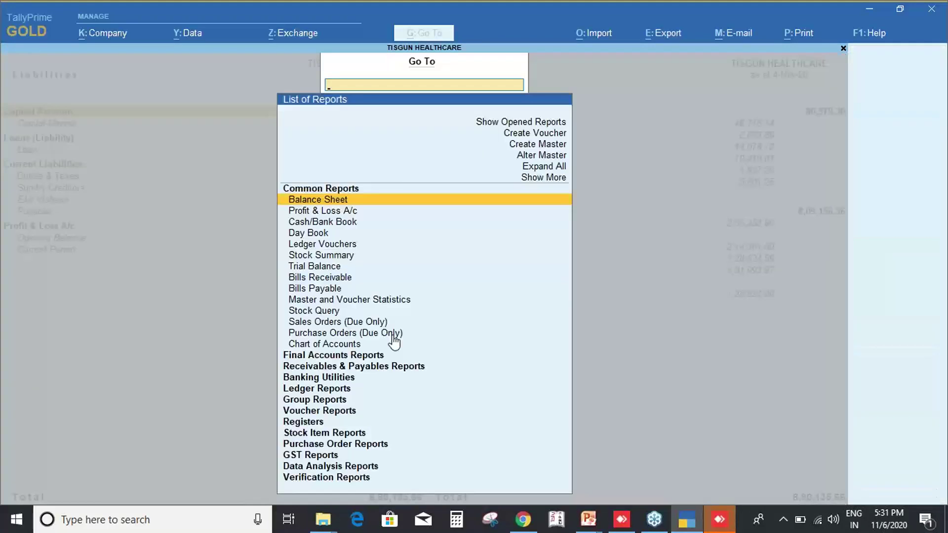
pyautogui.press('Down')
pyautogui.press('Down')
pyautogui.press('Down')
pyautogui.press('Down')
pyautogui.press('Down')
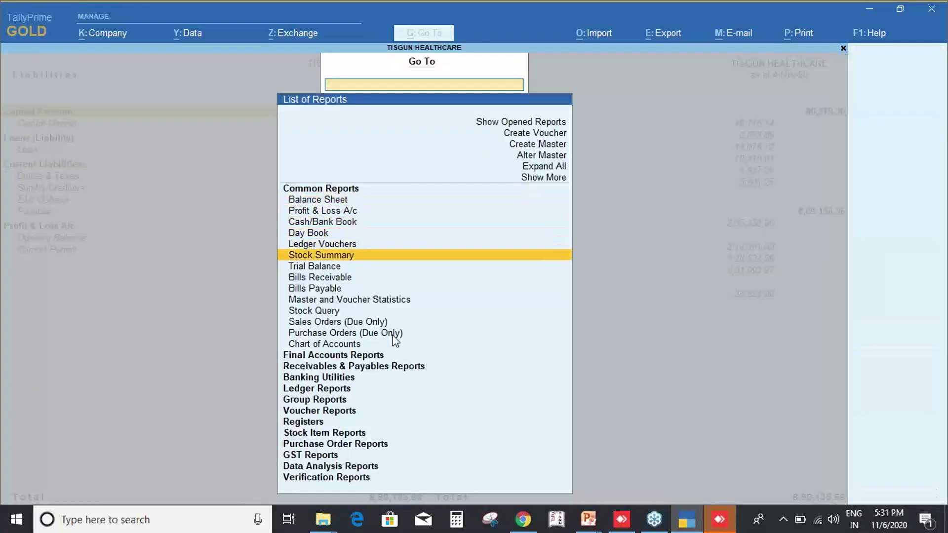
pyautogui.press('Return')
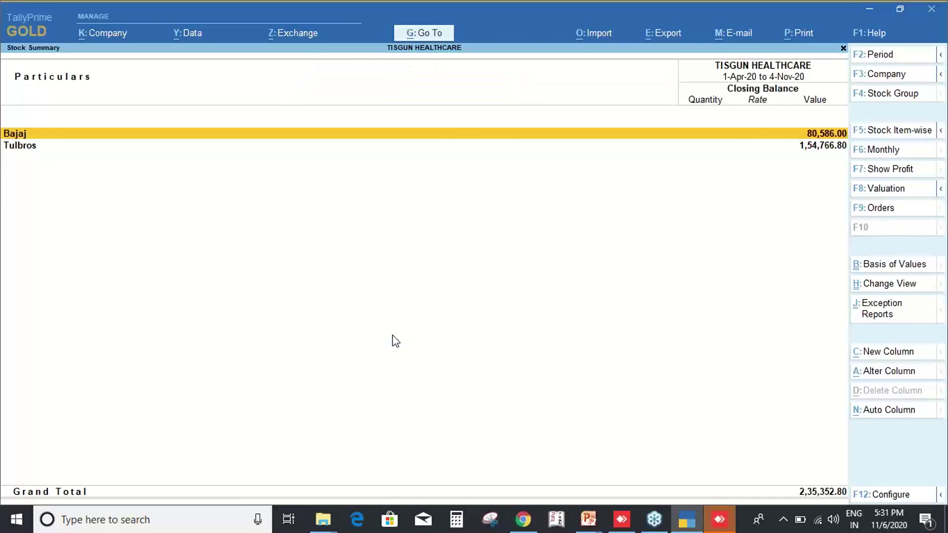
pyautogui.press('Escape')
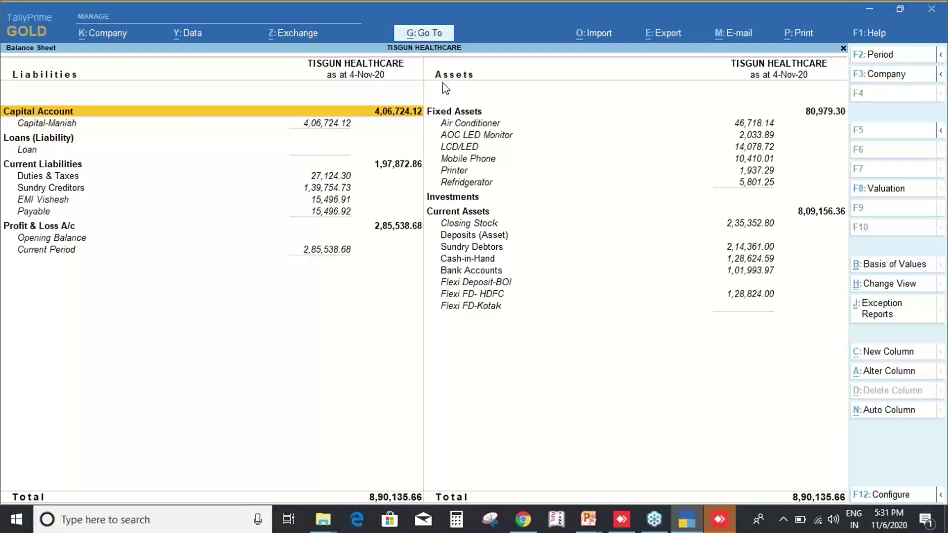
pyautogui.press('ctrl')
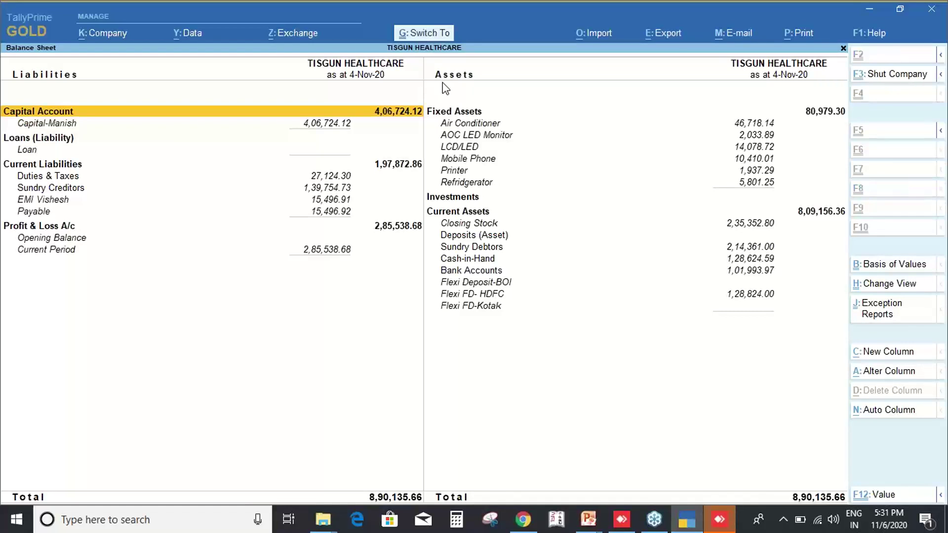
pyautogui.press('Escape')
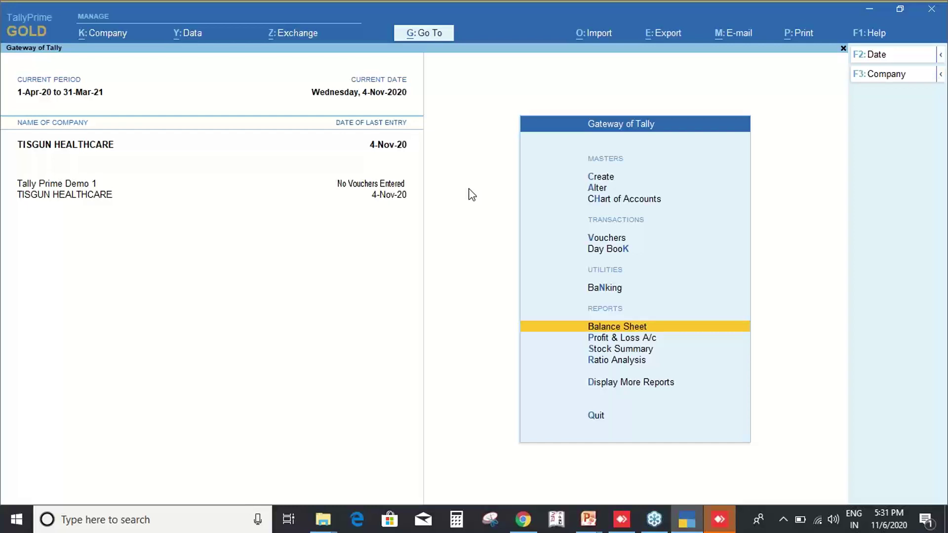
# Glance at Display More Reports > Account Books, then start a new Sales voucher.
pyautogui.press('d')
pyautogui.press('a')
pyautogui.press('Escape')
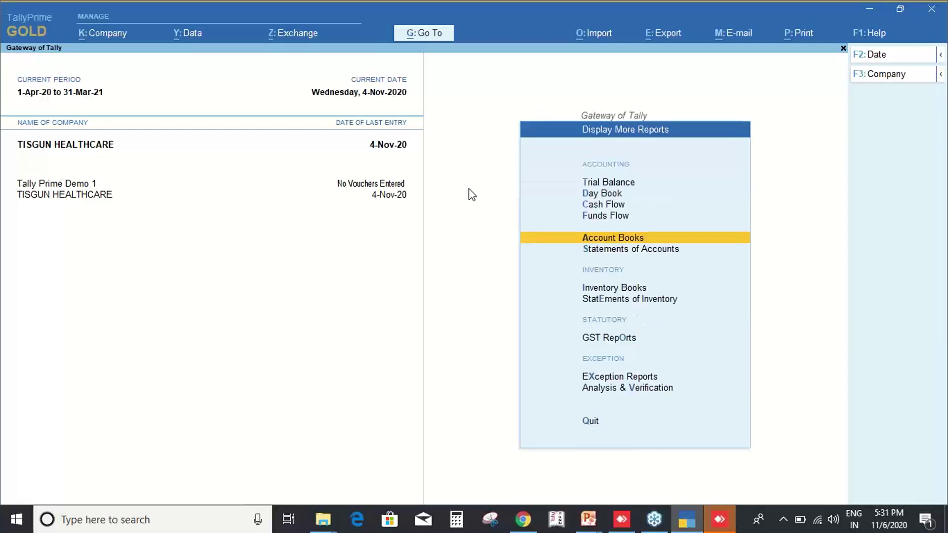
pyautogui.press('Escape')
pyautogui.press('v')
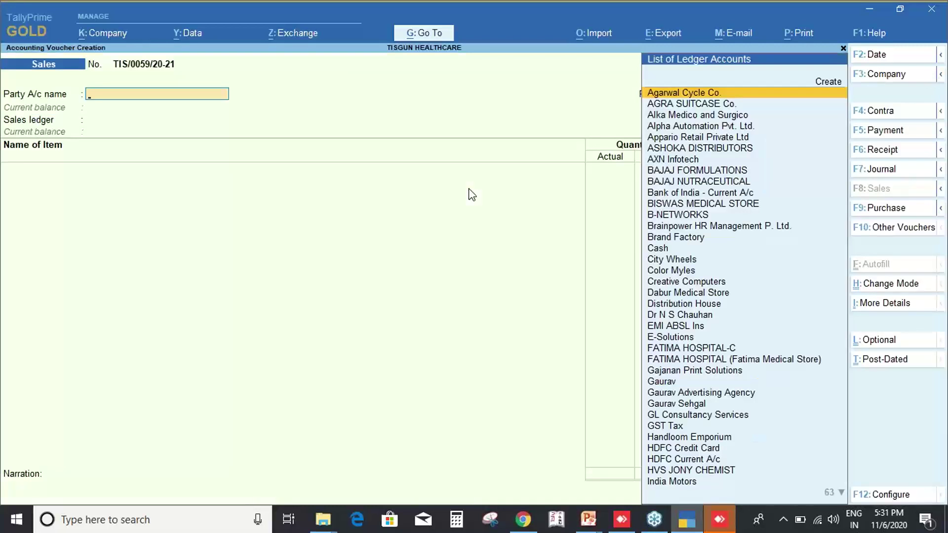
pyautogui.press('ctrl')
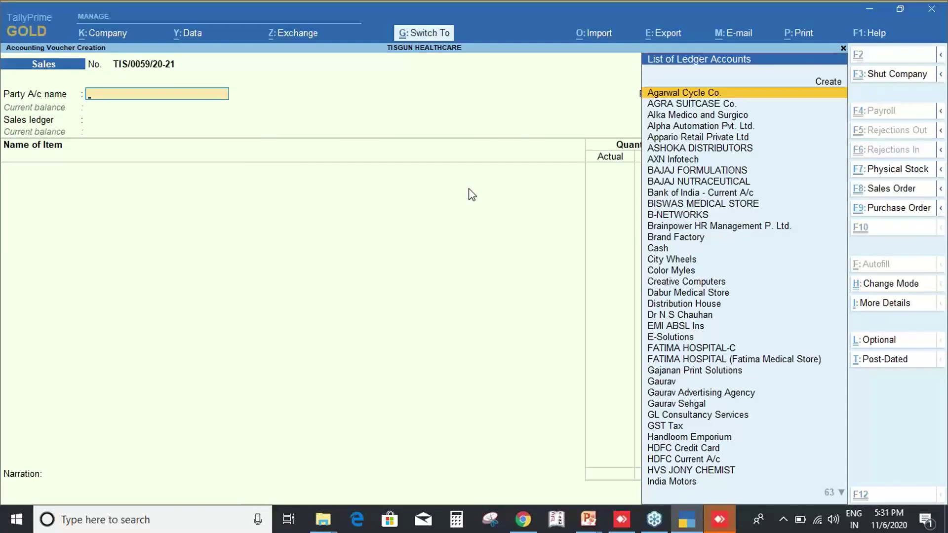
# Use Go To to open Ledger Vouchers for VRINDAVAN PHARMA.
pyautogui.hotkey('ctrl', 'g')
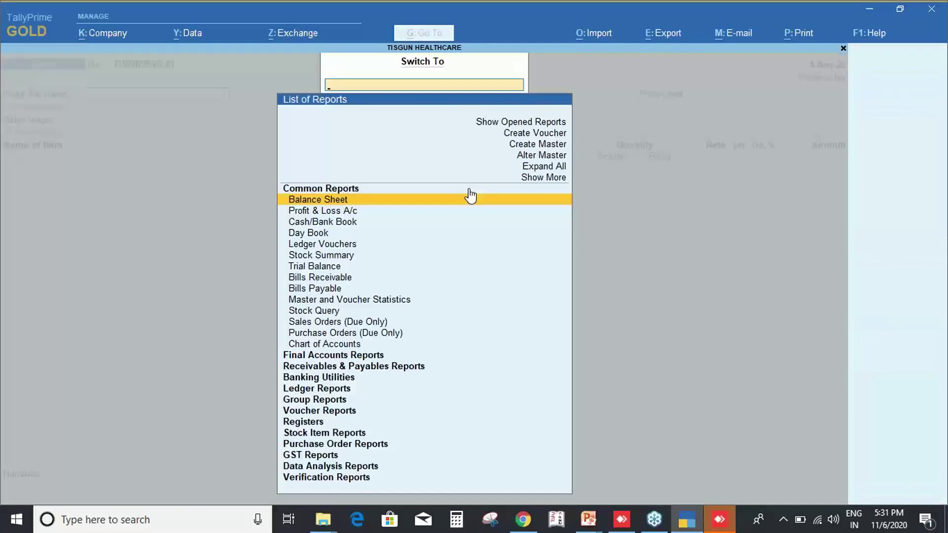
pyautogui.write('Le')
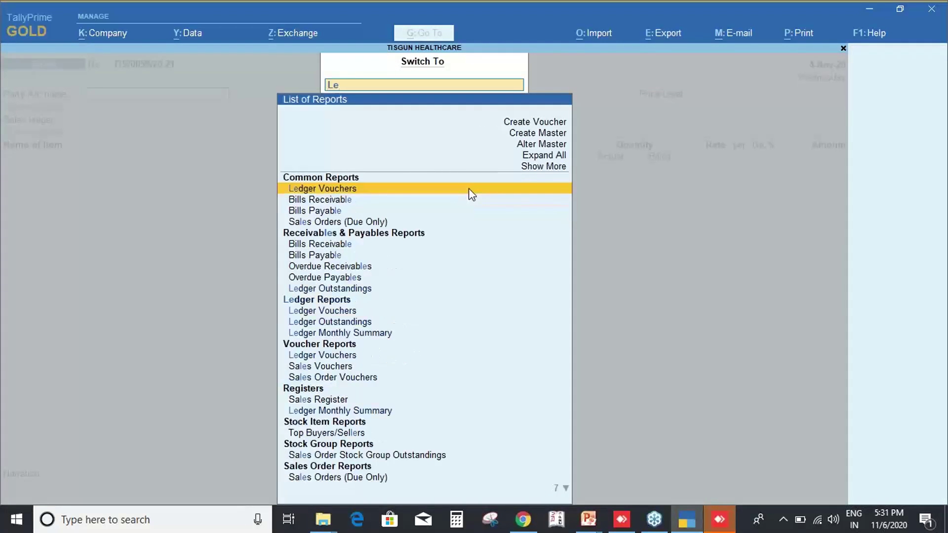
pyautogui.click(469, 189)
pyautogui.write('Vrin')
pyautogui.press('Return')
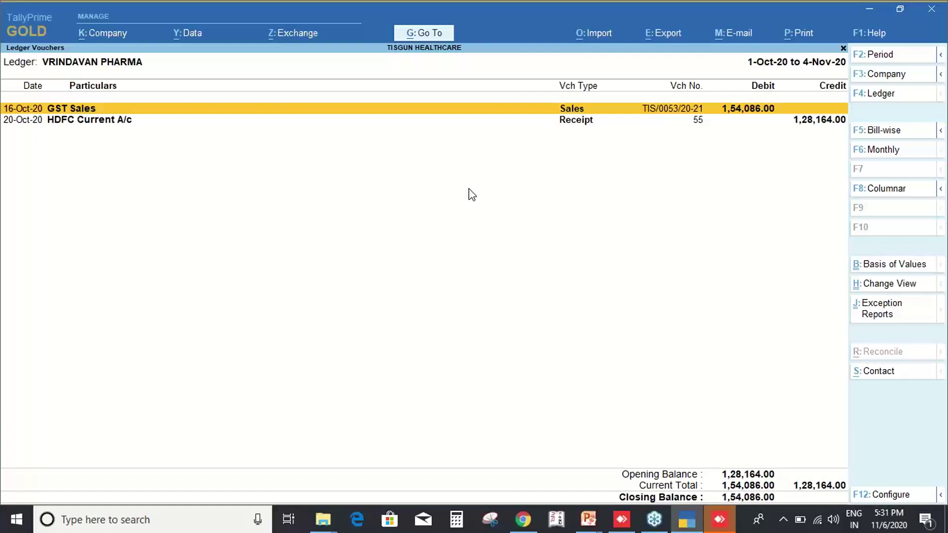
# Close the VRINDAVAN PHARMA ledger report and switch to the Prime Objectives slide show.
pyautogui.press('F4')
pyautogui.press('Escape')
pyautogui.press('Escape')
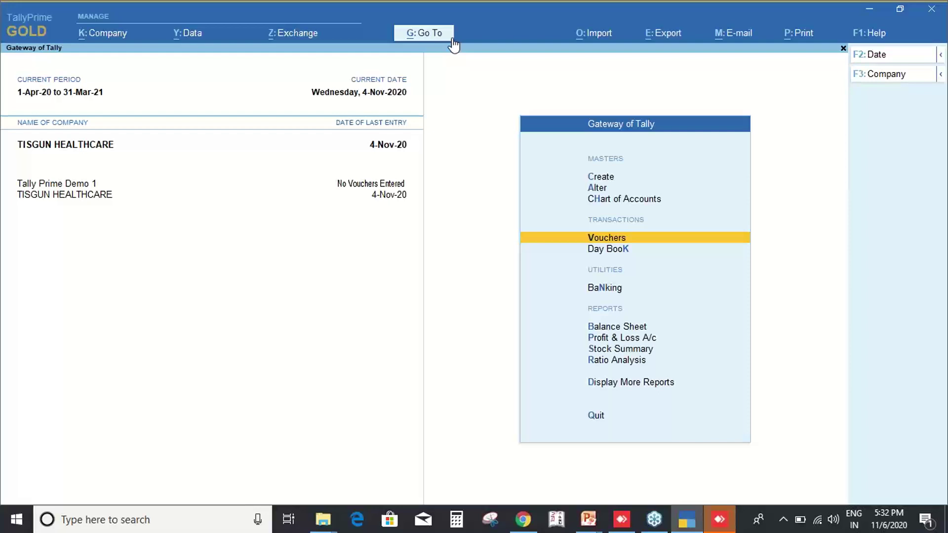
pyautogui.hotkey('alt', 'Tab')
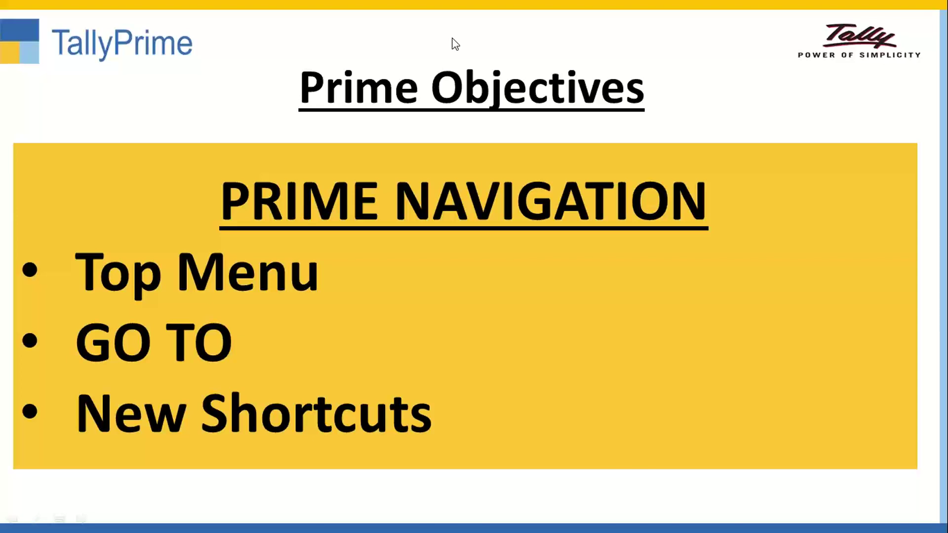
# Switch from the Prime Objectives slide back to TallyPrime's Gateway of Tally.
pyautogui.hotkey('alt', 'Tab')
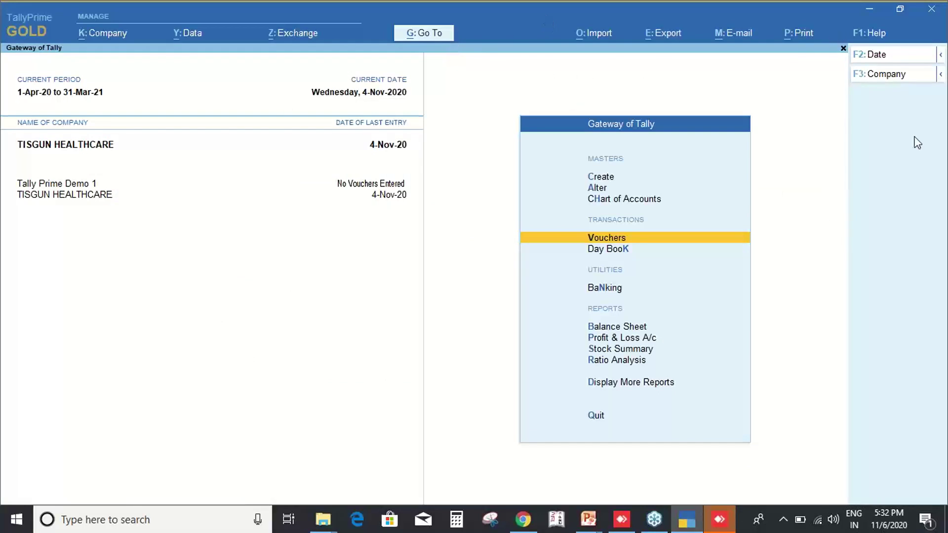
# In a Sales voucher, expand the date, company, Contra/Payroll and Payment button groups.
pyautogui.press('Return')
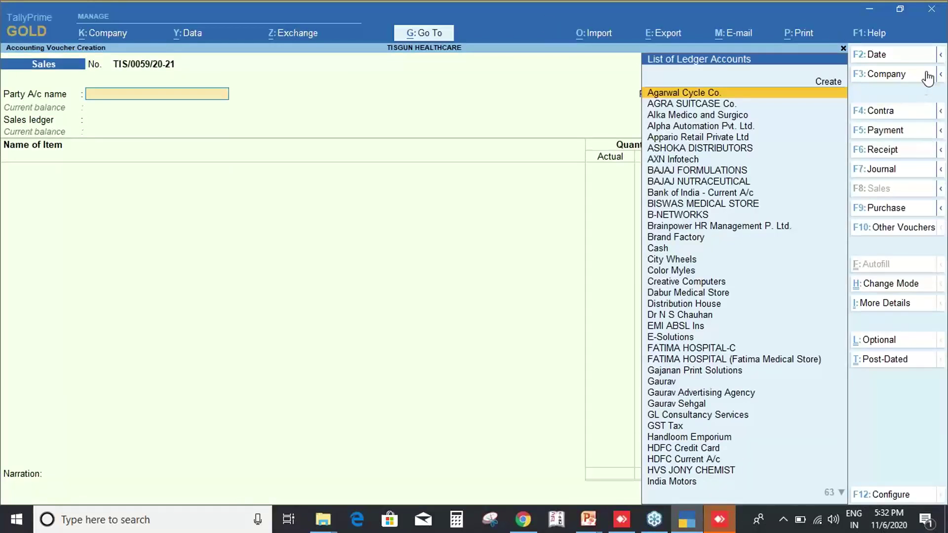
pyautogui.press('ctrl')
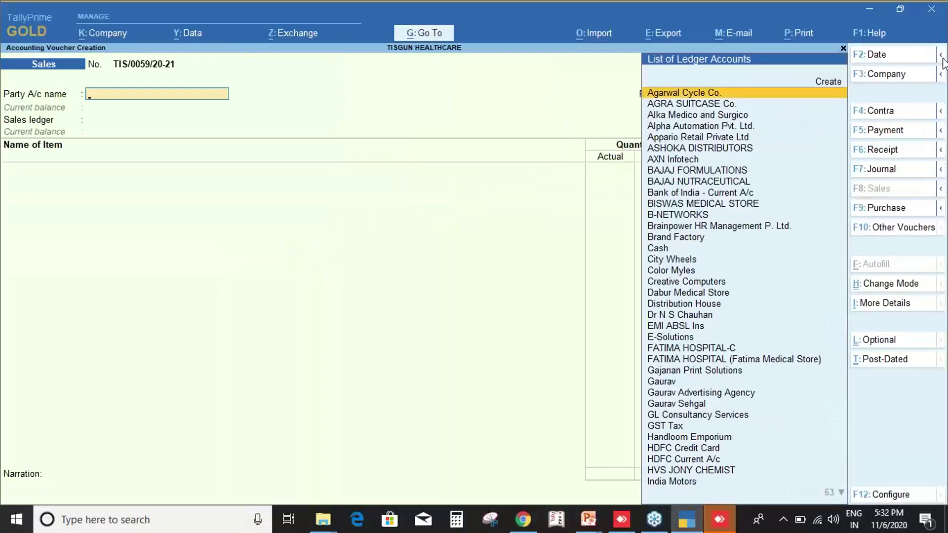
pyautogui.click(942, 57)
pyautogui.click(941, 75)
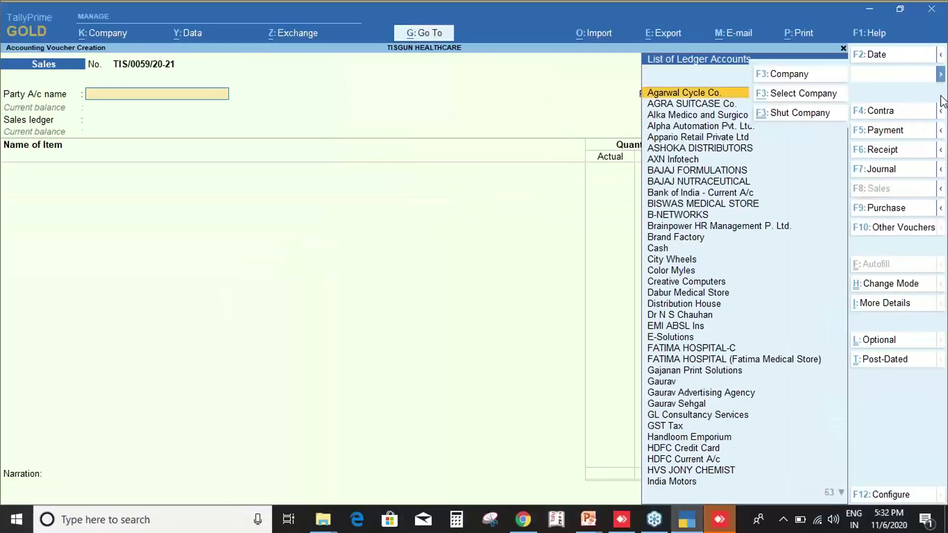
pyautogui.click(942, 119)
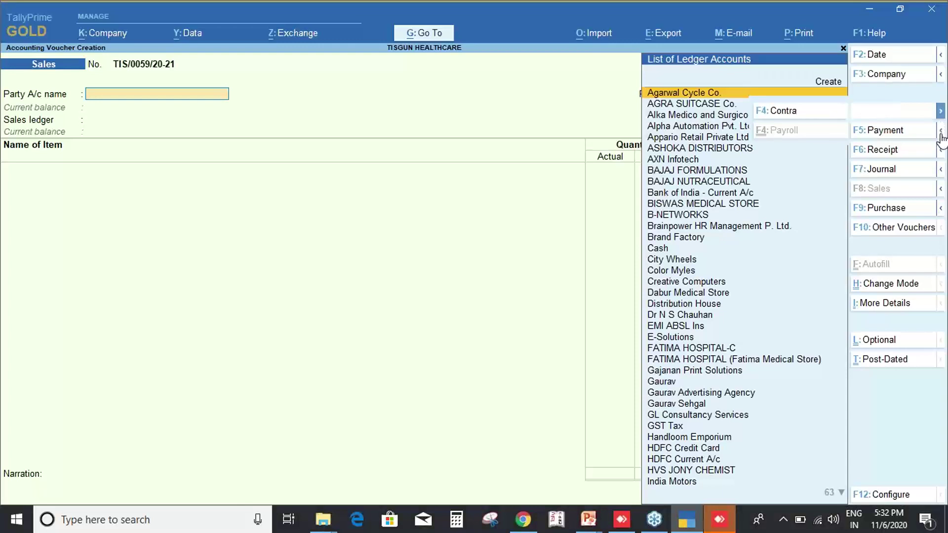
pyautogui.click(941, 131)
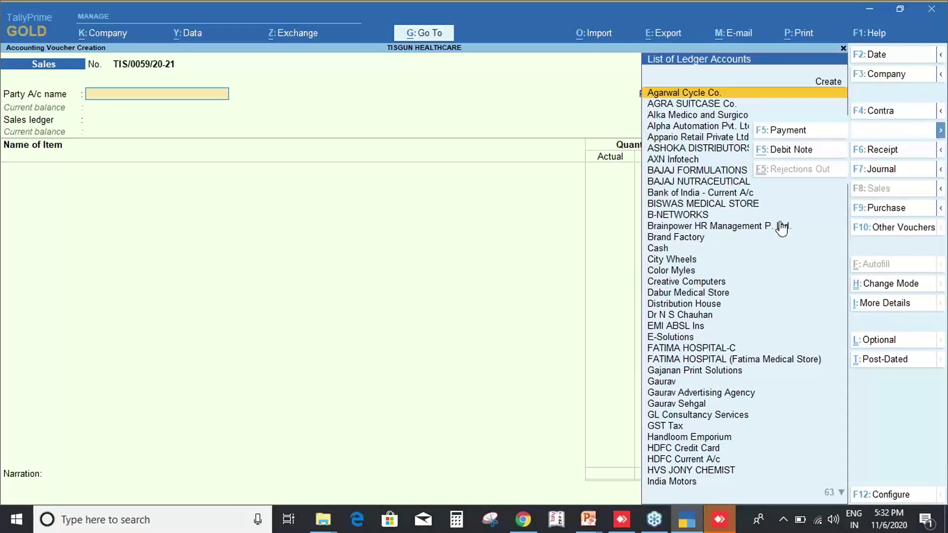
pyautogui.press('Escape')
pyautogui.press('Escape')
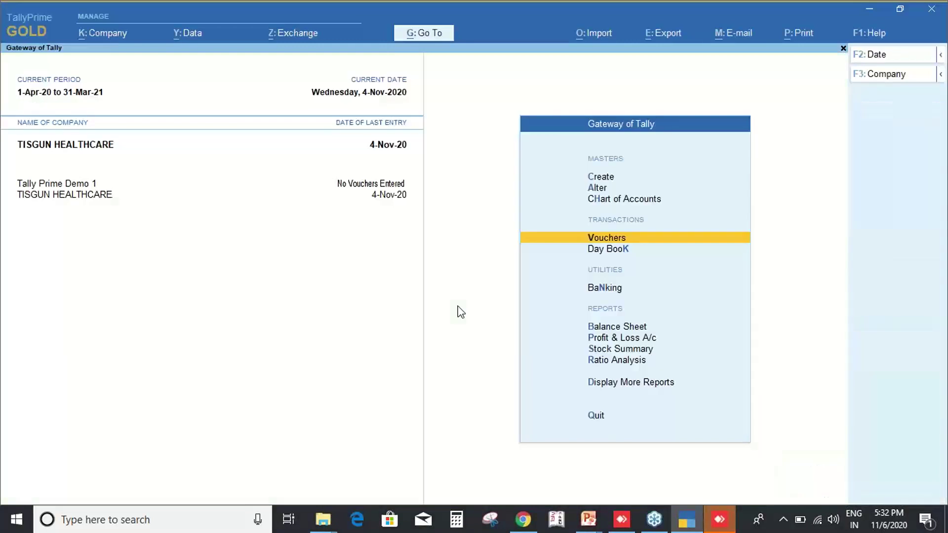
# Reopen the Sales voucher and show its Ctrl and Alt alternate function buttons.
pyautogui.press('Return')
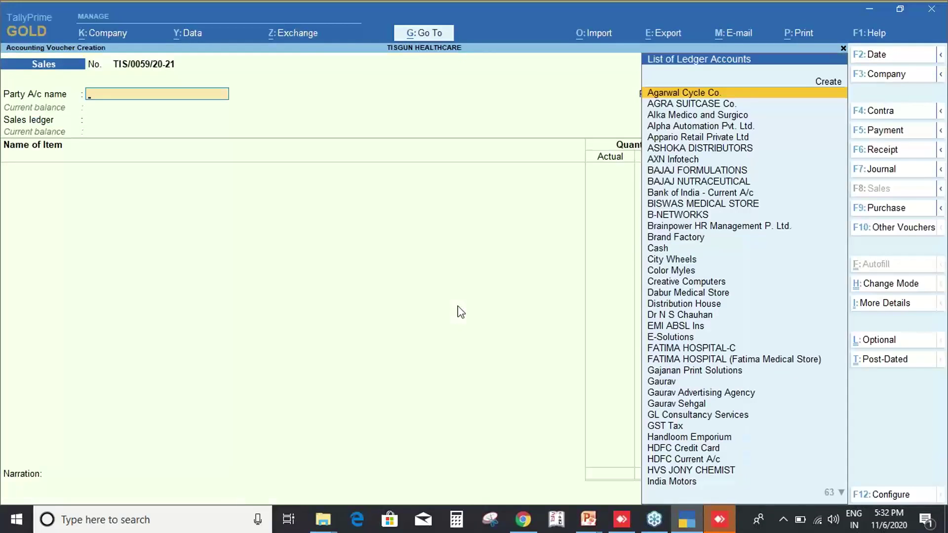
pyautogui.press('ctrl')
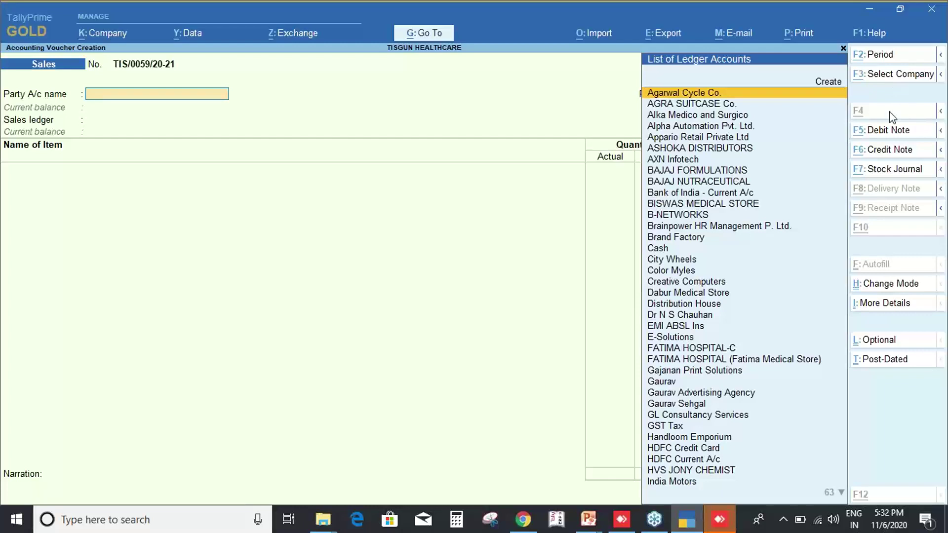
pyautogui.press('alt')
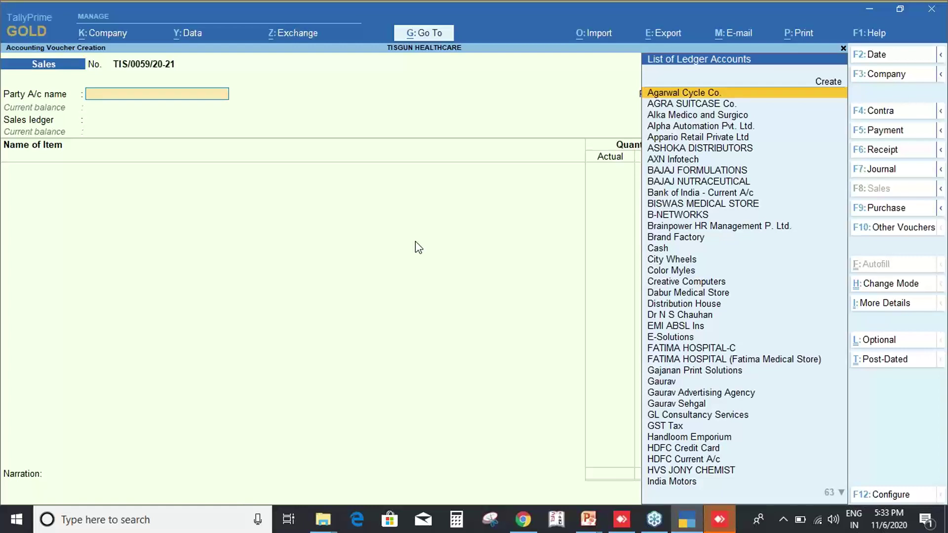
pyautogui.press('alt')
pyautogui.press('ctrl')
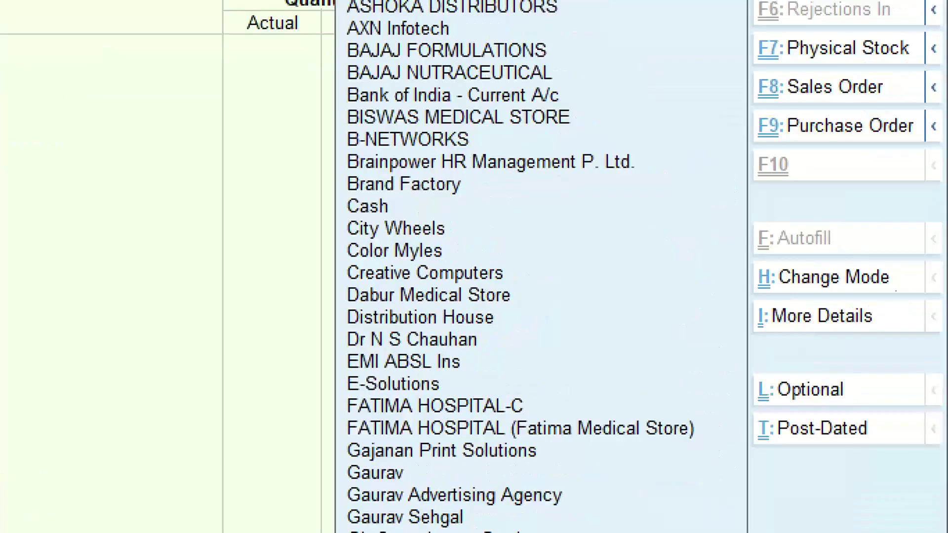
pyautogui.moveTo(710, 187); pyautogui.dragTo(945, 355)
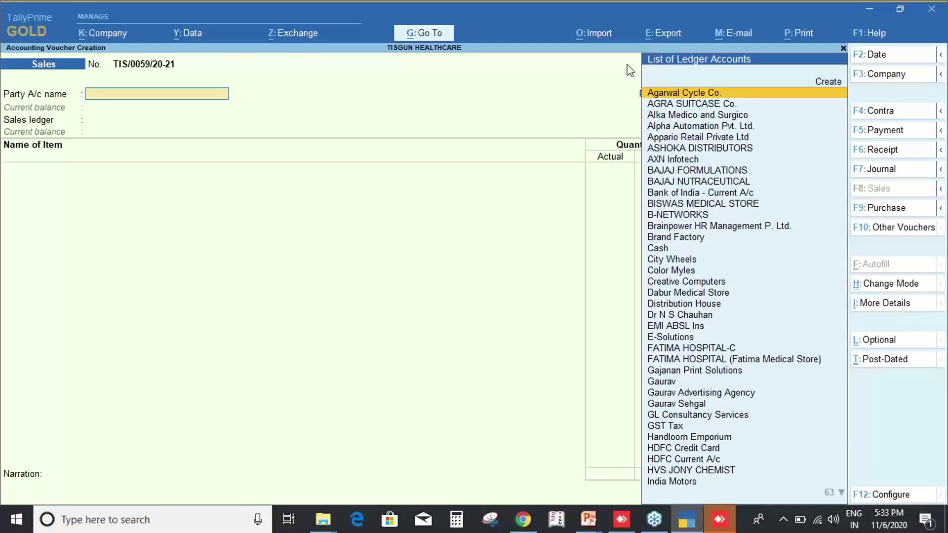
# Quit the unsaved Sales voucher without saving.
pyautogui.press('Escape')
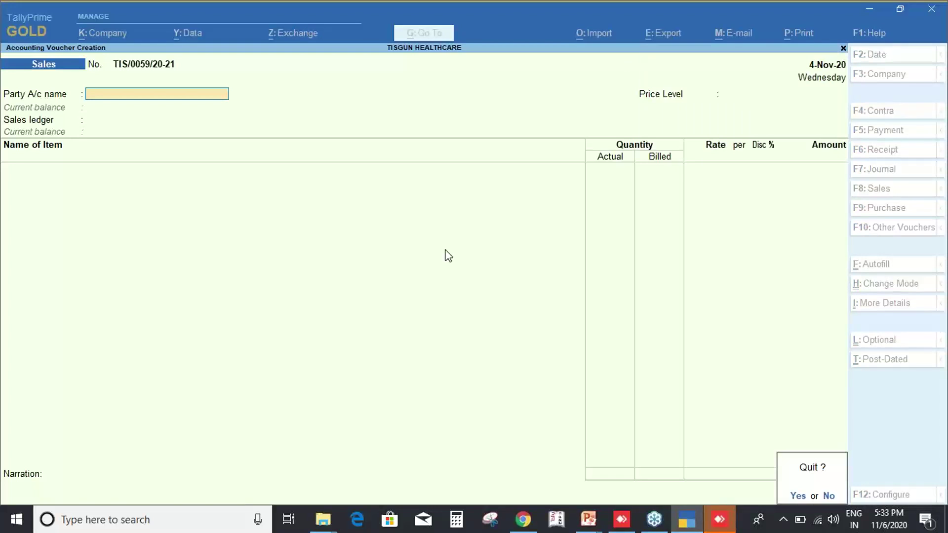
pyautogui.press('n')
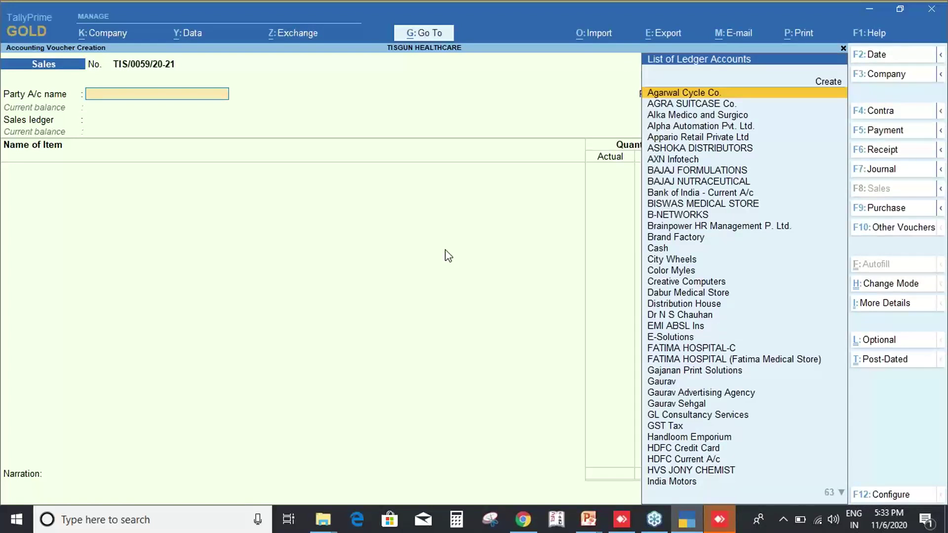
pyautogui.press('Escape')
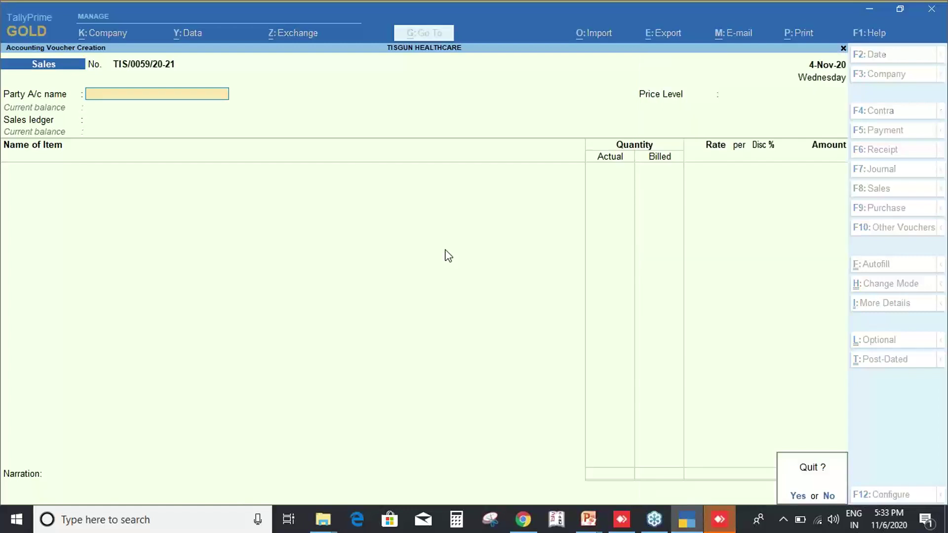
pyautogui.press('y')
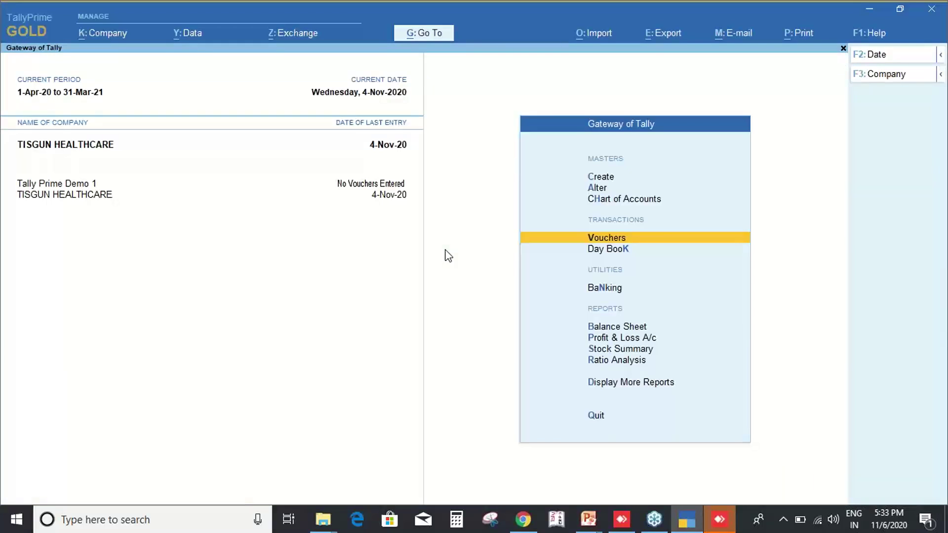
# Cancel the quit prompt and open October's GSTR-3B in return-table view.
pyautogui.press('Escape')
pyautogui.press('n')
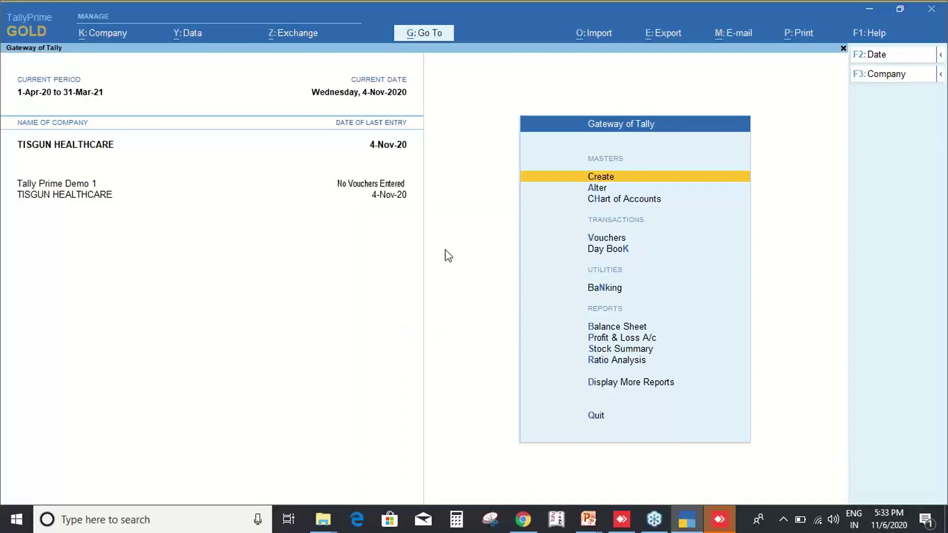
pyautogui.press('d')
pyautogui.press('Down')
pyautogui.press('Down')
pyautogui.press('Down')
pyautogui.press('Down')
pyautogui.press('Down')
pyautogui.press('Down')
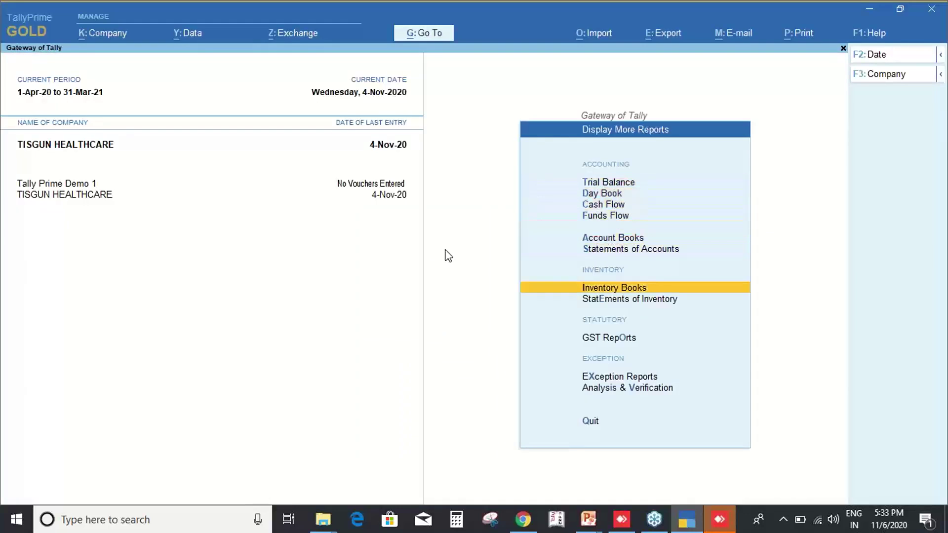
pyautogui.press('Down')
pyautogui.press('Down')
pyautogui.press('Return')
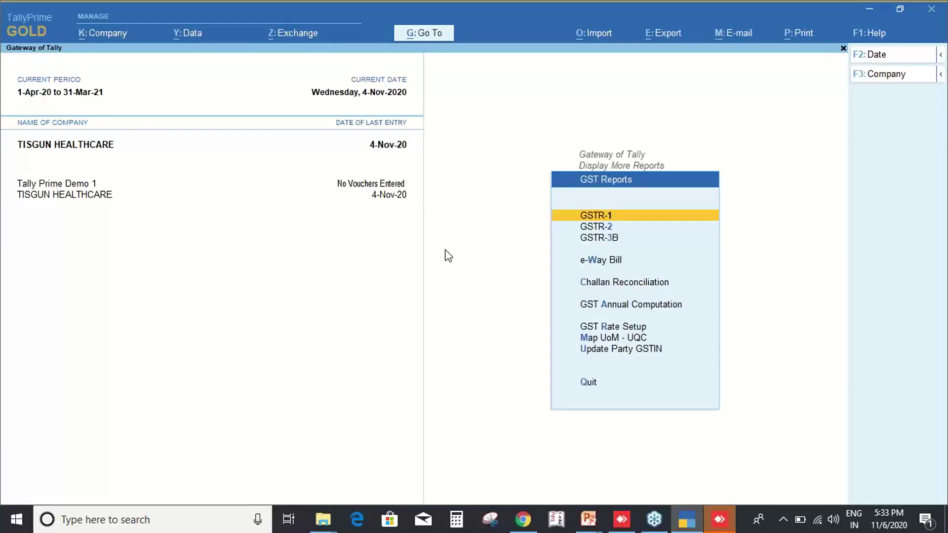
pyautogui.press('Down')
pyautogui.press('Down')
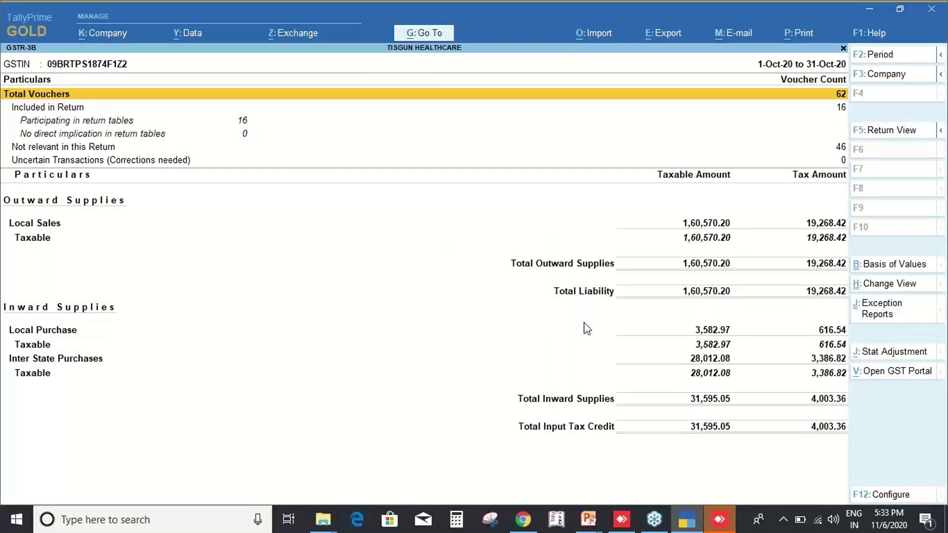
pyautogui.press('F5')
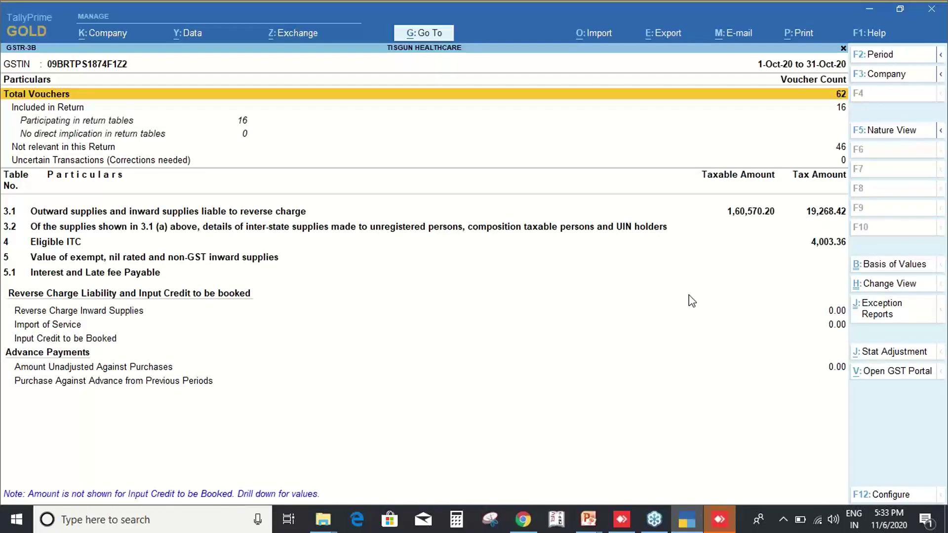
# Switch GSTR-3B to the Nature-wise view and expand it to ledger and rate detail.
pyautogui.press('ctrl')
pyautogui.hotkey('ctrl', 'h')
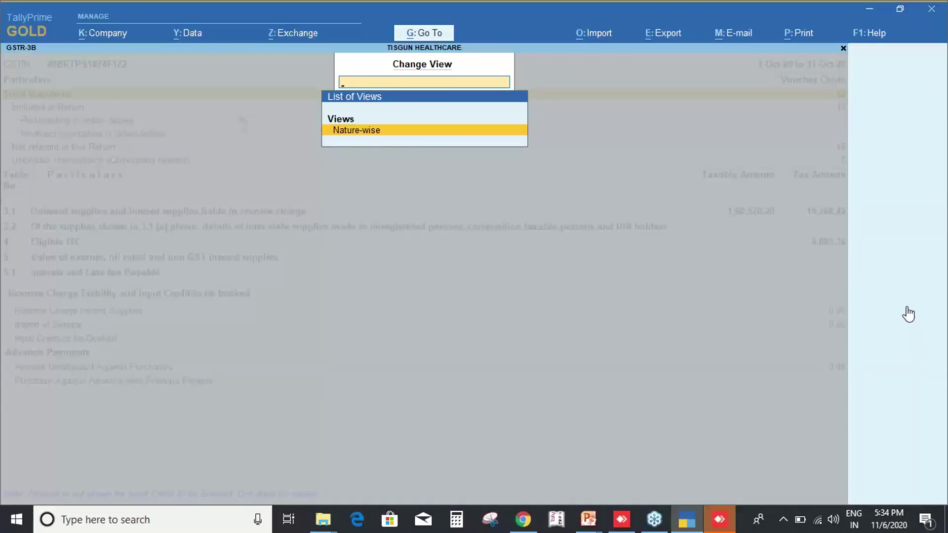
pyautogui.press('Return')
pyautogui.hotkey('alt', 'F5')
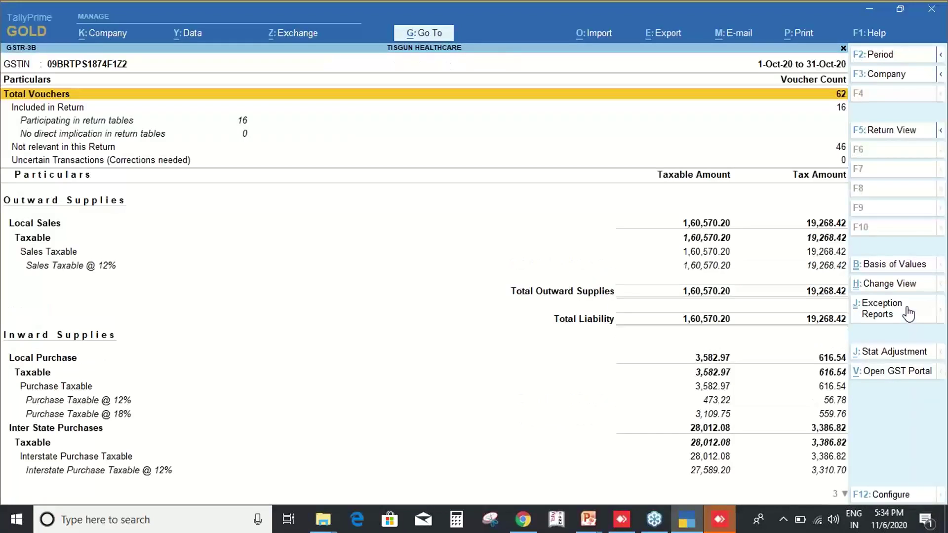
pyautogui.press('Down')
pyautogui.press('Down')
pyautogui.press('Down')
pyautogui.press('Down')
pyautogui.press('Down')
pyautogui.press('Down')
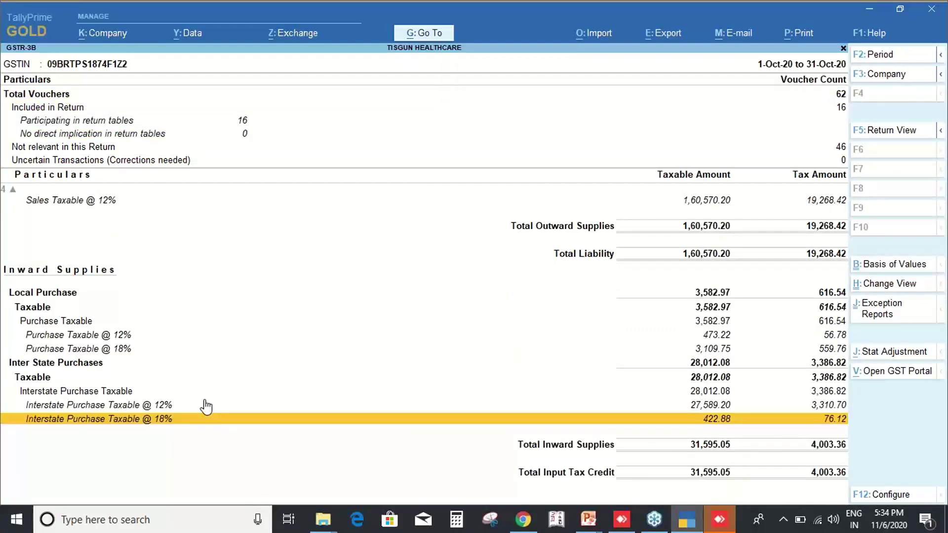
pyautogui.press('Up')
pyautogui.press('Up')
pyautogui.press('Up')
pyautogui.press('Up')
pyautogui.press('Up')
pyautogui.press('Up')
pyautogui.press('Up')
pyautogui.press('Up')
pyautogui.press('Up')
pyautogui.press('Up')
pyautogui.press('Up')
pyautogui.press('Up')
pyautogui.press('Up')
pyautogui.press('Up')
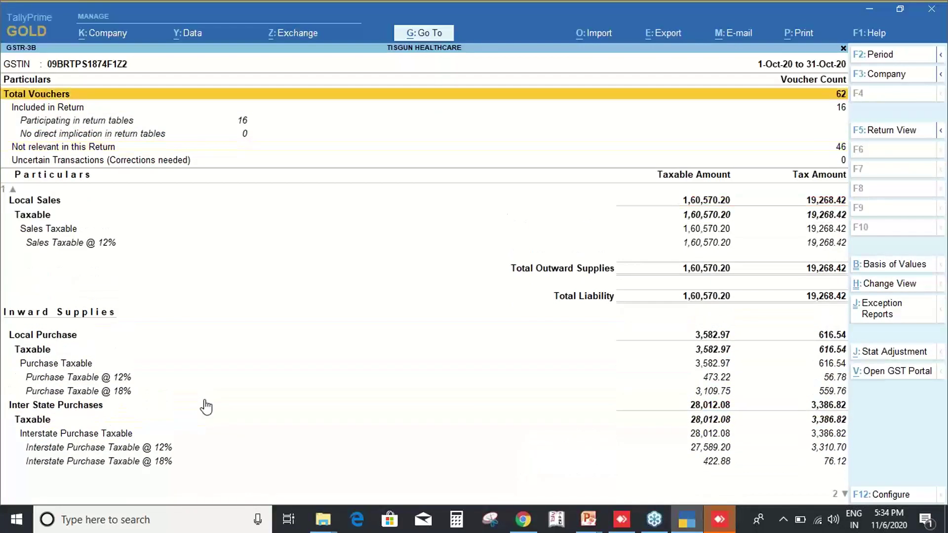
# Open October's GSTR-2 return (5 B2B invoices, tax 4,003.36) and scan its summary rows.
pyautogui.press('Escape')
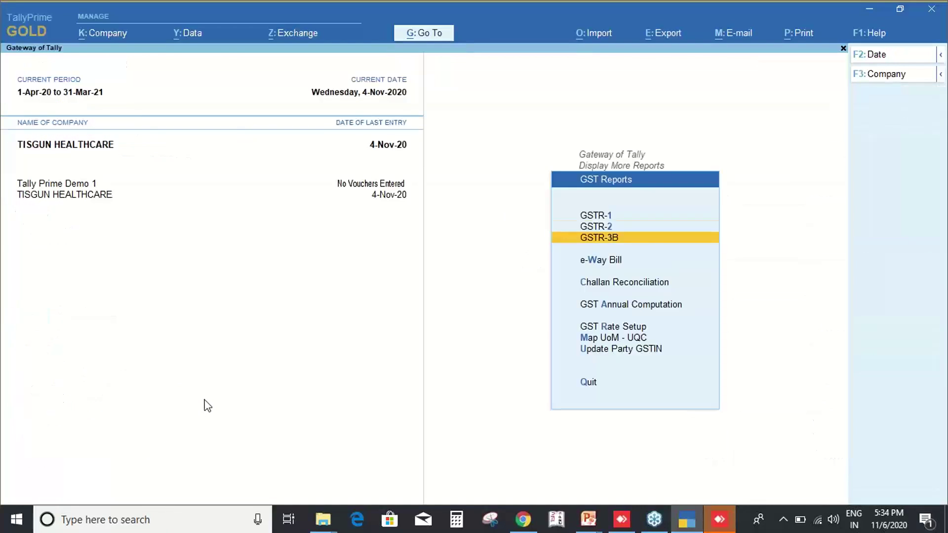
pyautogui.press('Up')
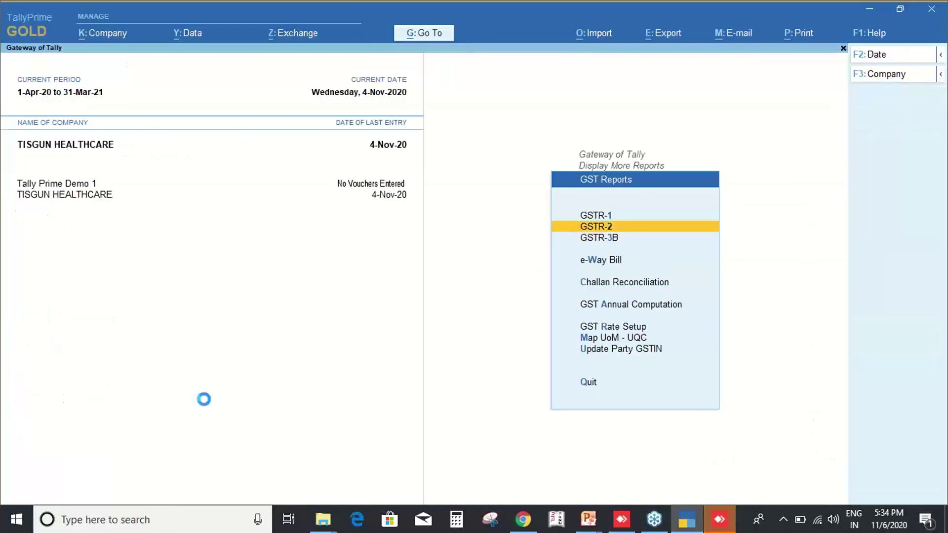
pyautogui.press('Return')
pyautogui.press('Down')
pyautogui.press('Down')
pyautogui.press('Down')
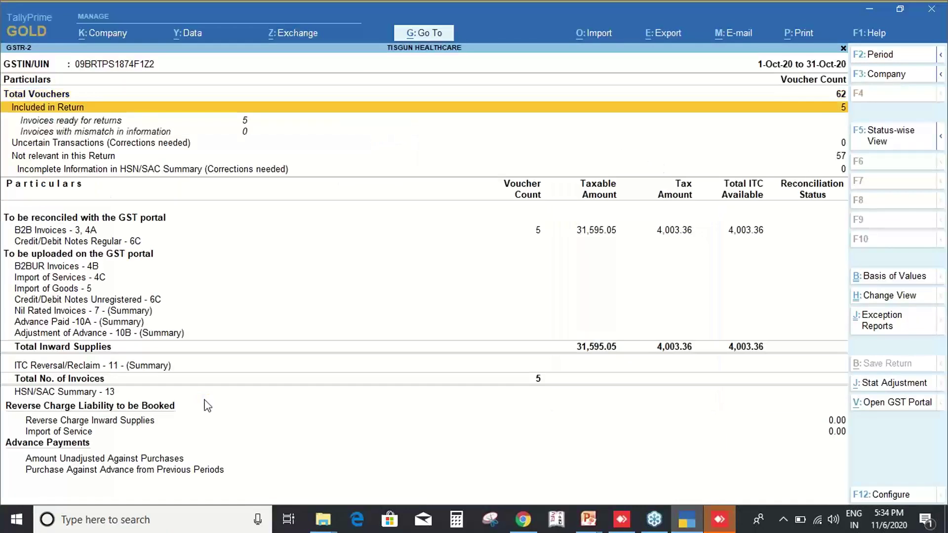
pyautogui.press('Down')
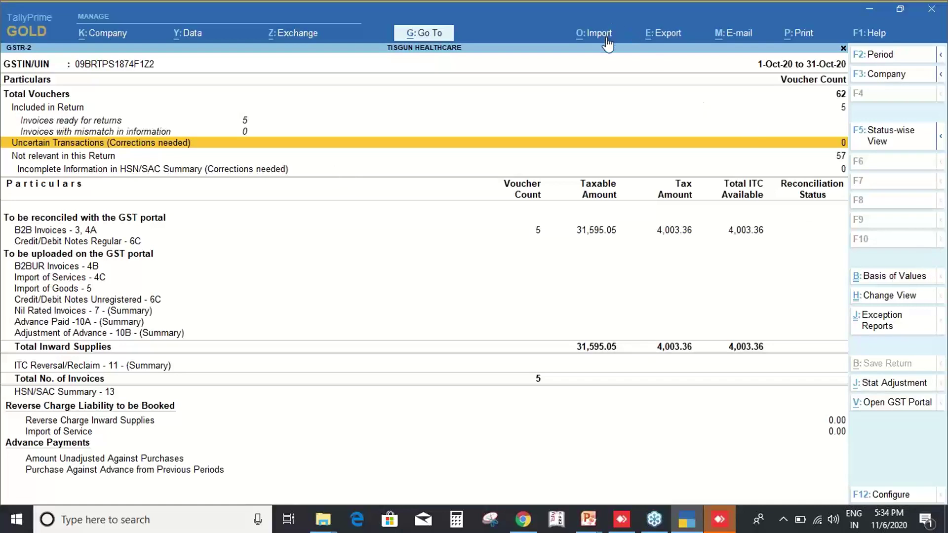
pyautogui.press('ctrl')
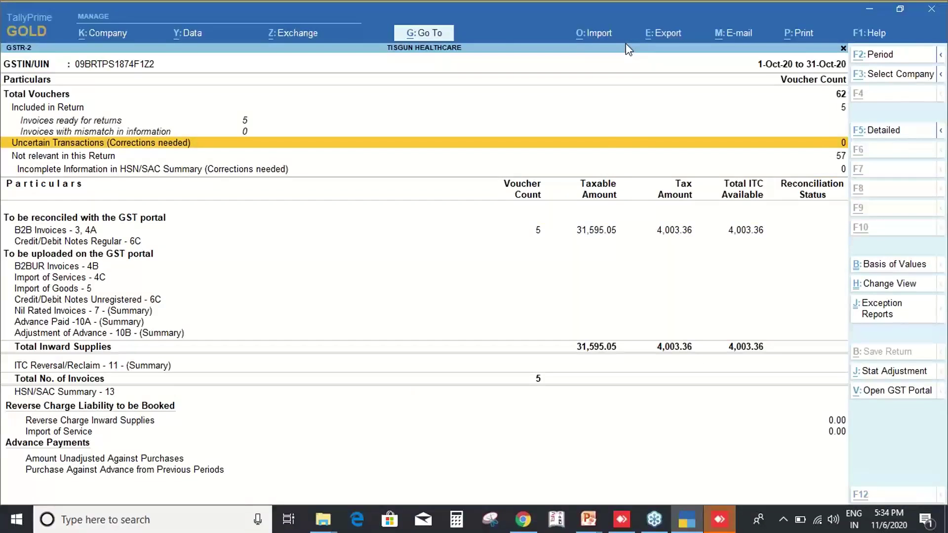
# Explore Import > Load JSON from drive, cancel, and go back to the Gateway.
pyautogui.click(625, 46)
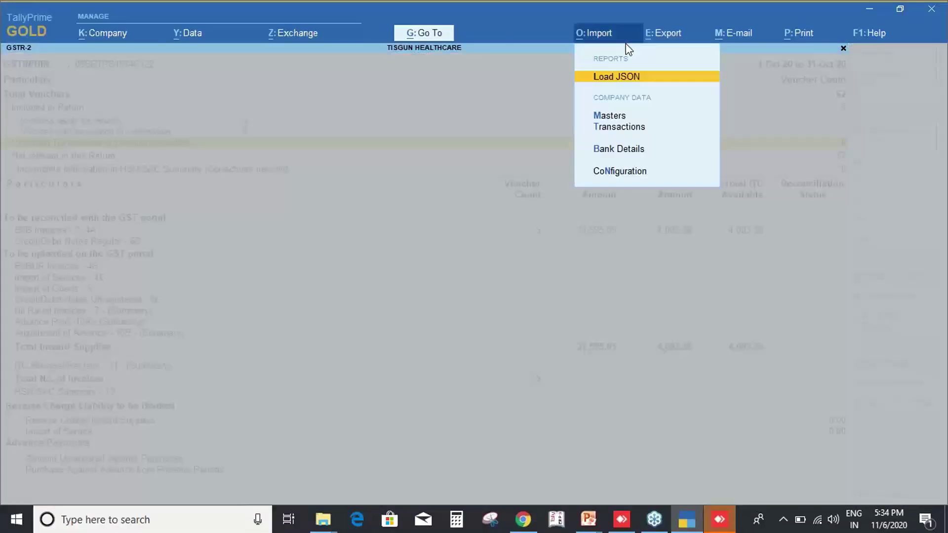
pyautogui.click(629, 77)
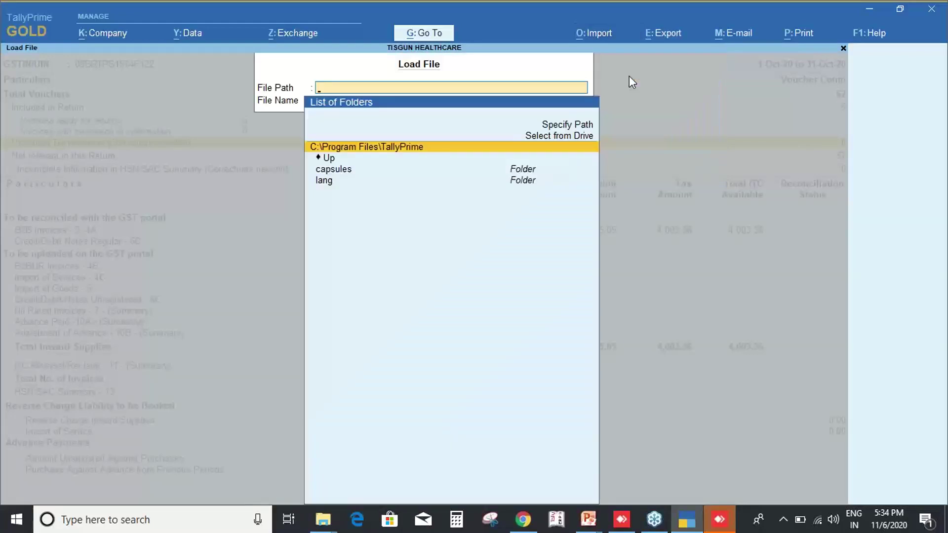
pyautogui.press('Up')
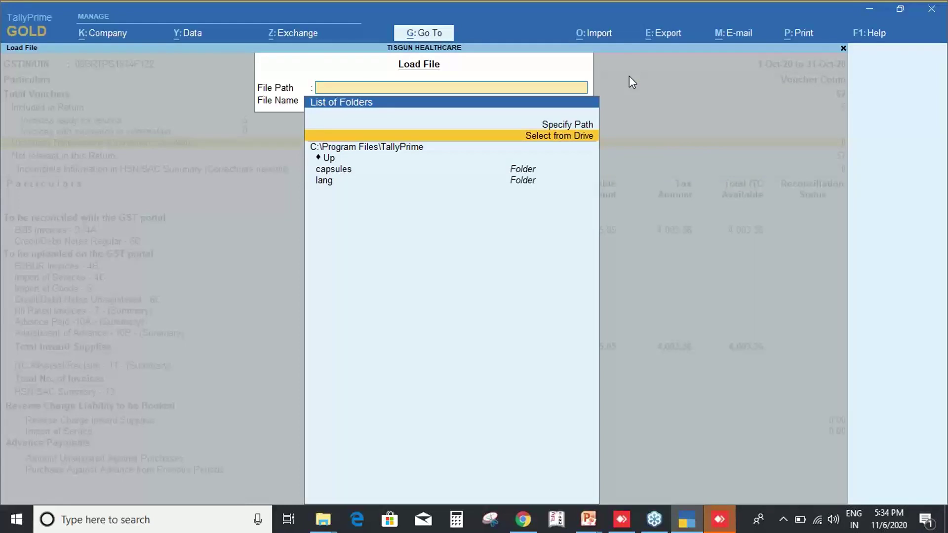
pyautogui.press('Return')
pyautogui.press('Down')
pyautogui.press('Down')
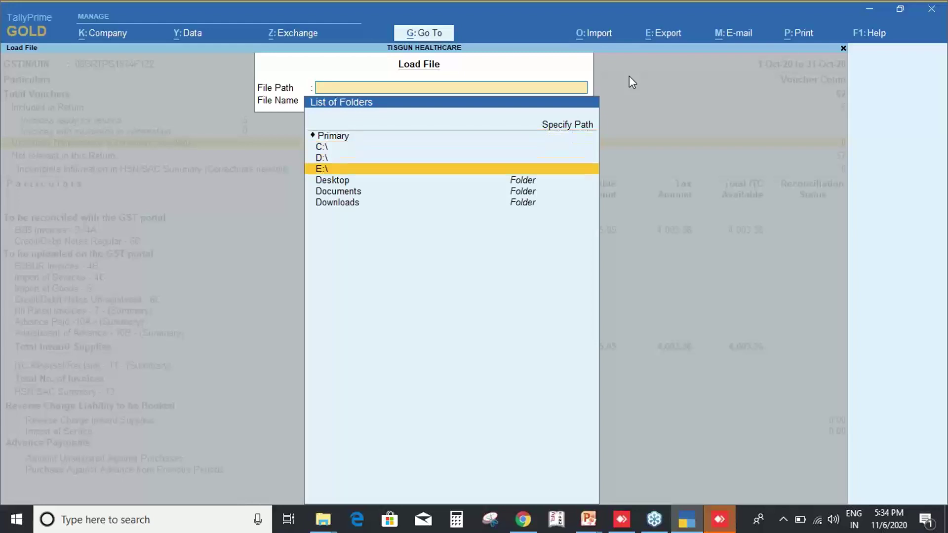
pyautogui.press('Escape')
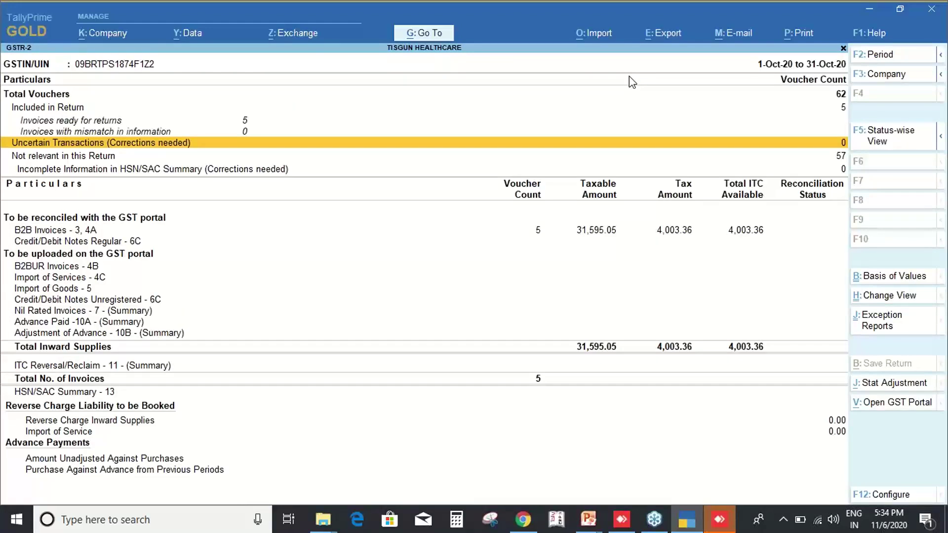
pyautogui.press('Escape')
pyautogui.press('Escape')
pyautogui.press('Escape')
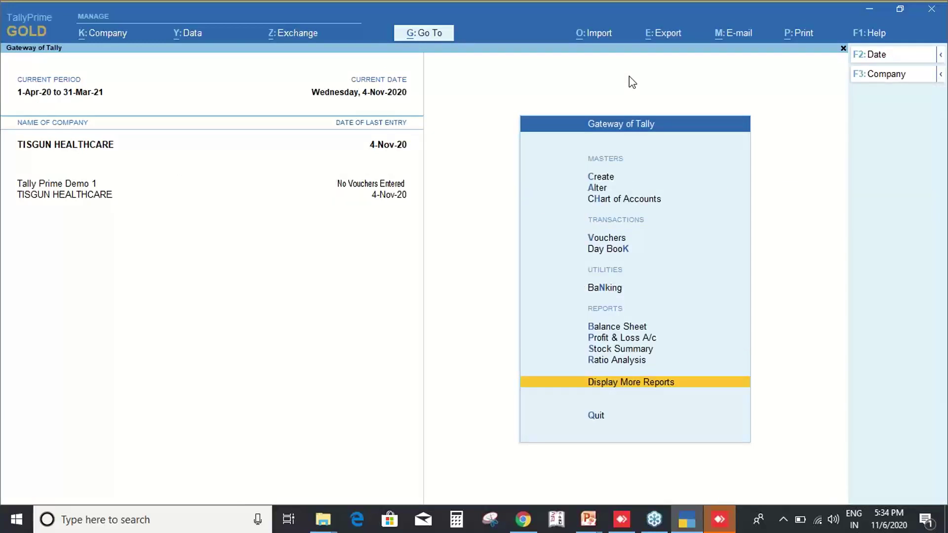
# Open the VRINDAVAN PHARMA ledger vouchers and clear the period to show the full year.
pyautogui.press('Return')
pyautogui.press('a')
pyautogui.write('l')
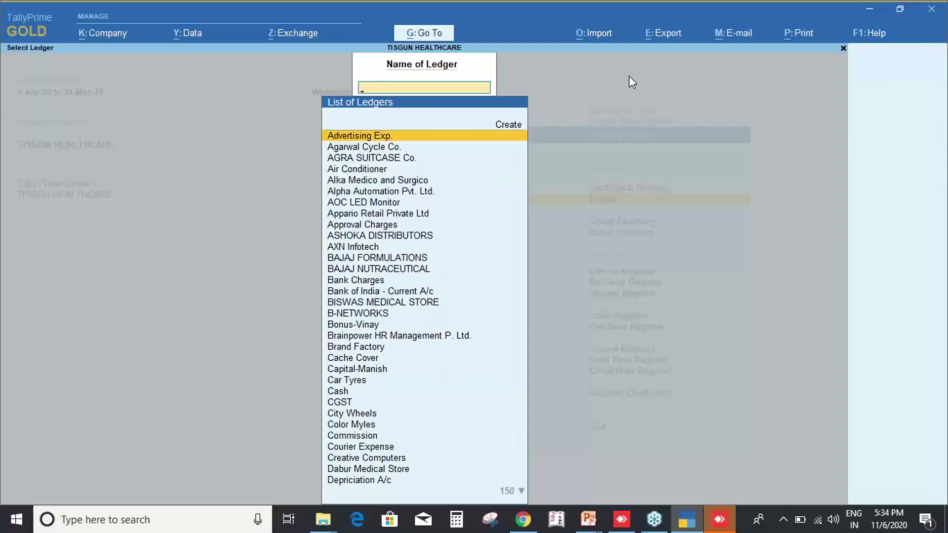
pyautogui.write('Vrin')
pyautogui.press('Return')
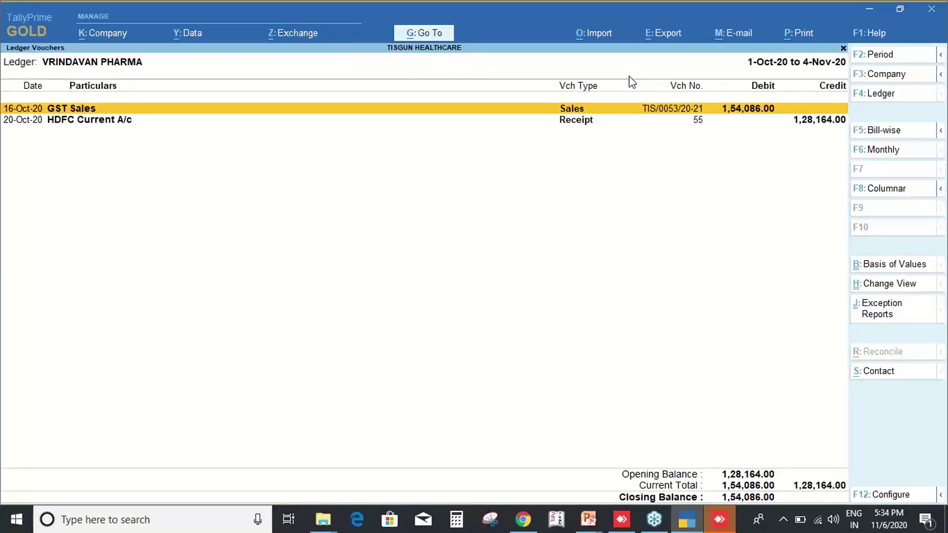
pyautogui.press('F2')
pyautogui.press('space')
pyautogui.press('Return')
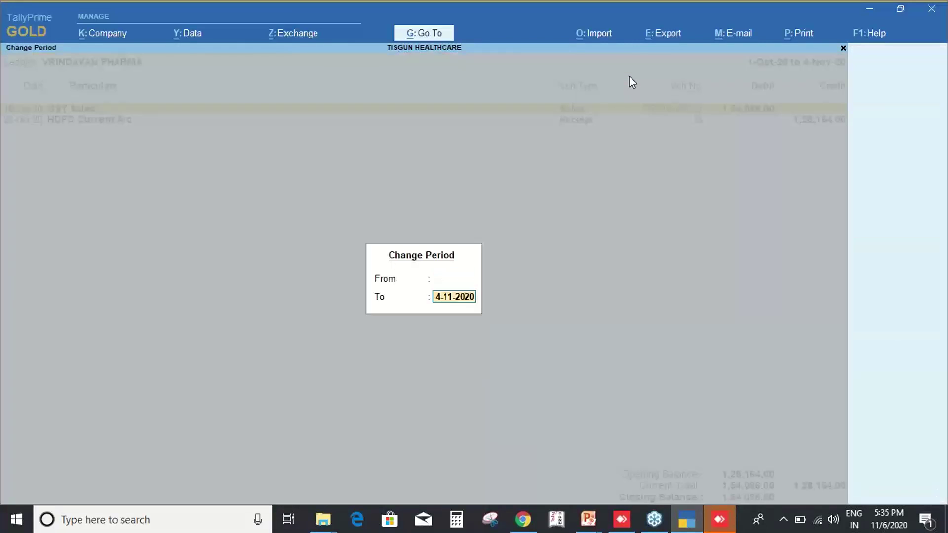
pyautogui.press('space')
pyautogui.press('Return')
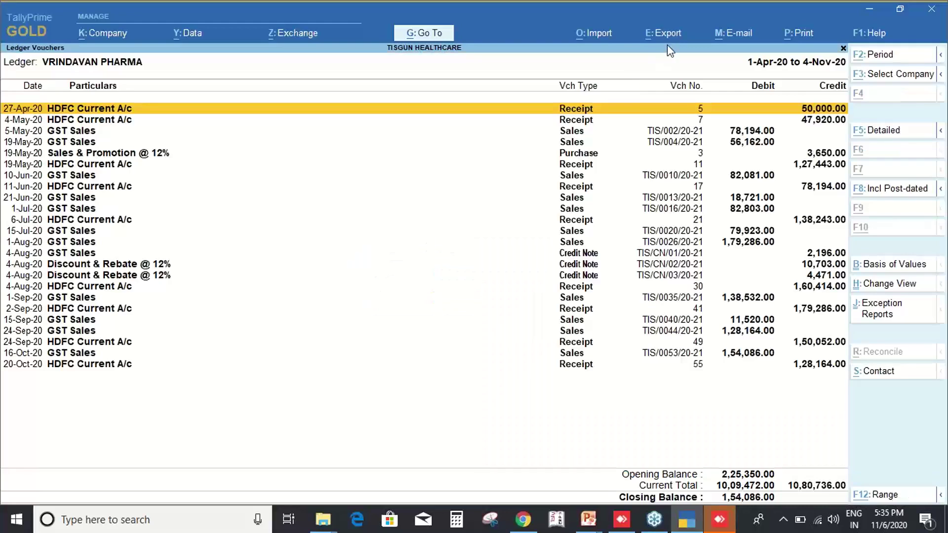
# Browse the export options, pick Sales Vouchers, then cancel back to the ledger.
pyautogui.hotkey('alt', 'e')
pyautogui.press('Down')
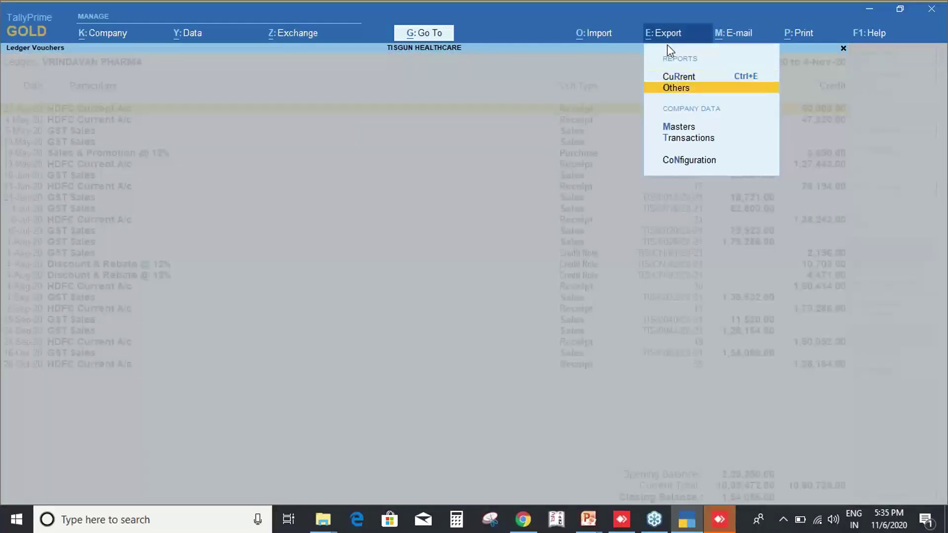
pyautogui.press('Up')
pyautogui.press('Down')
pyautogui.press('Up')
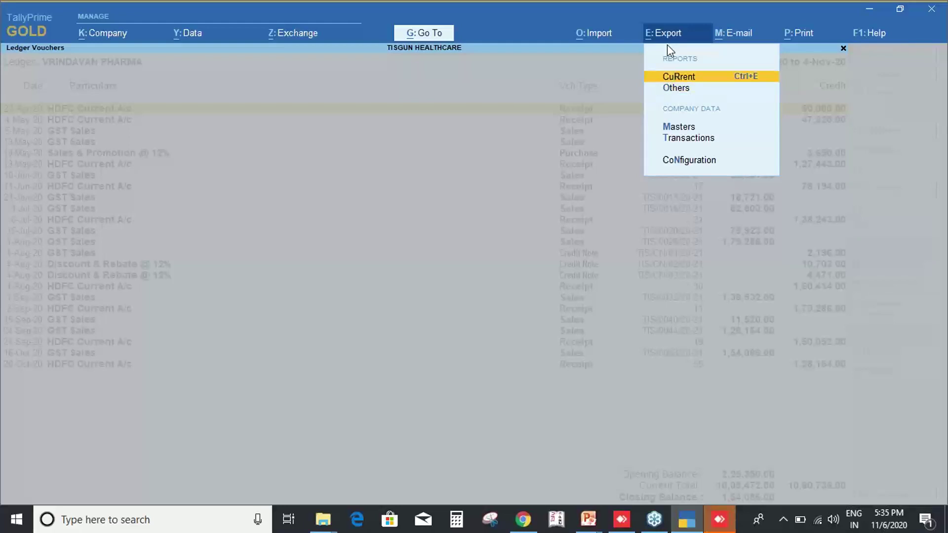
pyautogui.press('Down')
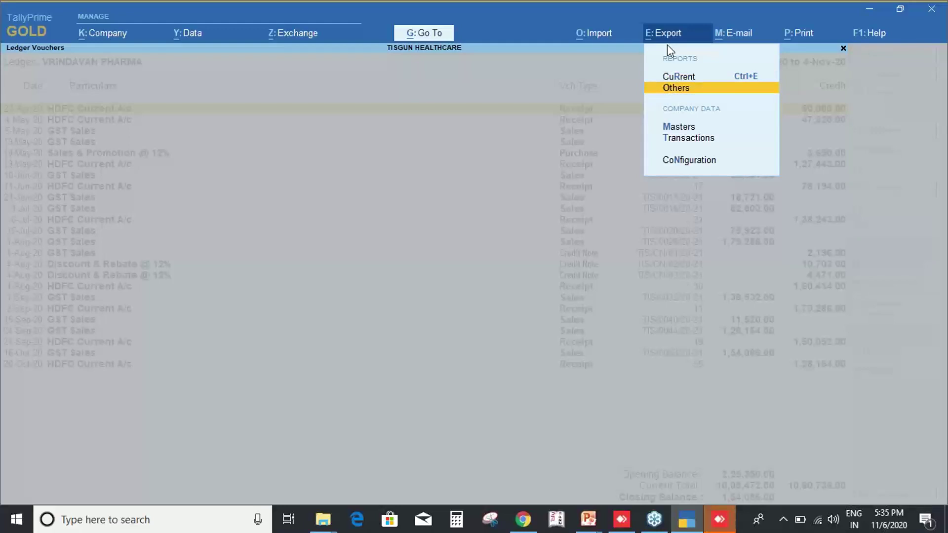
pyautogui.press('Down')
pyautogui.press('Down')
pyautogui.press('Down')
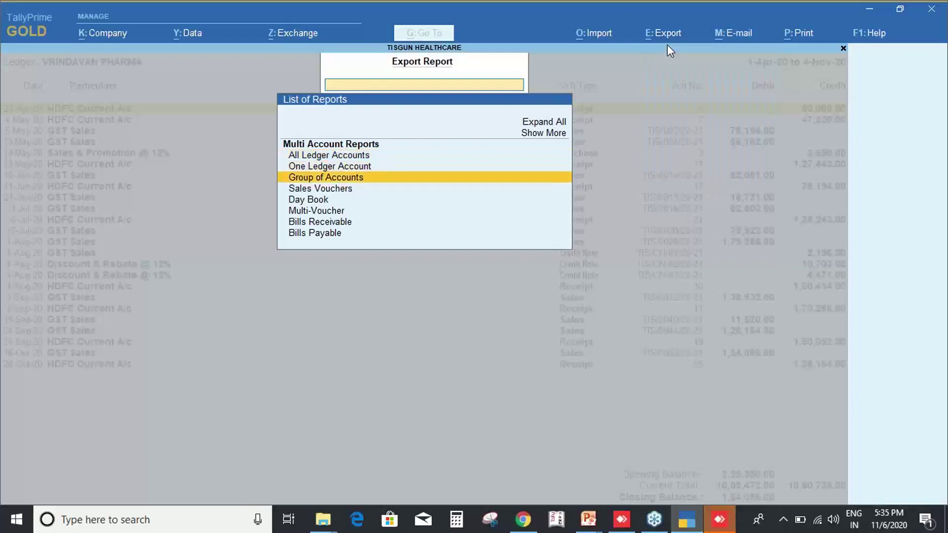
pyautogui.press('Return')
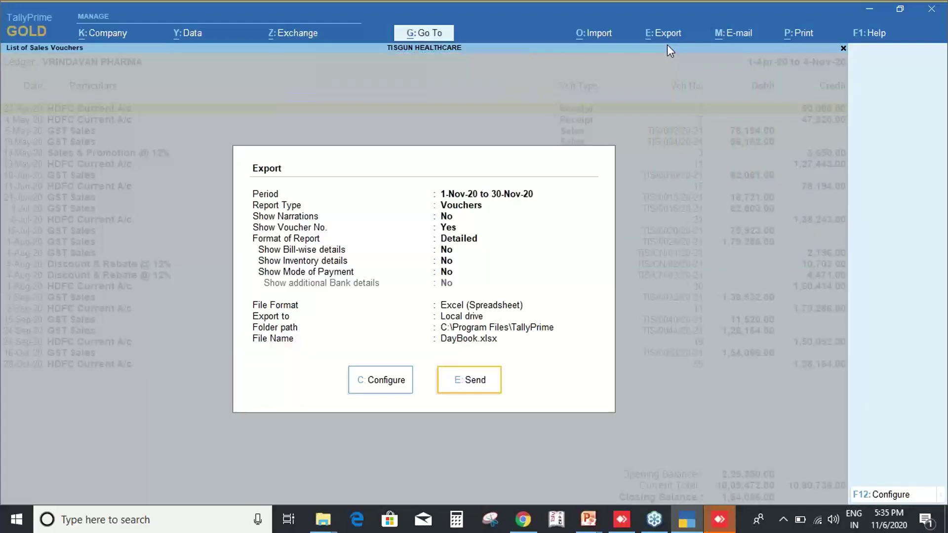
pyautogui.press('Escape')
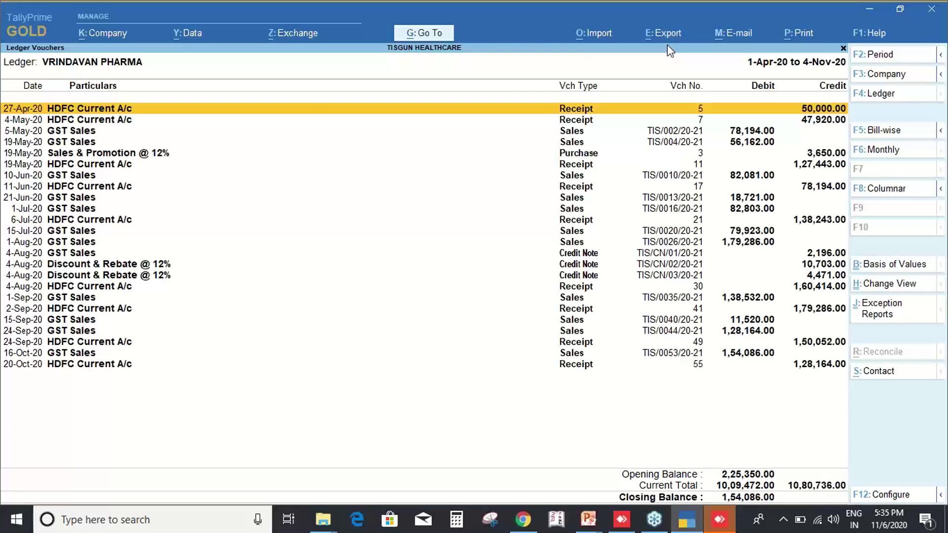
# Start exporting the current ledger report.
pyautogui.hotkey('alt', 'e')
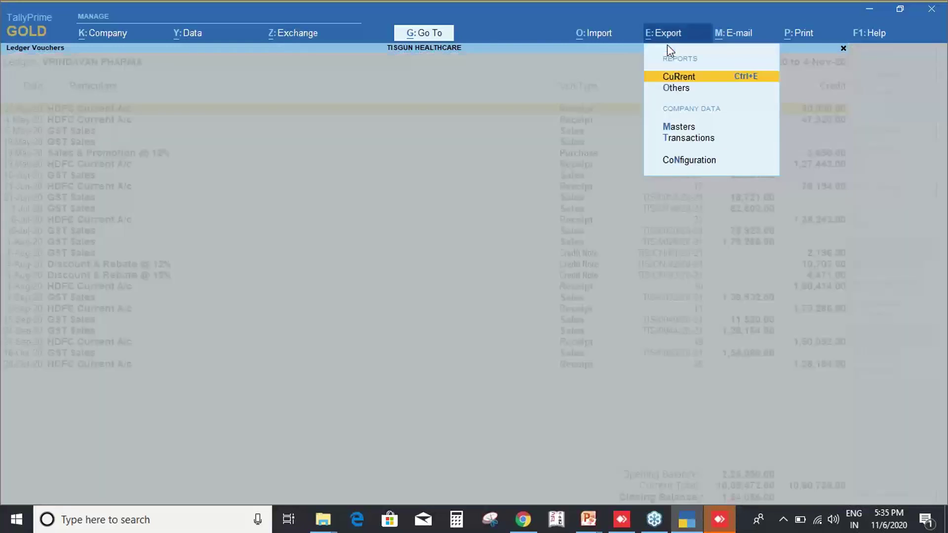
pyautogui.press('Return')
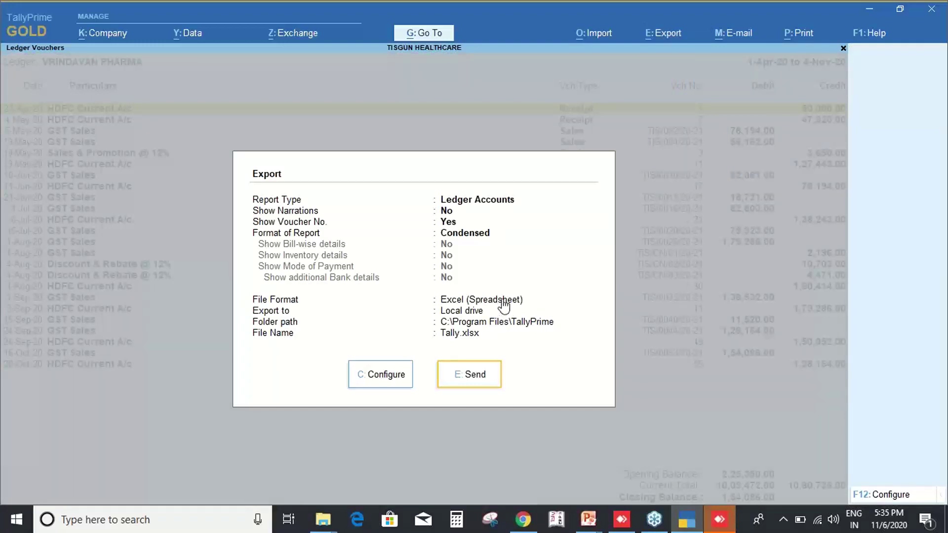
pyautogui.hotkey('ctrl', '1')
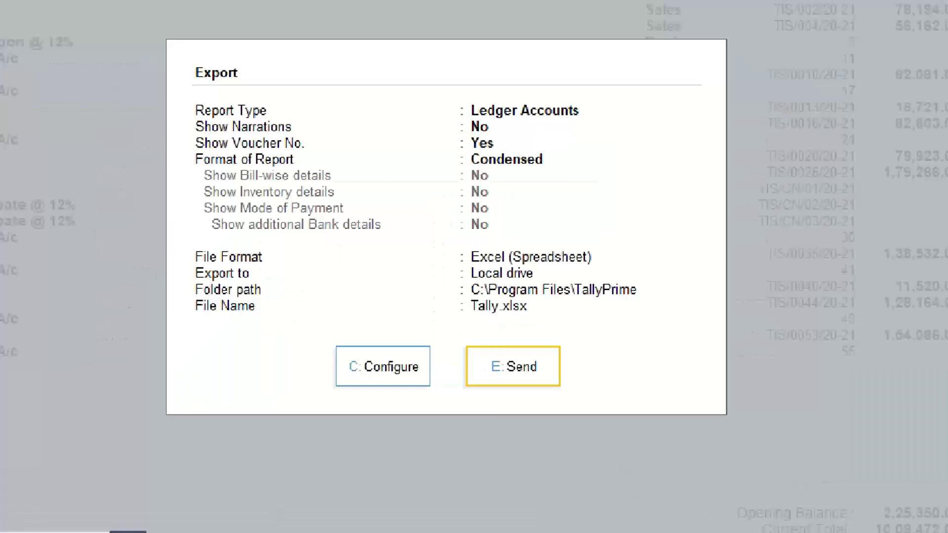
pyautogui.click(362, 372)
pyautogui.moveTo(318, 330); pyautogui.dragTo(355, 268)
pyautogui.moveTo(362, 259); pyautogui.dragTo(422, 302)
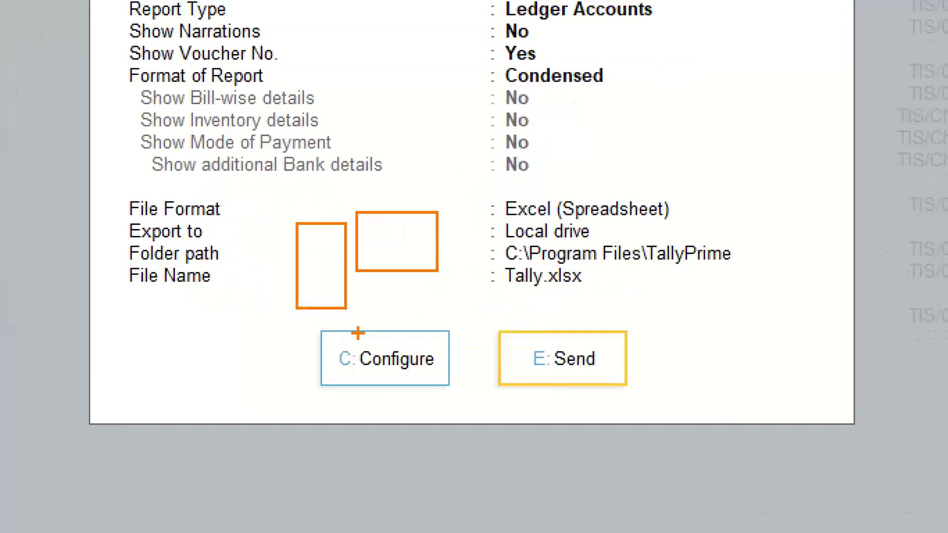
pyautogui.moveTo(269, 333)
pyautogui.mouseDown()
pyautogui.moveTo(494, 388)
pyautogui.moveTo(501, 405)
pyautogui.mouseUp()
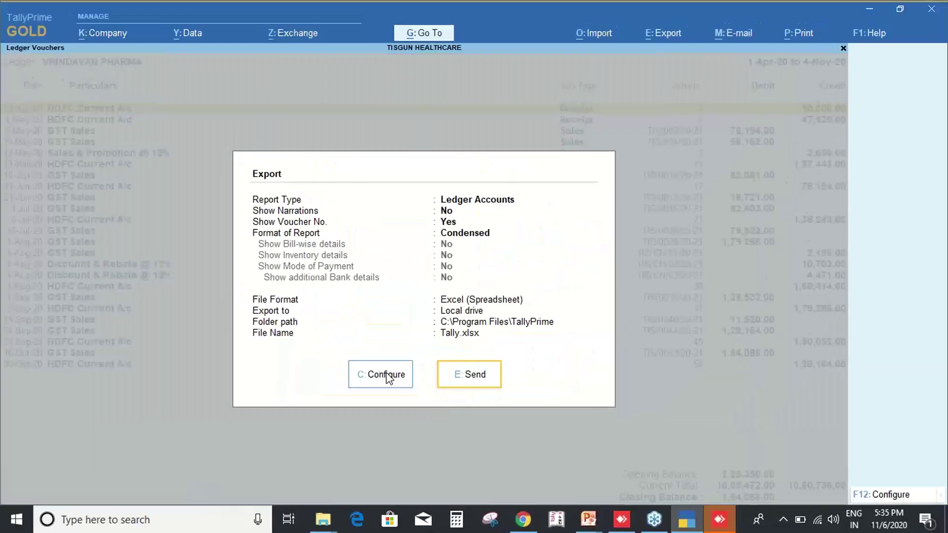
# Review the export file format, keep Excel (Spreadsheet) as Tally.xlsx, and close the report.
pyautogui.click(383, 365)
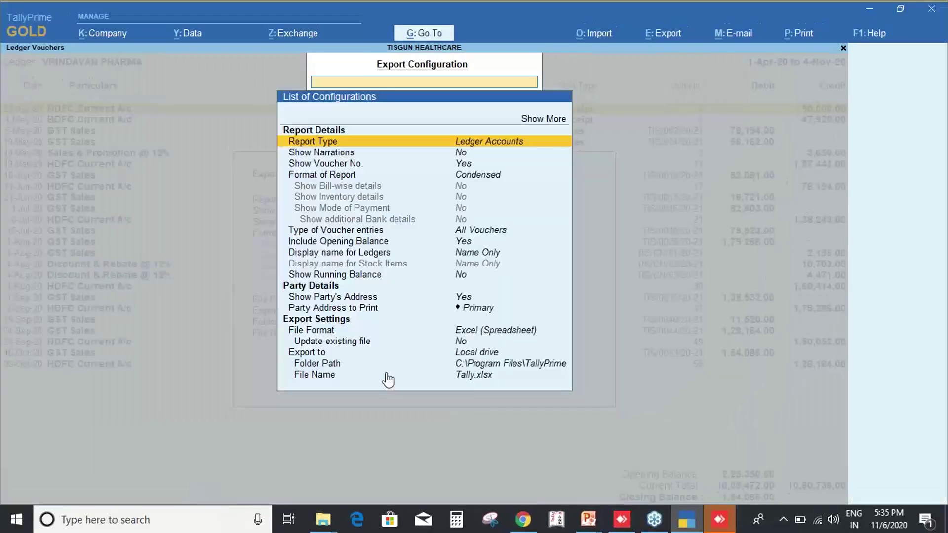
pyautogui.press('Down')
pyautogui.press('Down')
pyautogui.press('Down')
pyautogui.press('Down')
pyautogui.press('Down')
pyautogui.press('Down')
pyautogui.press('Down')
pyautogui.press('Down')
pyautogui.press('Down')
pyautogui.press('Down')
pyautogui.press('Down')
pyautogui.press('Down')
pyautogui.press('Down')
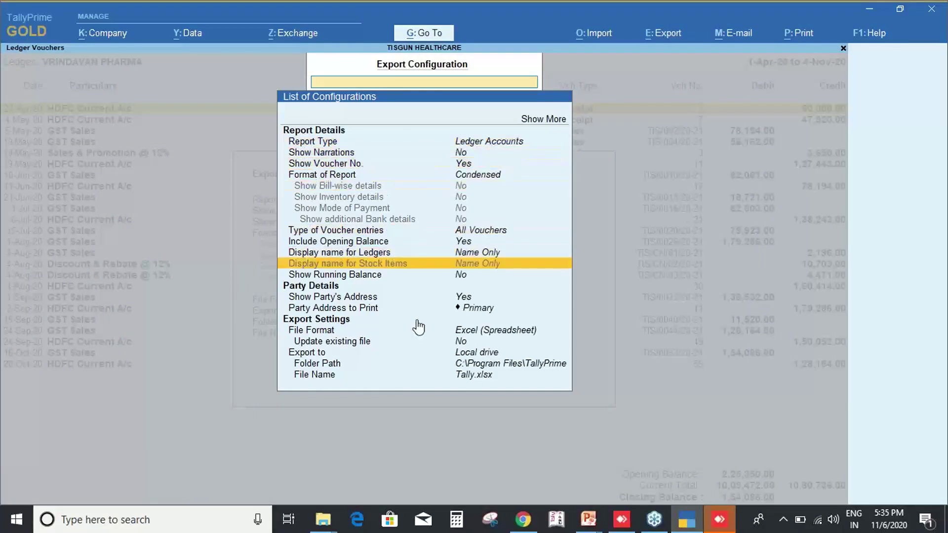
pyautogui.press('Up')
pyautogui.press('Up')
pyautogui.press('Up')
pyautogui.press('Up')
pyautogui.press('Up')
pyautogui.press('Up')
pyautogui.press('Up')
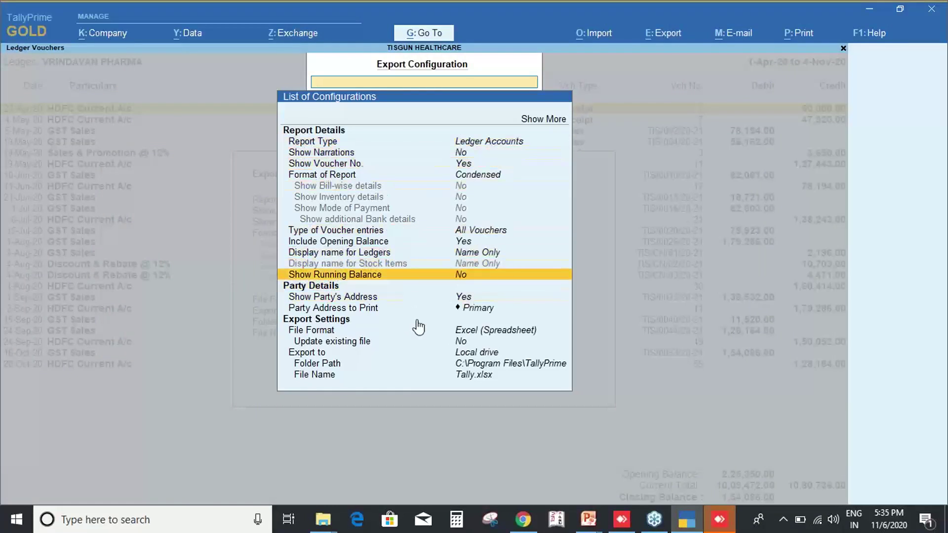
pyautogui.press('Down')
pyautogui.press('Down')
pyautogui.press('Down')
pyautogui.press('Down')
pyautogui.press('Down')
pyautogui.press('Down')
pyautogui.press('Down')
pyautogui.press('Down')
pyautogui.press('Down')
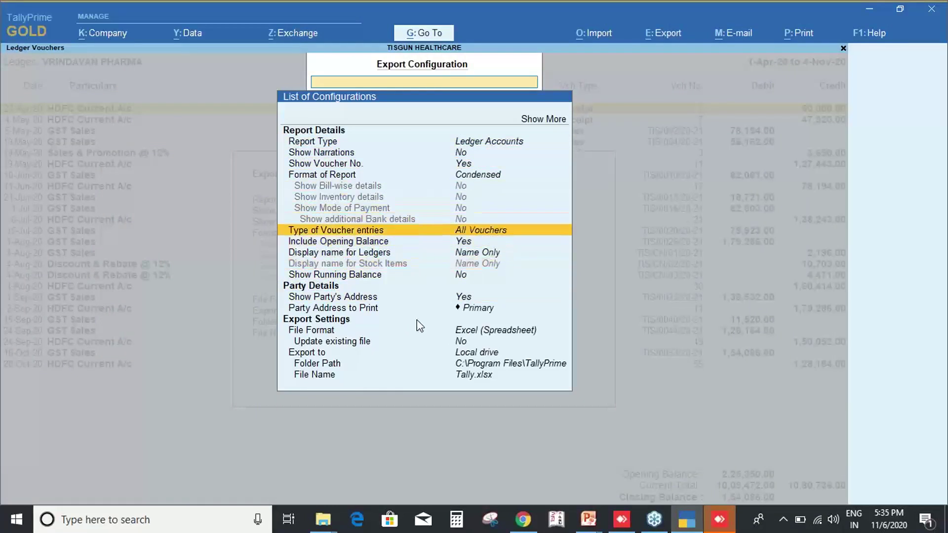
pyautogui.press('Return')
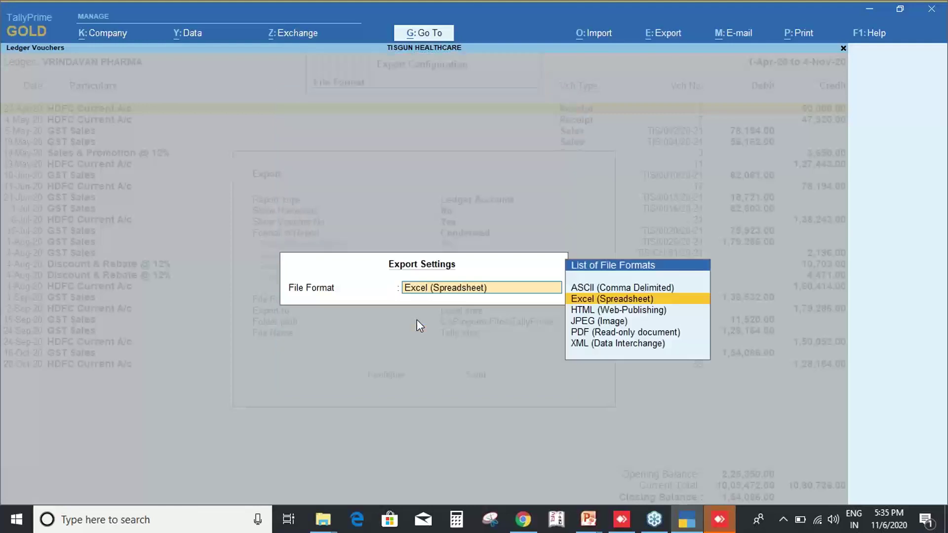
pyautogui.press('Down')
pyautogui.press('Down')
pyautogui.press('Down')
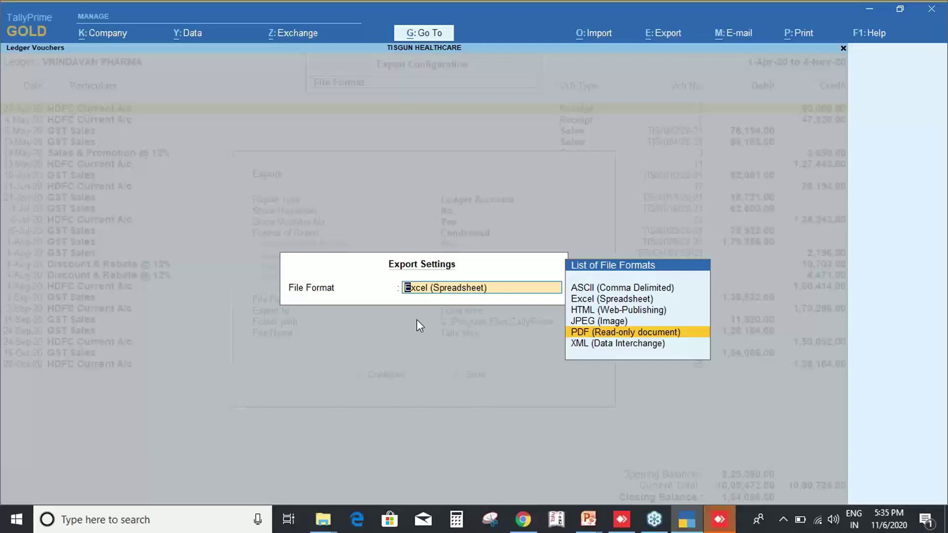
pyautogui.press('BackSpace')
pyautogui.press('Escape')
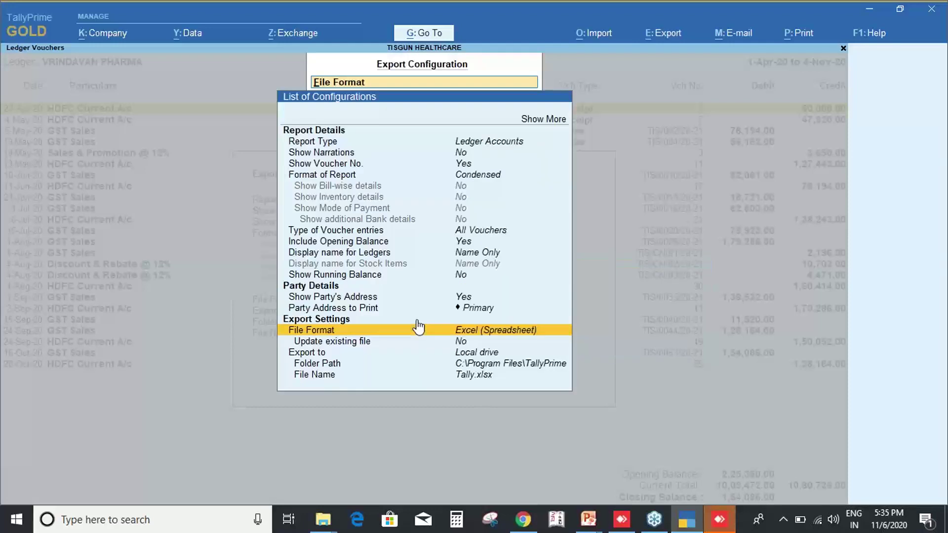
pyautogui.press('Escape')
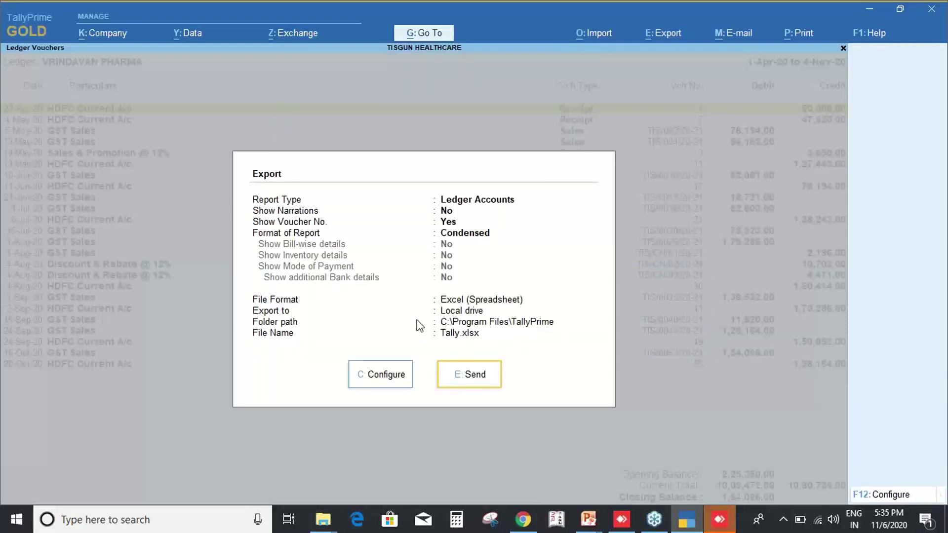
pyautogui.press('Escape')
pyautogui.press('Escape')
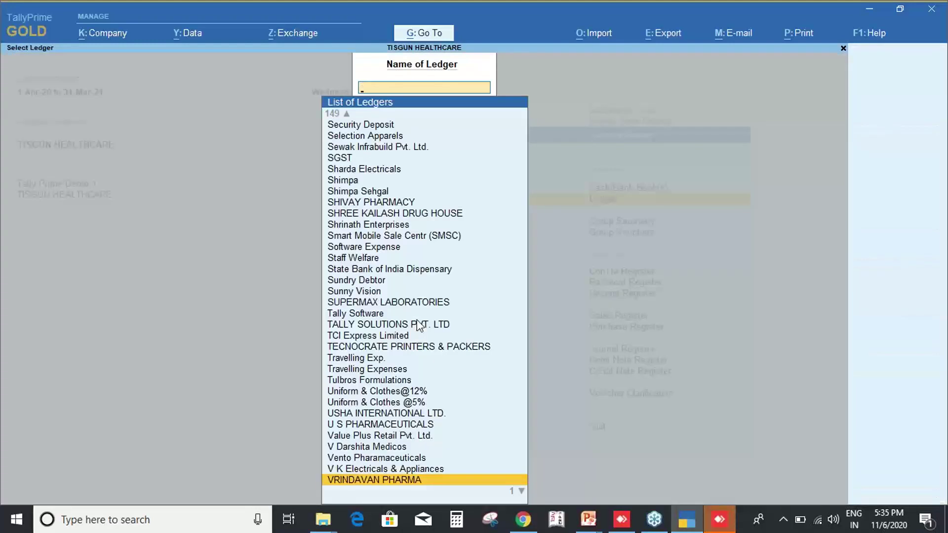
# Leave the ledger list and advance the PowerPoint show to the PRIME TECHNOLOGY slide.
pyautogui.press('Escape')
pyautogui.press('Escape')
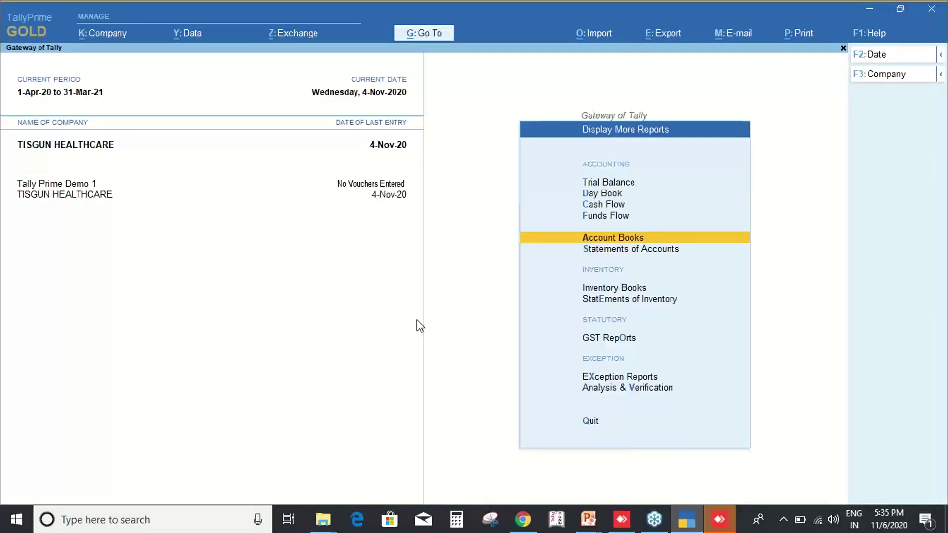
pyautogui.hotkey('alt', 'Tab')
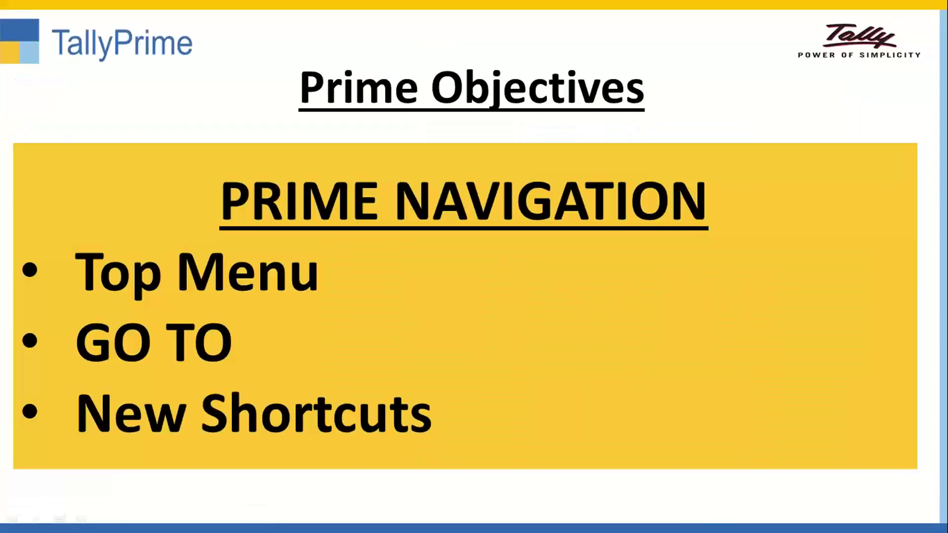
pyautogui.press('Right')
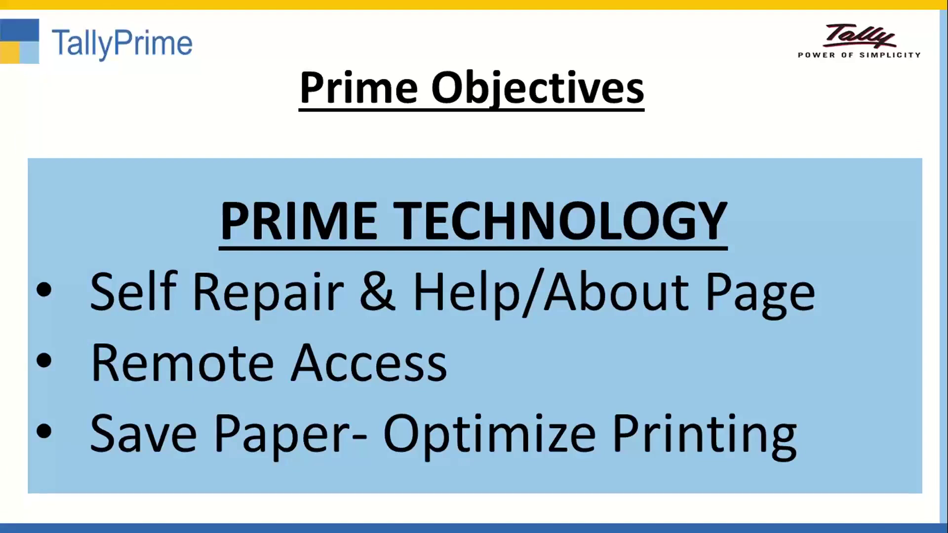
pyautogui.hotkey('alt', 'Tab')
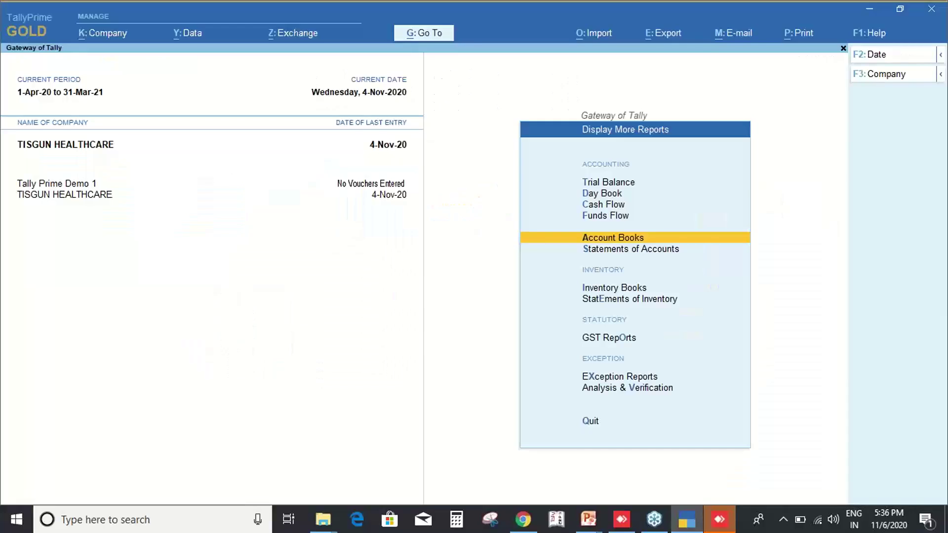
# Back in TallyPrime, return to the Gateway of Tally and reopen Display More Reports.
pyautogui.press('Escape')
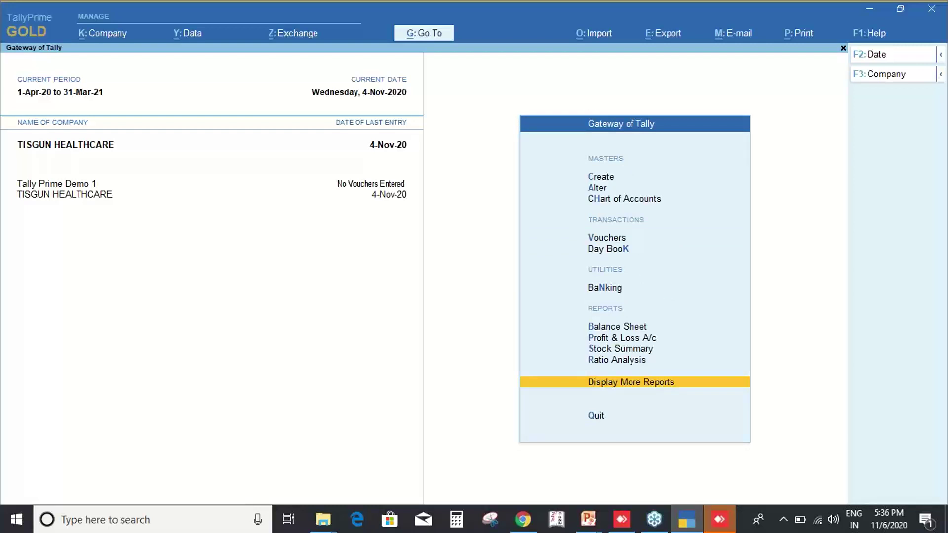
pyautogui.click(130, 378)
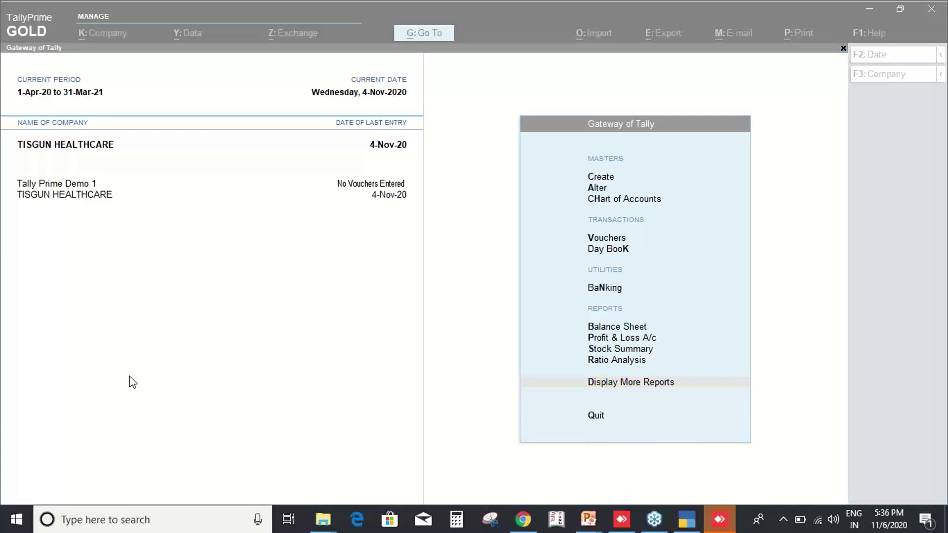
pyautogui.click(243, 345)
# Show the VRINDAVAN PHARMA ledger for 1-Apr-20 to 4-Nov-20 and open the 1-Aug-20 sales voucher.
pyautogui.write('d')
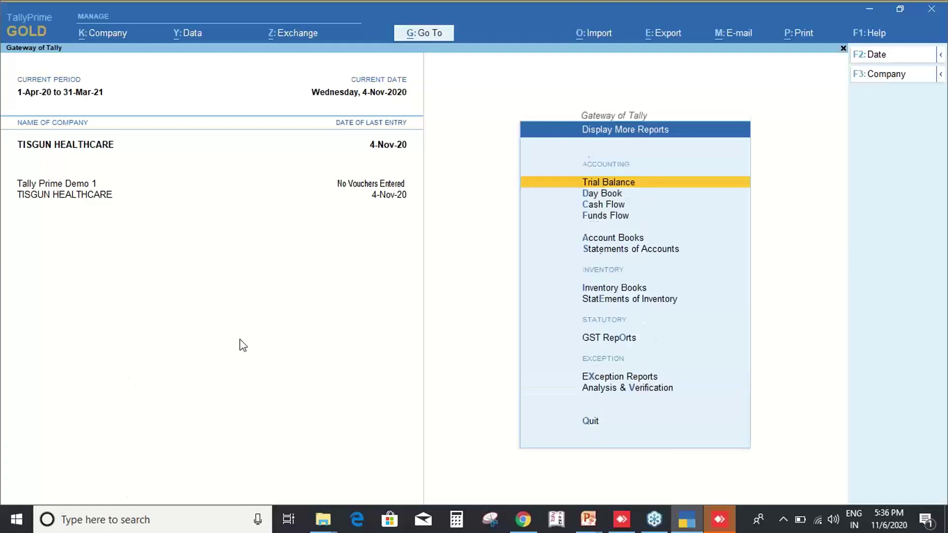
pyautogui.write('alVrind')
pyautogui.press('Return')
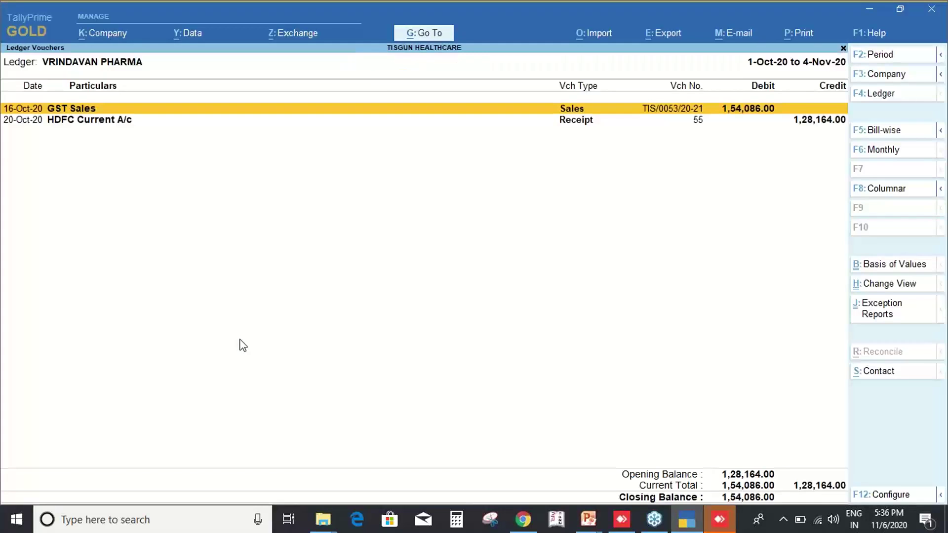
pyautogui.hotkey('alt', 'F2')
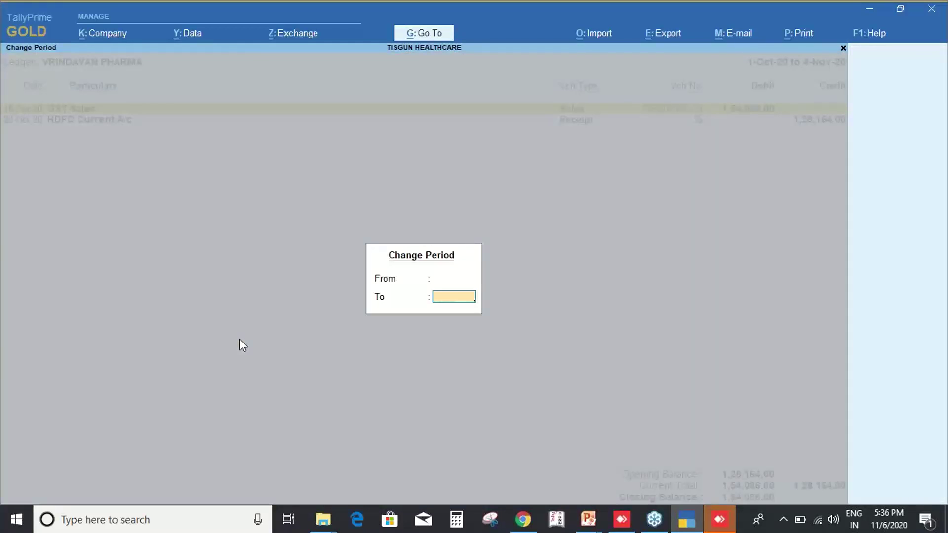
pyautogui.press('Return')
pyautogui.press('Down')
pyautogui.press('Down')
pyautogui.press('Down')
pyautogui.press('Down')
pyautogui.press('Down')
pyautogui.press('Down')
pyautogui.press('Down')
pyautogui.press('Down')
pyautogui.press('Down')
pyautogui.press('Down')
pyautogui.press('Down')
pyautogui.press('Down')
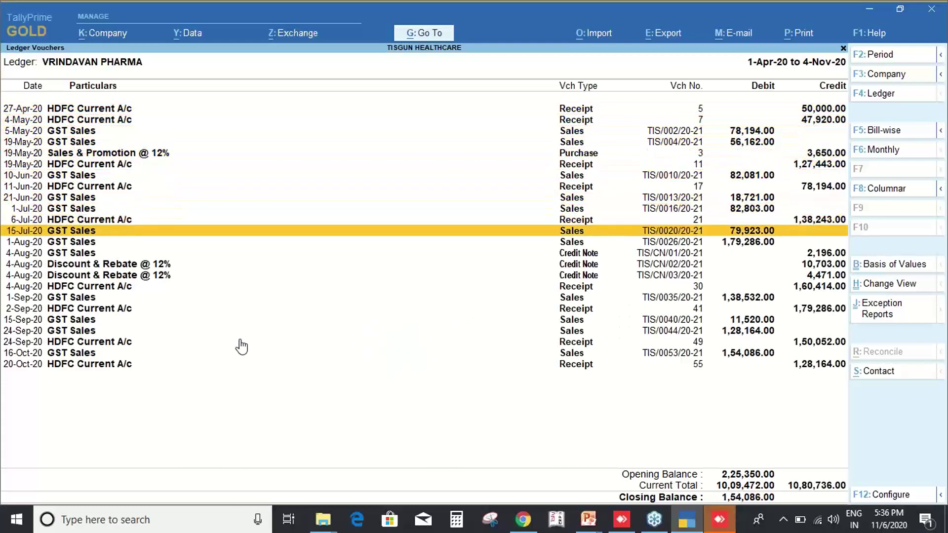
pyautogui.press('Return')
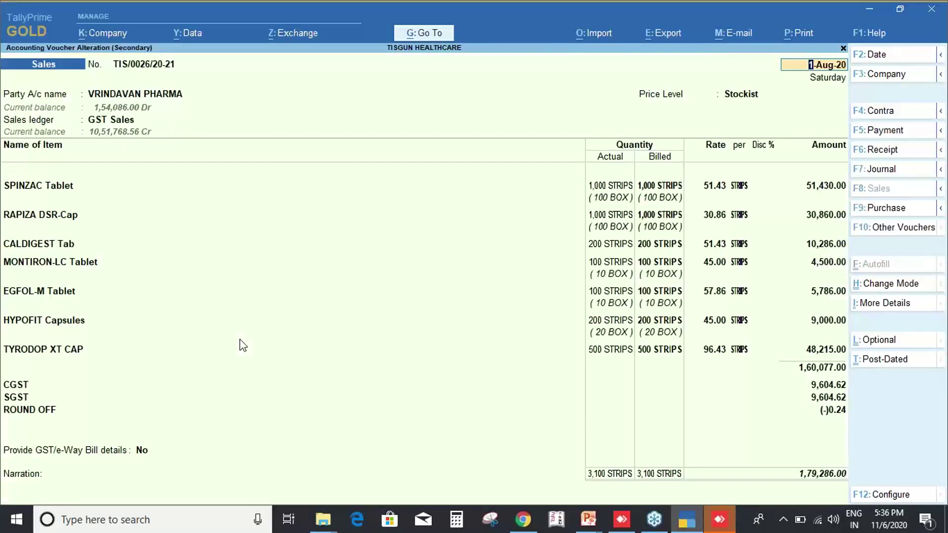
# Bring up the voucher's print options and choose printing other reports.
pyautogui.hotkey('alt', 'p')
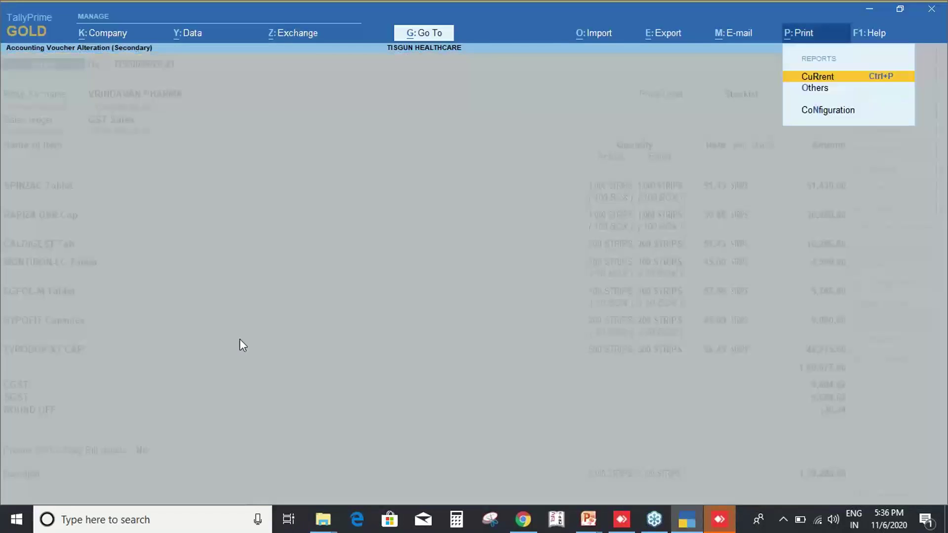
pyautogui.press('Escape')
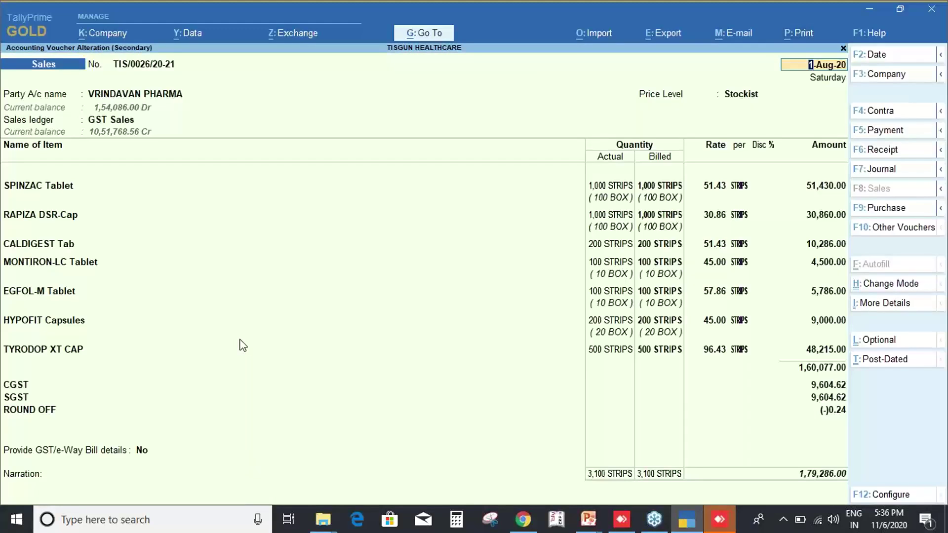
pyautogui.hotkey('alt', 'p')
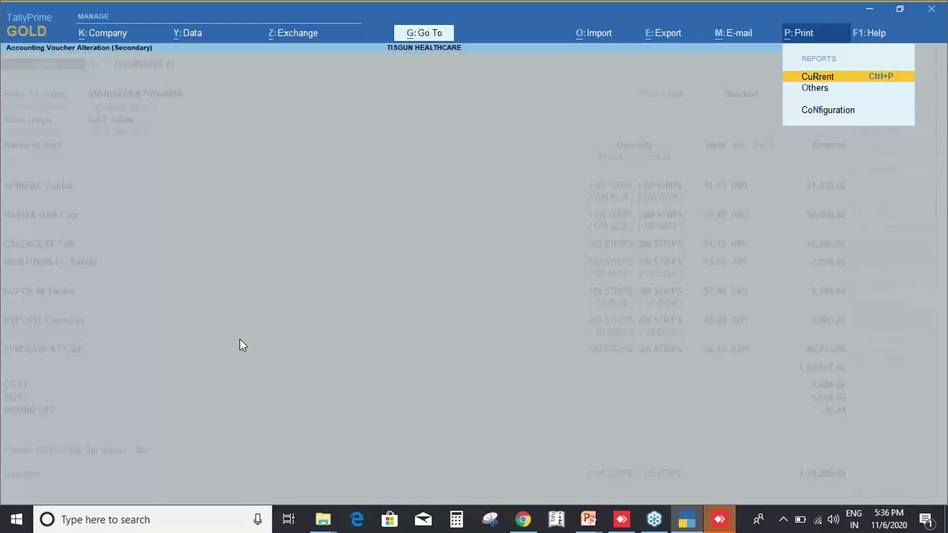
pyautogui.press('Down')
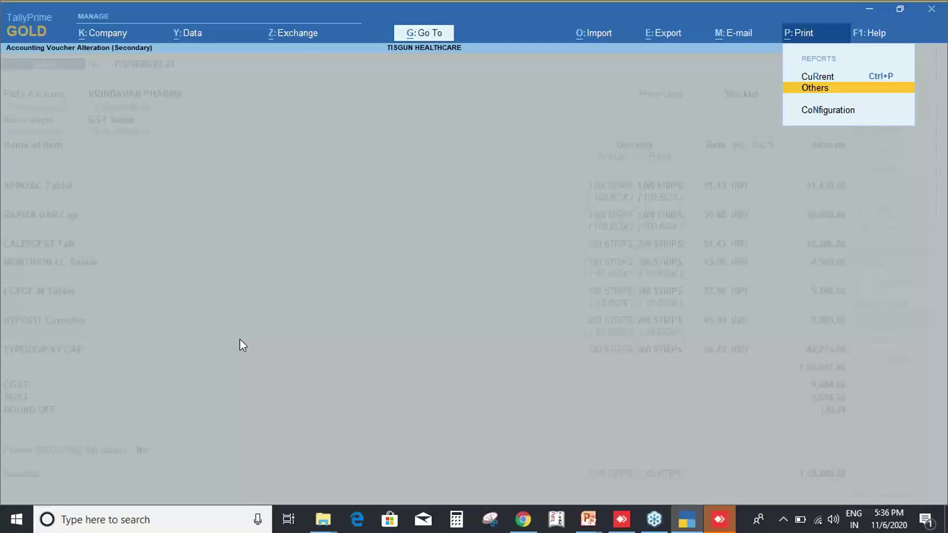
# Preview the November Sales Vouchers register (three vouchers, 14,585.00) and return to voucher TIS/0026/20-21.
pyautogui.press('Return')
pyautogui.press('Down')
pyautogui.press('Down')
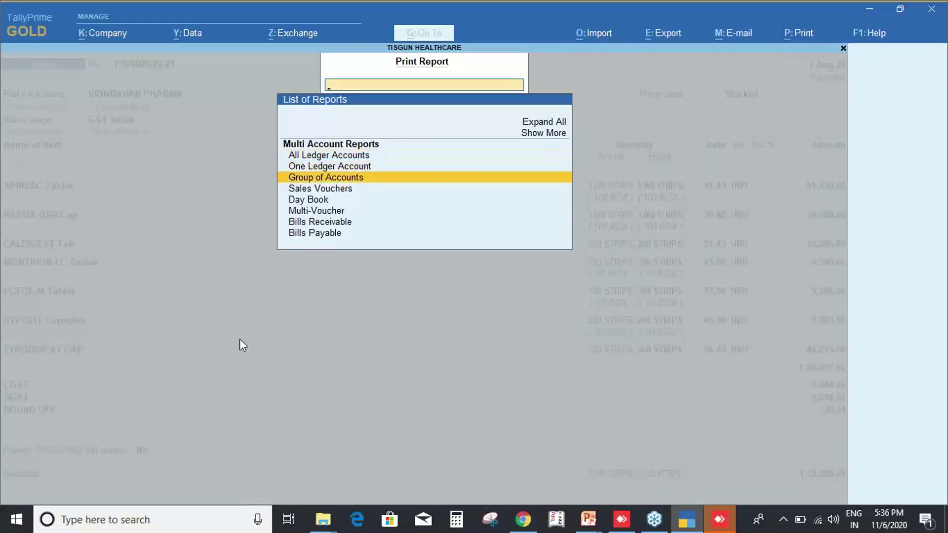
pyautogui.press('Down')
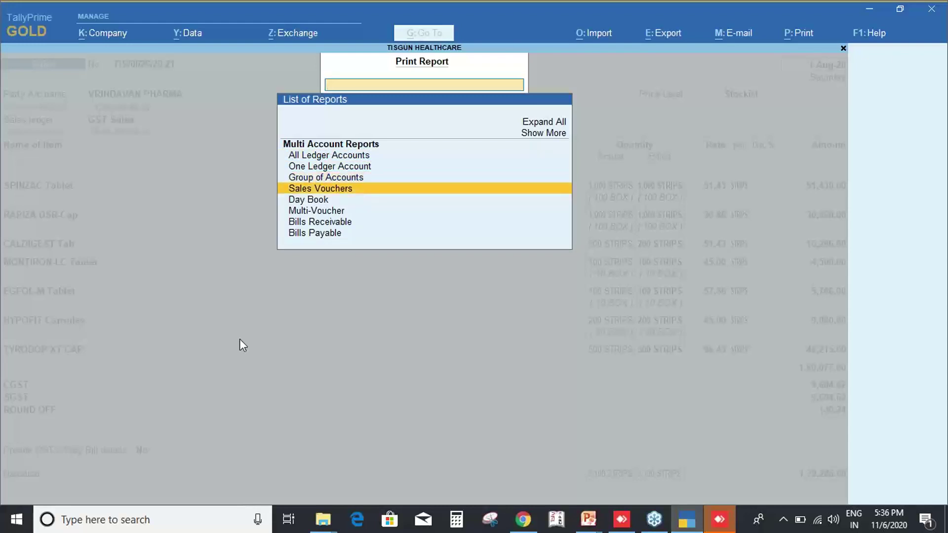
pyautogui.press('Return')
pyautogui.press('Left')
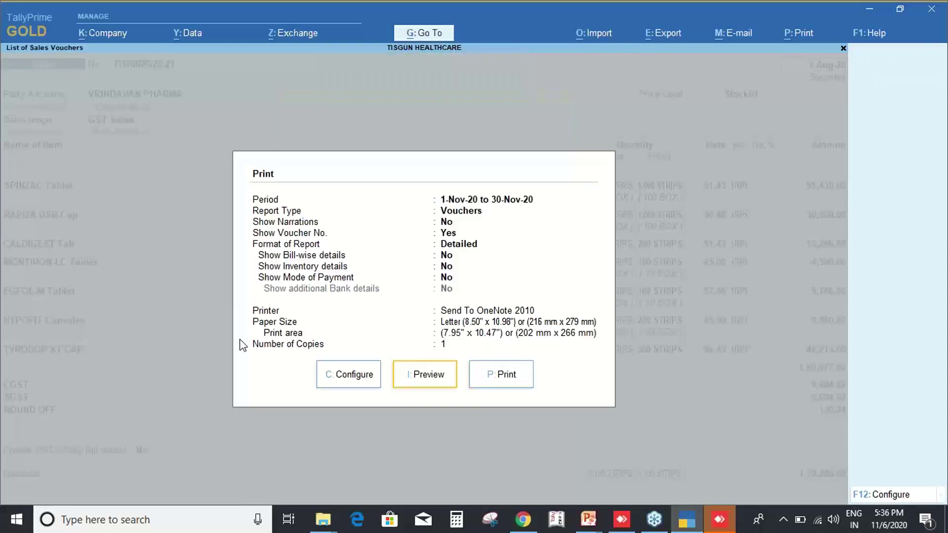
pyautogui.press('Return')
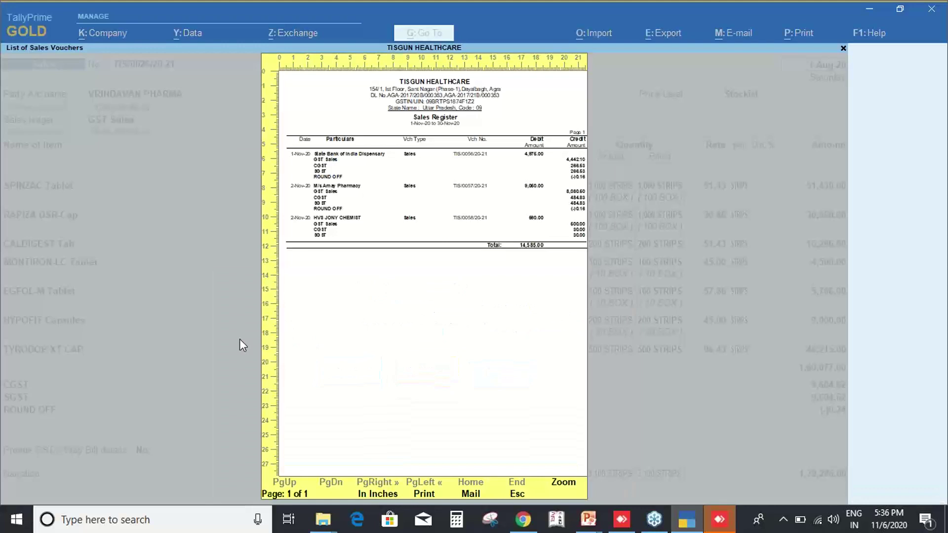
pyautogui.press('Escape')
pyautogui.press('Return')
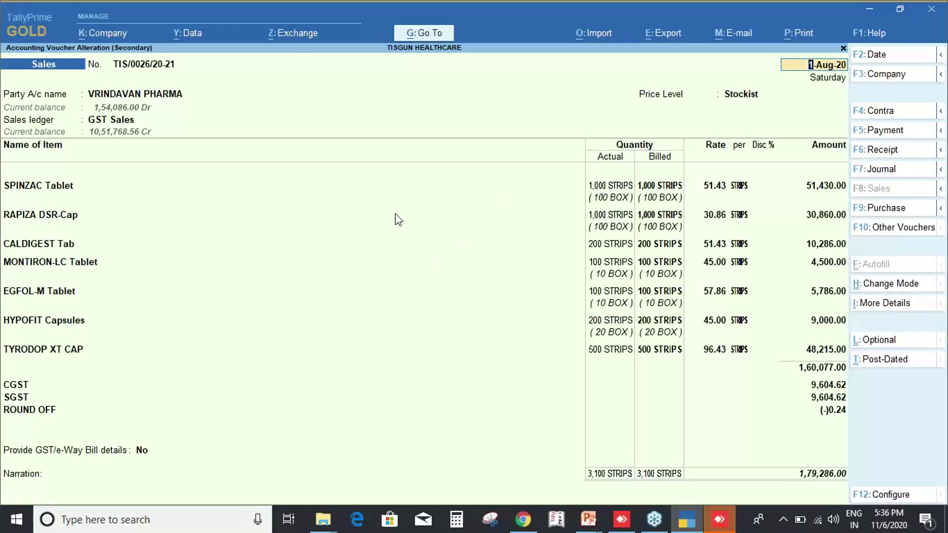
# Preview voucher TIS/0026/20-21 as a Tax Invoice, viewing both of its pages.
pyautogui.hotkey('ctrl', '2')
pyautogui.write('t')
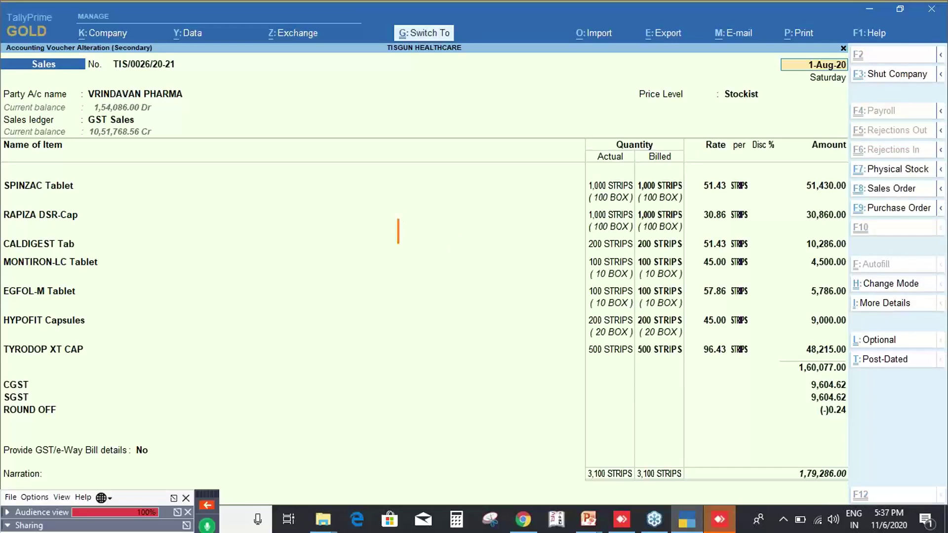
pyautogui.write('V')
pyautogui.press('BackSpace')
pyautogui.write('ctrl+p')
pyautogui.press('Escape')
pyautogui.hotkey('ctrl', 'p')
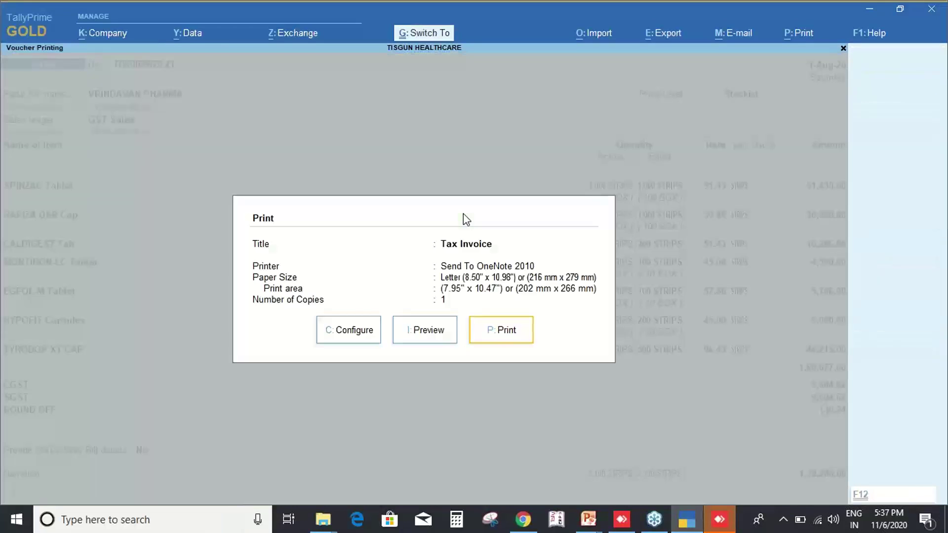
pyautogui.press('i')
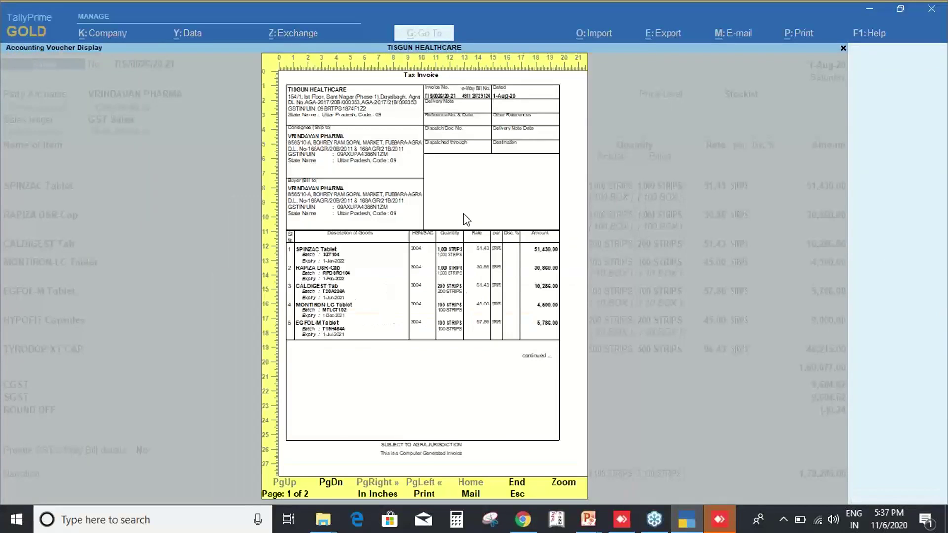
pyautogui.press('pagedown')
pyautogui.press('pageup')
pyautogui.press('Escape')
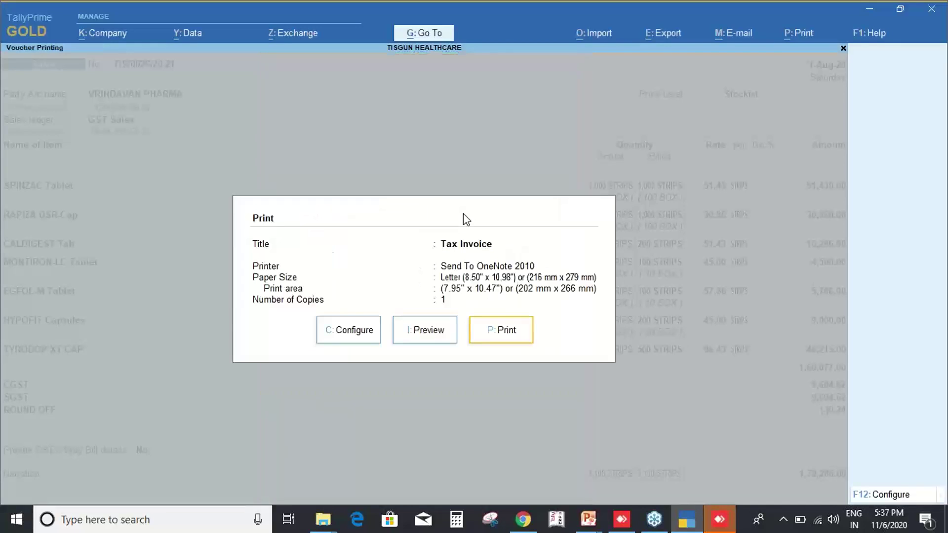
pyautogui.press('Left')
pyautogui.press('Left')
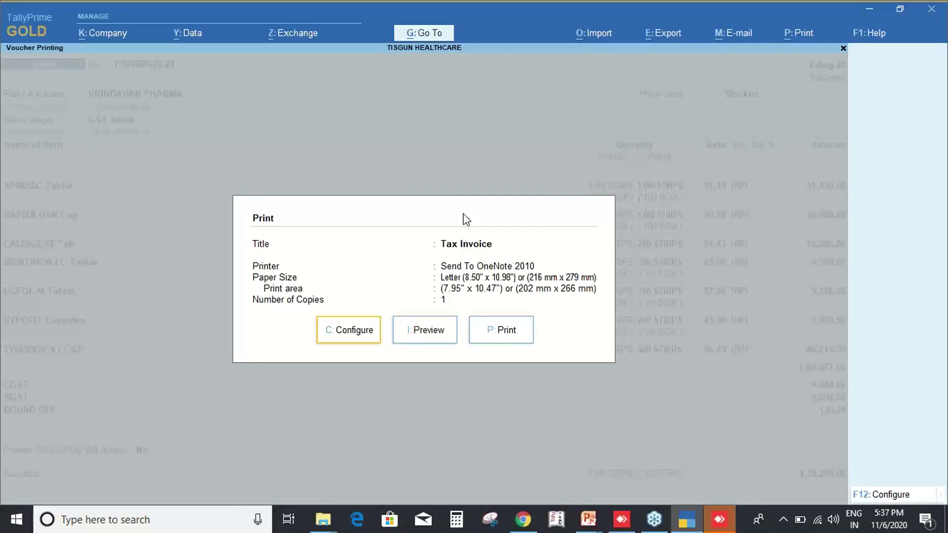
# In the invoice print configuration, set Optimise printing to save paper to Yes.
pyautogui.click(350, 345)
pyautogui.press('Down')
pyautogui.press('Down')
pyautogui.press('Down')
pyautogui.press('Down')
pyautogui.press('Down')
pyautogui.press('Down')
pyautogui.press('Down')
pyautogui.press('Down')
pyautogui.press('Down')
pyautogui.press('Down')
pyautogui.press('Down')
pyautogui.press('Down')
pyautogui.press('Down')
pyautogui.press('Down')
pyautogui.press('Down')
pyautogui.press('Down')
pyautogui.press('Down')
pyautogui.press('Down')
pyautogui.press('Down')
pyautogui.press('Down')
pyautogui.press('Down')
pyautogui.press('Down')
pyautogui.press('Down')
pyautogui.press('Down')
pyautogui.press('Down')
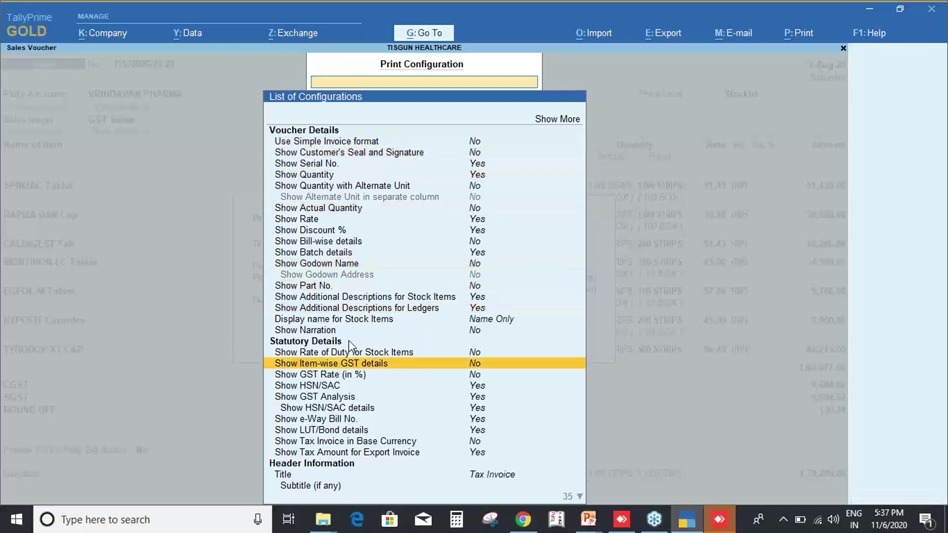
pyautogui.press('Down')
pyautogui.press('Down')
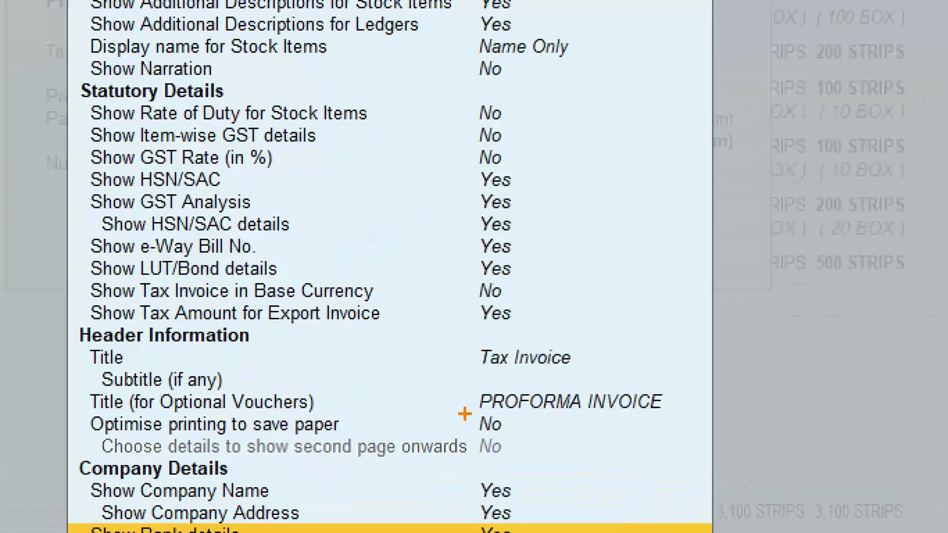
pyautogui.moveTo(462, 422); pyautogui.dragTo(496, 440)
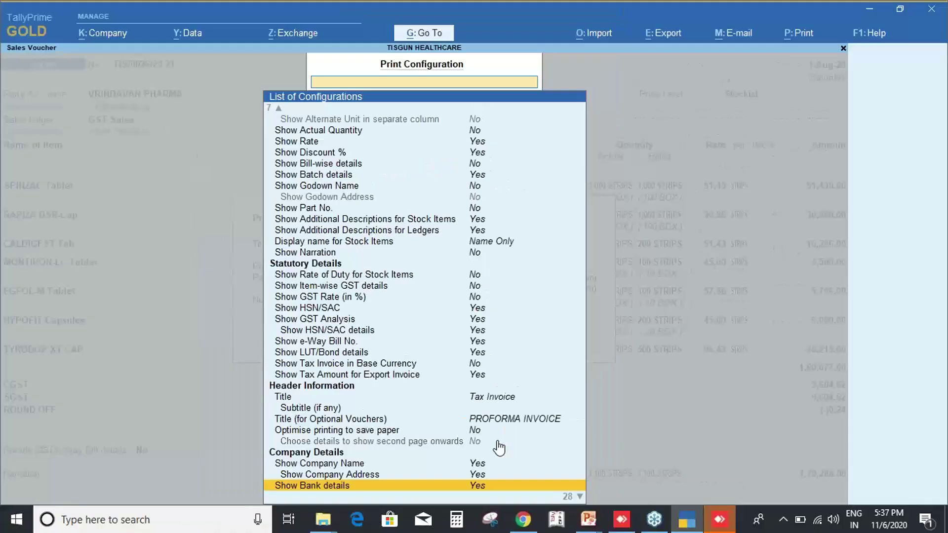
pyautogui.press('Up')
pyautogui.press('Up')
pyautogui.press('Up')
pyautogui.press('Up')
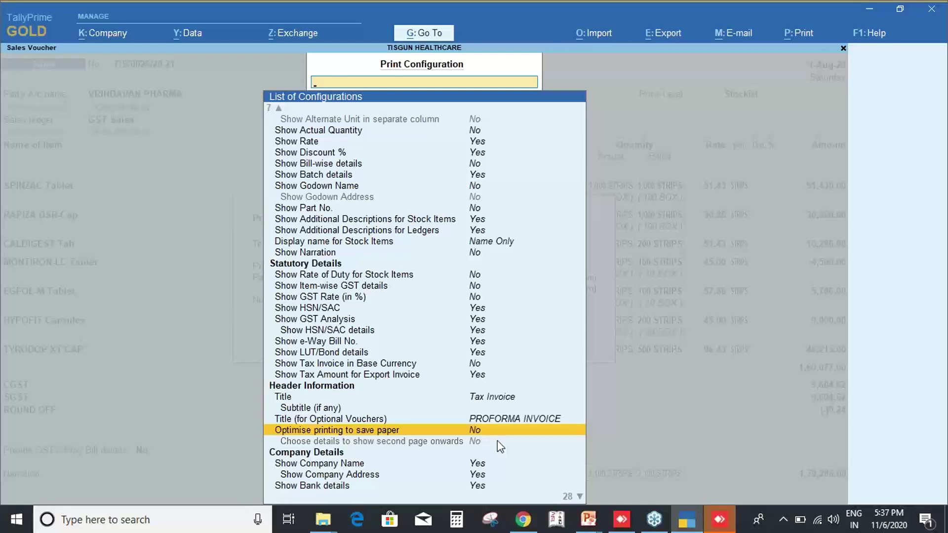
pyautogui.press('Return')
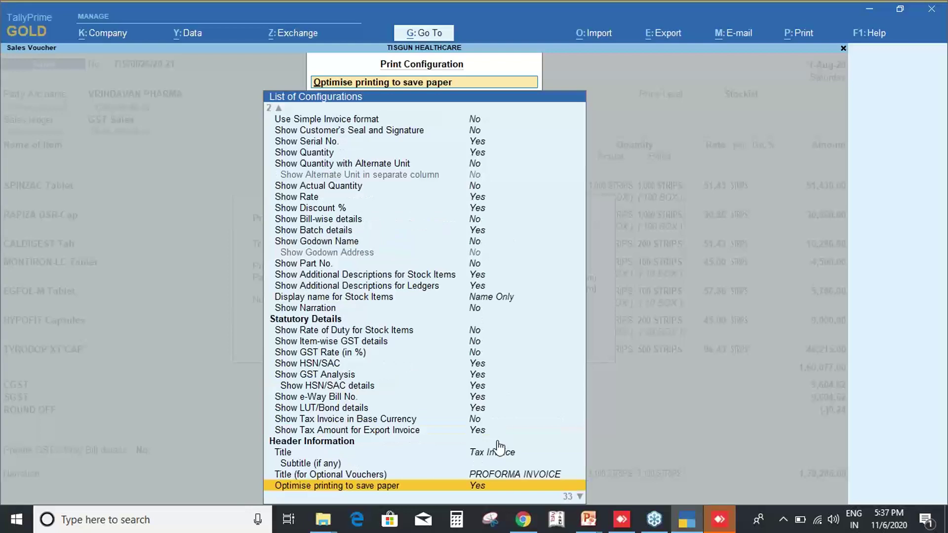
# Set details for second page onwards to No, accept, and preview the now one-page invoice.
pyautogui.press('Down')
pyautogui.press('Down')
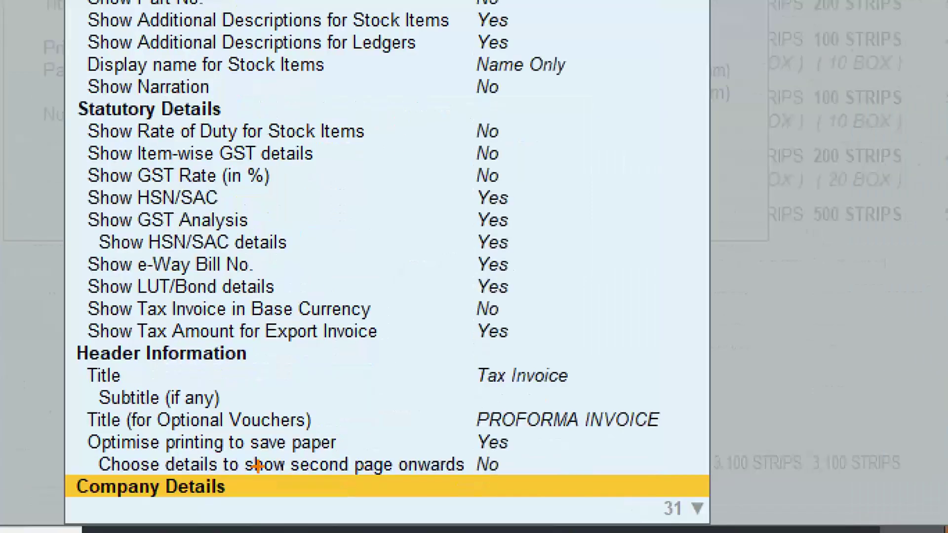
pyautogui.moveTo(78, 453); pyautogui.dragTo(430, 455)
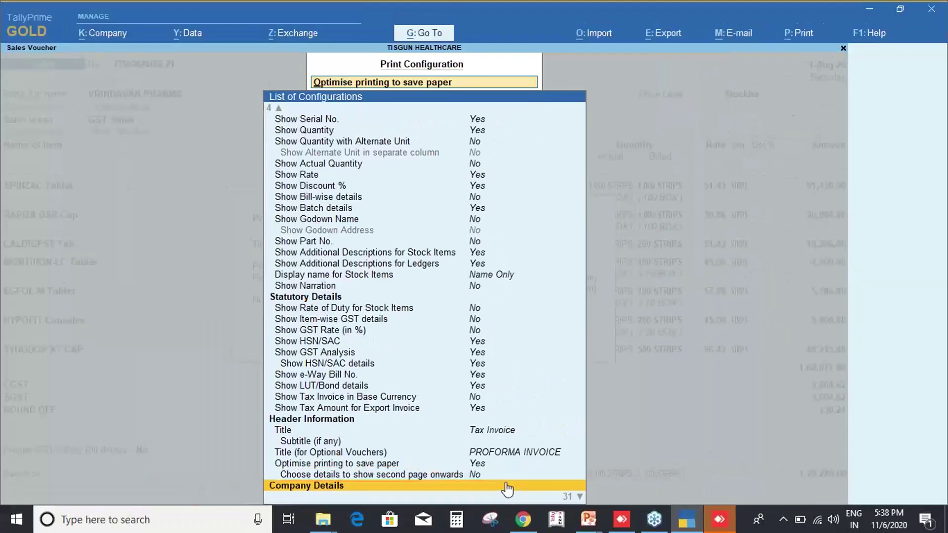
pyautogui.click(506, 476)
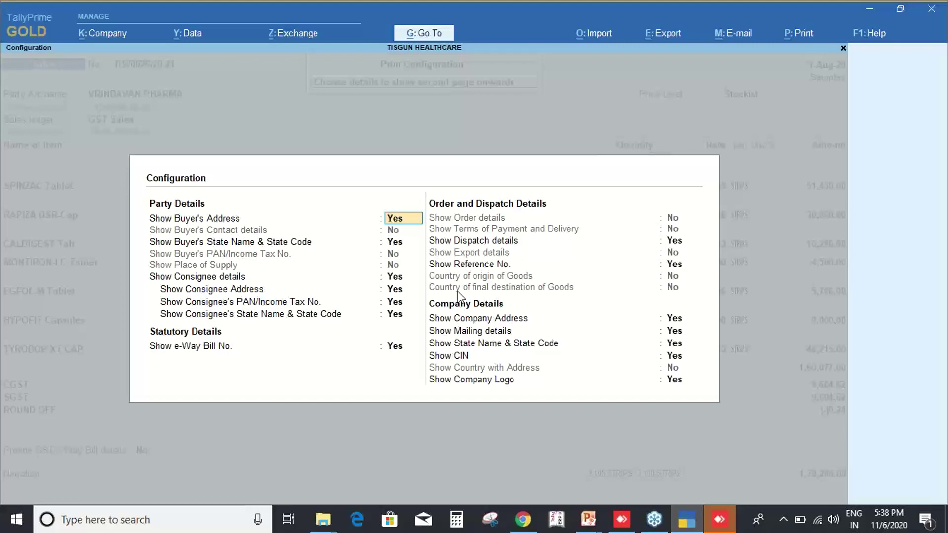
pyautogui.hotkey('ctrl', 'a')
pyautogui.write('n')
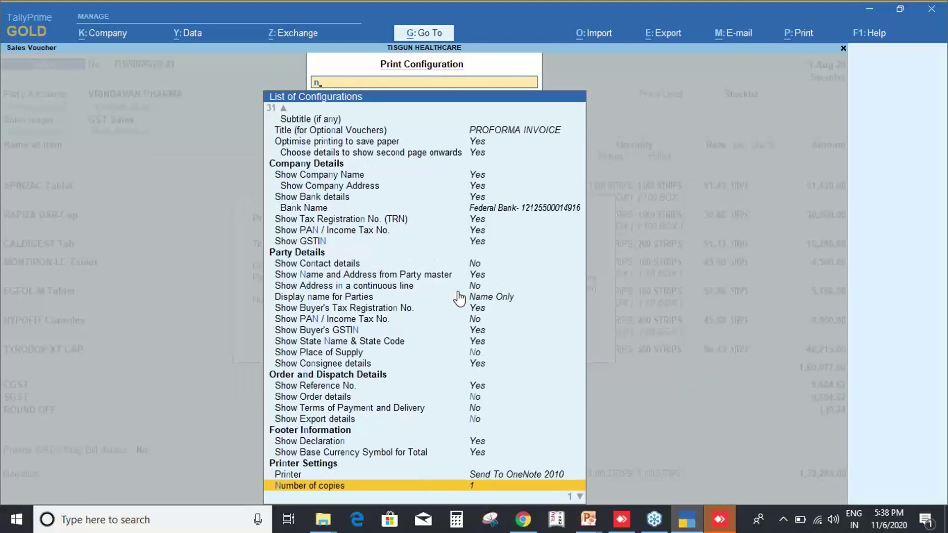
pyautogui.press('Up')
pyautogui.press('Up')
pyautogui.press('Up')
pyautogui.press('Up')
pyautogui.press('Up')
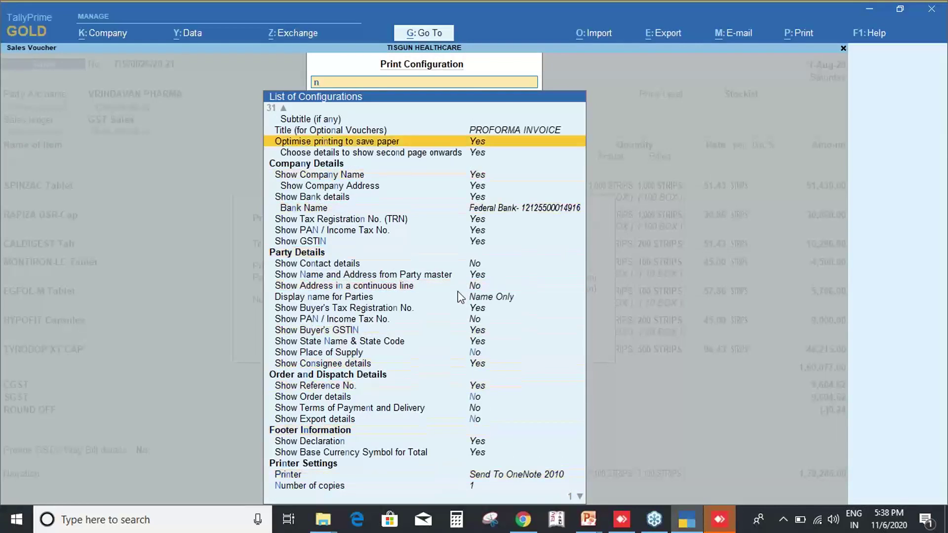
pyautogui.press('Up')
pyautogui.press('Down')
pyautogui.press('Down')
pyautogui.press('Return')
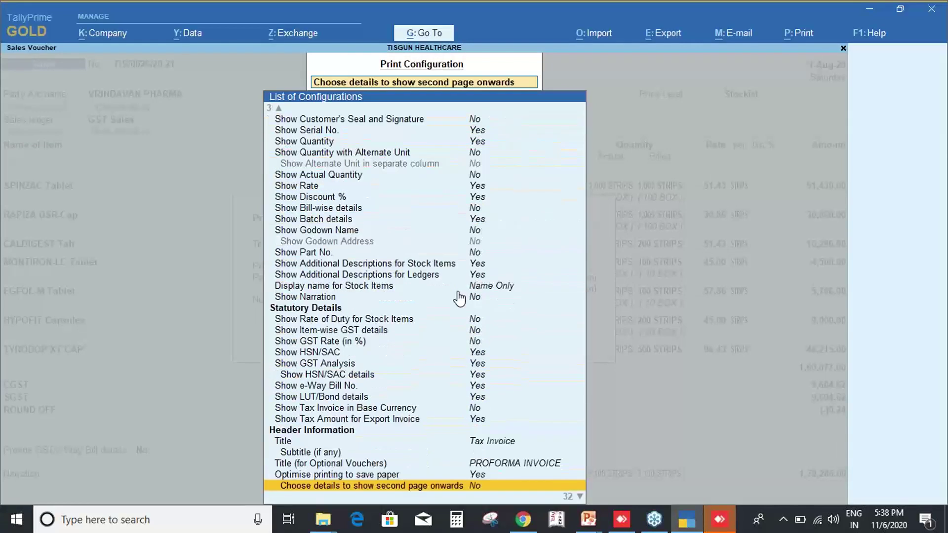
pyautogui.hotkey('ctrl', 'a')
pyautogui.press('i')
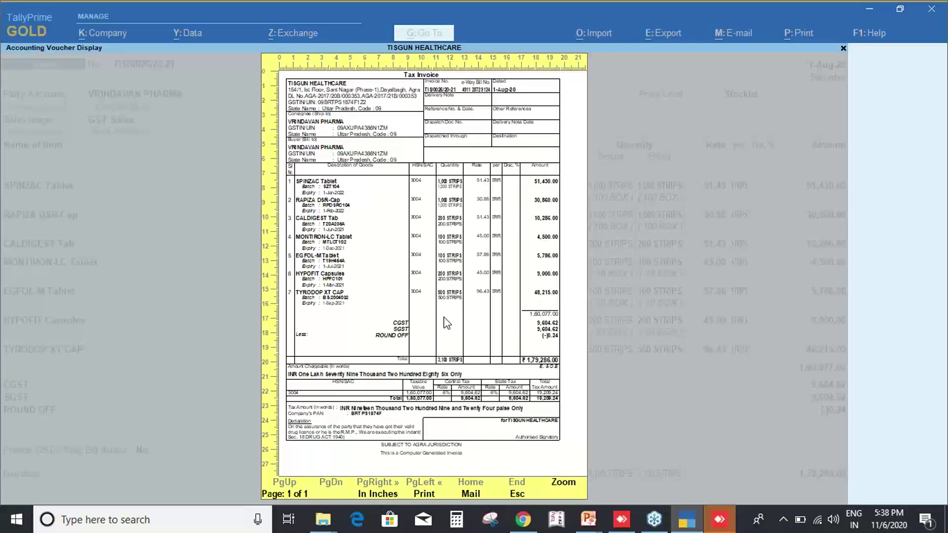
# Close the invoice preview, look through the print configuration options, and exit back to the voucher.
pyautogui.press('Escape')
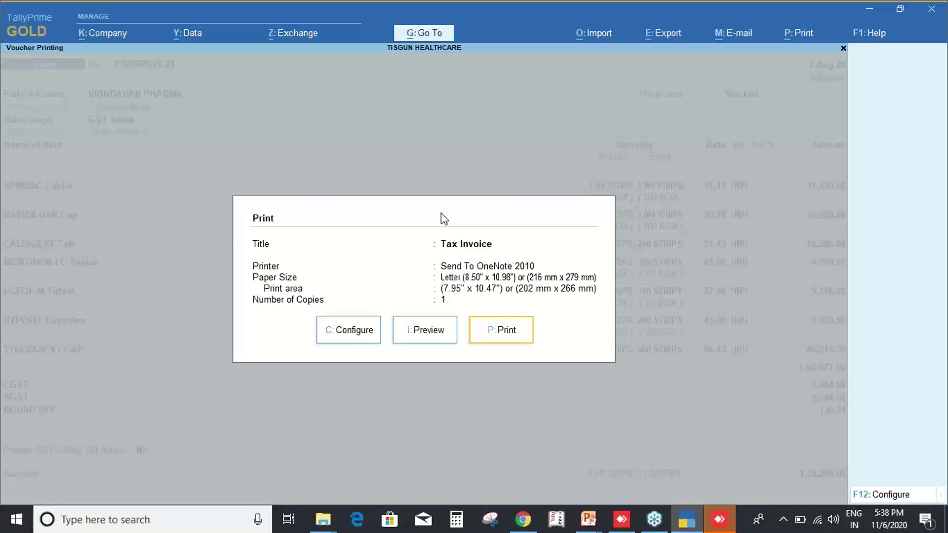
pyautogui.press('Left')
pyautogui.press('Left')
pyautogui.press('Return')
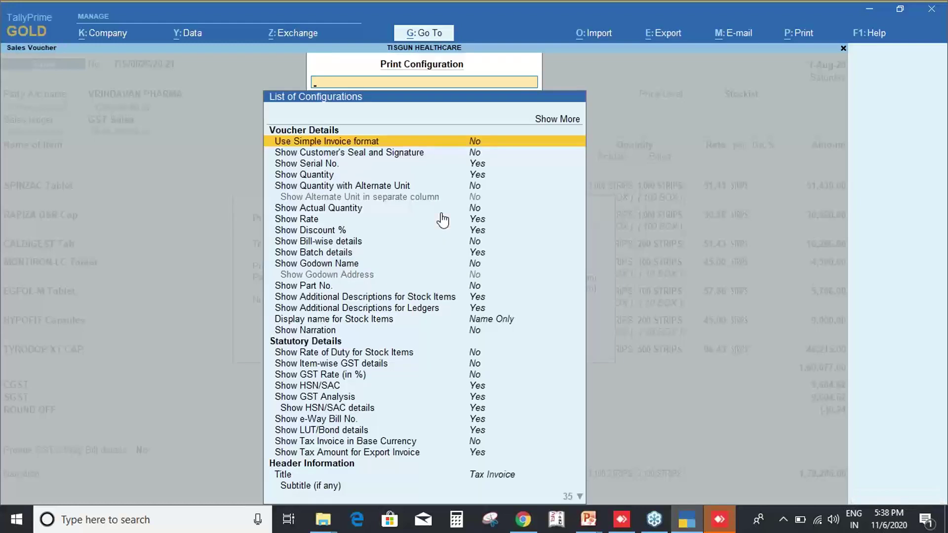
pyautogui.press('Down')
pyautogui.press('Down')
pyautogui.press('Down')
pyautogui.press('Down')
pyautogui.press('Down')
pyautogui.press('Down')
pyautogui.press('Down')
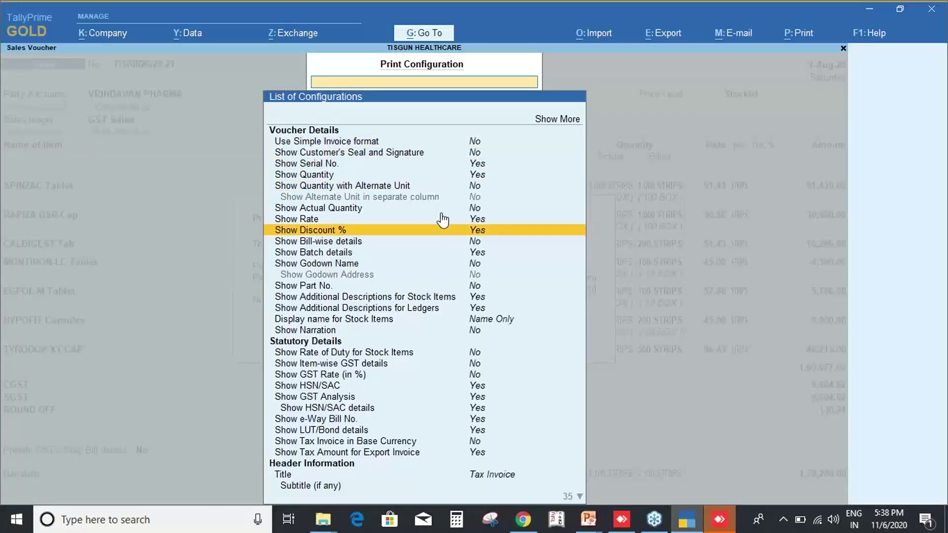
pyautogui.press('Down')
pyautogui.press('Down')
pyautogui.press('Down')
pyautogui.press('Down')
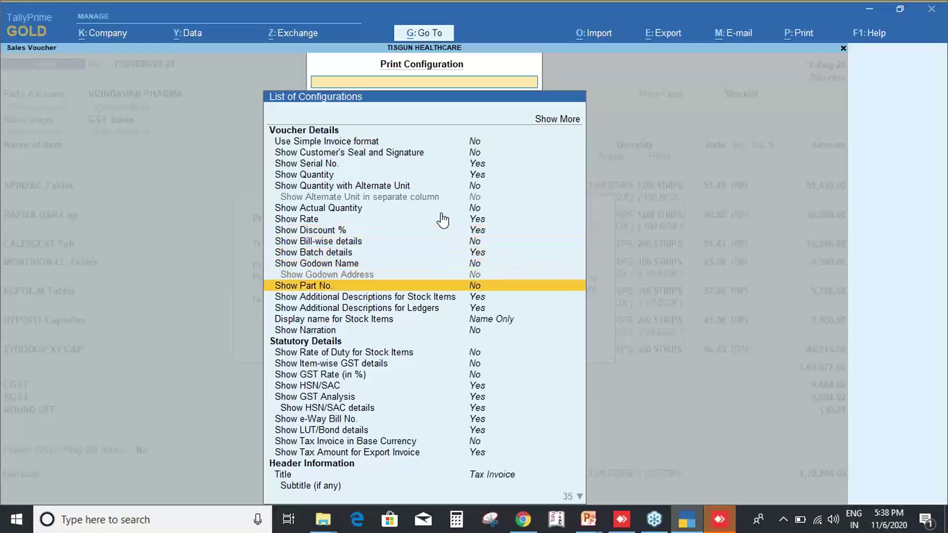
pyautogui.press('Down')
pyautogui.press('Down')
pyautogui.press('Down')
pyautogui.press('Down')
pyautogui.press('Down')
pyautogui.press('Down')
pyautogui.press('Down')
pyautogui.press('Down')
pyautogui.press('Down')
pyautogui.press('Down')
pyautogui.press('Down')
pyautogui.press('Down')
pyautogui.press('Down')
pyautogui.press('Down')
pyautogui.press('Down')
pyautogui.press('Down')
pyautogui.press('Down')
pyautogui.press('Down')
pyautogui.press('Down')
pyautogui.press('Down')
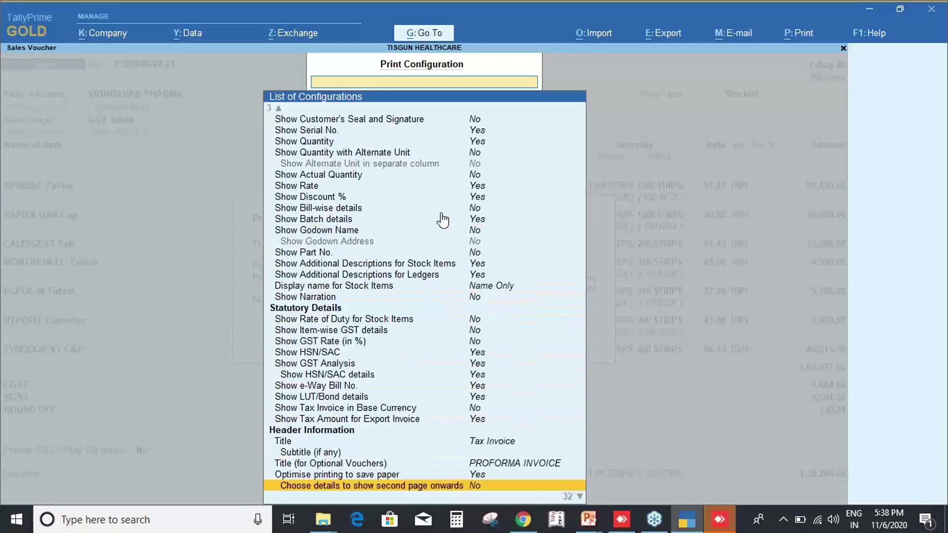
pyautogui.press('Down')
pyautogui.press('Down')
pyautogui.press('Down')
pyautogui.press('Down')
pyautogui.press('Down')
pyautogui.press('Down')
pyautogui.press('Down')
pyautogui.press('Down')
pyautogui.press('Down')
pyautogui.press('Down')
pyautogui.press('Down')
pyautogui.press('Down')
pyautogui.press('Down')
pyautogui.press('Down')
pyautogui.press('Down')
pyautogui.press('Down')
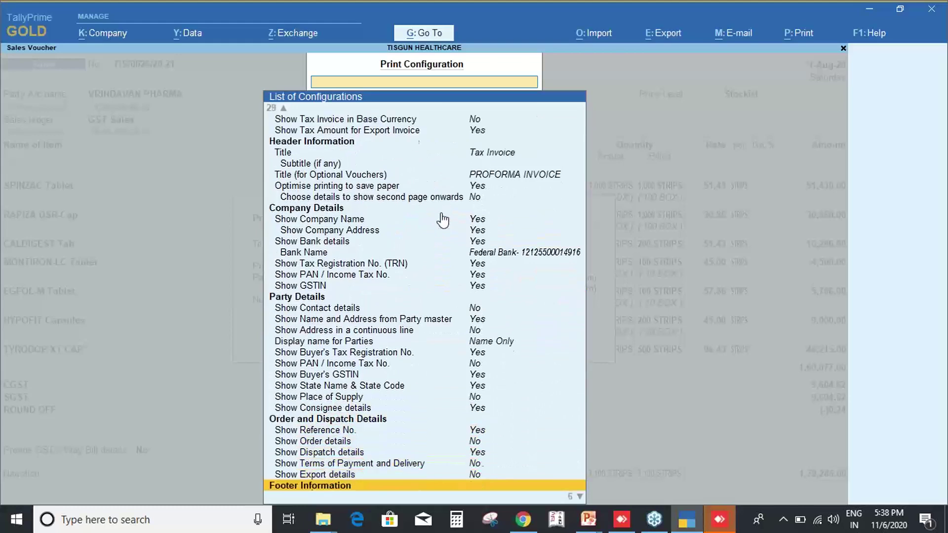
pyautogui.press('Down')
pyautogui.press('Down')
pyautogui.press('Down')
pyautogui.press('Escape')
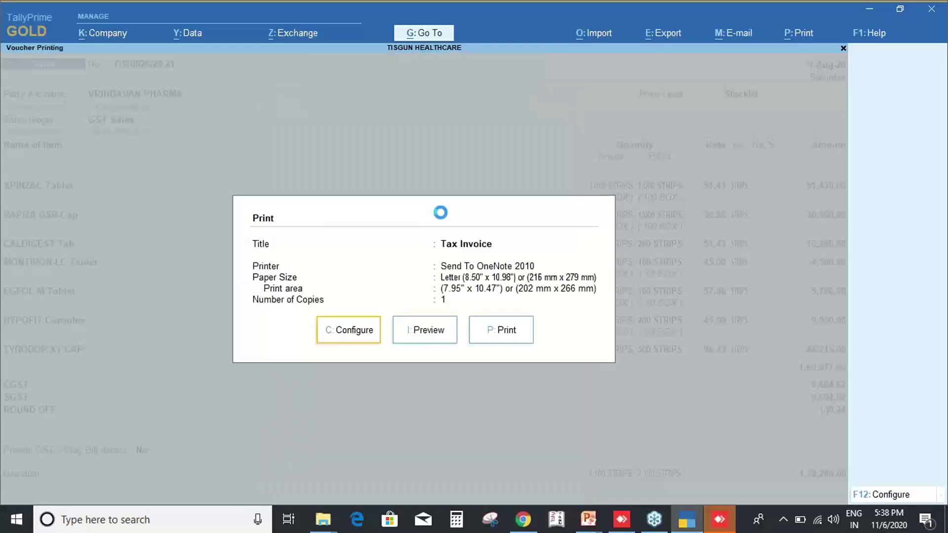
pyautogui.press('Escape')
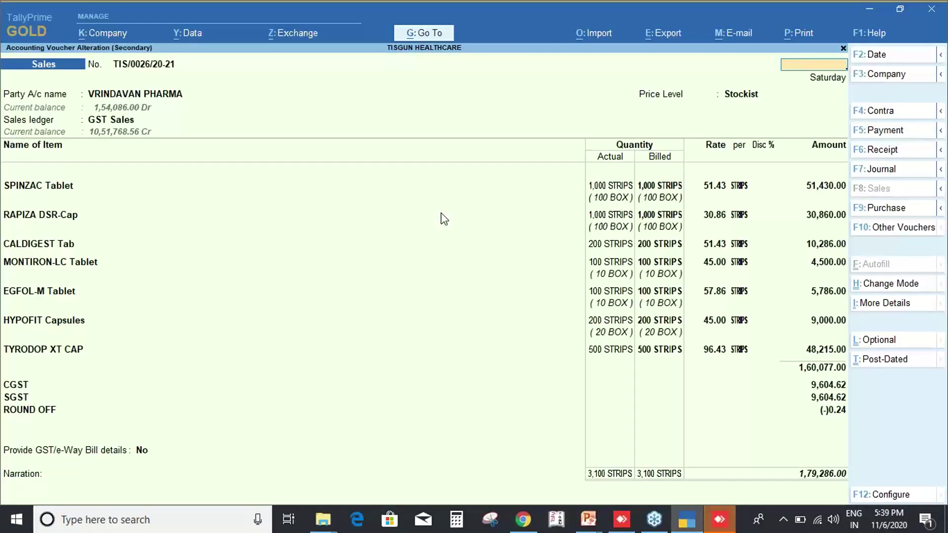
# Quit voucher TIS/0026/20-21 and the VRINDAVAN PHARMA ledger report, returning to the Gateway of Tally.
pyautogui.press('Escape')
pyautogui.press('Return')
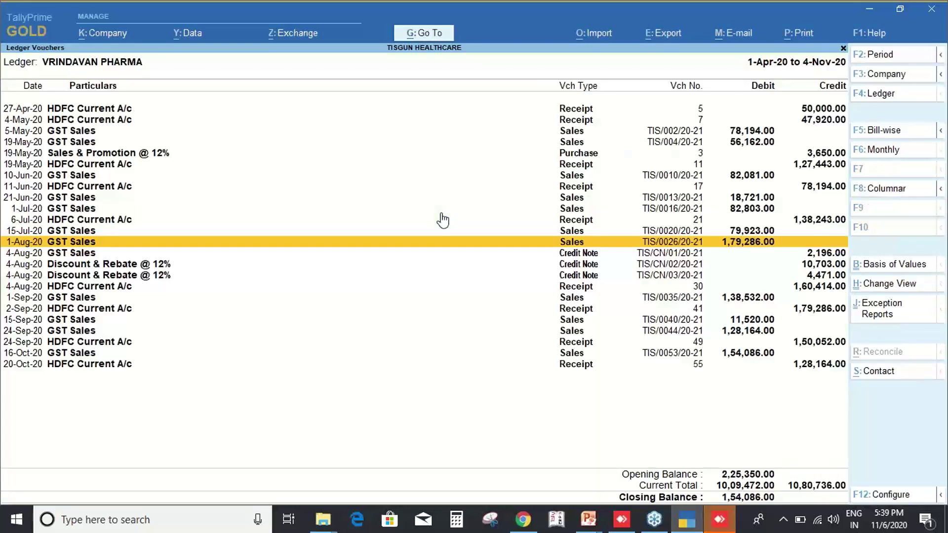
pyautogui.press('Escape')
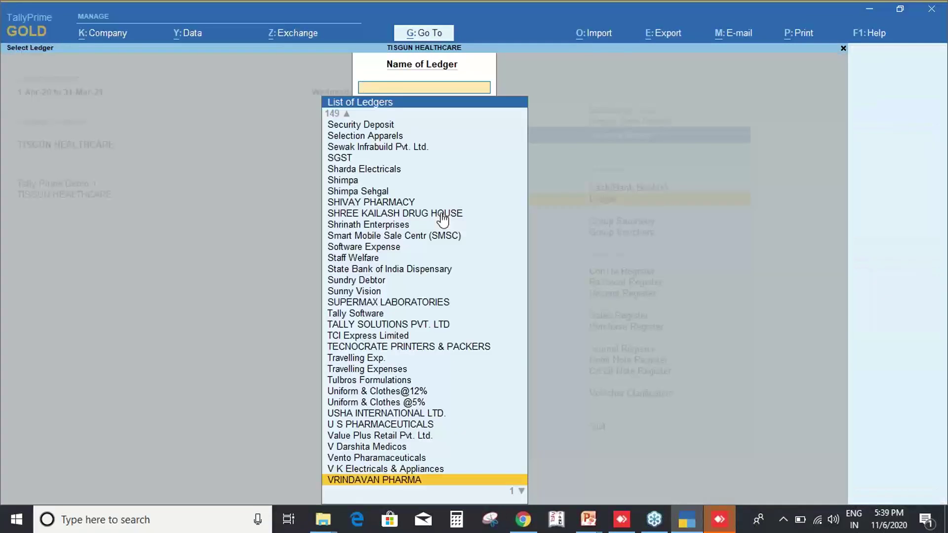
pyautogui.press('Escape')
pyautogui.press('Escape')
pyautogui.press('Escape')
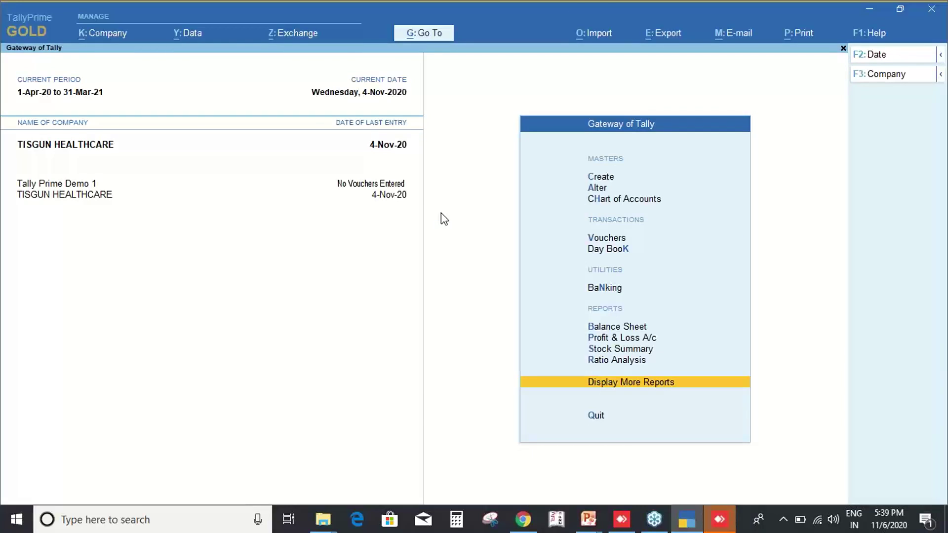
# Check the print configuration's Show Company Logo setting, leave it at No, and exit.
pyautogui.click(804, 39)
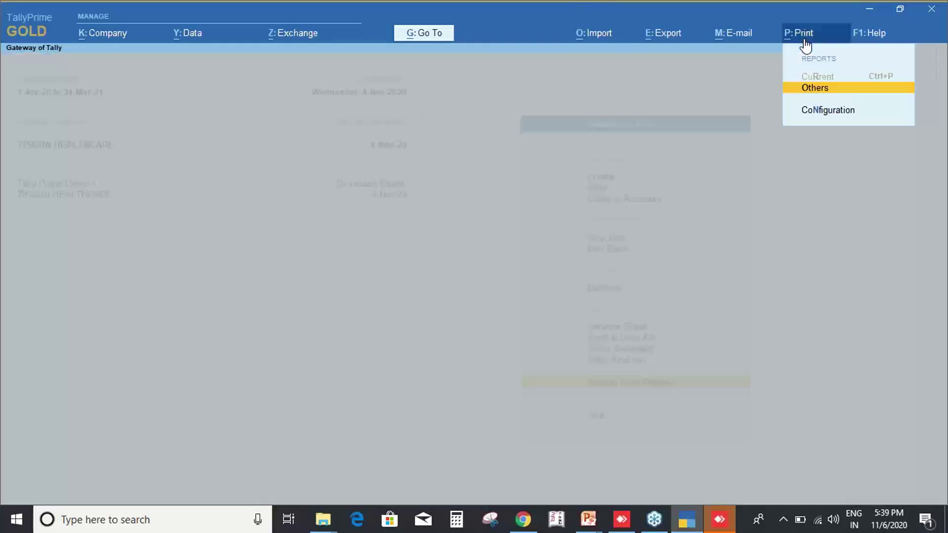
pyautogui.press('Down')
pyautogui.press('Return')
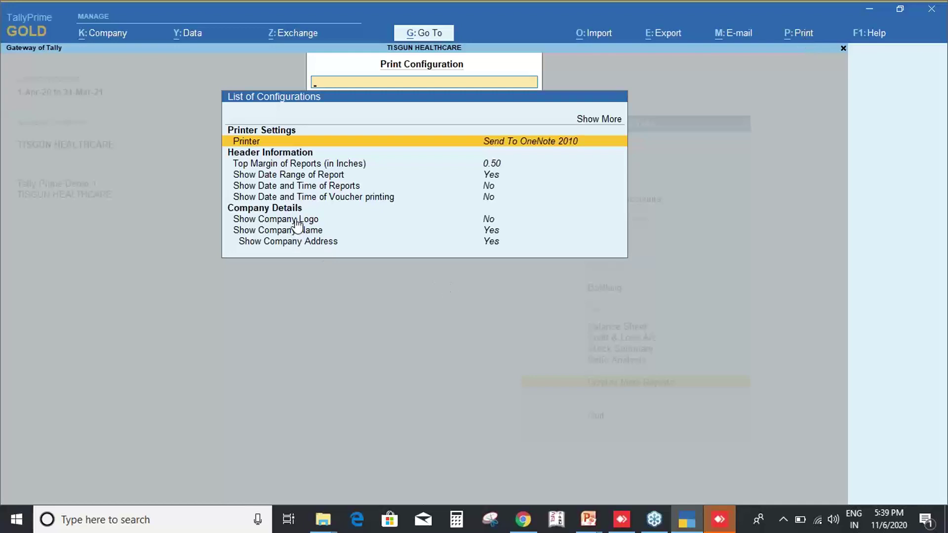
pyautogui.hotkey('ctrl', '2')
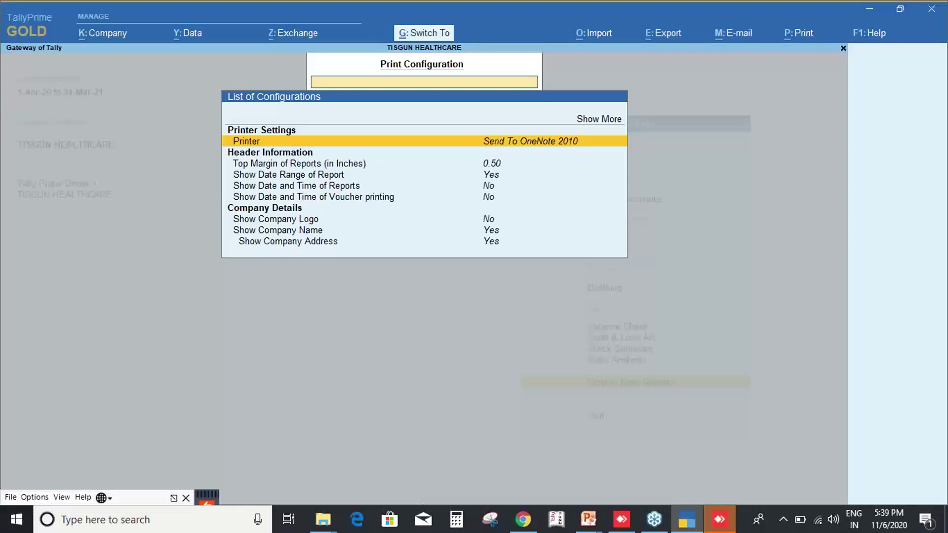
pyautogui.moveTo(237, 210); pyautogui.dragTo(523, 225)
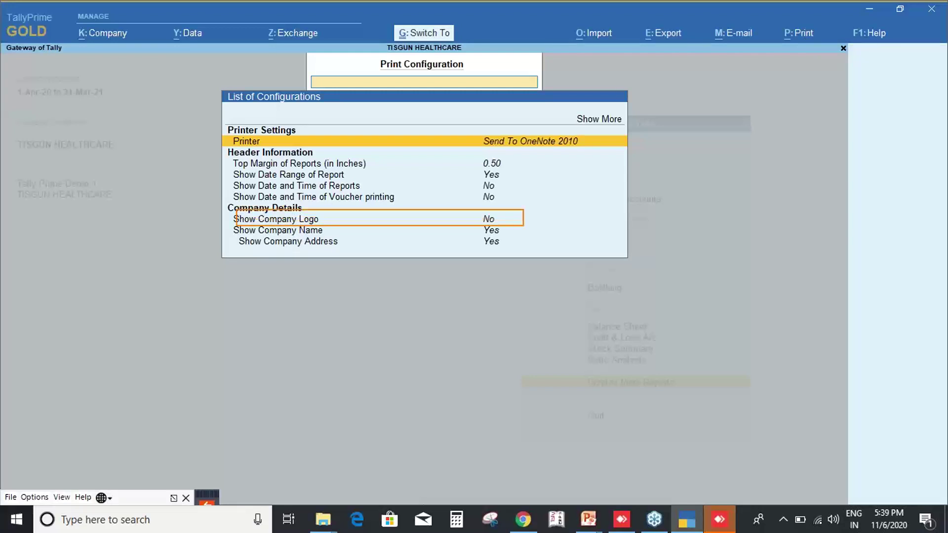
pyautogui.press('Escape')
pyautogui.press('Down')
pyautogui.press('Down')
pyautogui.press('Down')
pyautogui.press('Down')
pyautogui.press('Down')
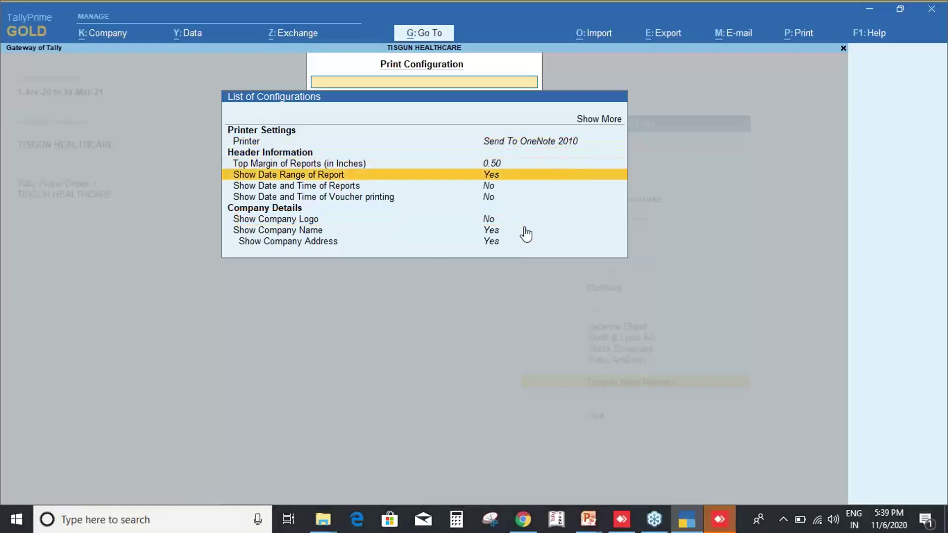
pyautogui.press('Return')
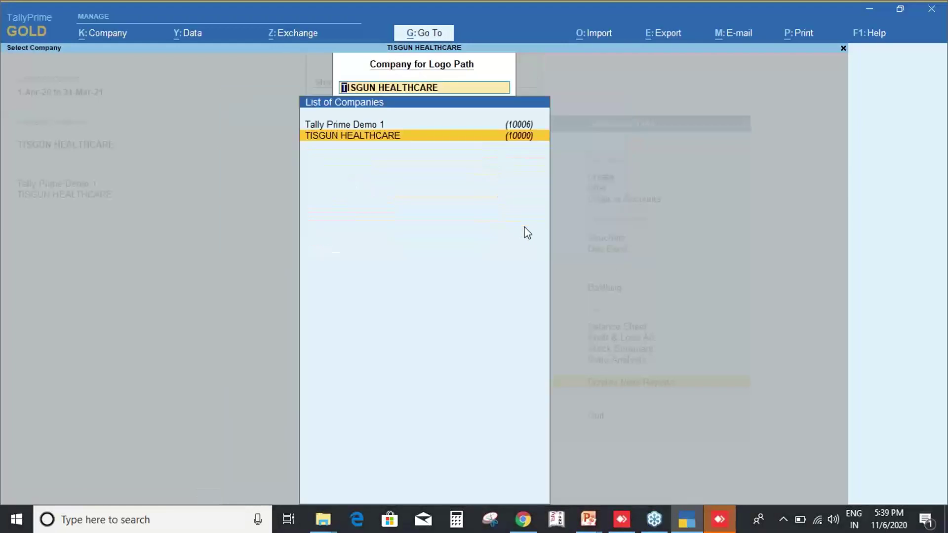
pyautogui.press('Escape')
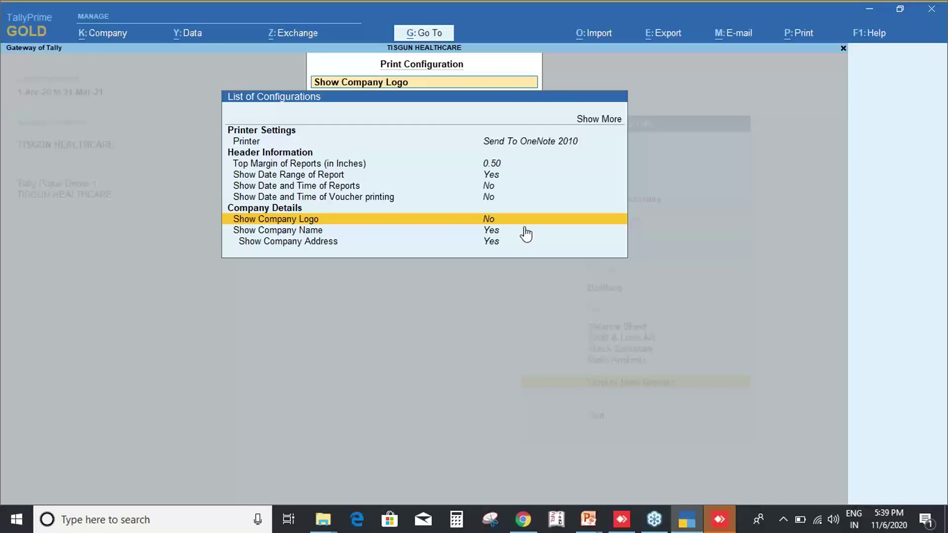
pyautogui.press('Escape')
pyautogui.press('Escape')
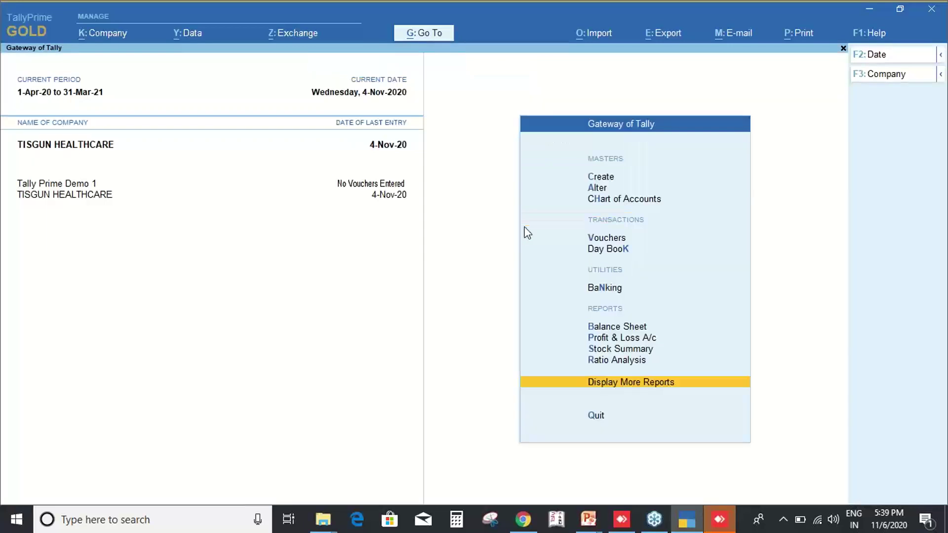
pyautogui.press('Up')
pyautogui.press('Up')
pyautogui.press('Up')
pyautogui.press('Escape')
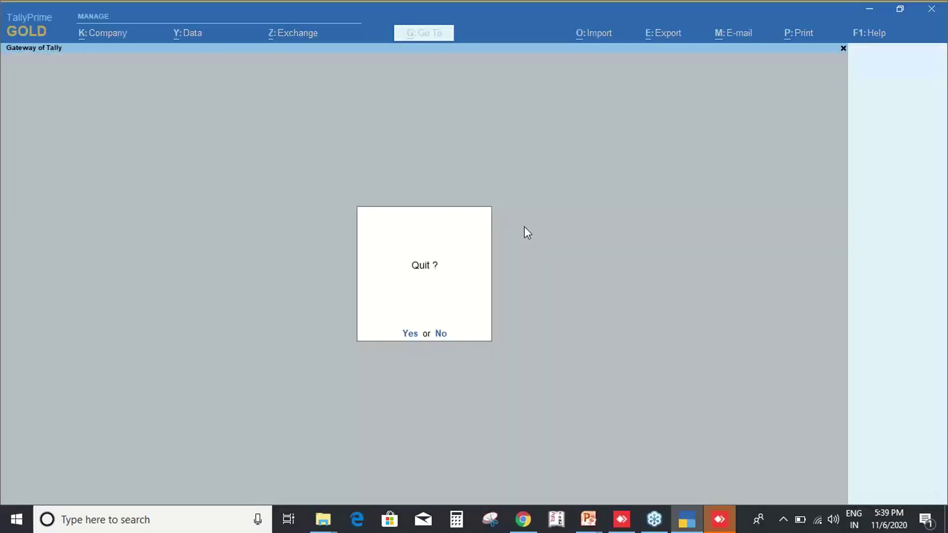
pyautogui.press('n')
pyautogui.hotkey('alt', 'Tab')
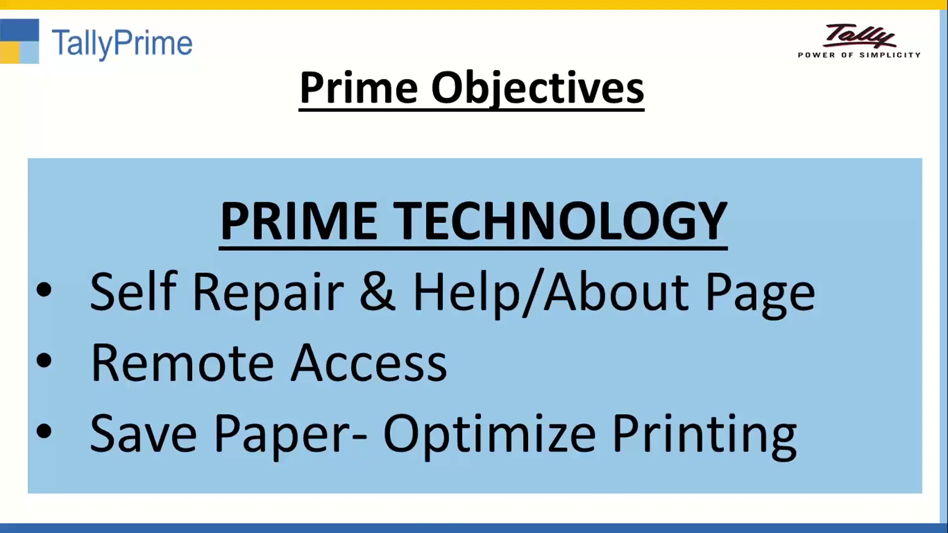
pyautogui.hotkey('alt', 'Tab')
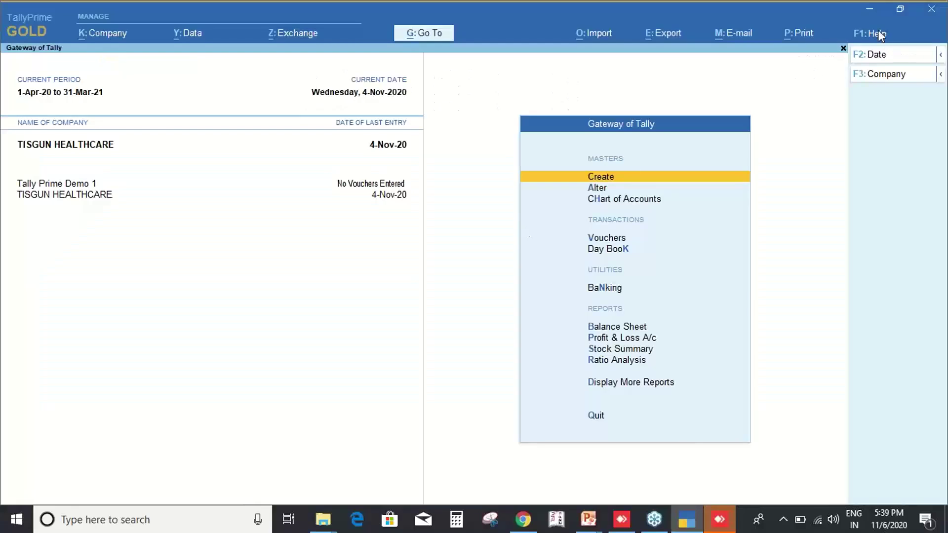
# View the About page (Release 1.0 Beta, Gold International Rental) from Help, then close it.
pyautogui.click(879, 34)
pyautogui.press('Down')
pyautogui.press('Down')
pyautogui.press('Down')
pyautogui.press('Down')
pyautogui.press('Down')
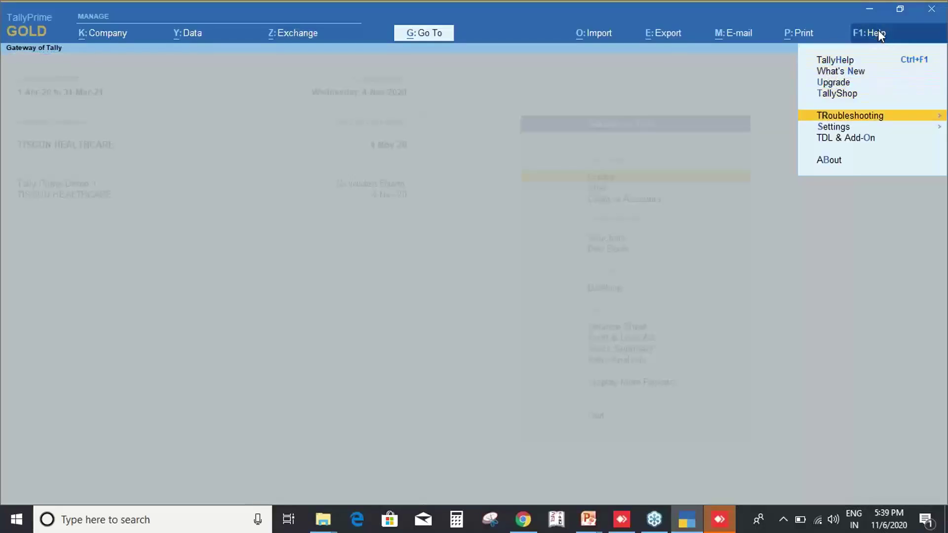
pyautogui.press('Down')
pyautogui.press('Down')
pyautogui.press('Down')
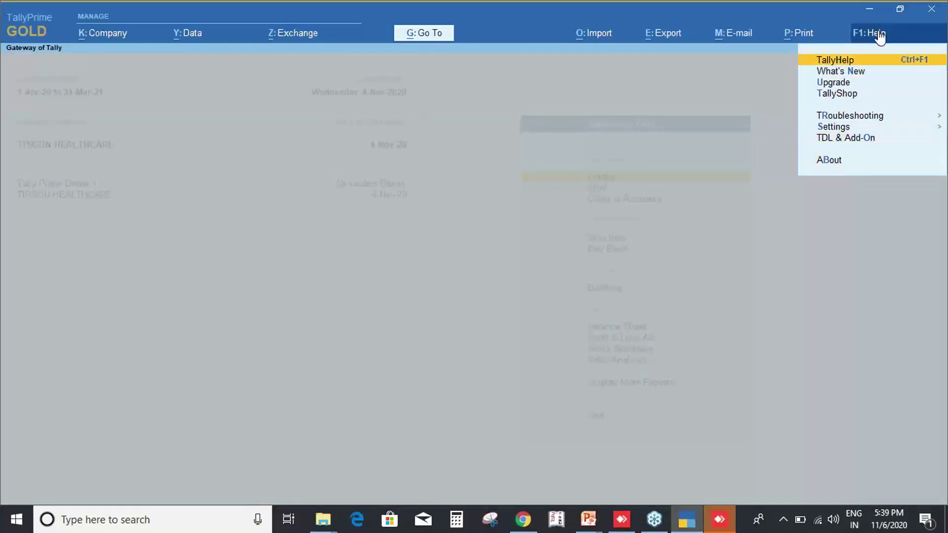
pyautogui.press('Up')
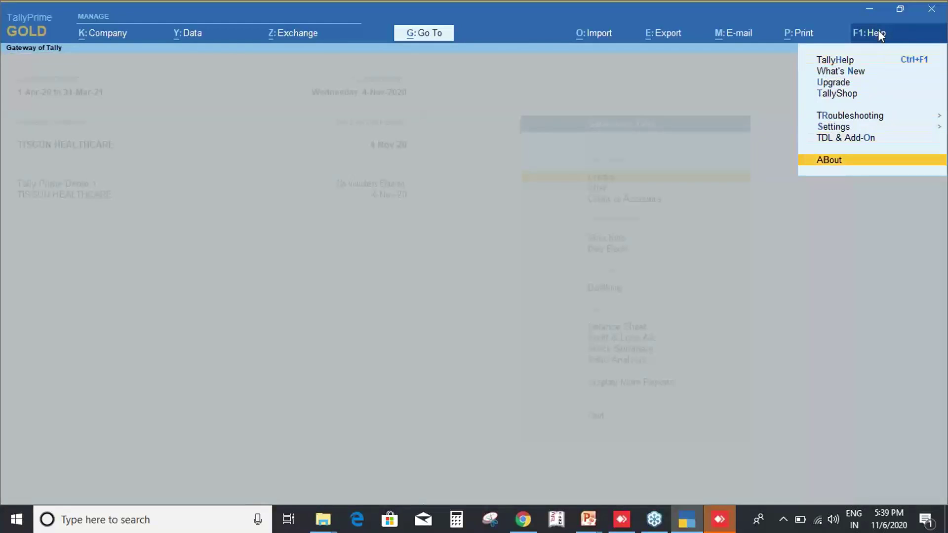
pyautogui.press('Return')
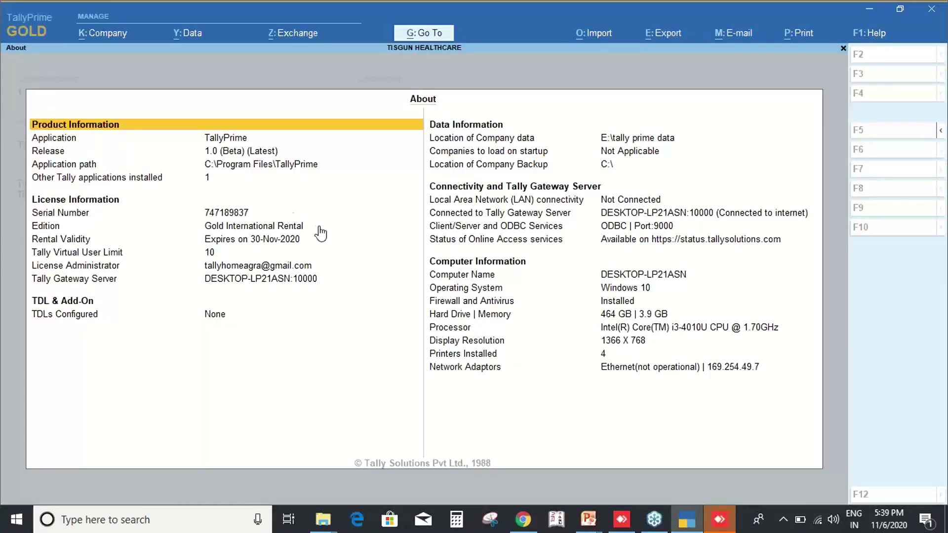
pyautogui.press('Escape')
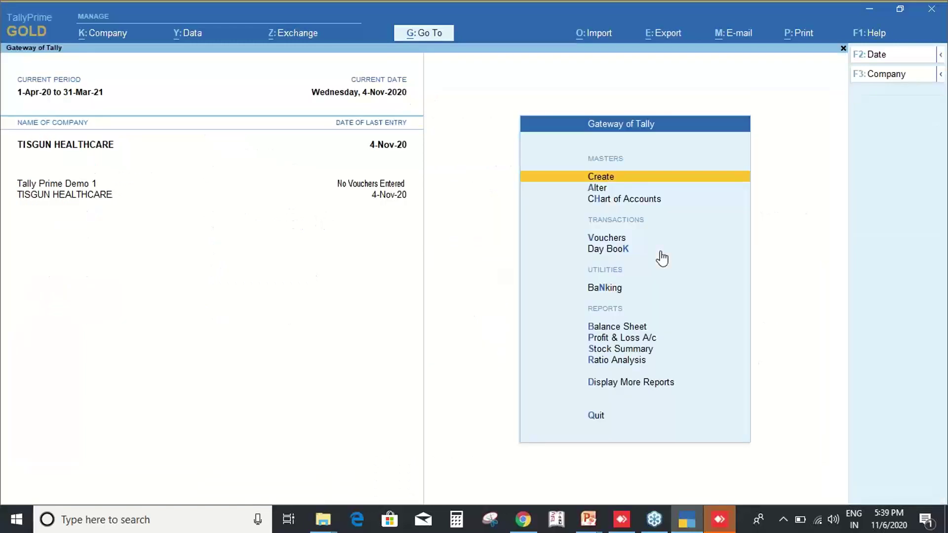
# Open Help > Troubleshooting > Repair/Re-install Application, then close it without repairing.
pyautogui.click(874, 33)
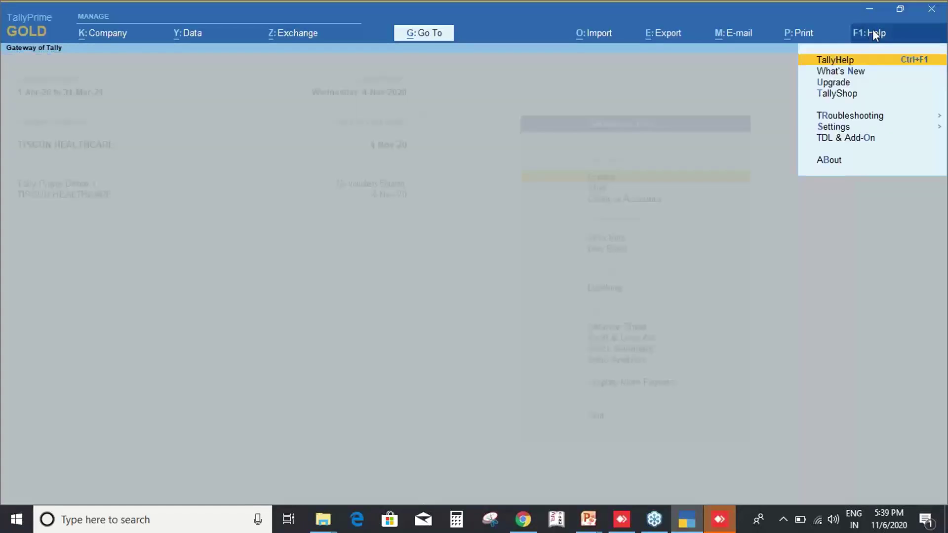
pyautogui.press('Down')
pyautogui.press('Down')
pyautogui.press('Down')
pyautogui.press('Down')
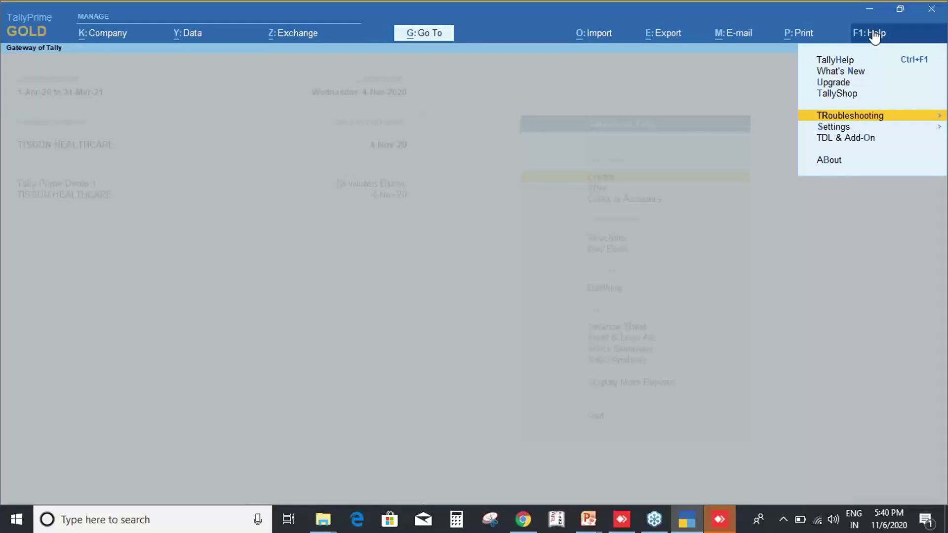
pyautogui.press('Return')
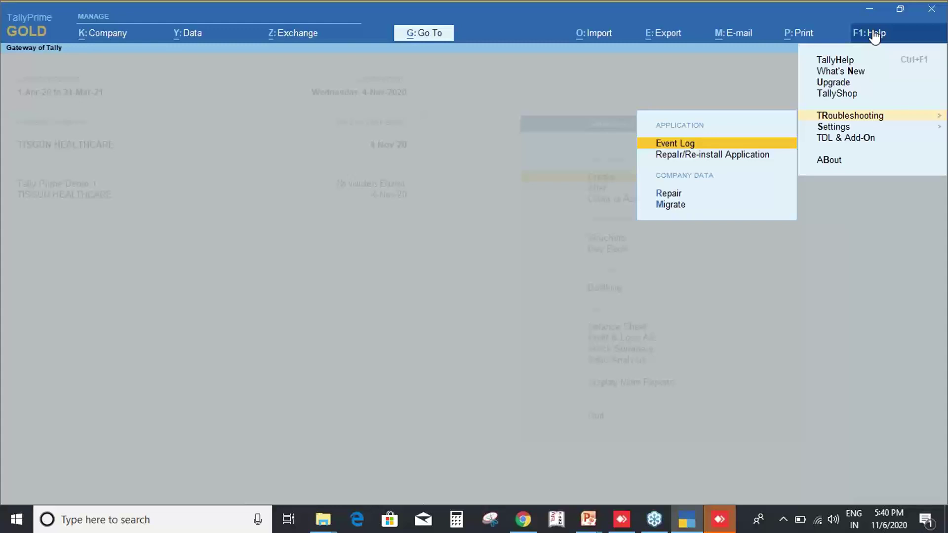
pyautogui.press('Down')
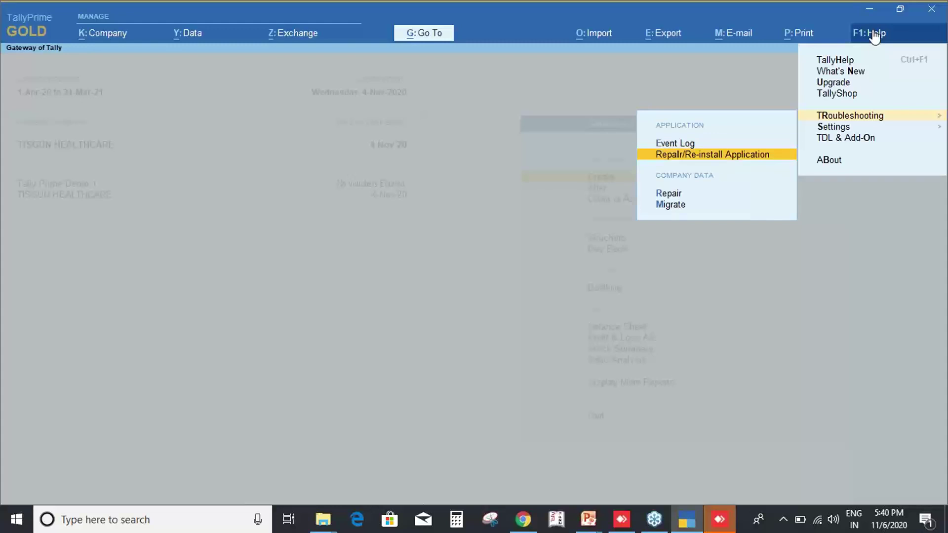
pyautogui.press('Return')
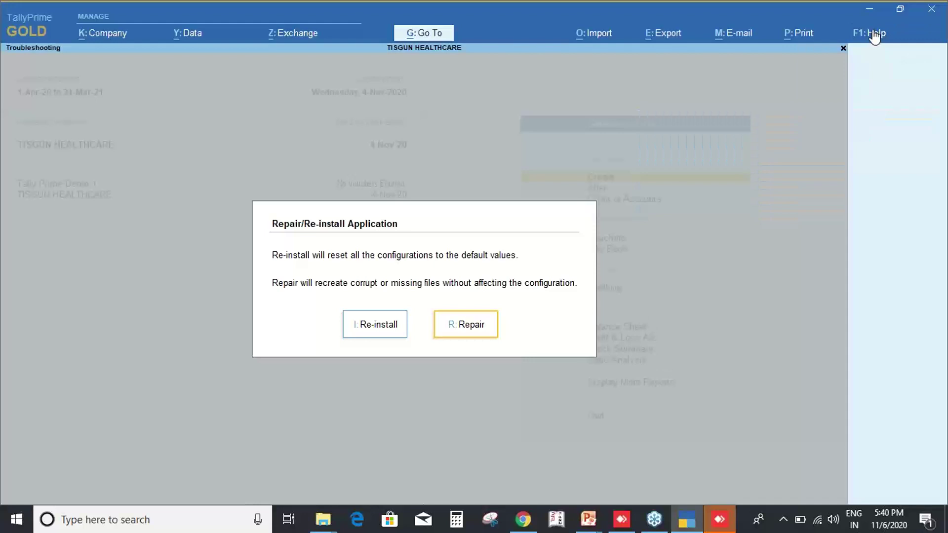
pyautogui.press('Escape')
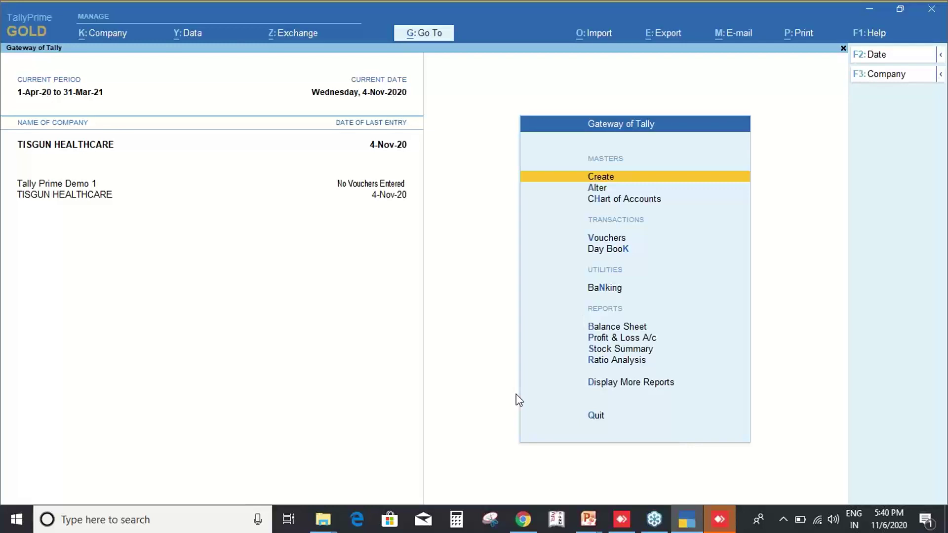
pyautogui.press('b')
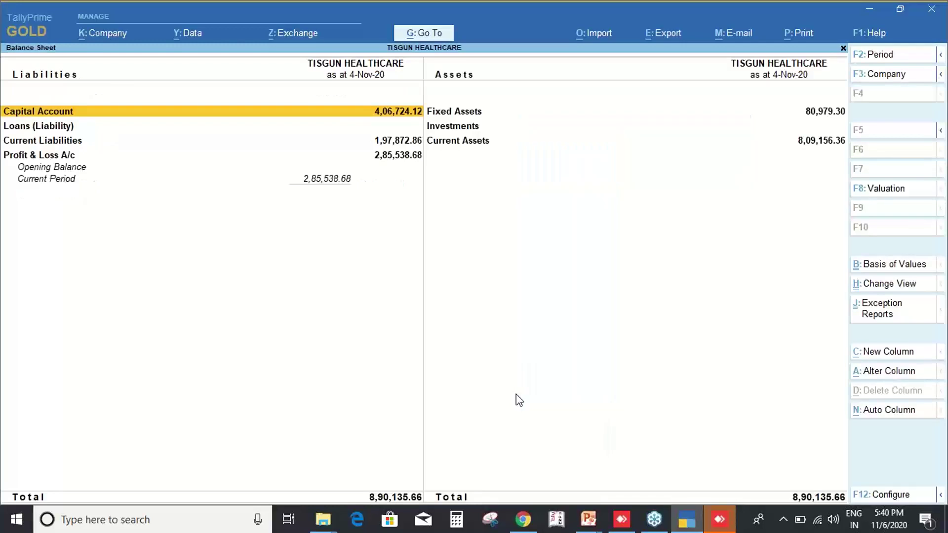
pyautogui.hotkey('alt', 'F5')
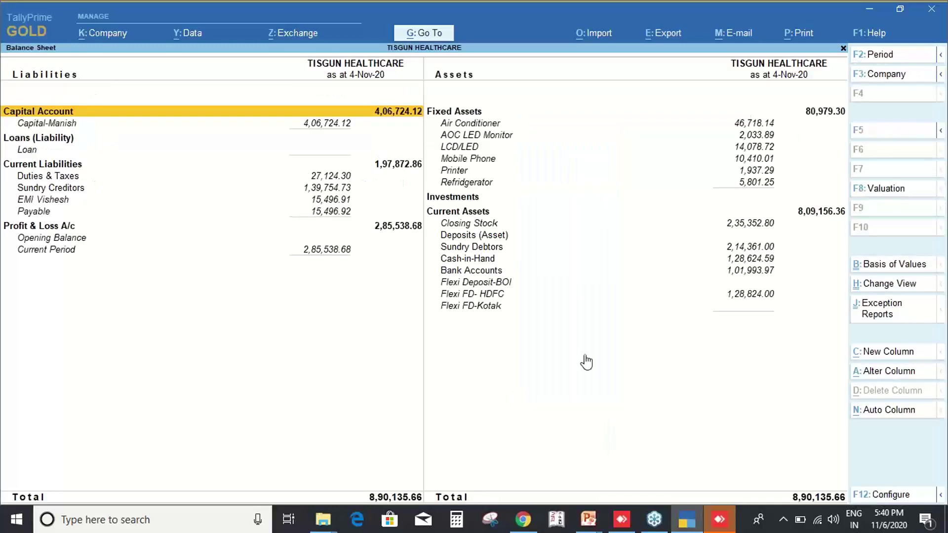
pyautogui.click(901, 295)
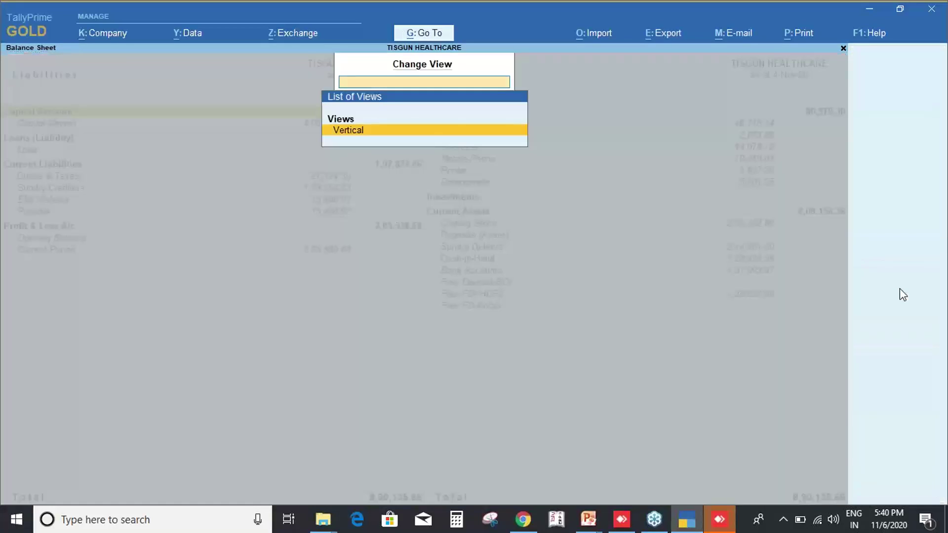
pyautogui.press('Return')
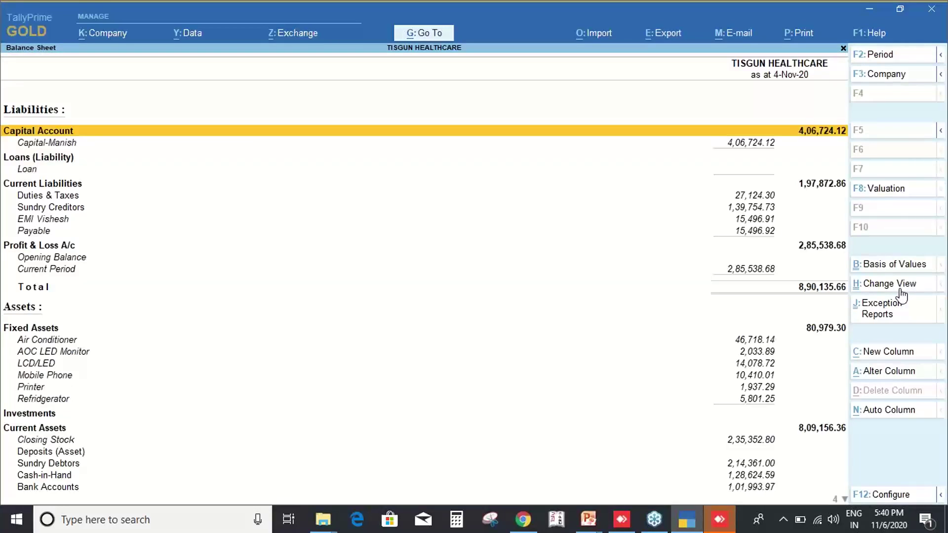
pyautogui.click(900, 288)
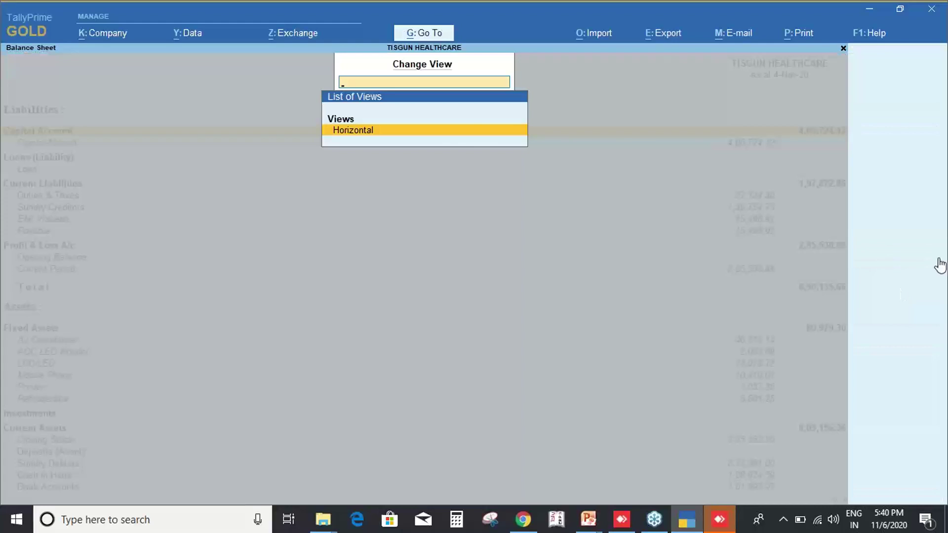
pyautogui.press('Return')
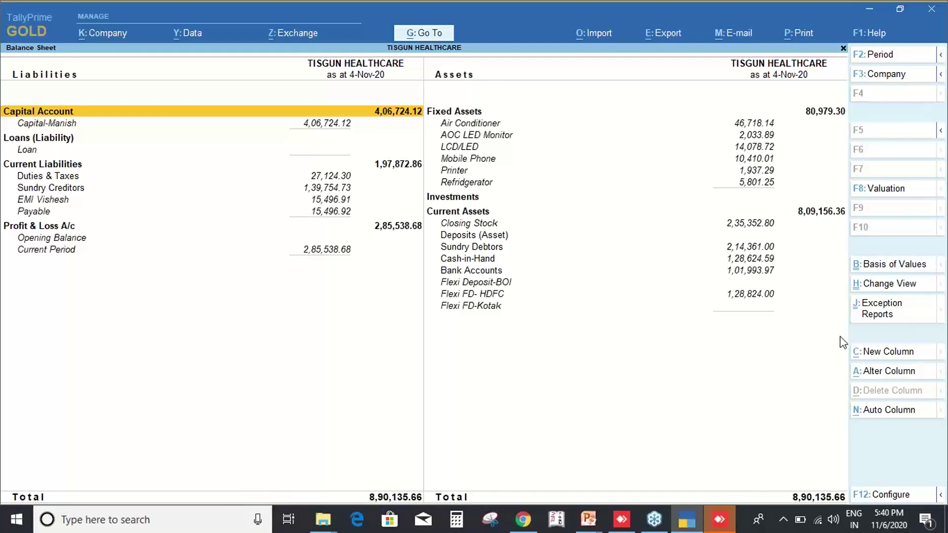
pyautogui.press('Escape')
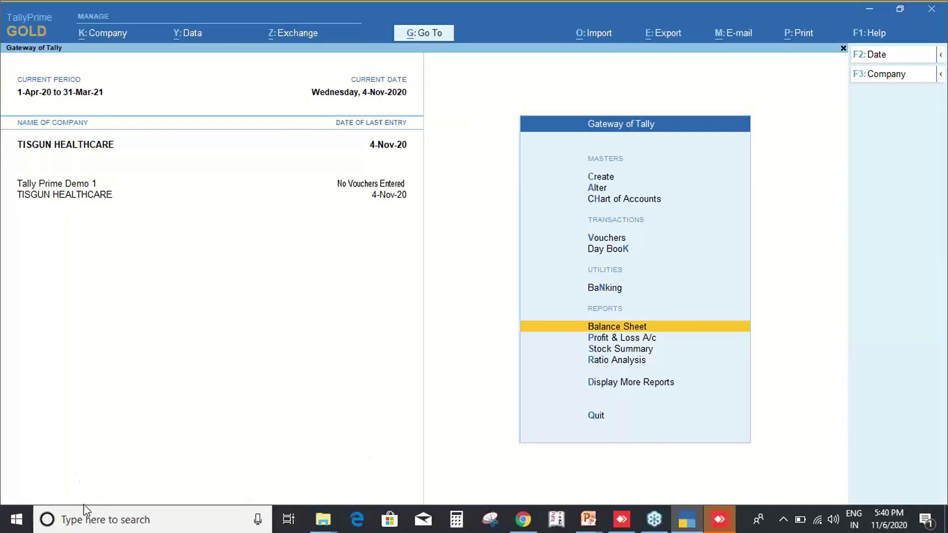
pyautogui.moveTo(682, 518)
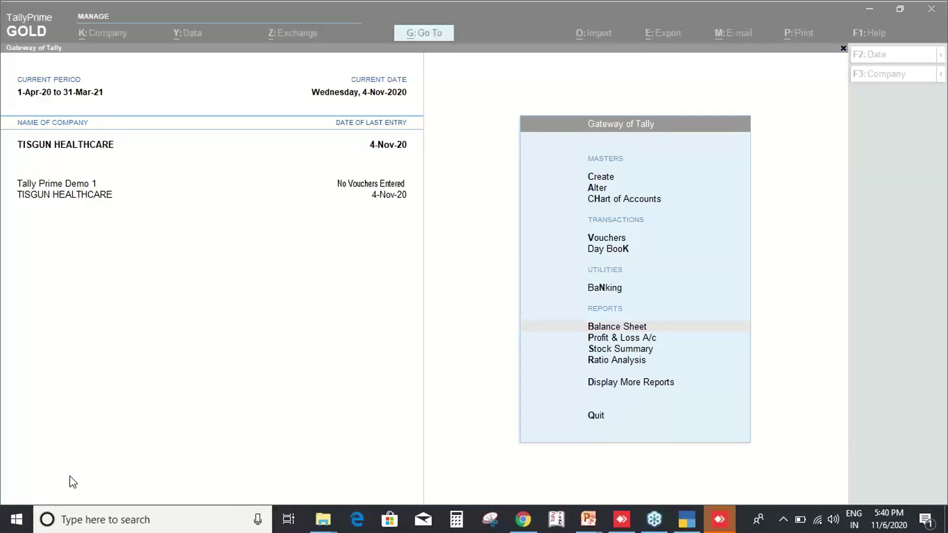
pyautogui.click(268, 337)
pyautogui.press('Escape')
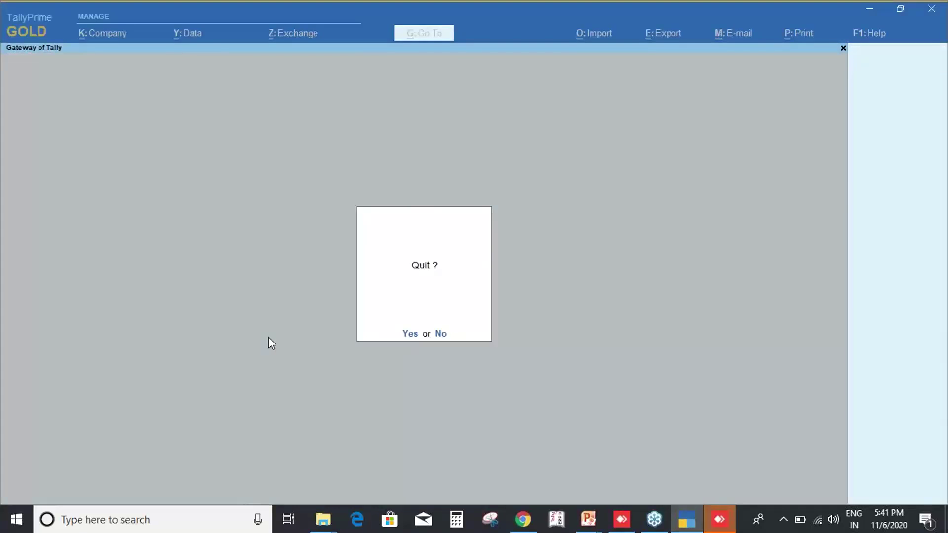
pyautogui.press('n')
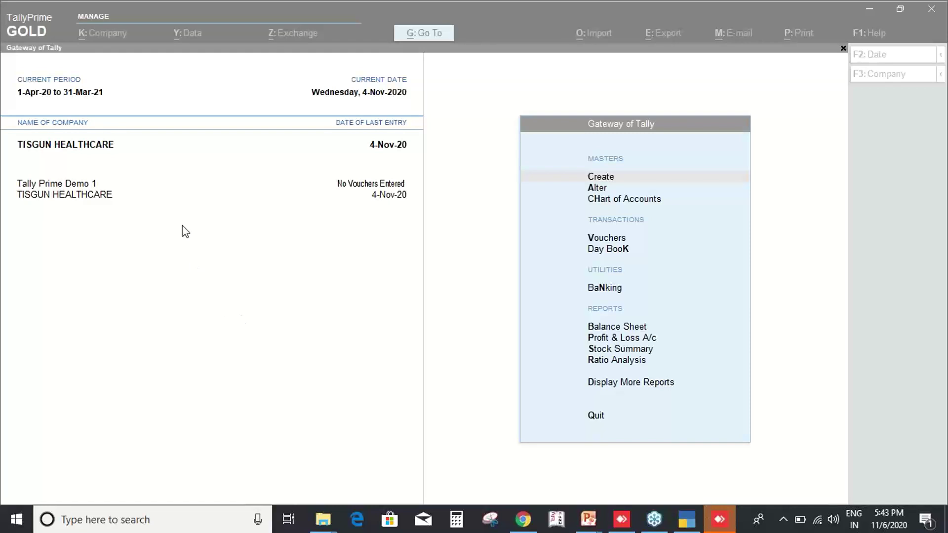
pyautogui.click(177, 346)
pyautogui.press('a')
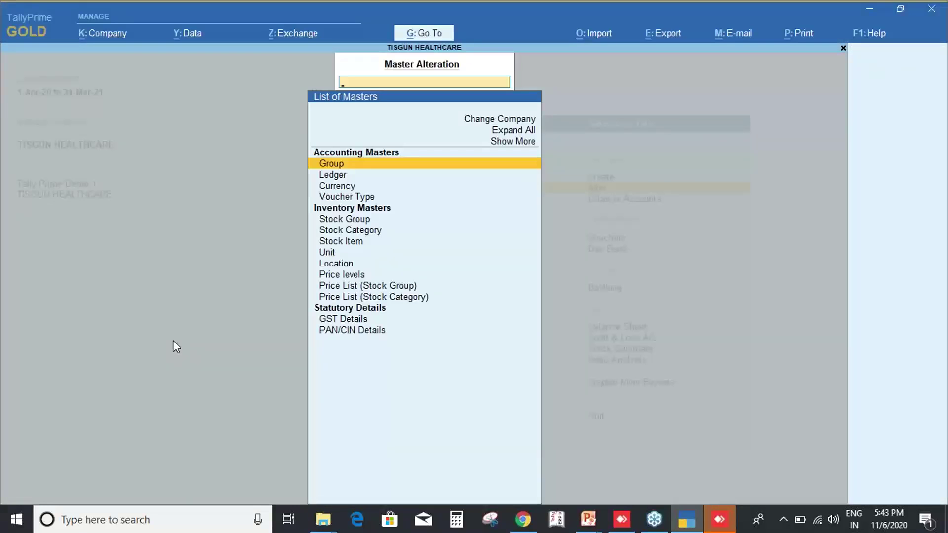
pyautogui.press('Down')
pyautogui.press('Down')
pyautogui.press('Down')
pyautogui.press('Down')
pyautogui.press('Down')
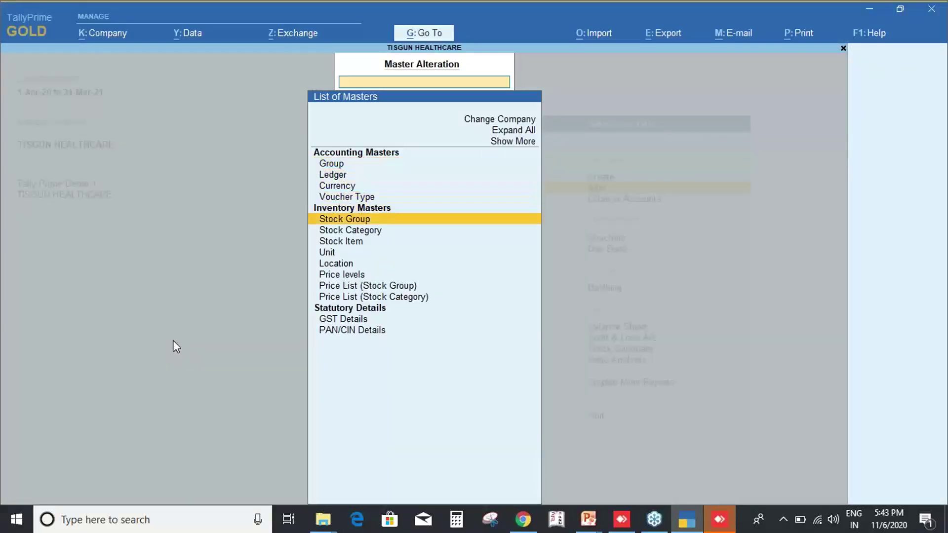
pyautogui.press('Down')
pyautogui.press('Down')
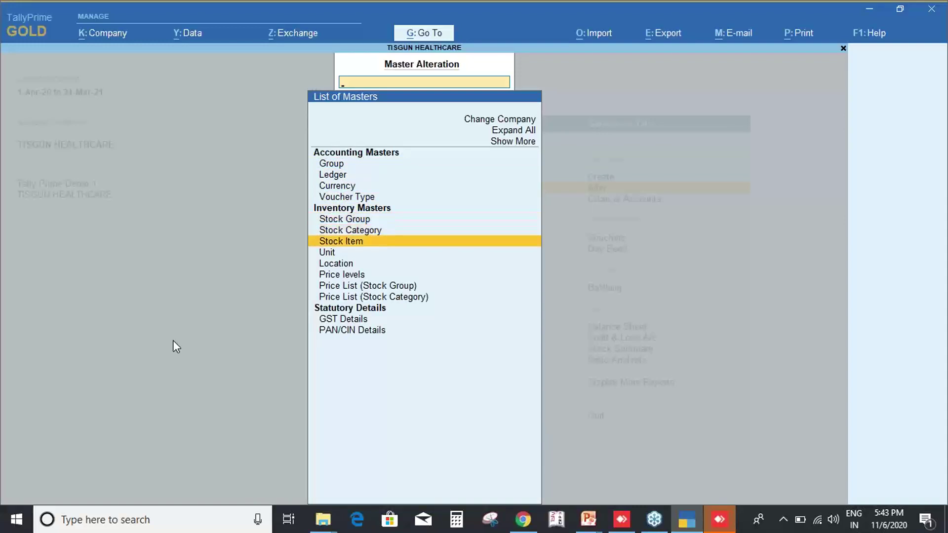
pyautogui.press('Return')
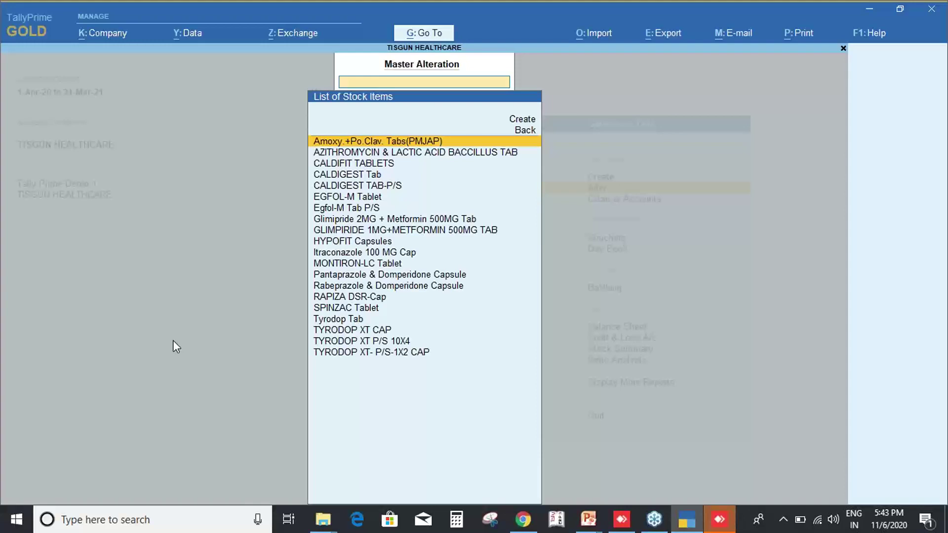
pyautogui.press('Escape')
pyautogui.press('Up')
pyautogui.press('Up')
pyautogui.press('Up')
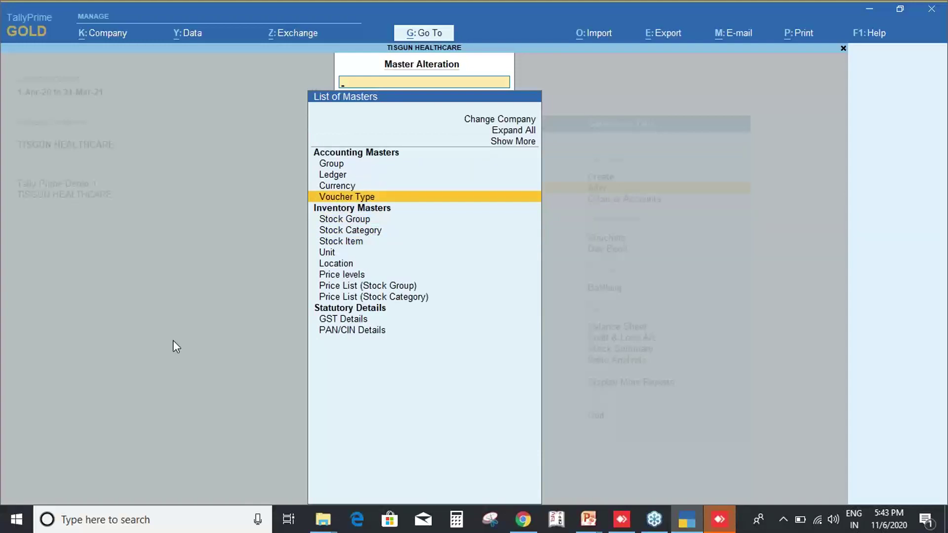
pyautogui.write('Vrin')
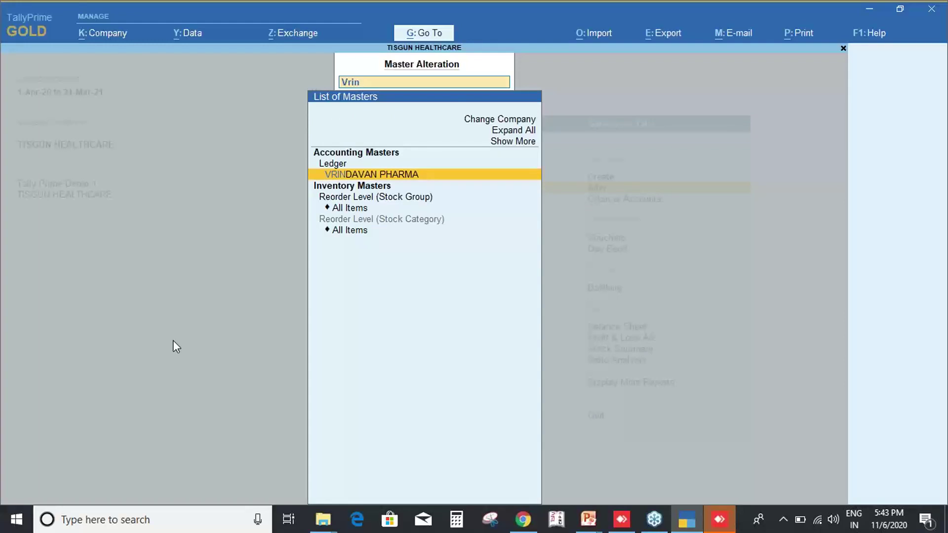
pyautogui.press('BackSpace')
pyautogui.press('BackSpace')
pyautogui.press('BackSpace')
pyautogui.press('BackSpace')
pyautogui.write('Hy')
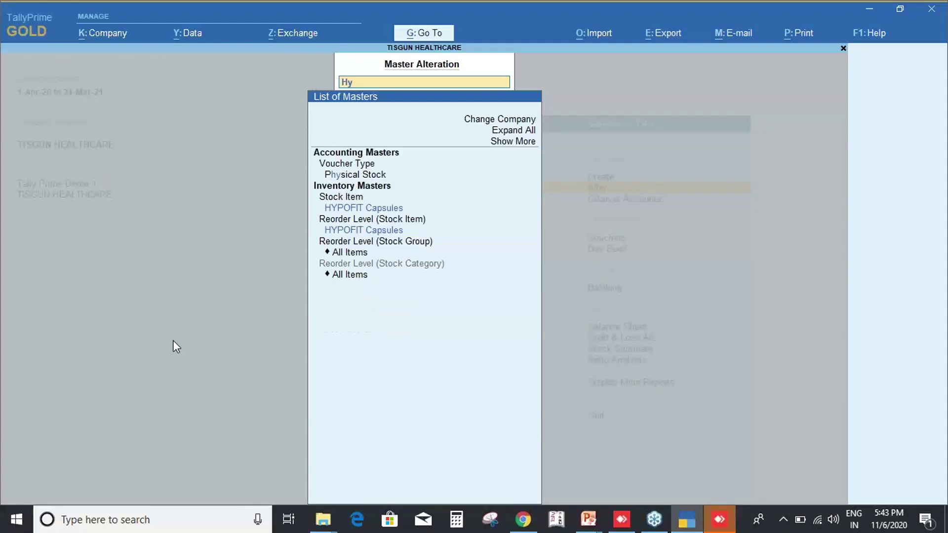
pyautogui.write('p')
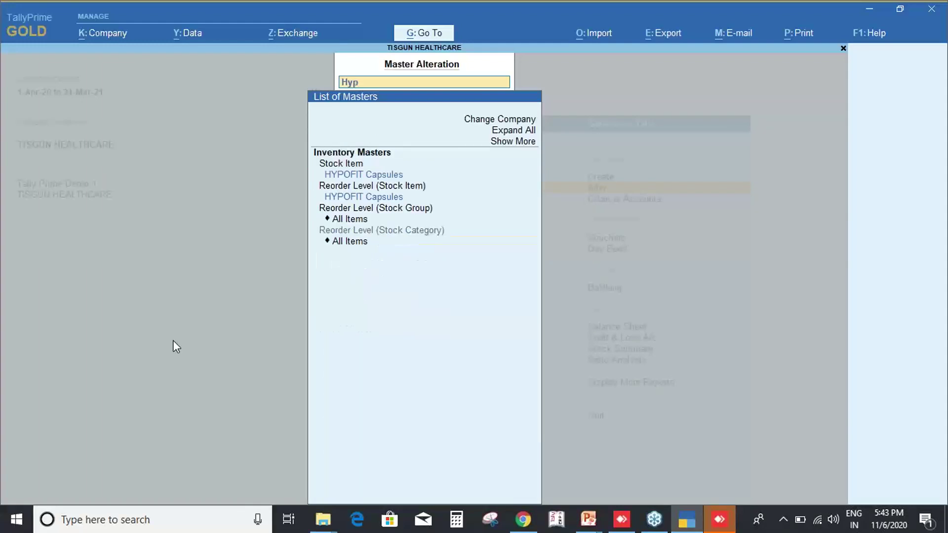
pyautogui.press('BackSpace')
pyautogui.press('BackSpace')
pyautogui.press('BackSpace')
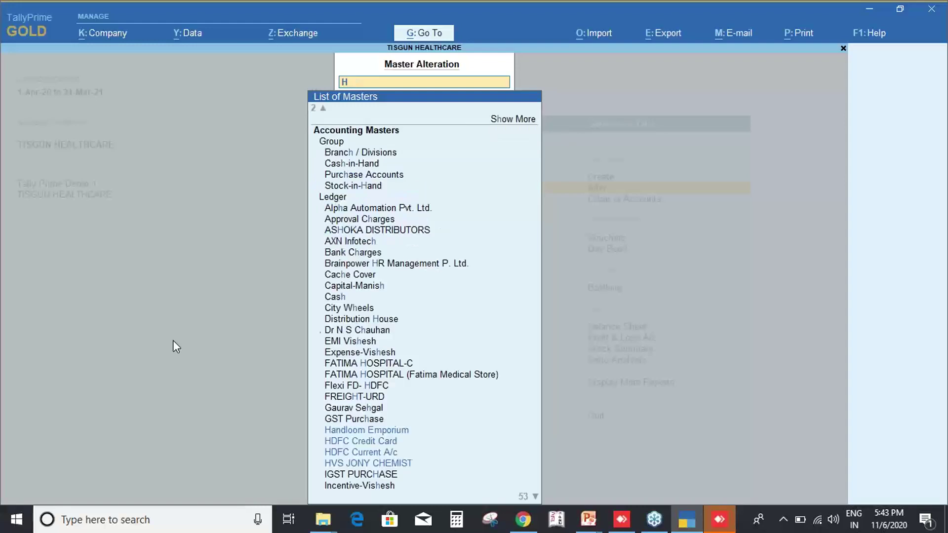
pyautogui.write('Pcs')
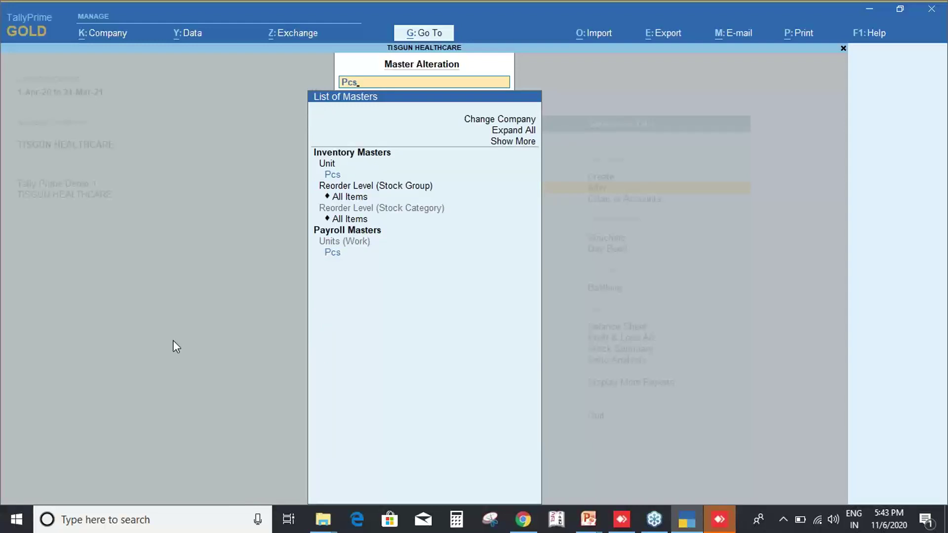
pyautogui.press('BackSpace')
pyautogui.press('BackSpace')
pyautogui.press('BackSpace')
pyautogui.write('Str')
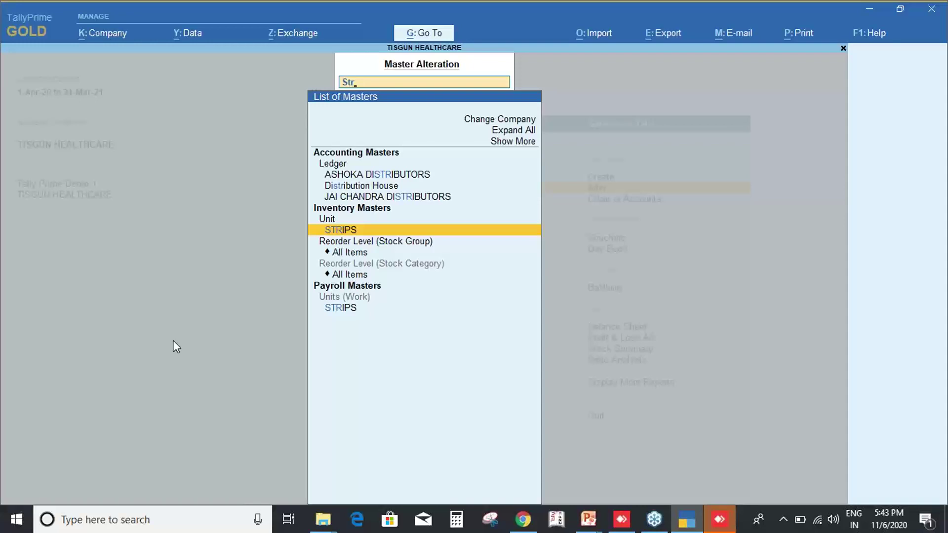
pyautogui.press('BackSpace')
pyautogui.press('BackSpace')
pyautogui.press('BackSpace')
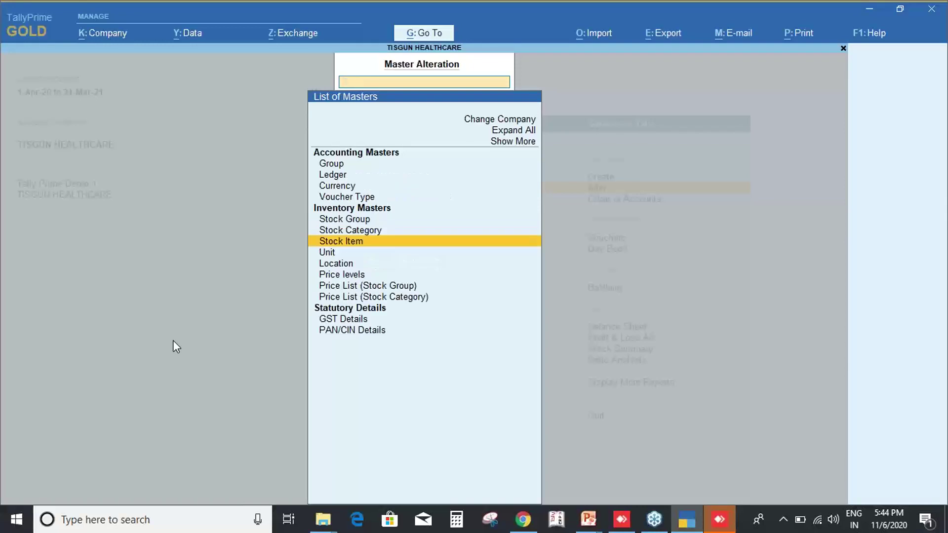
pyautogui.press('Escape')
# Open the Create masters list with Show More and Show Inactive enabled.
pyautogui.press('Up')
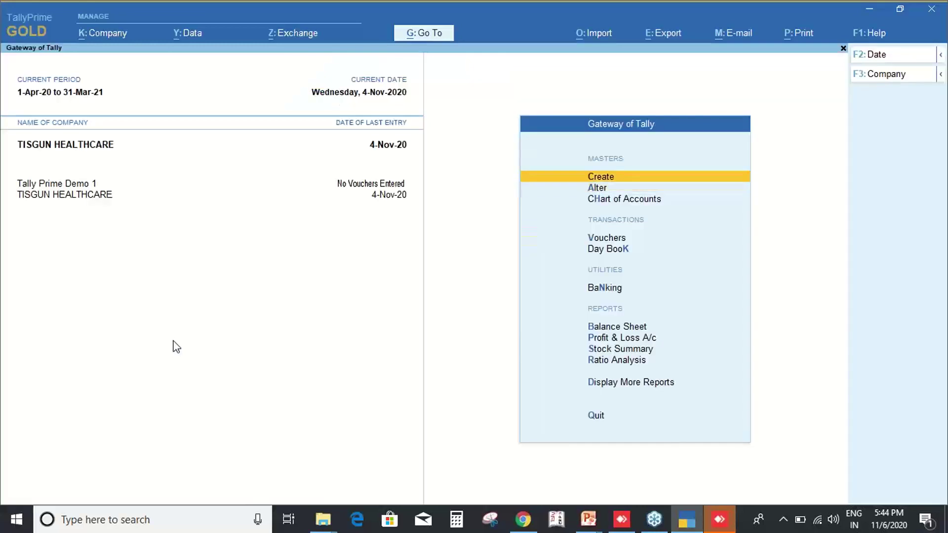
pyautogui.press('Return')
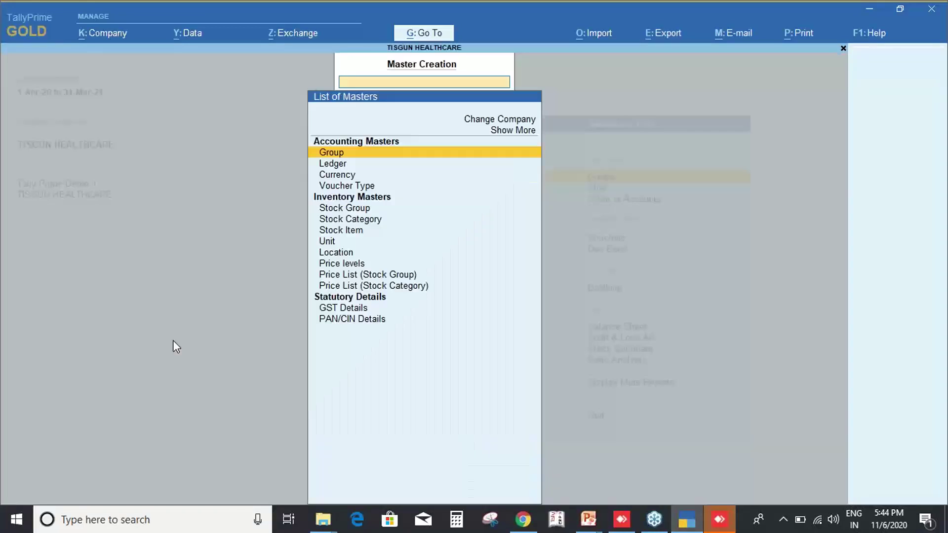
pyautogui.press('Up')
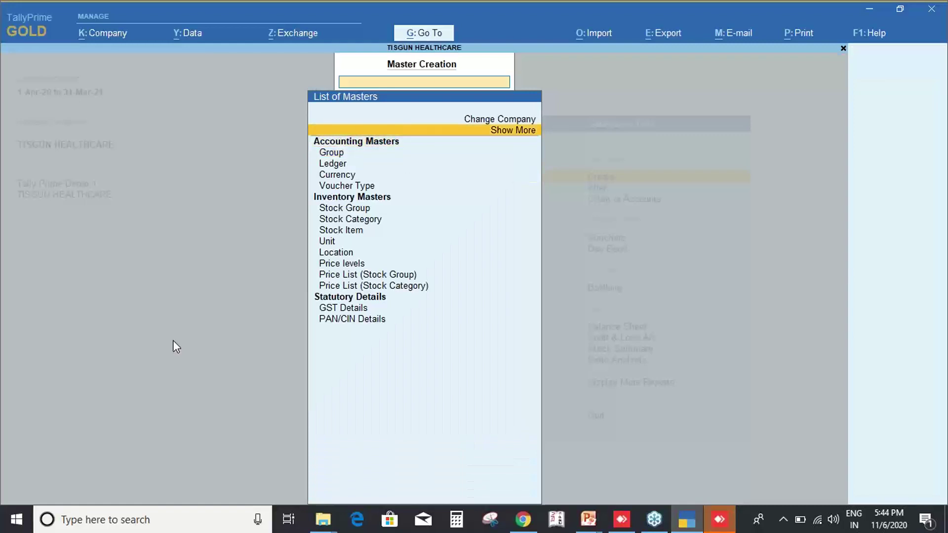
pyautogui.press('Return')
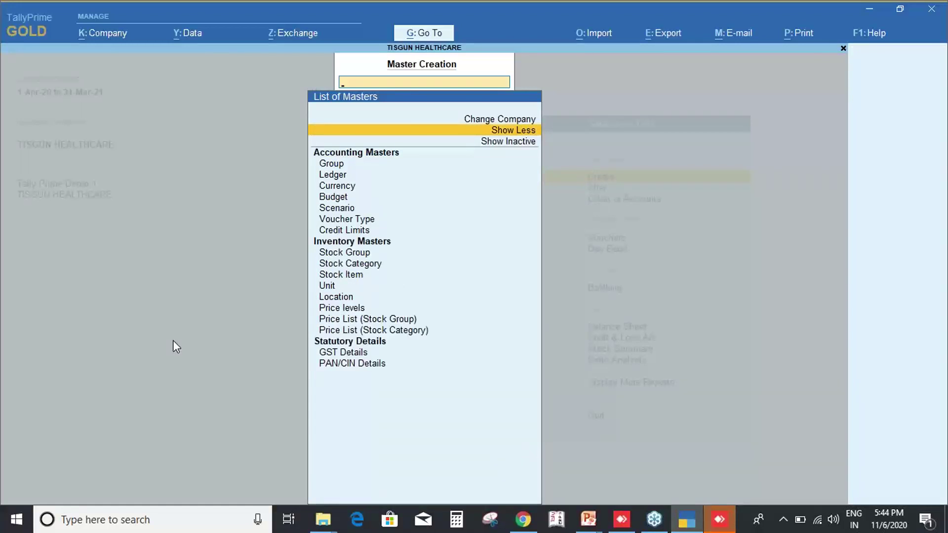
pyautogui.press('Down')
pyautogui.press('Return')
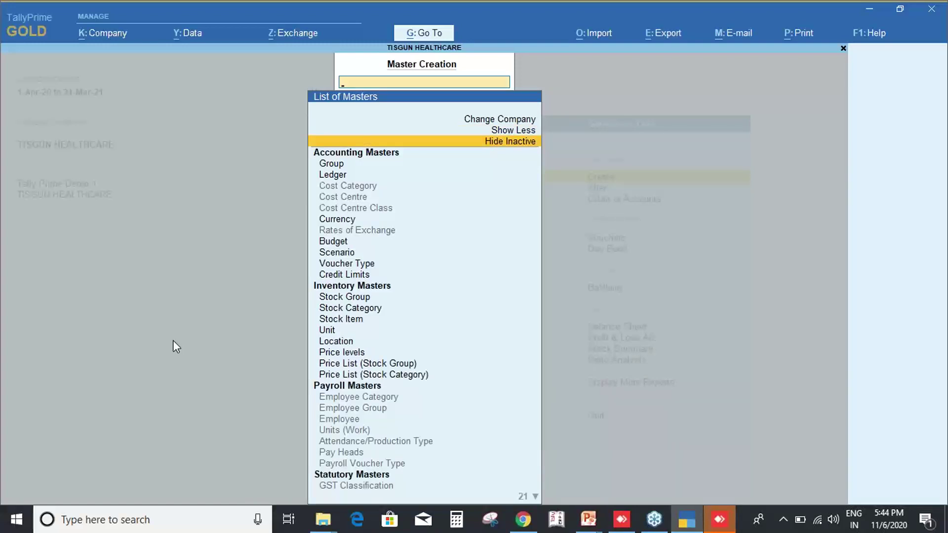
# Browse the master types and choose Cost Centre to start creating one.
pyautogui.press('Down')
pyautogui.press('Down')
pyautogui.press('Down')
pyautogui.press('Down')
pyautogui.press('Down')
pyautogui.press('Down')
pyautogui.press('Down')
pyautogui.press('Down')
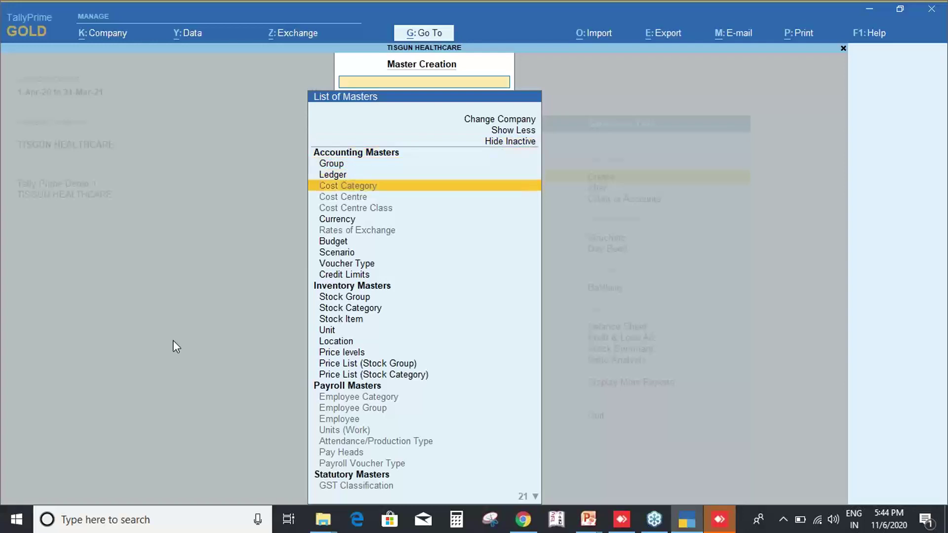
pyautogui.press('Down')
pyautogui.press('Down')
pyautogui.press('Down')
pyautogui.press('Down')
pyautogui.press('Down')
pyautogui.press('Down')
pyautogui.press('Down')
pyautogui.press('Down')
pyautogui.press('Down')
pyautogui.press('Down')
pyautogui.press('Down')
pyautogui.press('Down')
pyautogui.press('Down')
pyautogui.press('Down')
pyautogui.press('Down')
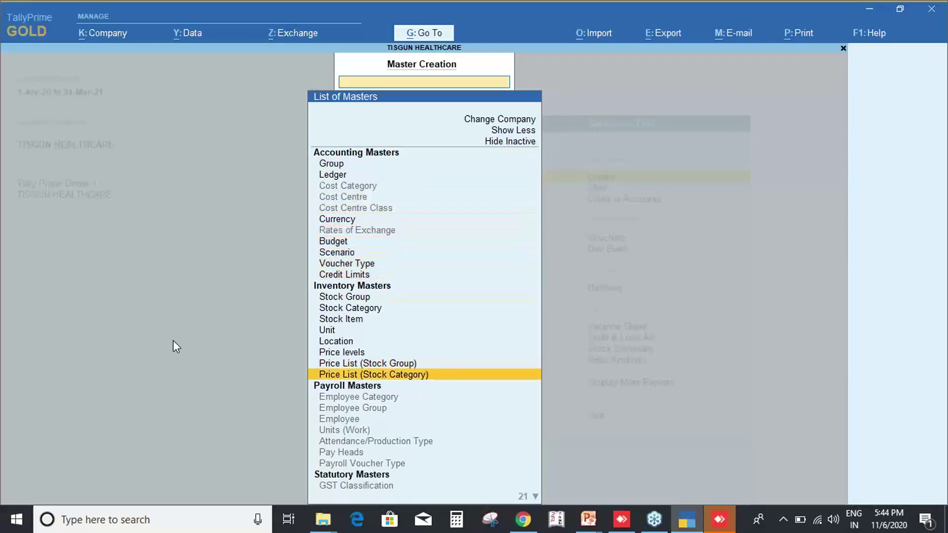
pyautogui.press('Down')
pyautogui.press('Down')
pyautogui.press('Down')
pyautogui.press('Down')
pyautogui.press('Down')
pyautogui.press('Down')
pyautogui.press('Down')
pyautogui.press('Down')
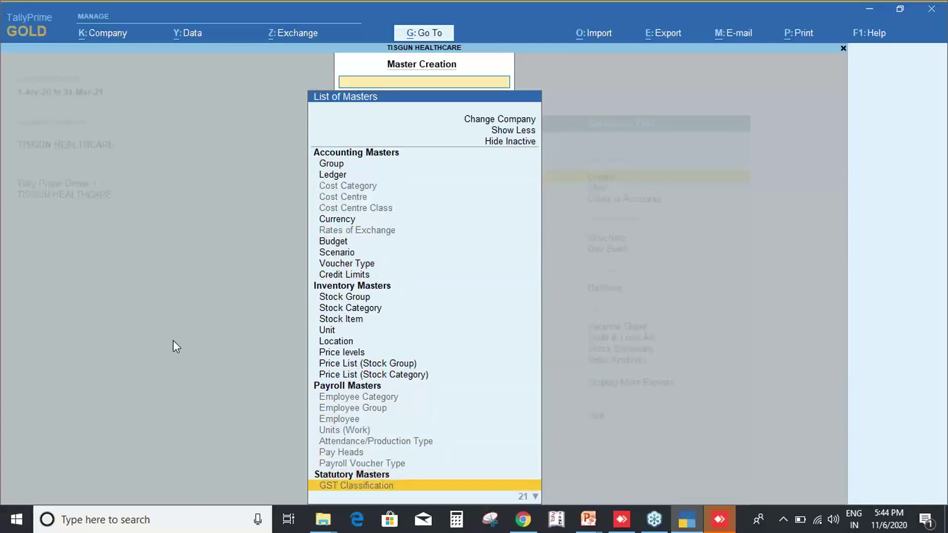
pyautogui.press('Down')
pyautogui.press('Down')
pyautogui.press('Down')
pyautogui.press('Down')
pyautogui.press('Down')
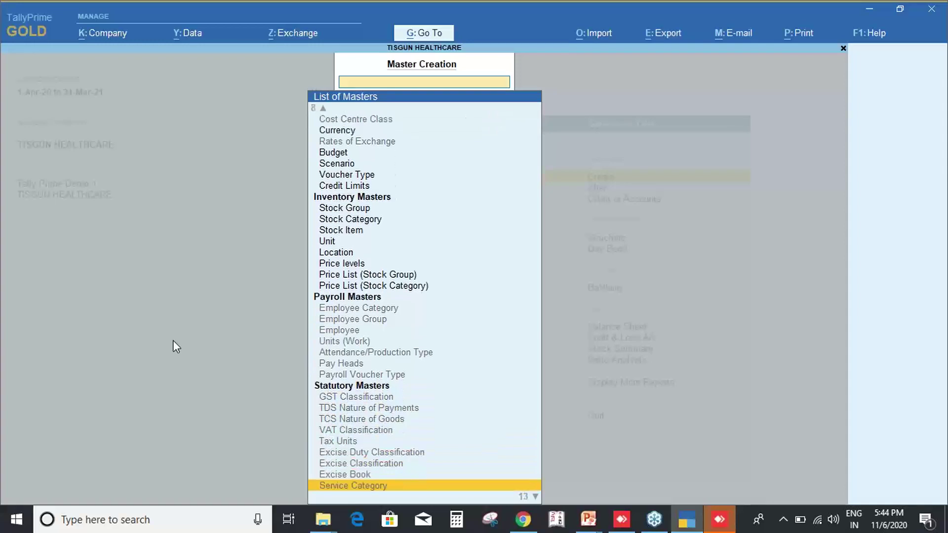
pyautogui.press('Up')
pyautogui.press('Up')
pyautogui.press('Up')
pyautogui.press('Up')
pyautogui.press('Up')
pyautogui.press('Up')
pyautogui.press('Up')
pyautogui.press('Up')
pyautogui.press('Up')
pyautogui.press('Up')
pyautogui.press('Up')
pyautogui.press('Up')
pyautogui.press('Up')
pyautogui.press('Up')
pyautogui.press('Up')
pyautogui.press('Up')
pyautogui.press('Up')
pyautogui.press('Up')
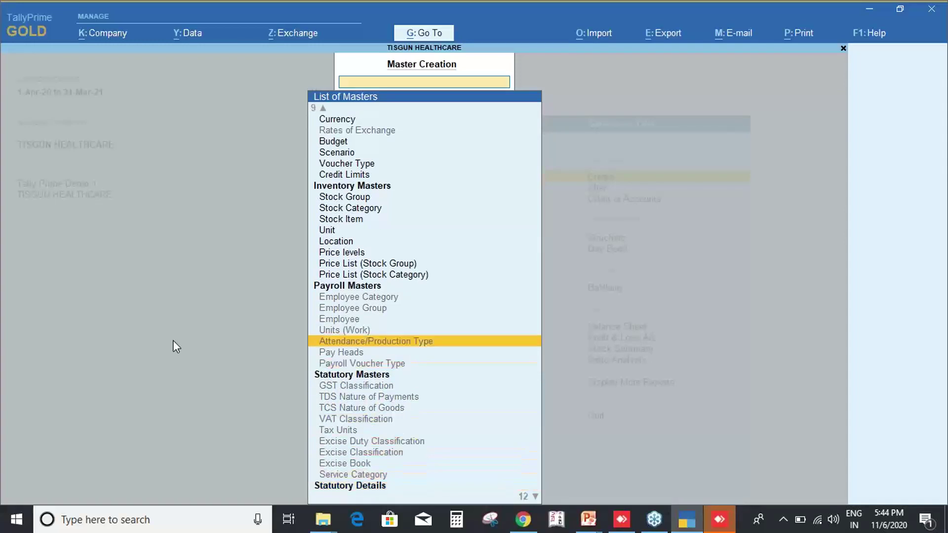
pyautogui.press('Up')
pyautogui.press('Up')
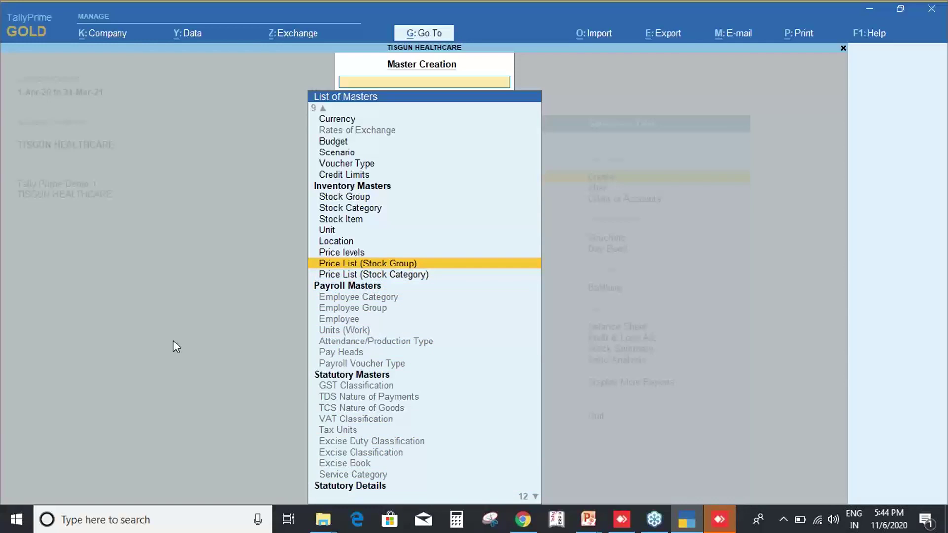
pyautogui.press('Up')
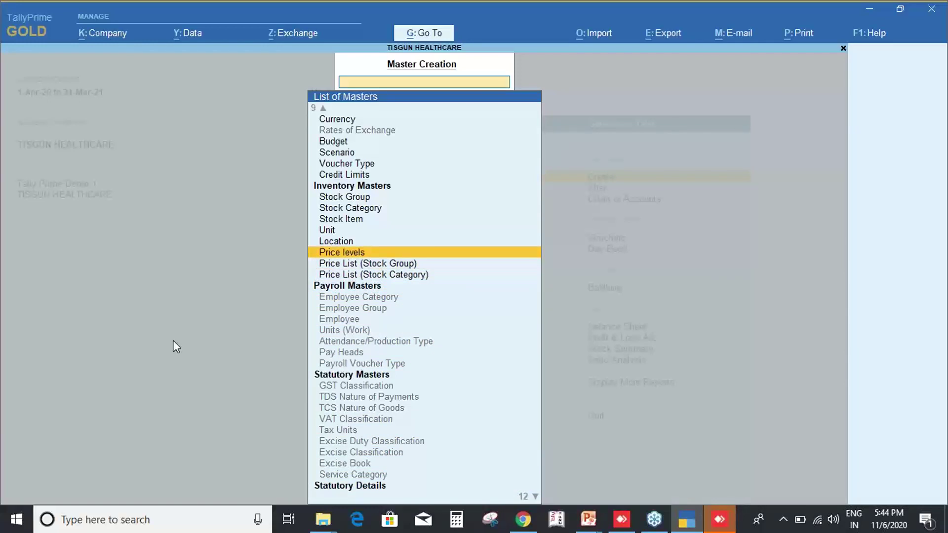
pyautogui.press('Down')
pyautogui.press('Down')
pyautogui.press('Down')
pyautogui.press('Down')
pyautogui.press('Down')
pyautogui.press('Down')
pyautogui.press('Down')
pyautogui.press('Down')
pyautogui.press('Down')
pyautogui.press('Down')
pyautogui.press('Down')
pyautogui.press('Down')
pyautogui.press('Down')
pyautogui.press('Down')
pyautogui.press('Down')
pyautogui.press('Down')
pyautogui.press('Down')
pyautogui.press('Down')
pyautogui.press('Down')
pyautogui.press('Down')
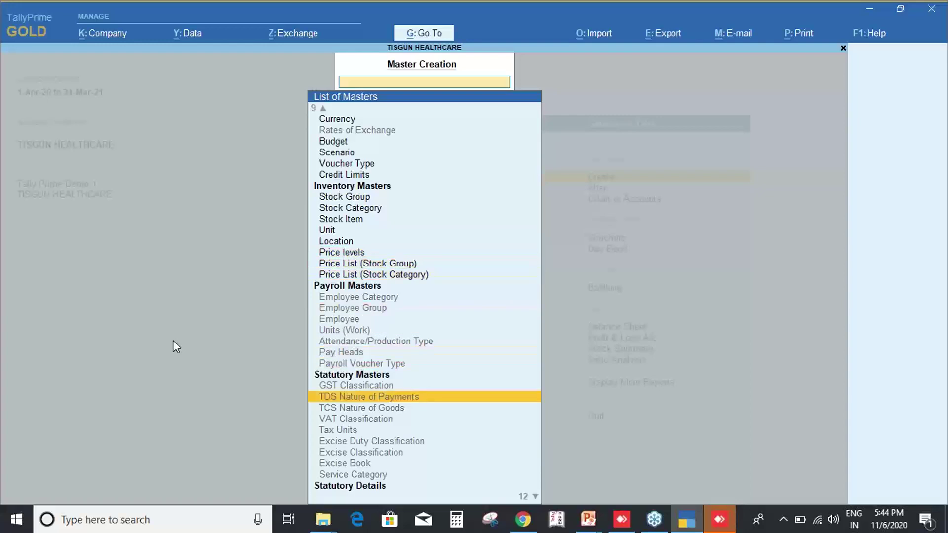
pyautogui.press('Down')
pyautogui.press('Down')
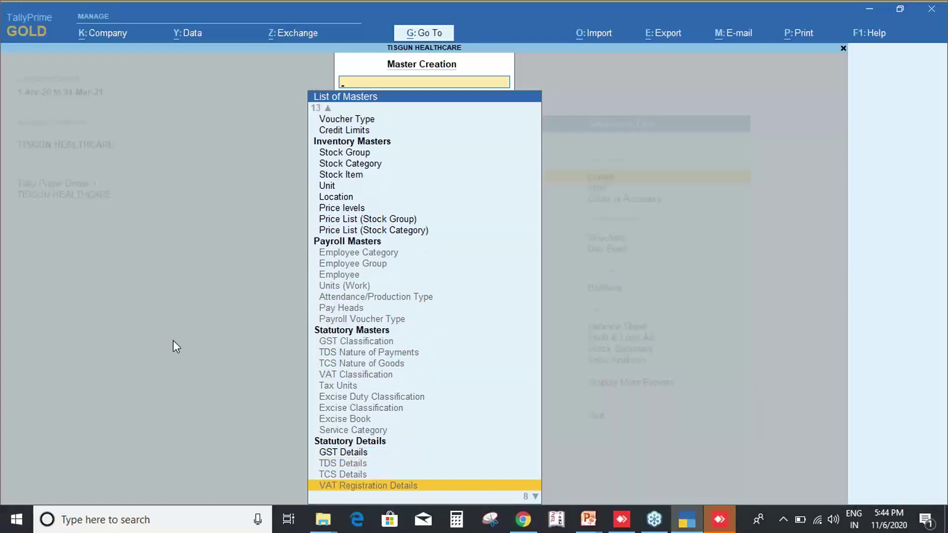
pyautogui.press('Up')
pyautogui.press('Up')
pyautogui.press('Up')
pyautogui.press('Up')
pyautogui.press('Up')
pyautogui.press('Up')
pyautogui.press('Up')
pyautogui.press('Up')
pyautogui.press('Up')
pyautogui.press('Up')
pyautogui.press('Up')
pyautogui.press('Up')
pyautogui.press('Up')
pyautogui.press('Up')
pyautogui.press('Up')
pyautogui.press('Up')
pyautogui.press('Up')
pyautogui.press('Up')
pyautogui.press('Up')
pyautogui.press('Up')
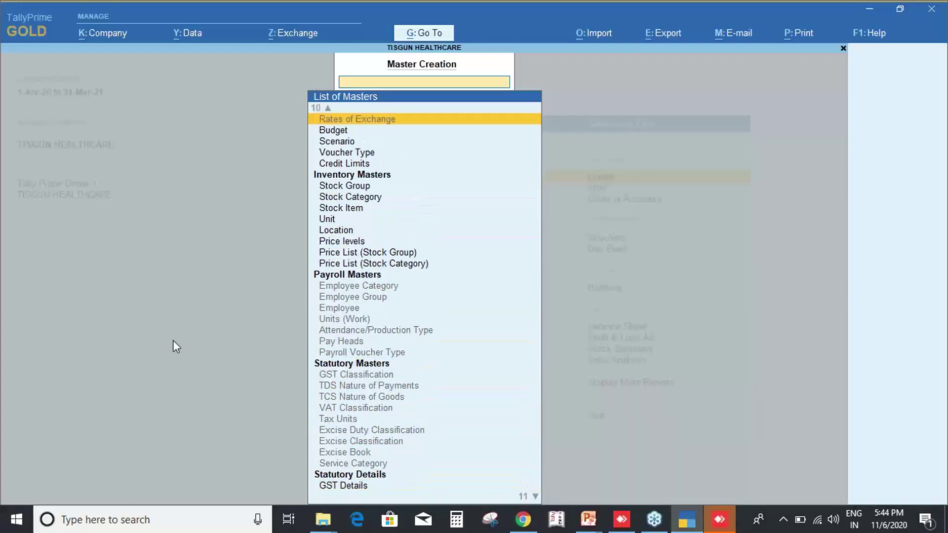
pyautogui.press('Up')
pyautogui.press('Up')
pyautogui.press('Up')
pyautogui.press('Up')
pyautogui.press('Up')
pyautogui.press('Up')
pyautogui.press('Up')
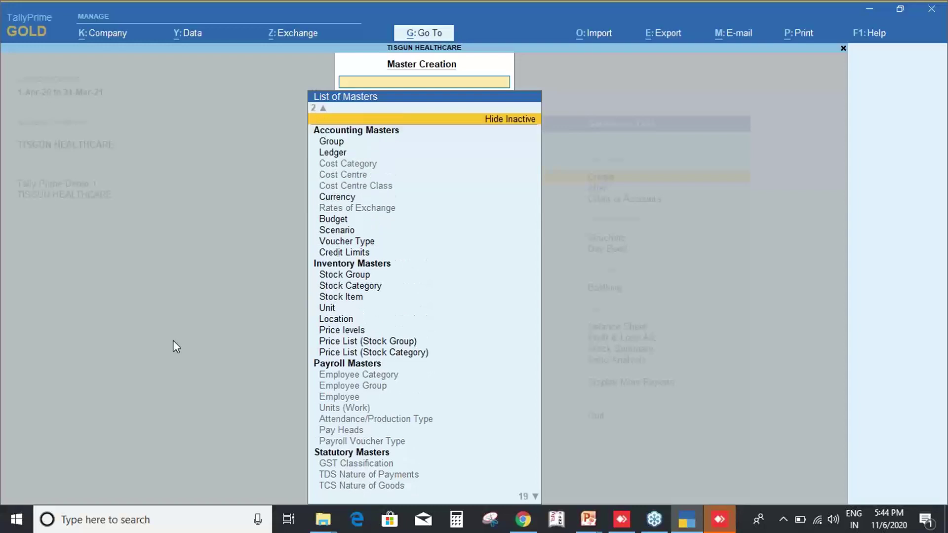
pyautogui.press('Down')
pyautogui.press('Down')
pyautogui.press('Down')
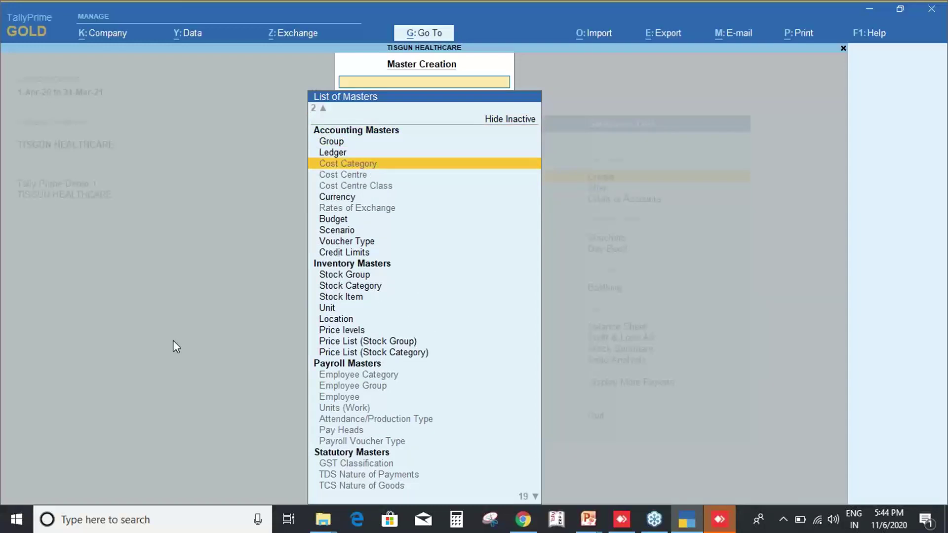
pyautogui.press('Down')
pyautogui.press('Return')
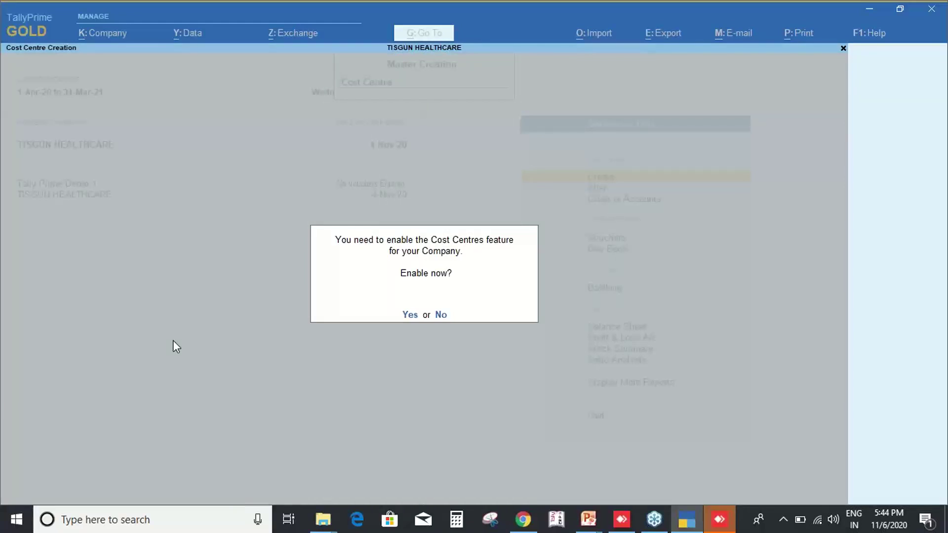
# Enable Cost Centres, quit the Cost Centre Creation form unsaved, and close Master Creation.
pyautogui.press('y')
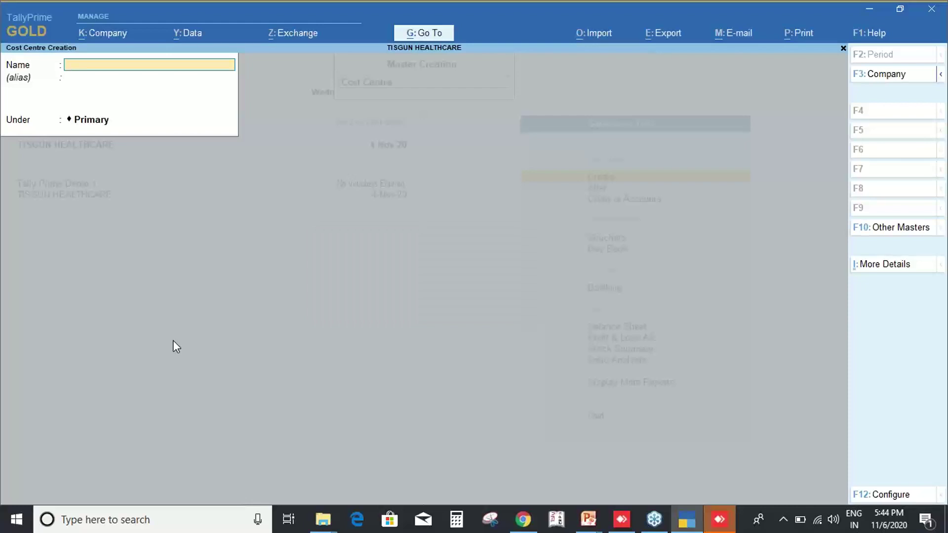
pyautogui.press('Escape')
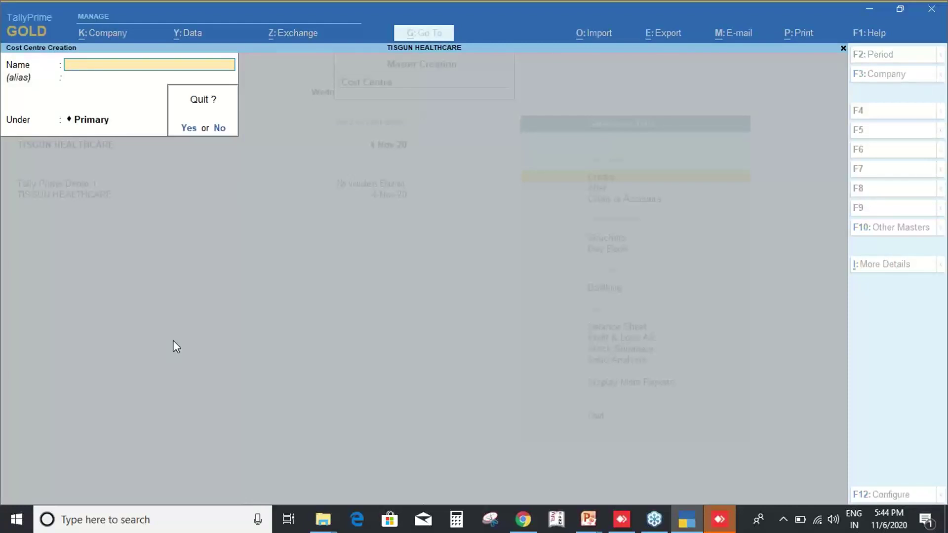
pyautogui.press('y')
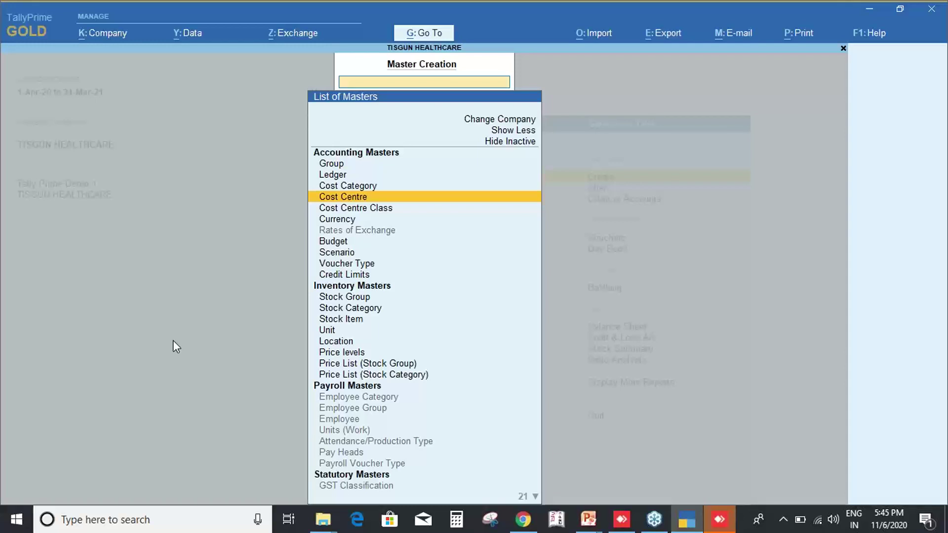
pyautogui.press('Escape')
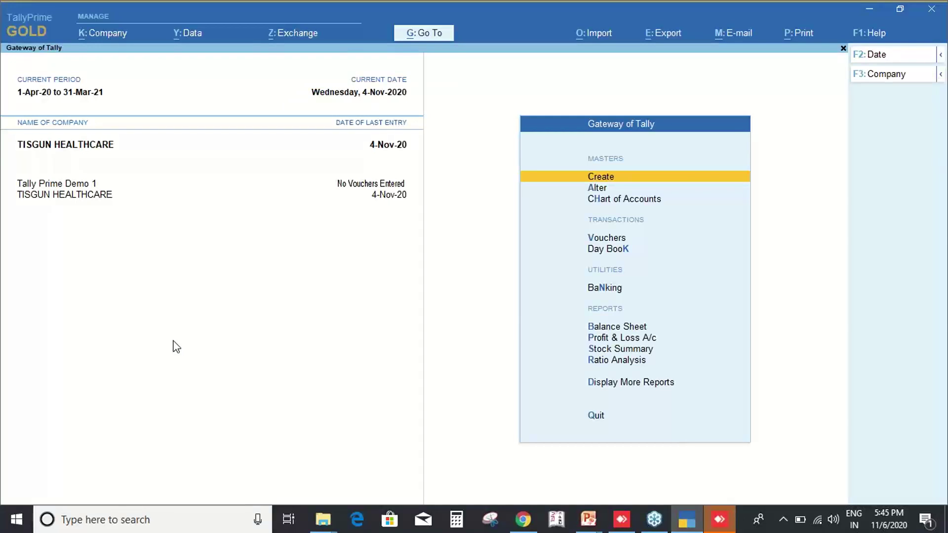
# Glance at the Balance Sheet, return to the Gateway, and bring up Go To with Alt+G.
pyautogui.press('b')
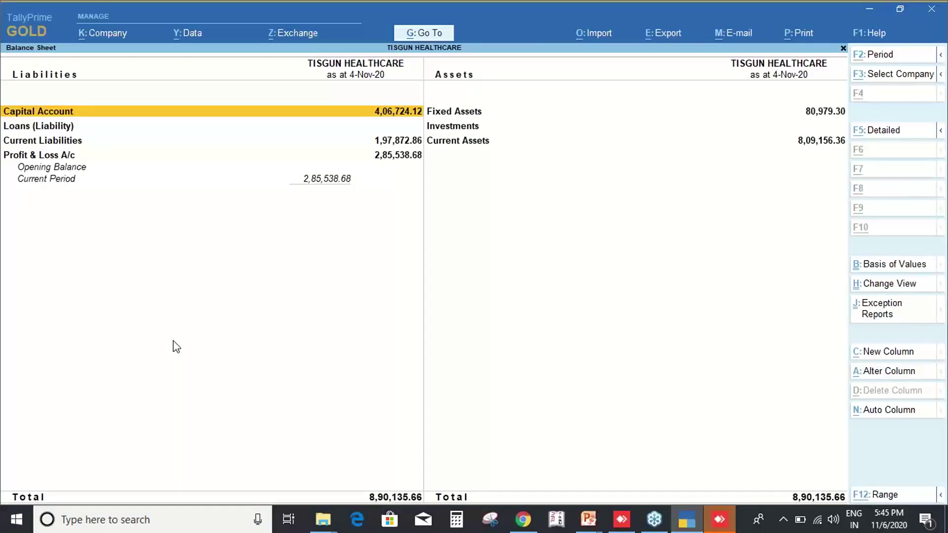
pyautogui.press('Escape')
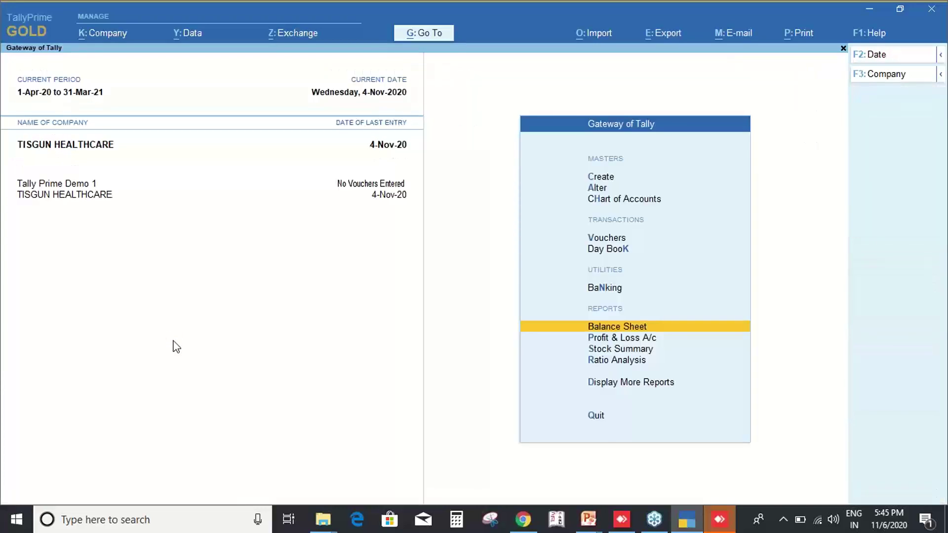
pyautogui.press('alt')
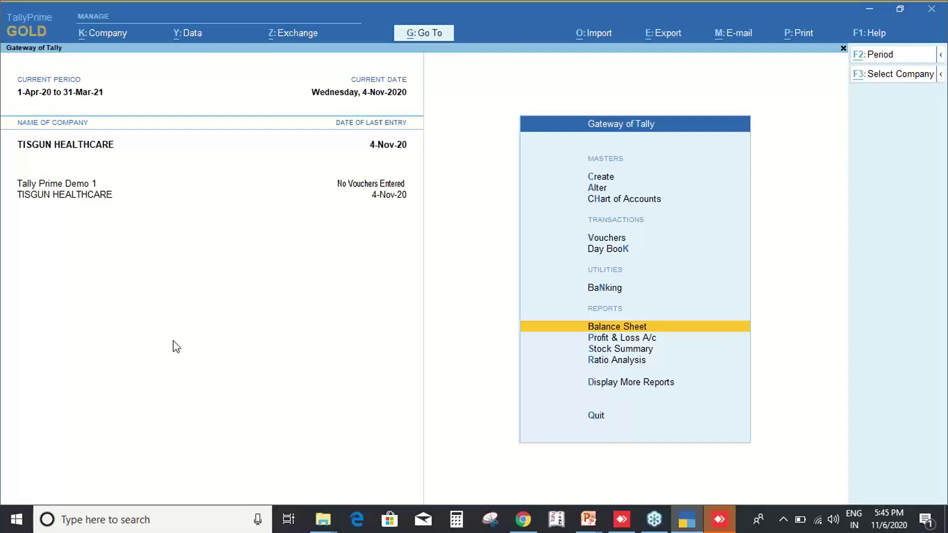
pyautogui.hotkey('alt', 'g')
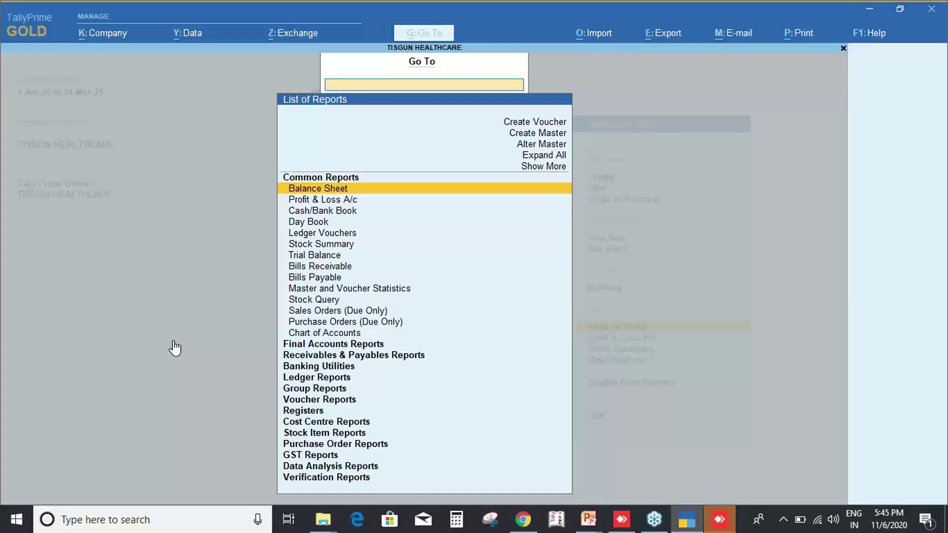
# Search Go To for 'bal' and open the Balance Sheet as at 4-Nov-20.
pyautogui.press('Down')
pyautogui.press('Down')
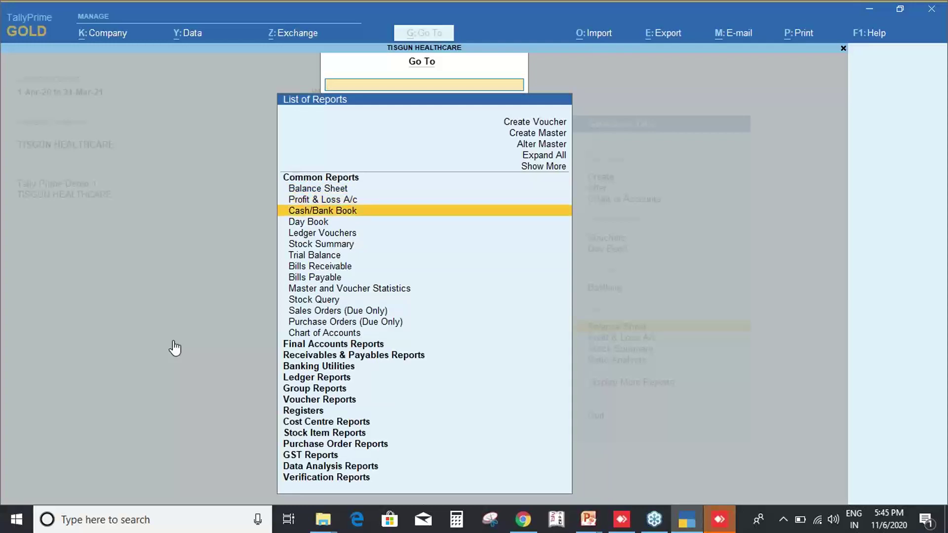
pyautogui.press('Up')
pyautogui.write('bal')
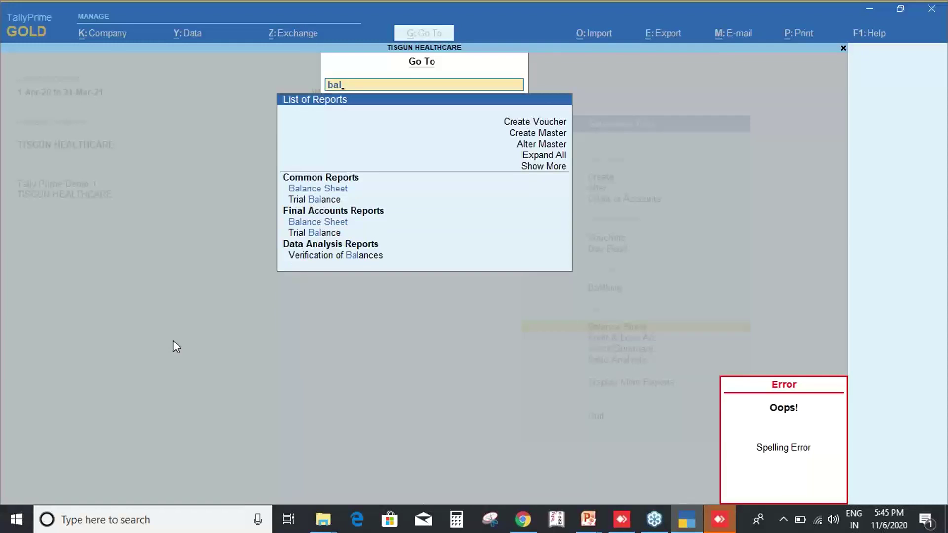
pyautogui.press('Return')
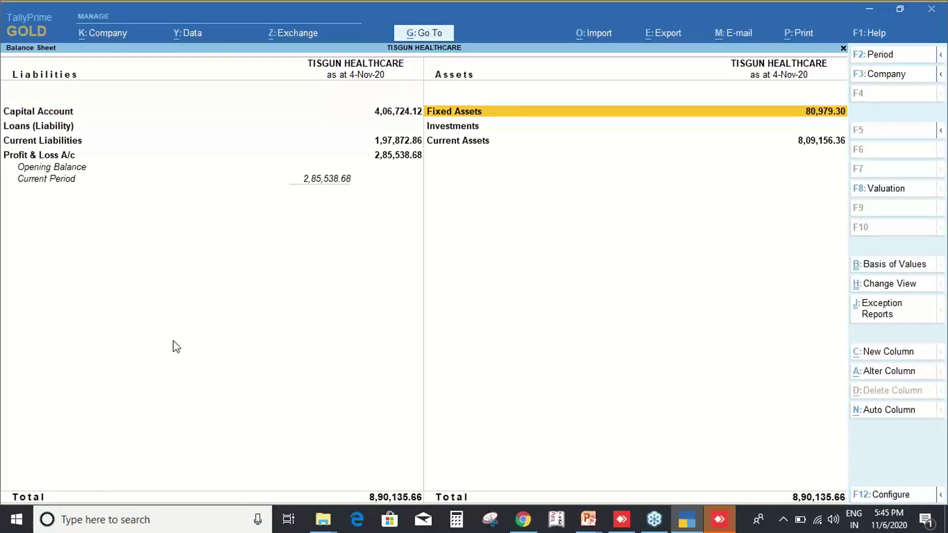
# Drill from Current Assets into Sundry Debtors and the ASHOKA DISTRIBUTORS monthly summary.
pyautogui.press('alt')
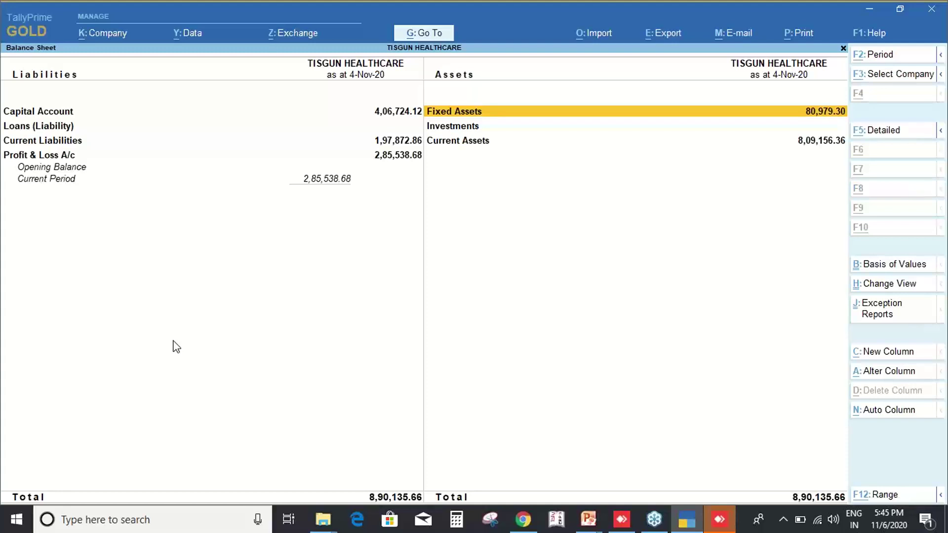
pyautogui.press('Down')
pyautogui.press('Down')
pyautogui.press('Return')
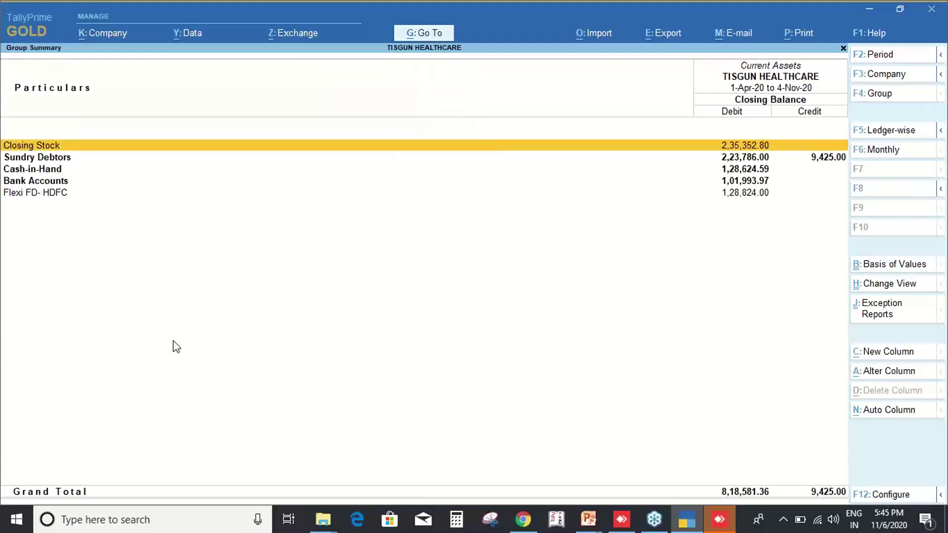
pyautogui.press('Down')
pyautogui.press('Down')
pyautogui.press('Up')
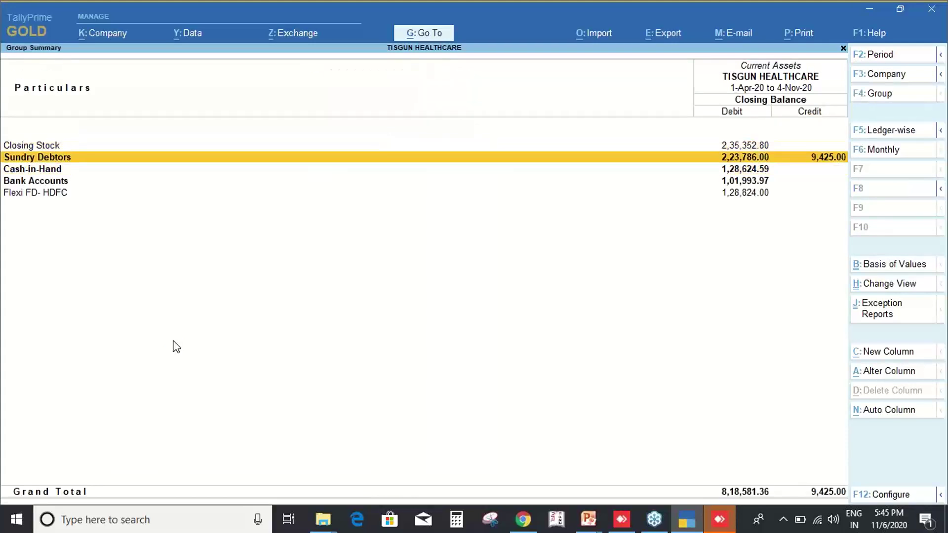
pyautogui.press('Return')
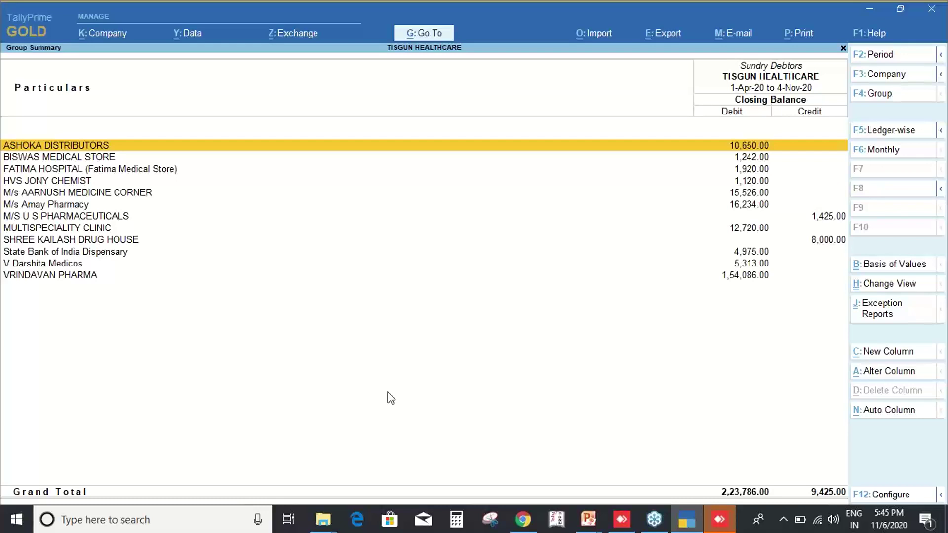
pyautogui.press('Return')
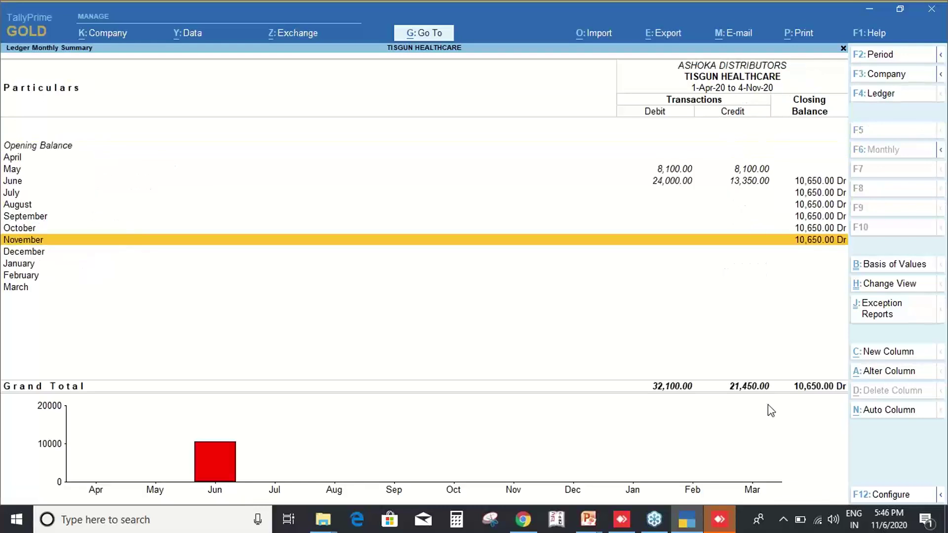
# Open May's vouchers, extend the period to 1-Apr-20 through 4-Nov-20, then return to the monthly summary.
pyautogui.press('Up')
pyautogui.press('Up')
pyautogui.press('Up')
pyautogui.press('Up')
pyautogui.press('Up')
pyautogui.press('Up')
pyautogui.press('Return')
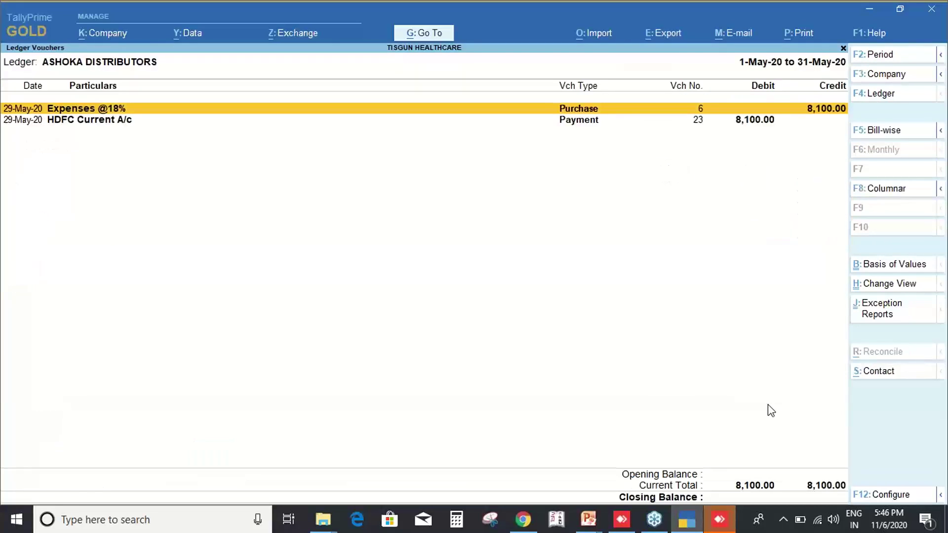
pyautogui.press('F2')
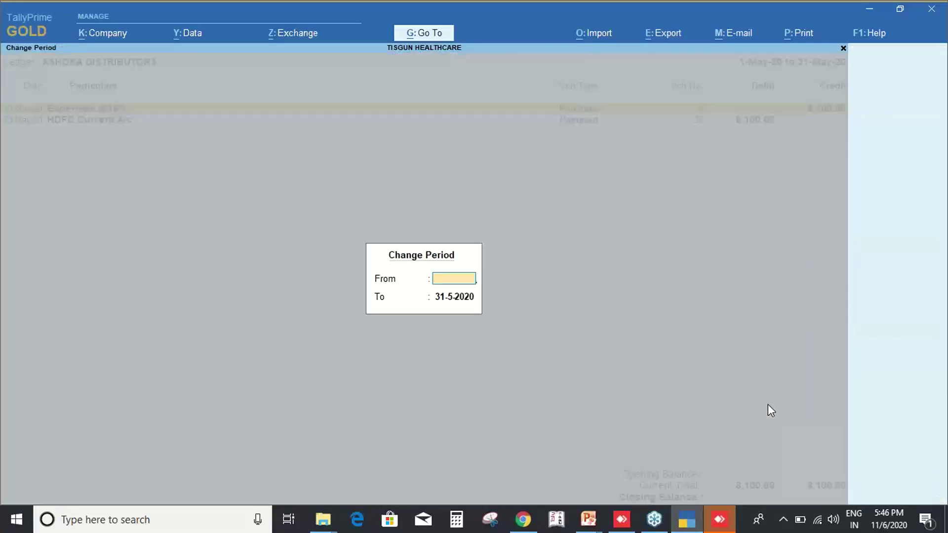
pyautogui.press('Return')
pyautogui.press('Return')
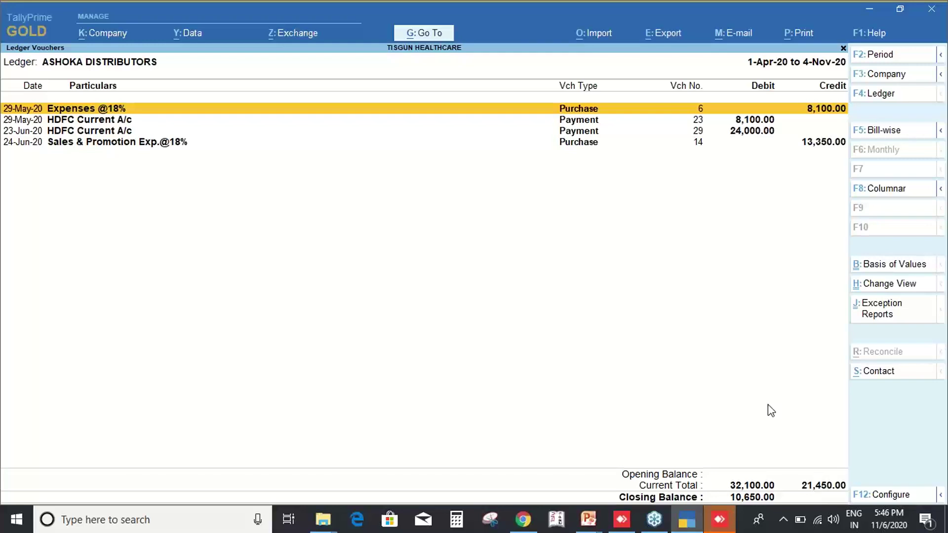
pyautogui.press('Escape')
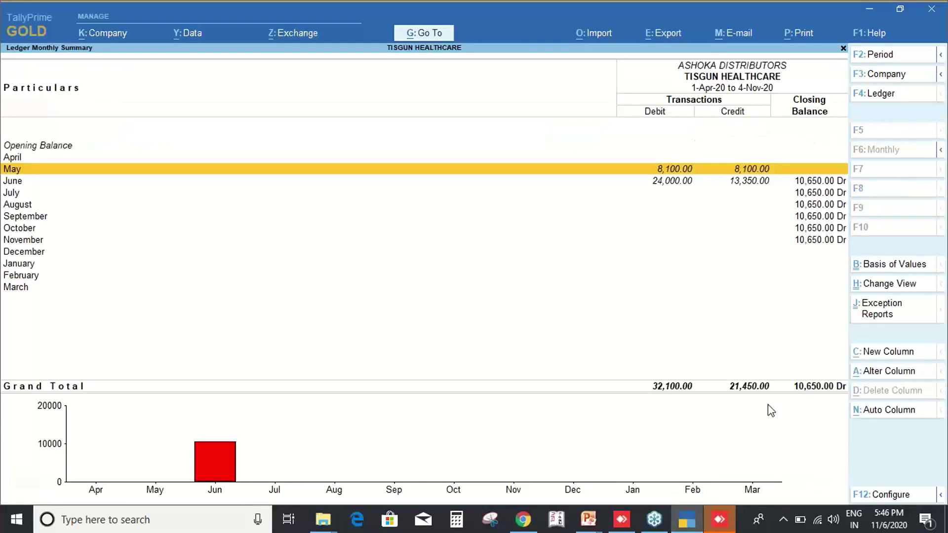
pyautogui.press('Escape')
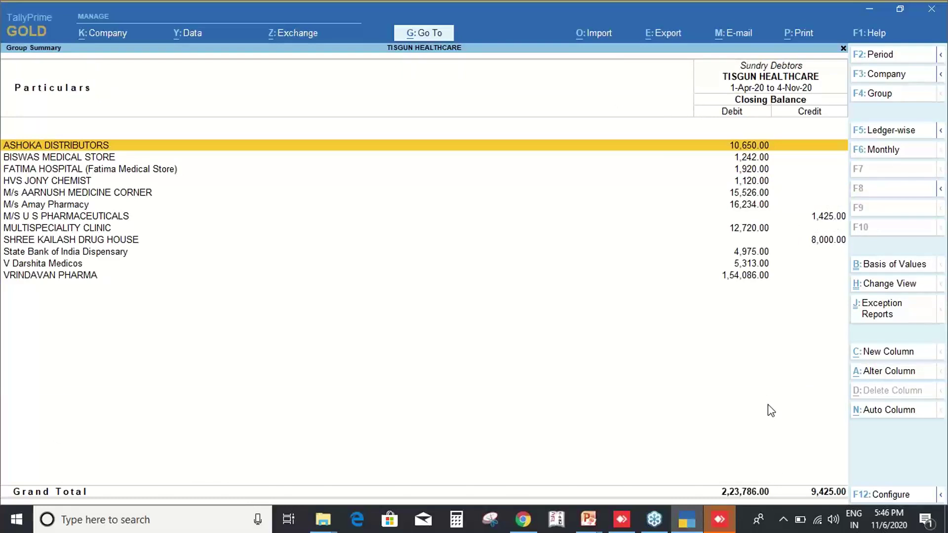
pyautogui.press('Return')
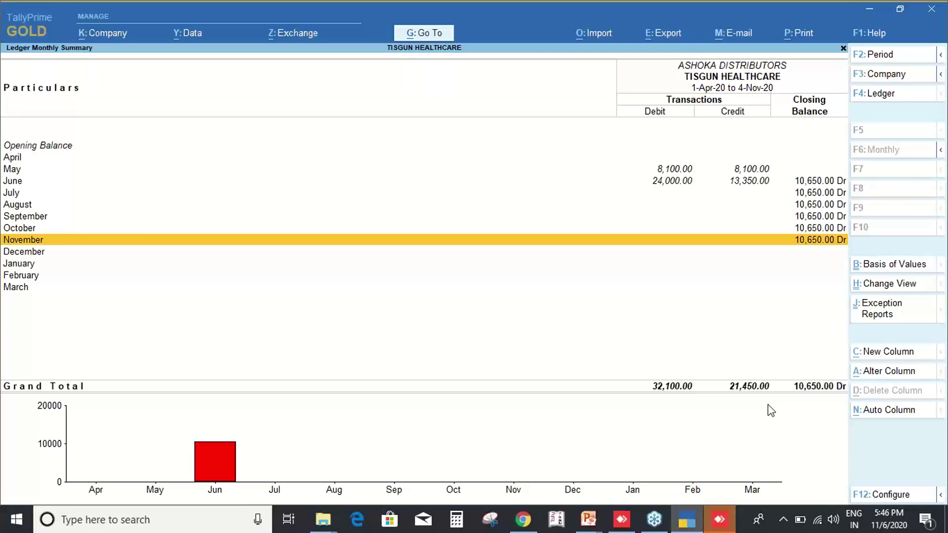
# Step through the next debtors' monthly summaries until M/s Amay Pharmacy.
pyautogui.press('pagedown')
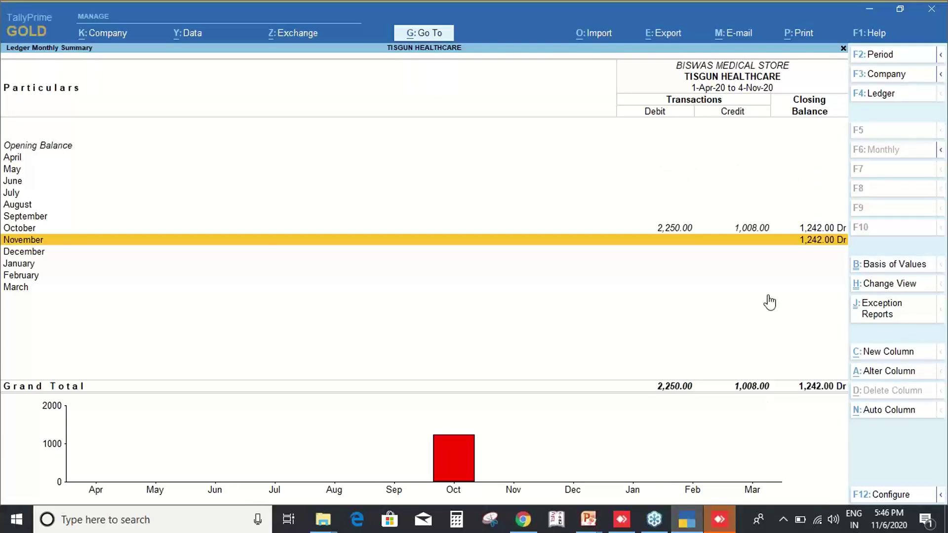
pyautogui.hotkey('ctrl', '2')
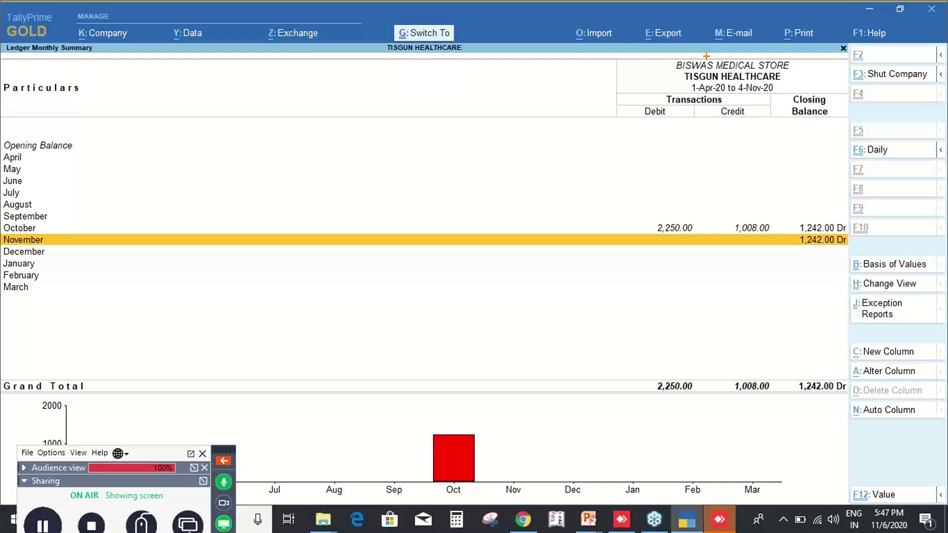
pyautogui.moveTo(664, 54); pyautogui.dragTo(808, 102)
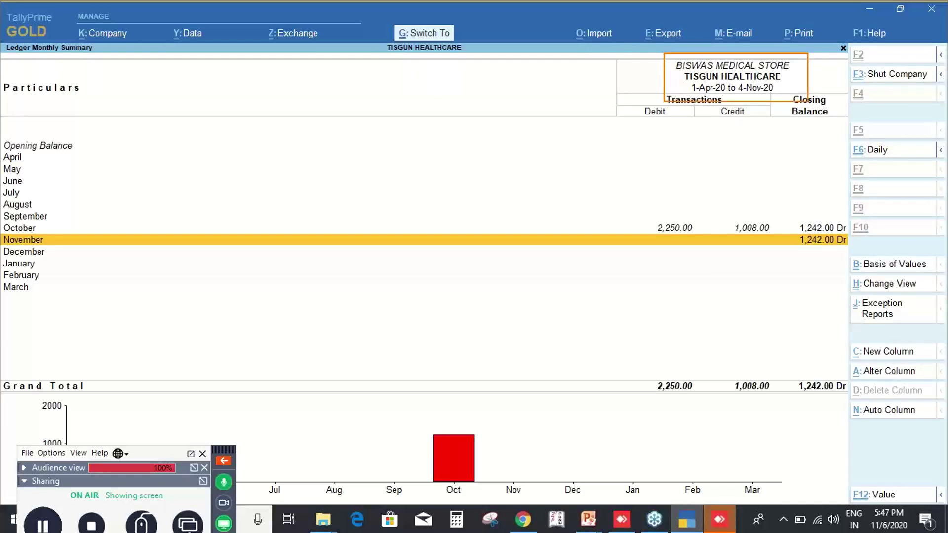
pyautogui.press('Escape')
pyautogui.press('+')
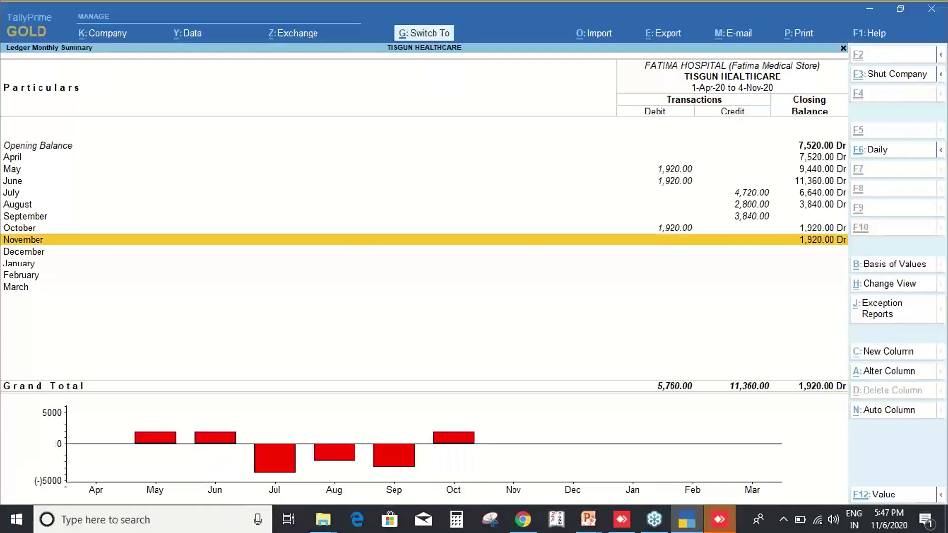
pyautogui.moveTo(630, 50); pyautogui.dragTo(809, 103)
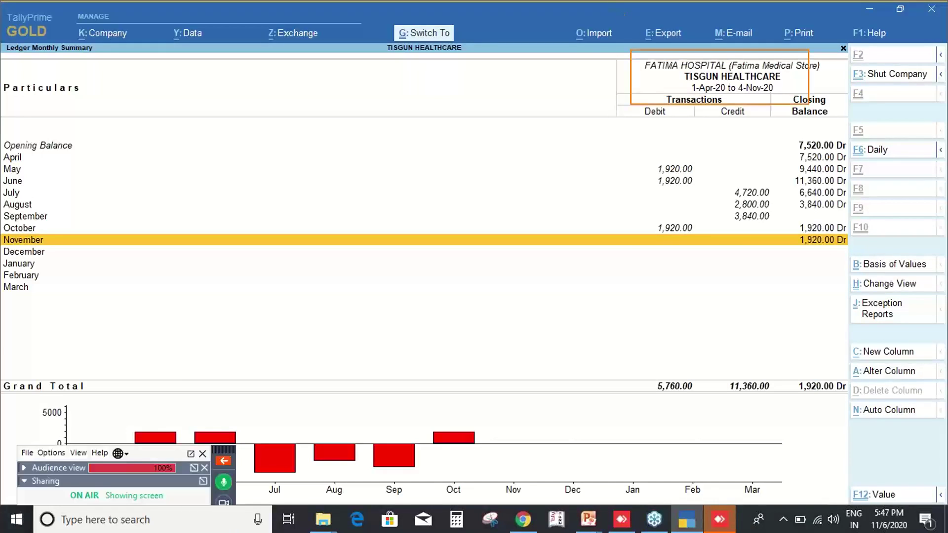
pyautogui.press('Escape')
pyautogui.press('+')
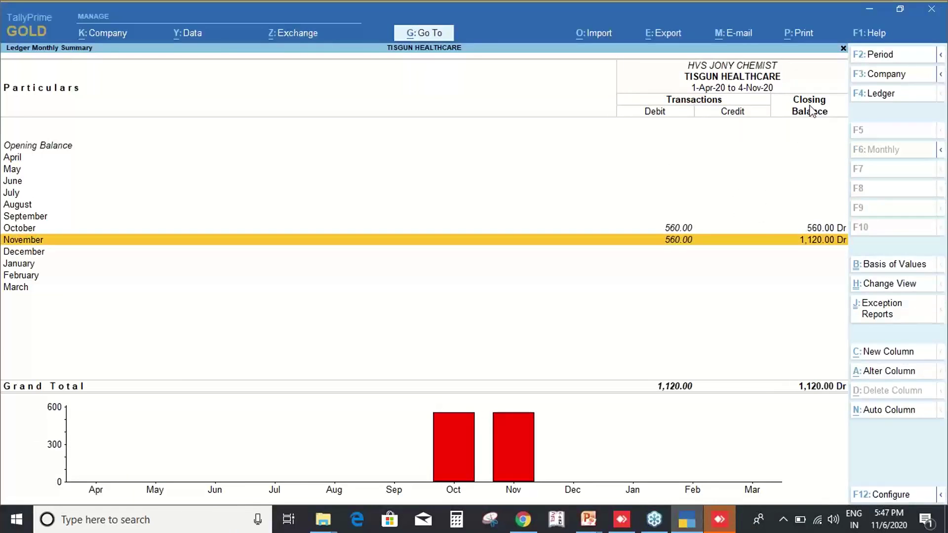
pyautogui.press('+')
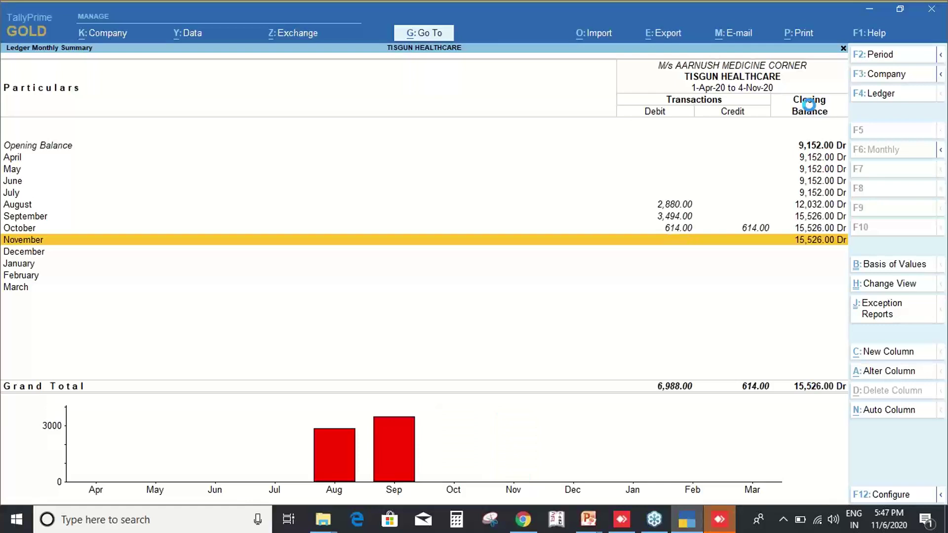
pyautogui.press('+')
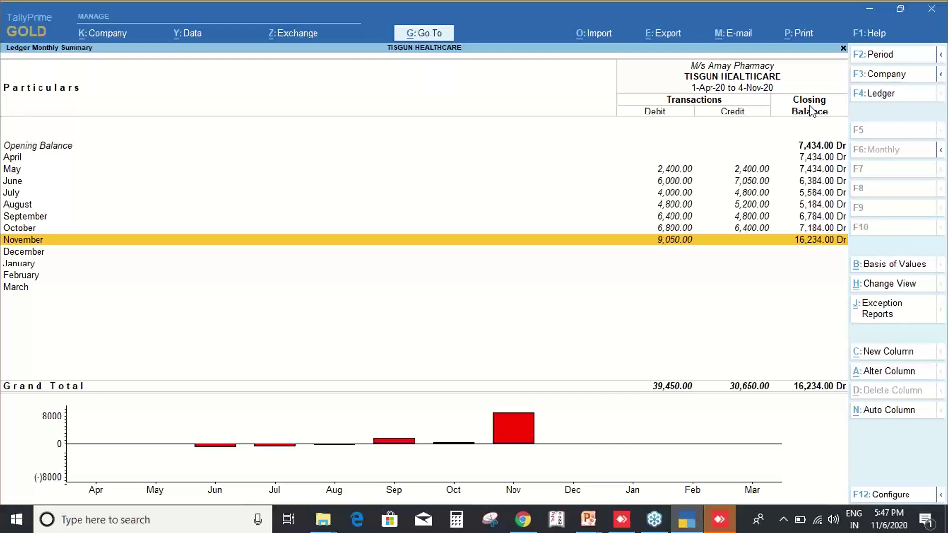
# Open M/s Amay Pharmacy's May 2020 vouchers from the monthly summary.
pyautogui.press('Up')
pyautogui.press('Up')
pyautogui.press('Up')
pyautogui.press('Up')
pyautogui.press('Up')
pyautogui.press('Up')
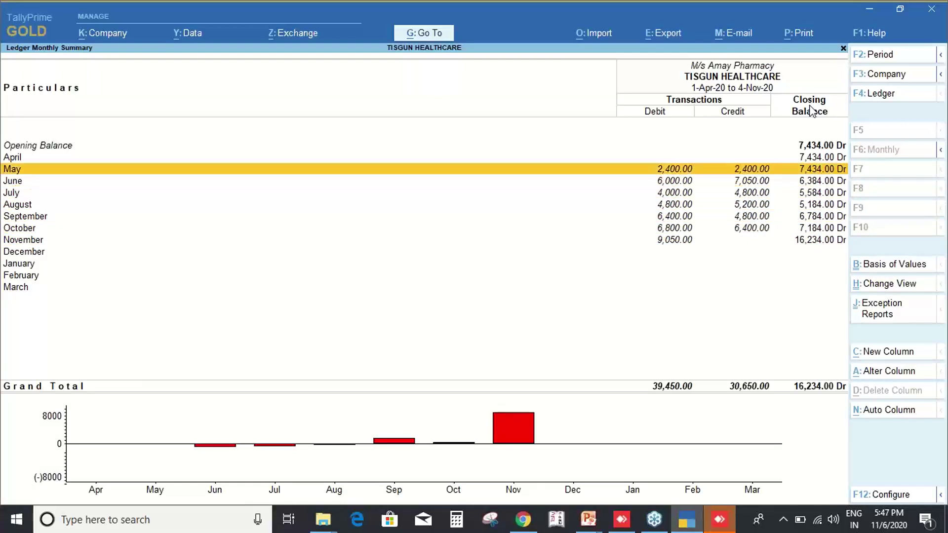
pyautogui.press('Down')
pyautogui.press('Up')
pyautogui.press('Return')
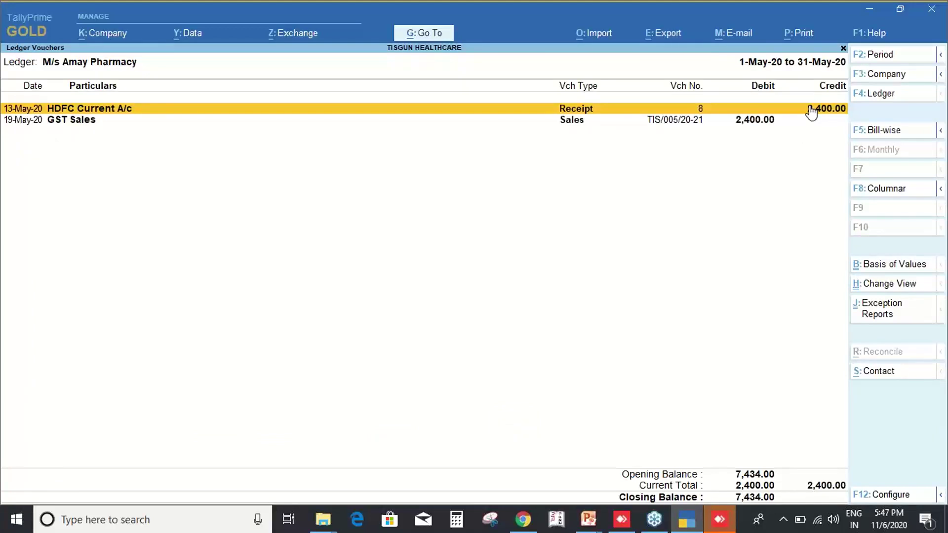
# Advance M/s Amay Pharmacy's voucher list from May to June.
pyautogui.hotkey('ctrl', '2')
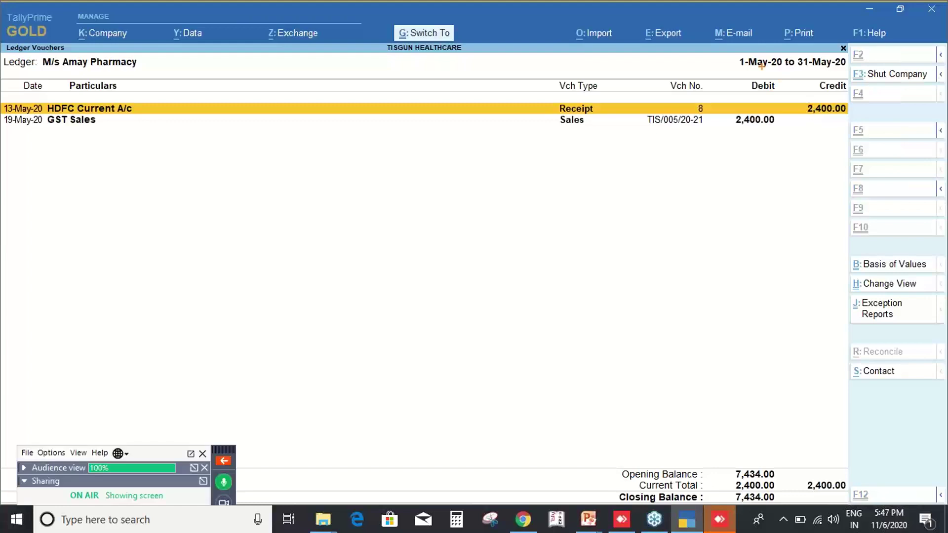
pyautogui.moveTo(733, 53); pyautogui.dragTo(850, 72)
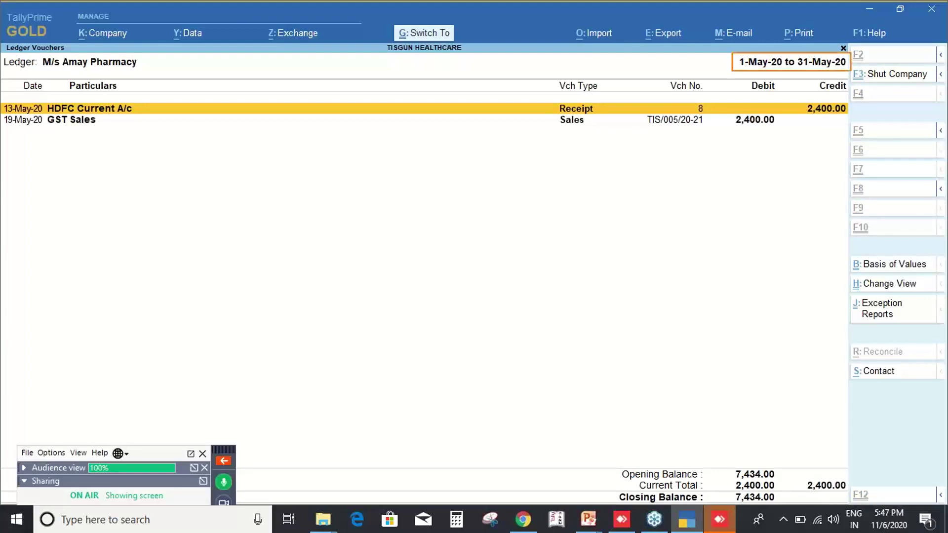
pyautogui.press('Escape')
pyautogui.press('+')
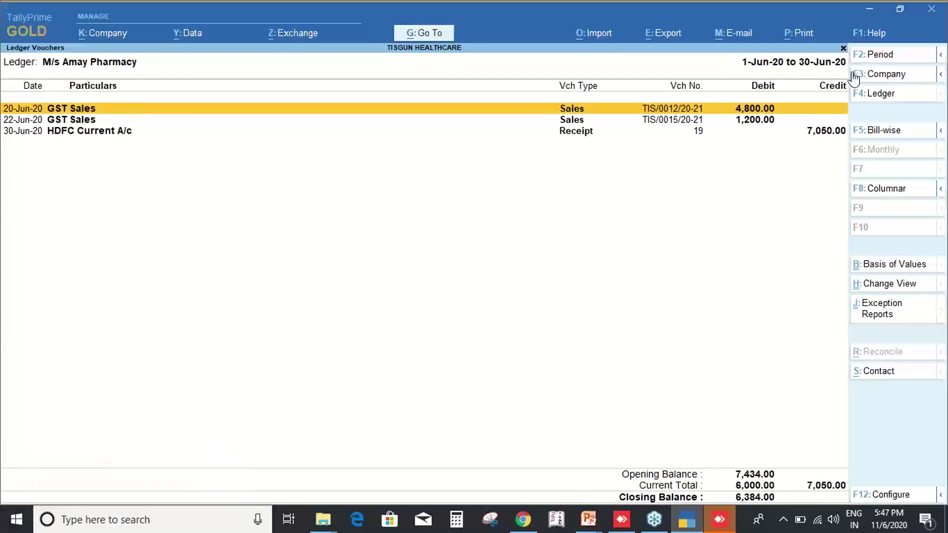
pyautogui.hotkey('ctrl', '2')
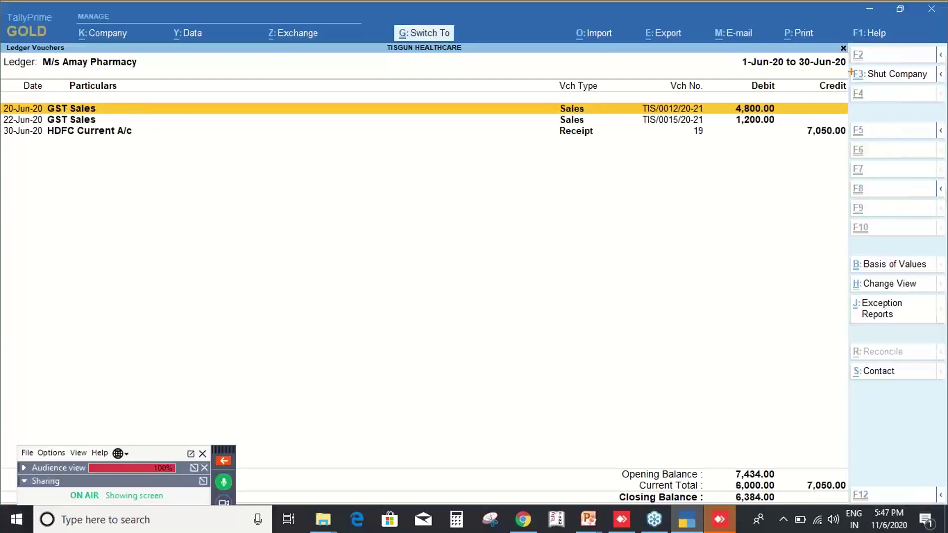
pyautogui.moveTo(726, 52); pyautogui.dragTo(853, 72)
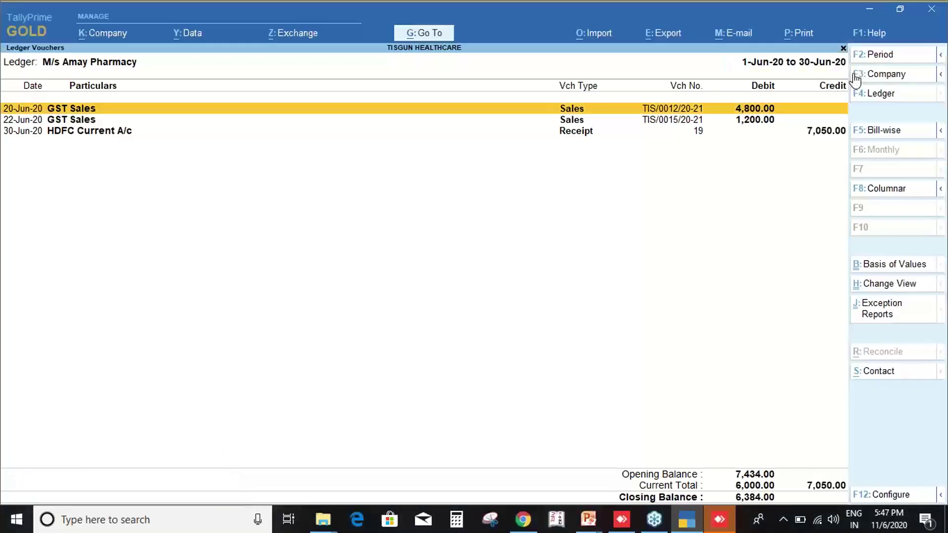
# Page forward to July, back through June, May and April, then return to the monthly summary.
pyautogui.press('pagedown')
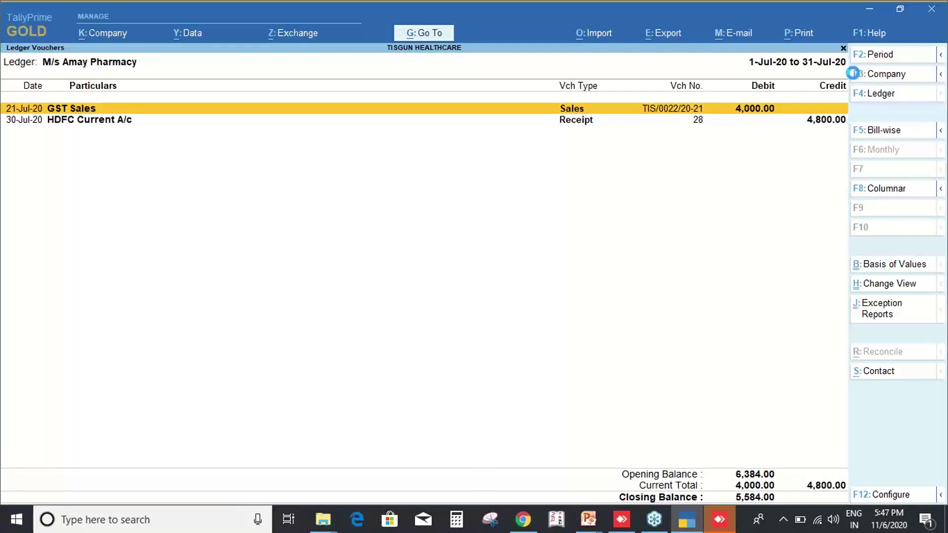
pyautogui.press('pageup')
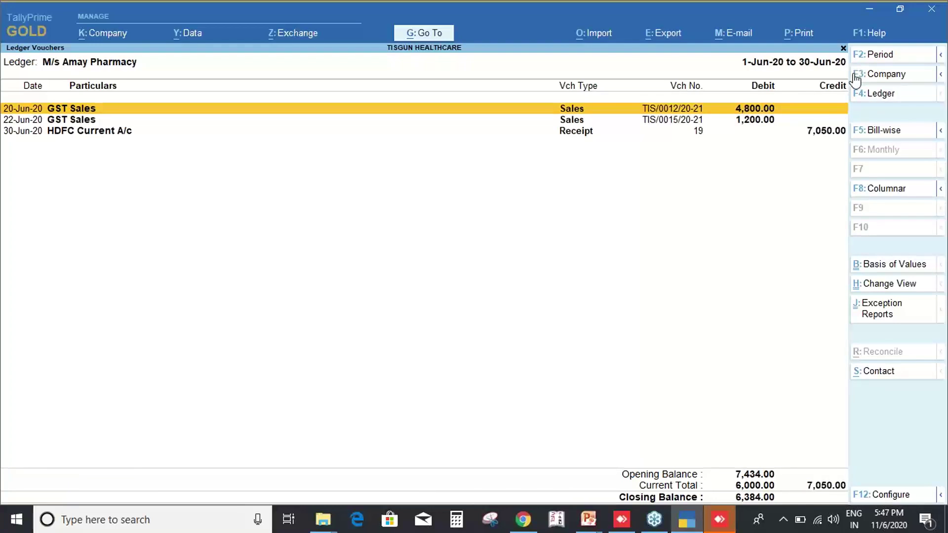
pyautogui.press('pageup')
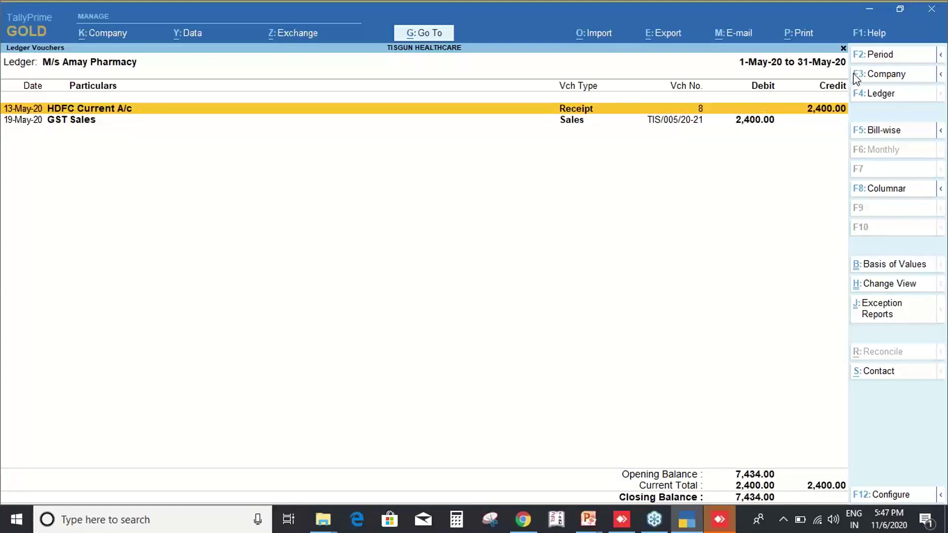
pyautogui.press('pageup')
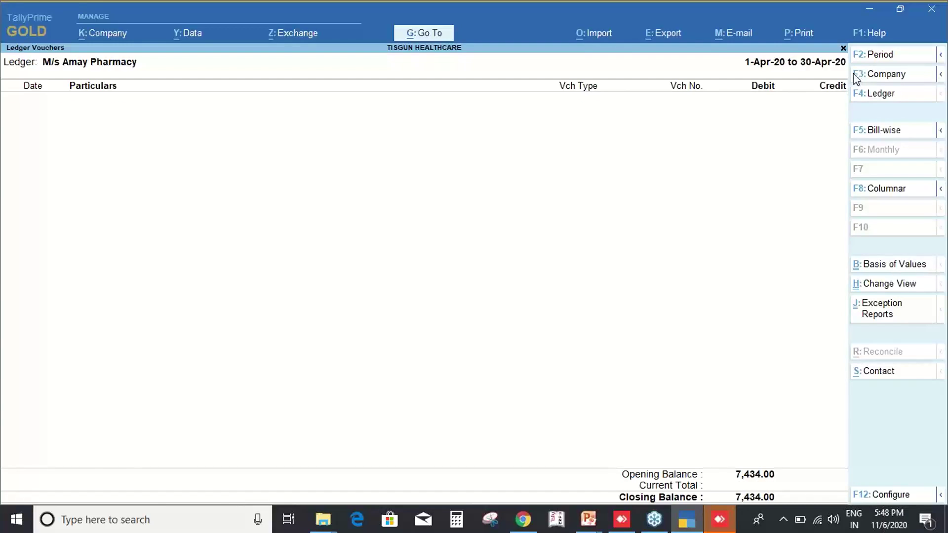
pyautogui.press('Escape')
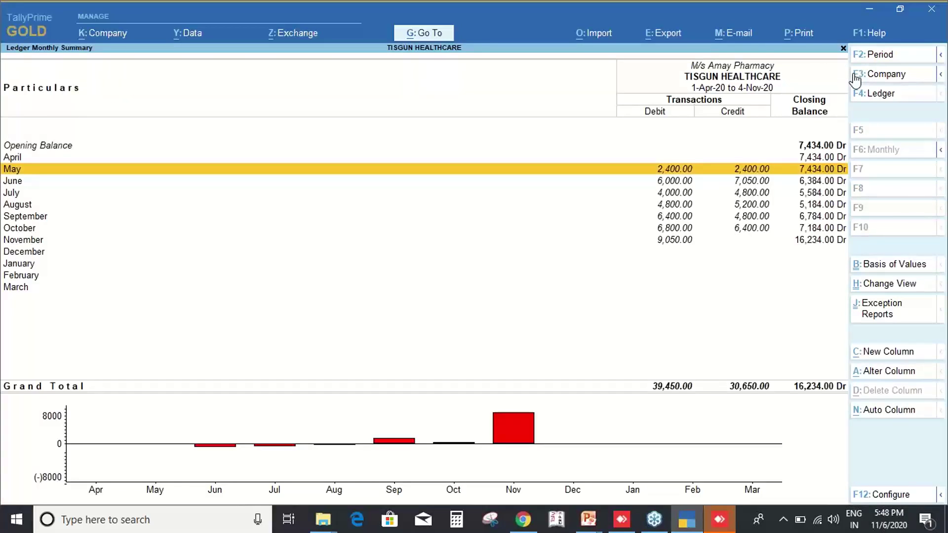
# View monthly summaries for M/S U S PHARMACEUTICALS, MULTISPECIALITY CLINIC and SHREE KAILASH DRUG HOUSE.
pyautogui.press('pagedown')
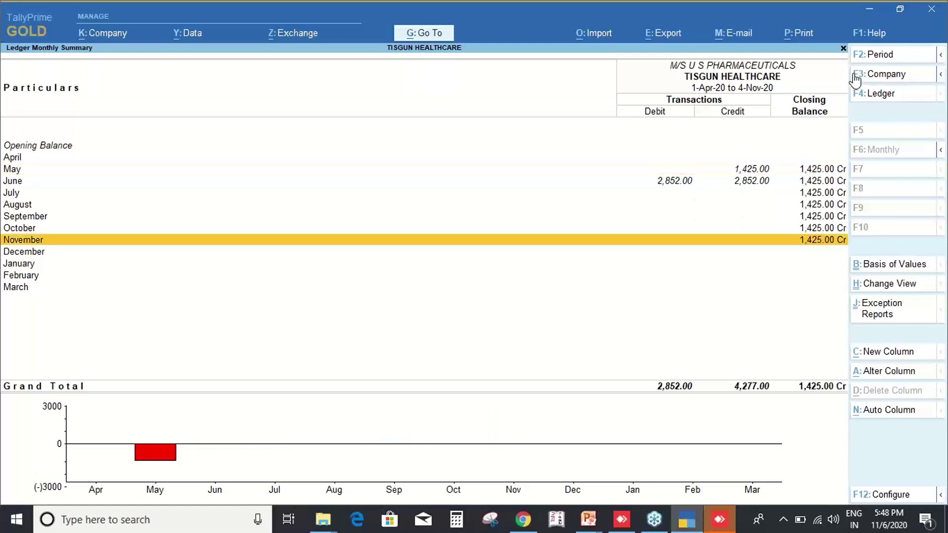
pyautogui.press('pagedown')
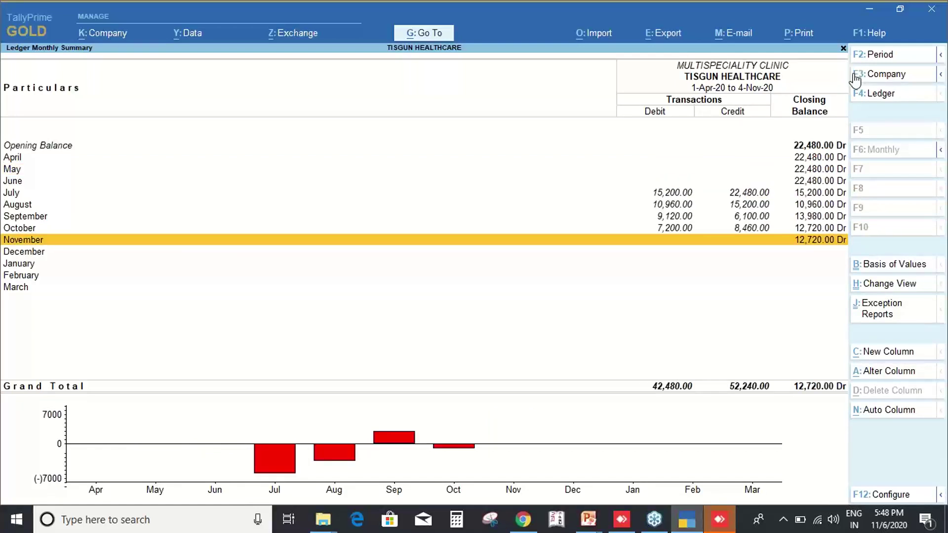
pyautogui.press('pagedown')
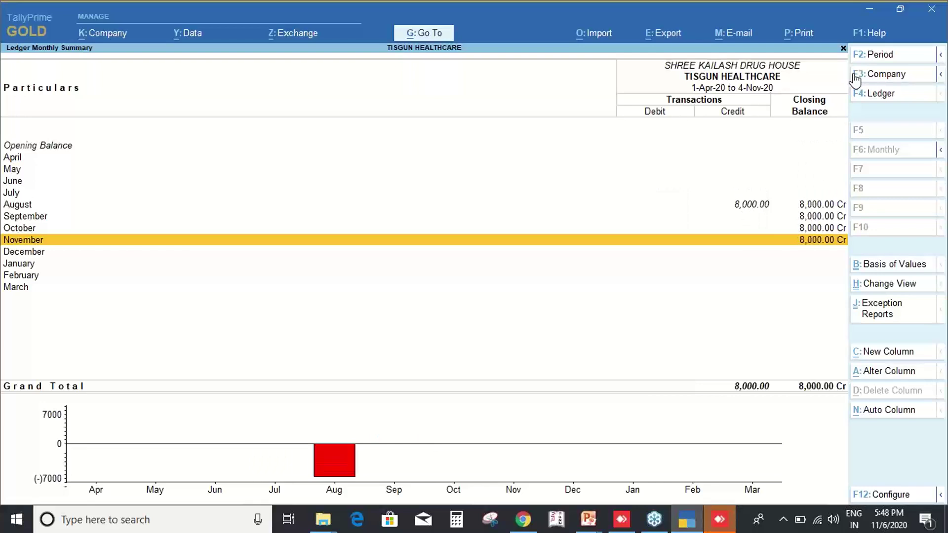
# Back out to the Sundry Debtors summary and then to Current Assets.
pyautogui.press('Escape')
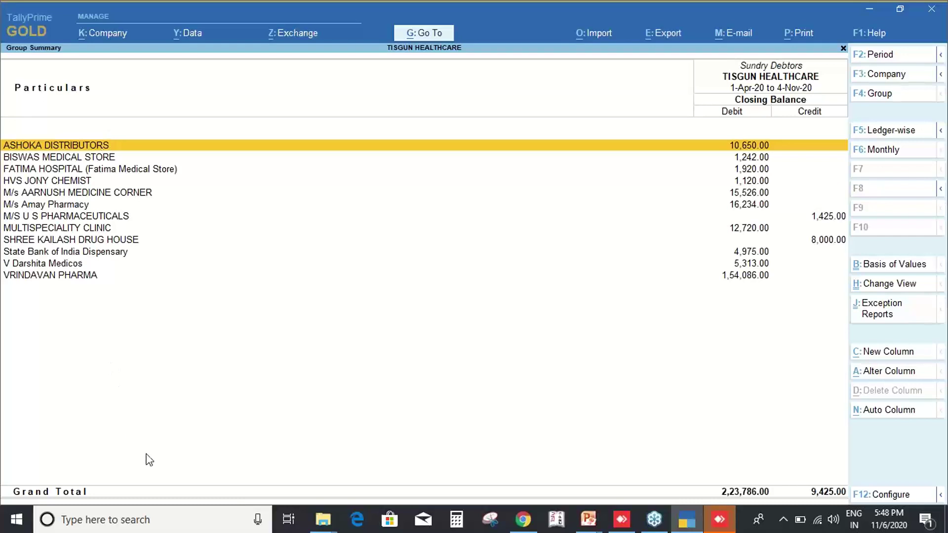
pyautogui.click(152, 332)
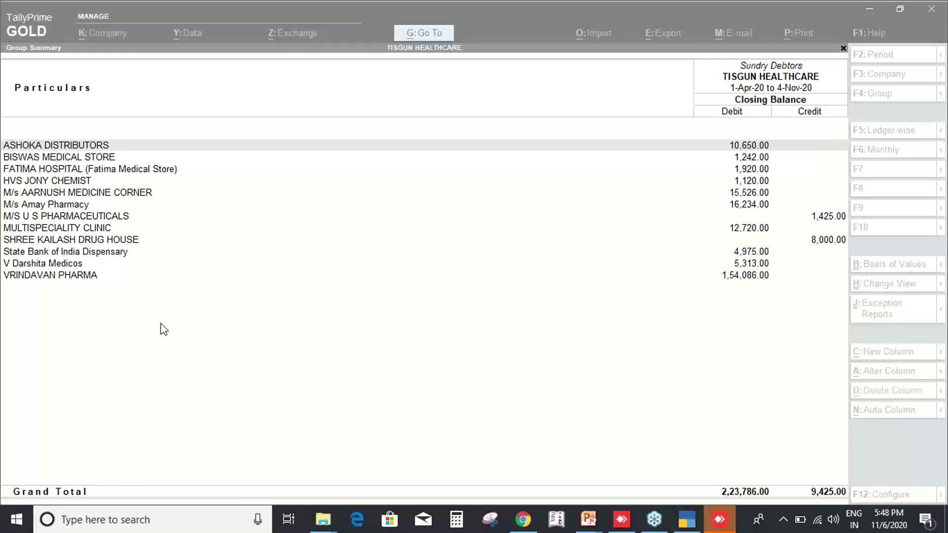
pyautogui.click(187, 305)
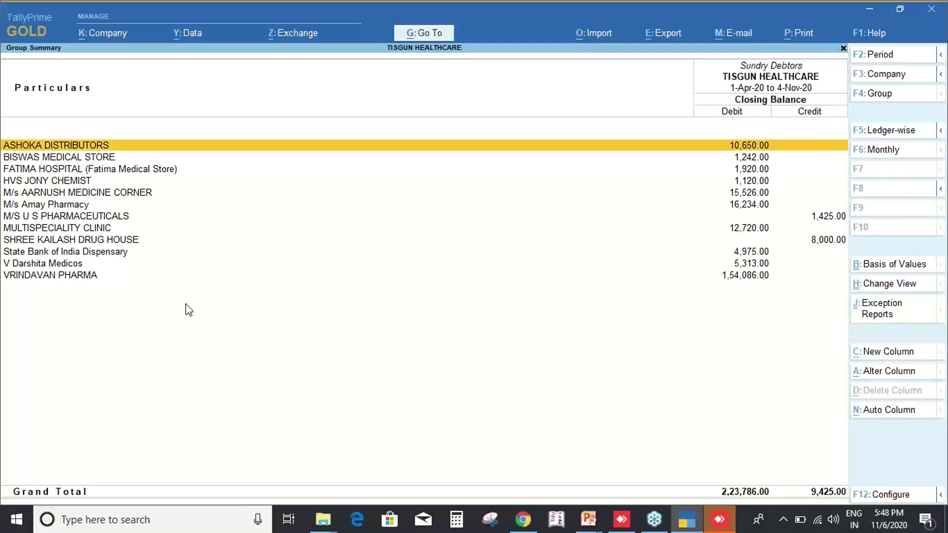
pyautogui.press('Escape')
# Return to the Balance Sheet, browse the Company menu, open then close Security.
pyautogui.press('Escape')
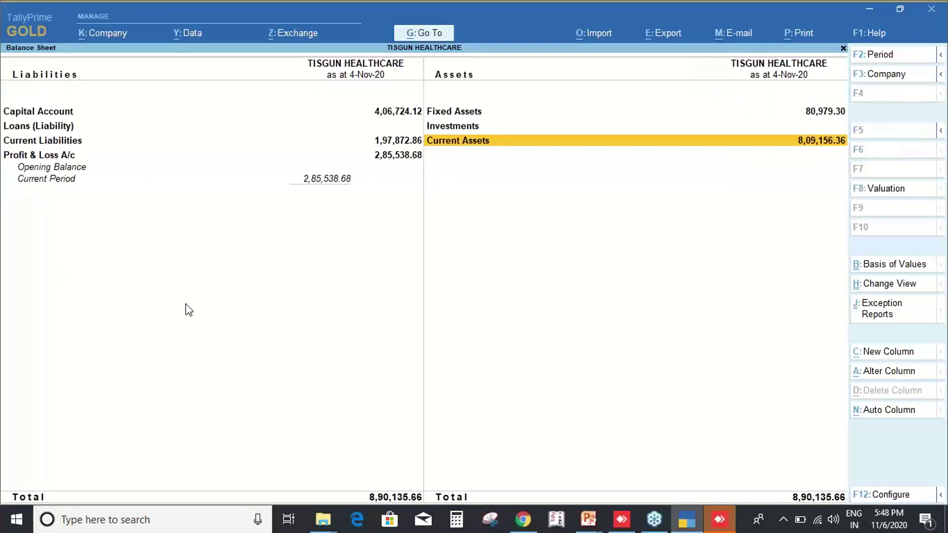
pyautogui.press('Escape')
pyautogui.hotkey('alt', 'k')
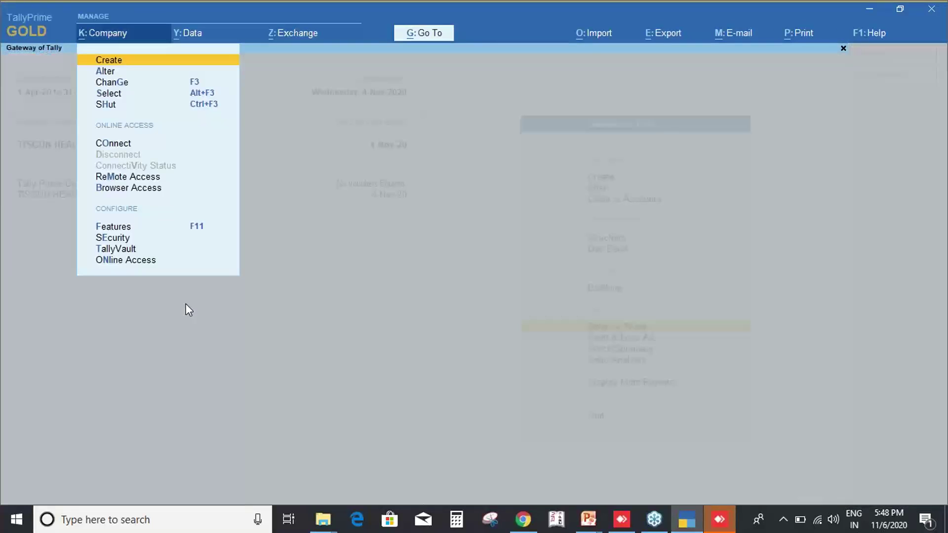
pyautogui.press('Down')
pyautogui.press('Down')
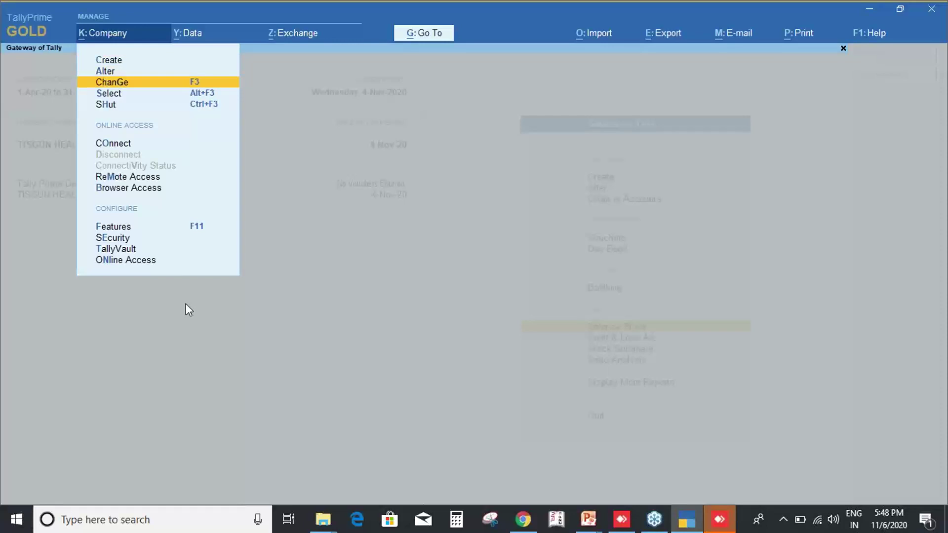
pyautogui.press('Down')
pyautogui.press('Down')
pyautogui.press('Down')
pyautogui.press('Down')
pyautogui.press('Down')
pyautogui.press('Down')
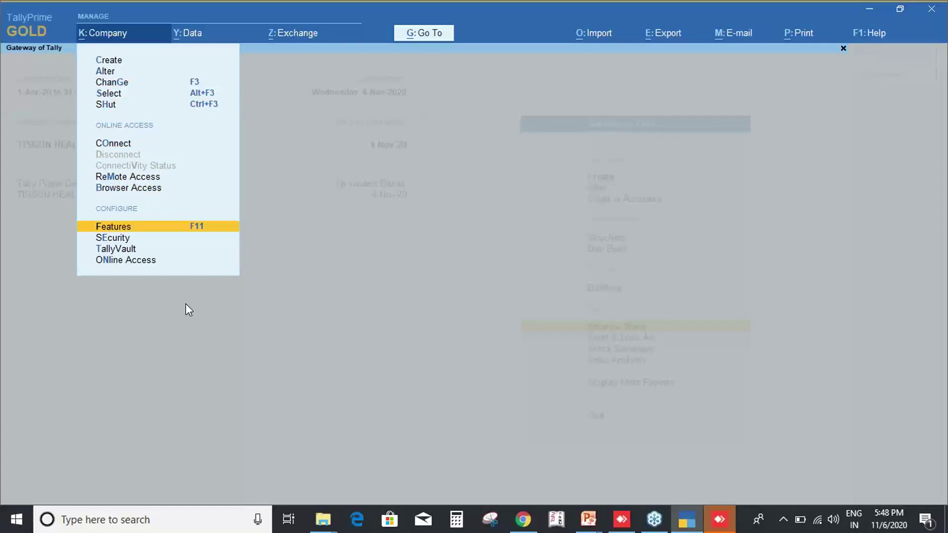
pyautogui.press('Down')
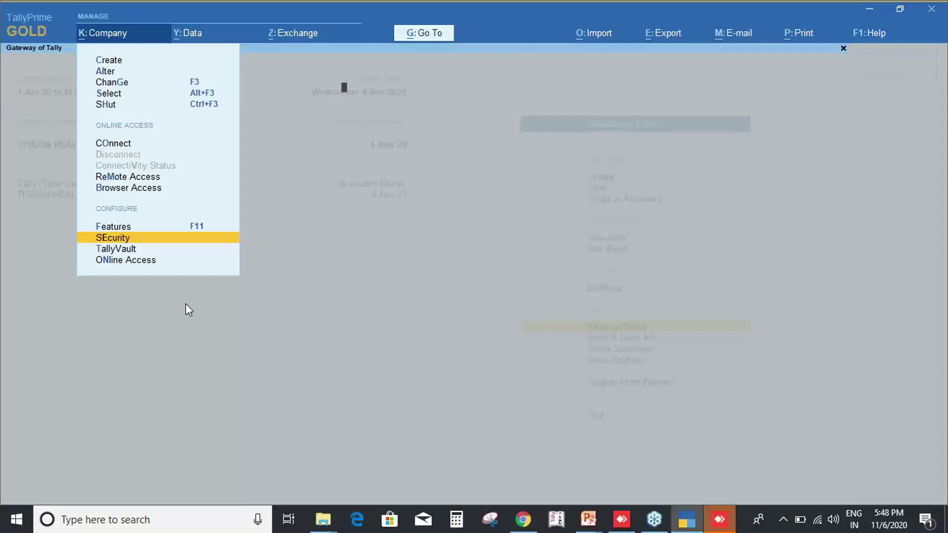
pyautogui.press('Return')
pyautogui.press('Escape')
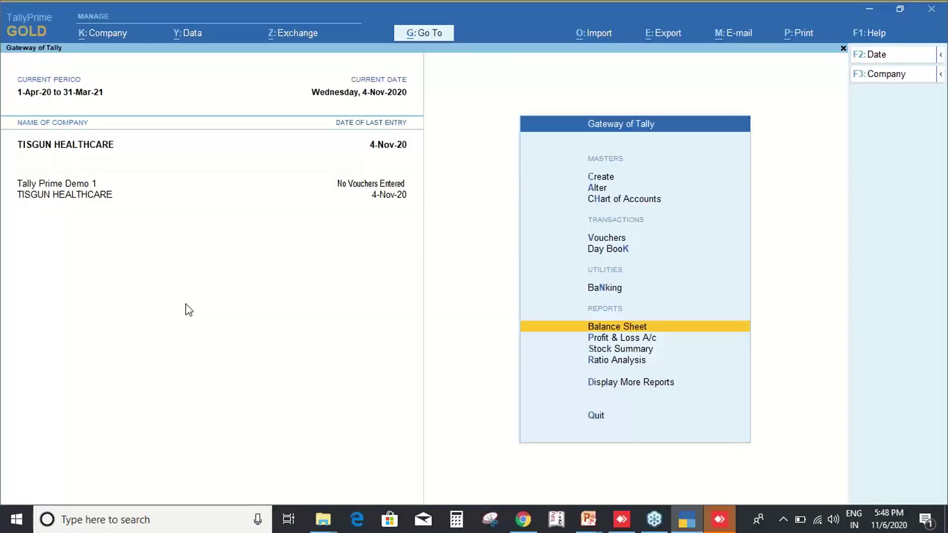
pyautogui.hotkey('alt', 'k')
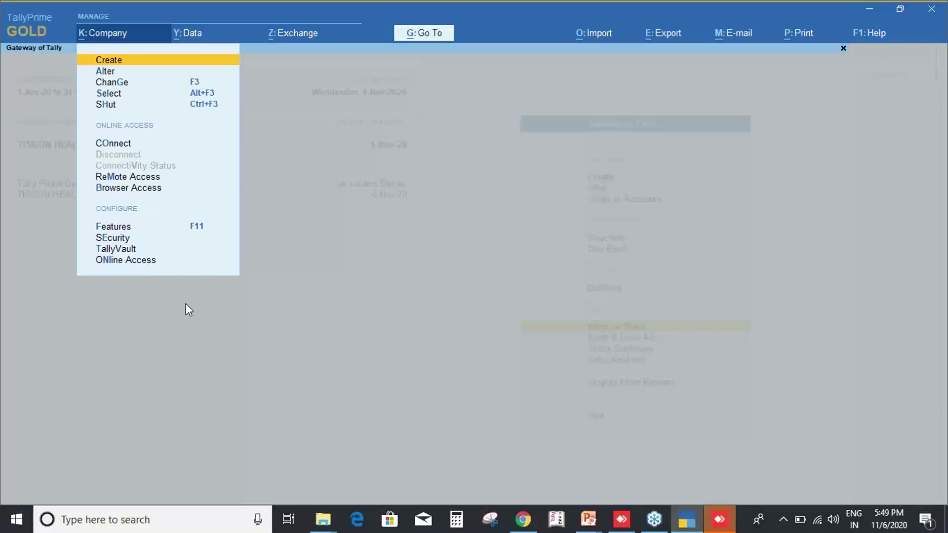
pyautogui.press('Escape')
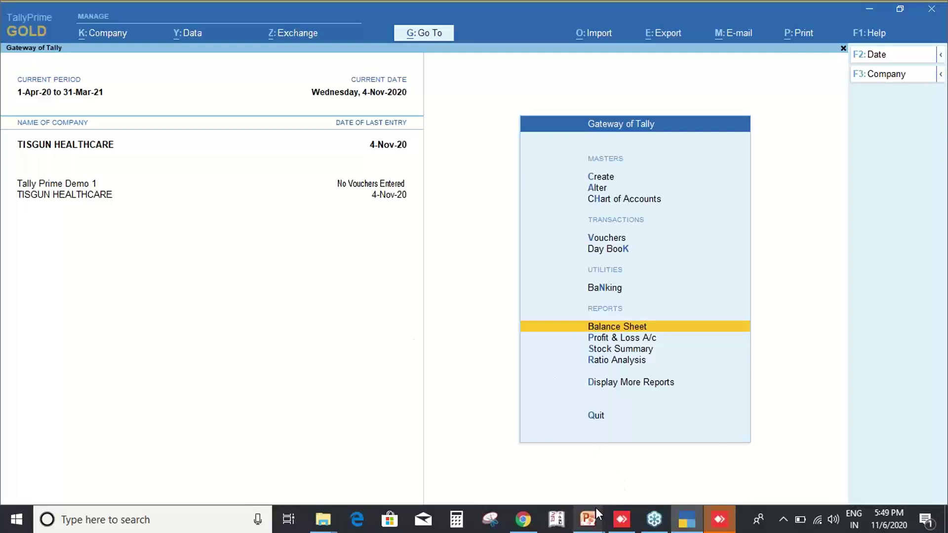
# Bring up the Prime Objectives slide show and page through to the Prime Navigation slide.
pyautogui.hotkey('alt', 'Tab')
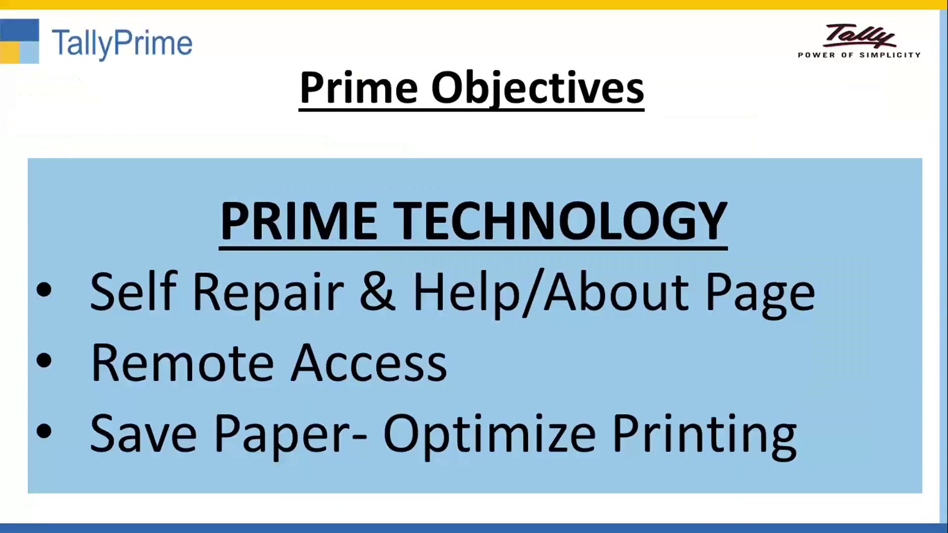
pyautogui.press('Right')
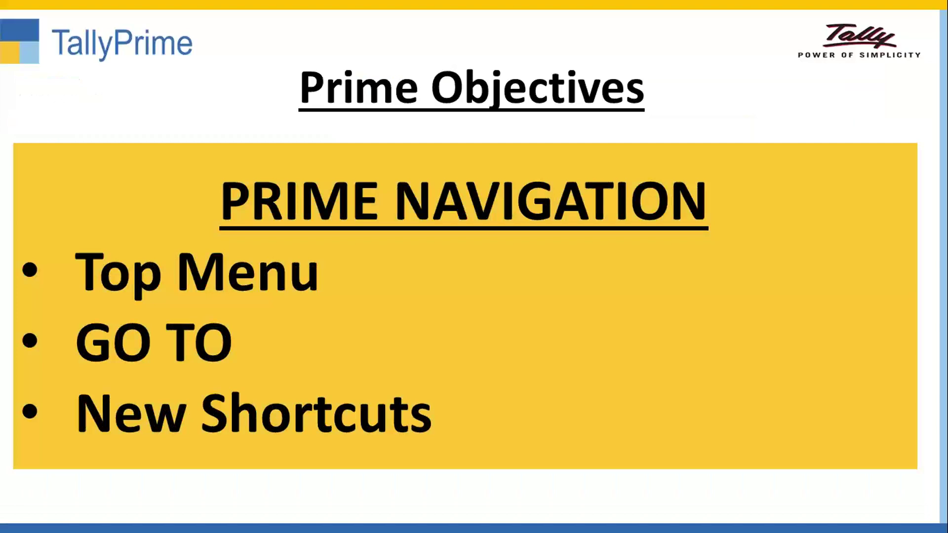
pyautogui.press('Right')
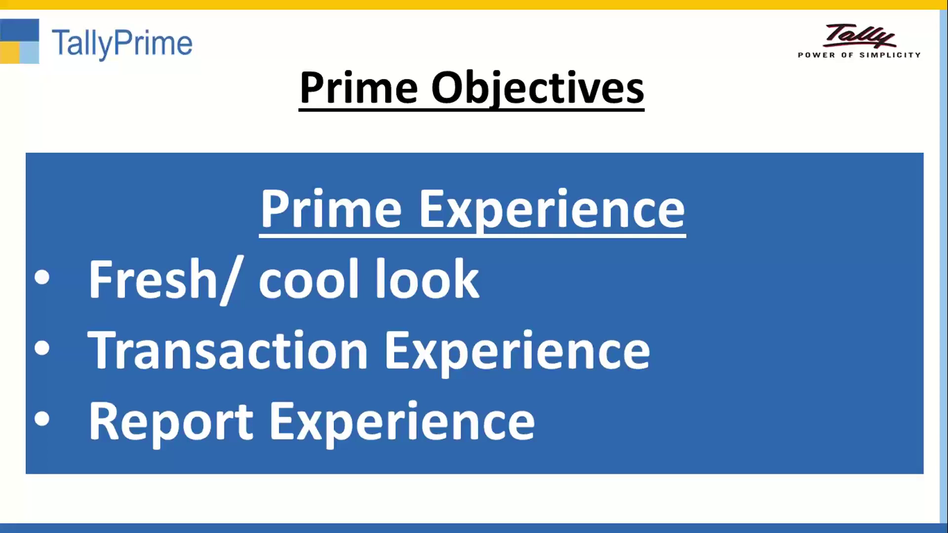
pyautogui.press('Left')
pyautogui.press('Left')
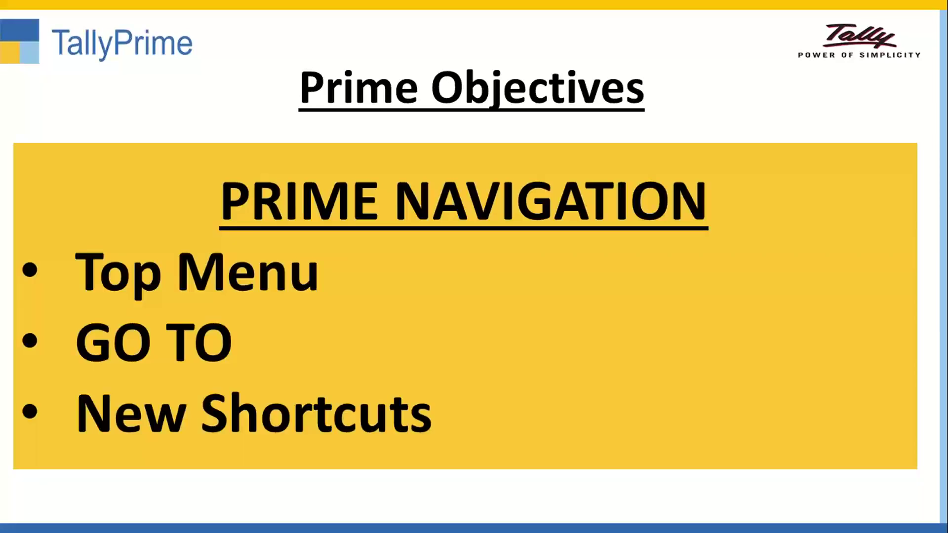